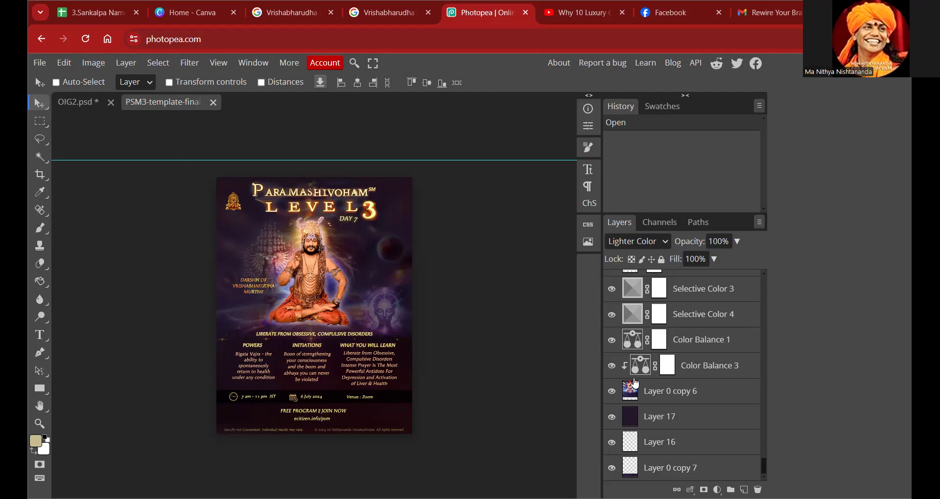
# Check what Layer 0 copy and Layer 0 copy 2 contribute to the poster by hiding and reshowing each.
pyautogui.click(675, 402)
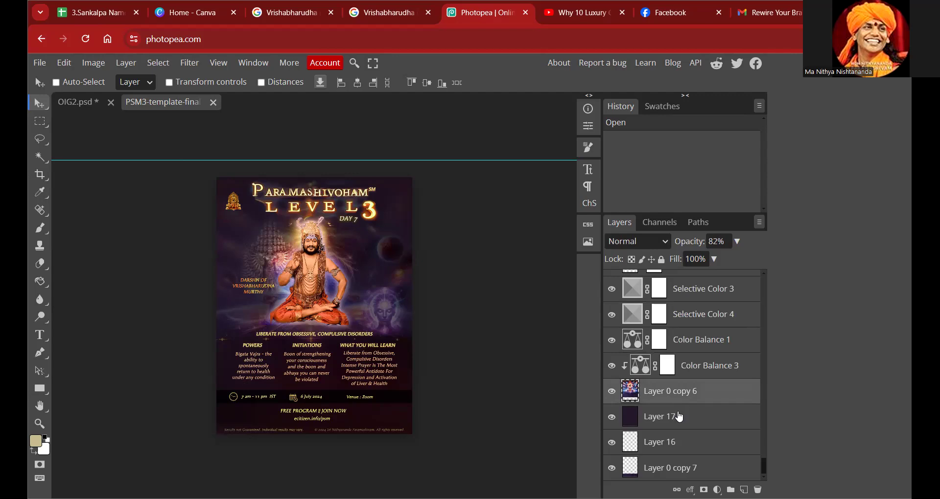
pyautogui.scroll(2, 675, 456)
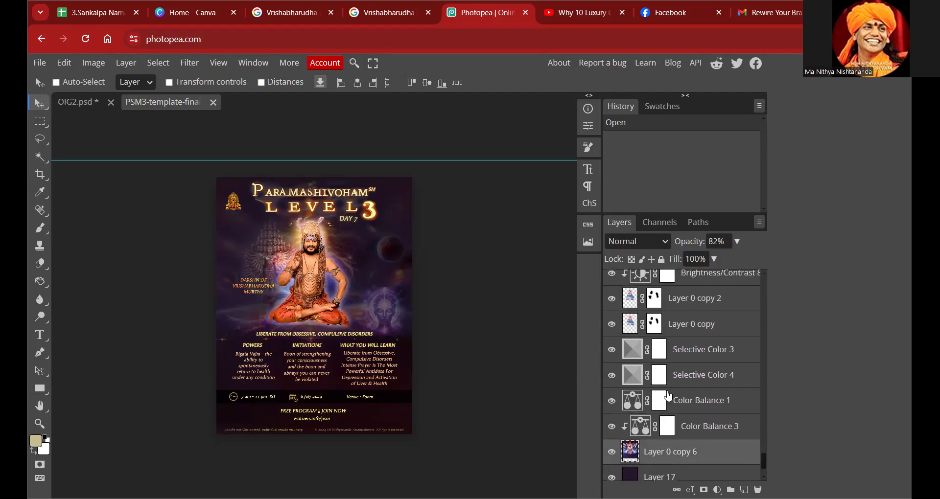
pyautogui.scroll(4, 668, 372)
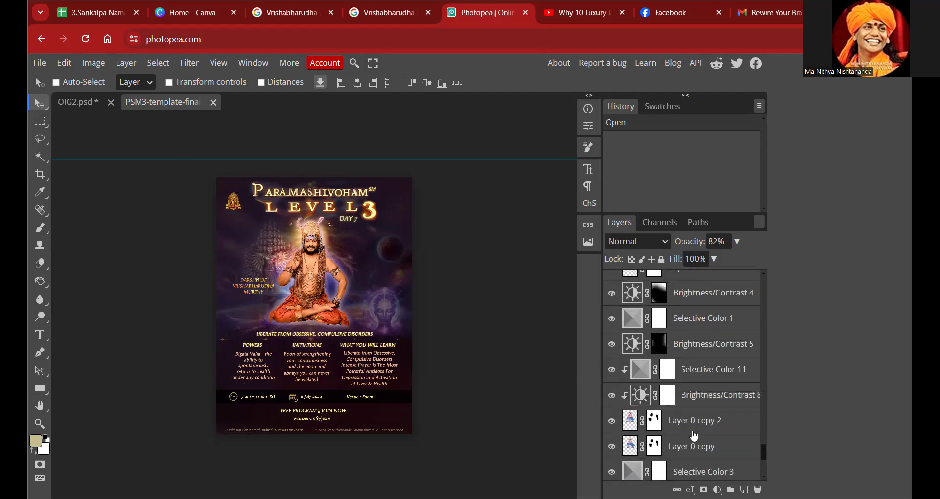
pyautogui.scroll(-2, 693, 433)
pyautogui.click(613, 387)
pyautogui.click(613, 387)
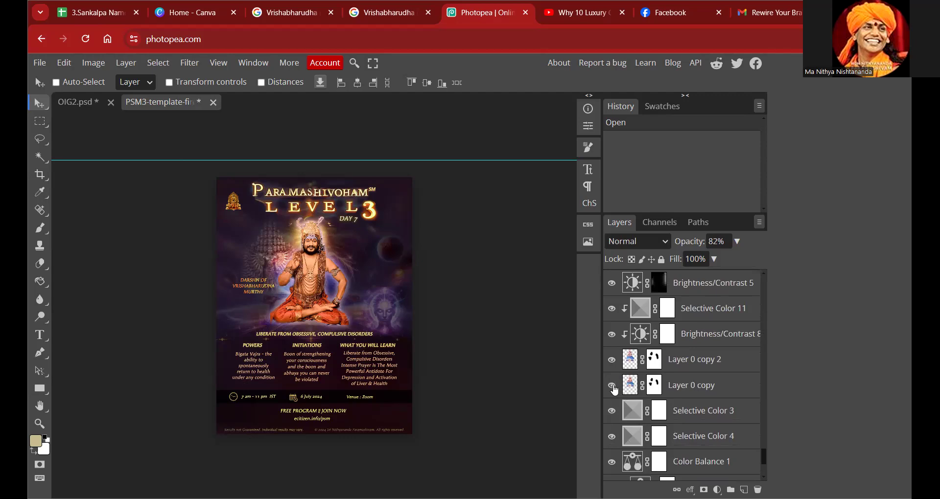
pyautogui.click(612, 361)
pyautogui.click(612, 362)
# Check what Layer 2 copy and Layer 2 add to the poster by hiding and reshowing each.
pyautogui.scroll(5, 641, 380)
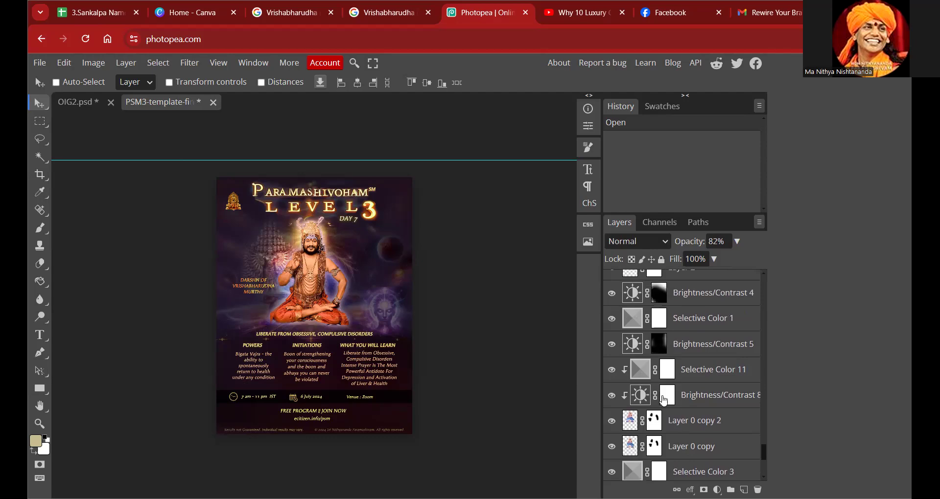
pyautogui.scroll(2, 664, 400)
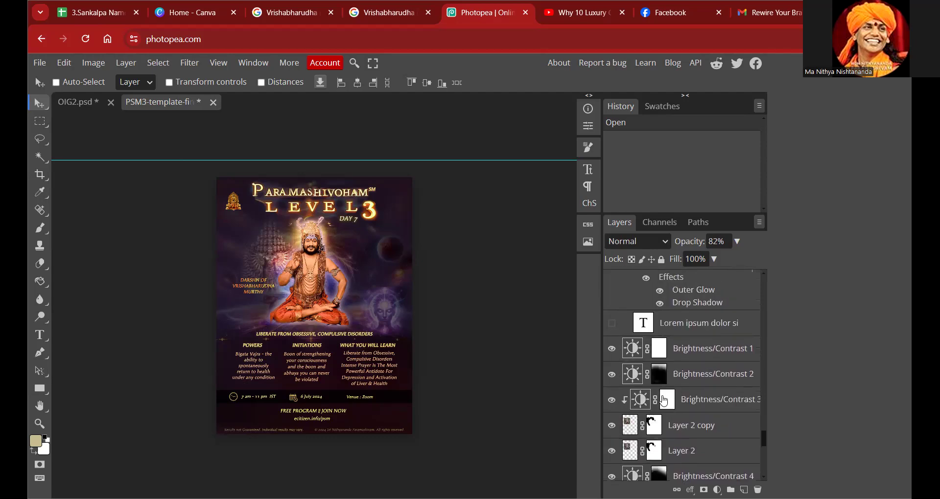
pyautogui.click(613, 426)
pyautogui.click(613, 426)
pyautogui.click(612, 451)
pyautogui.click(612, 451)
# Hide the Legal layer group containing the copyright and results disclaimer text.
pyautogui.scroll(6, 636, 414)
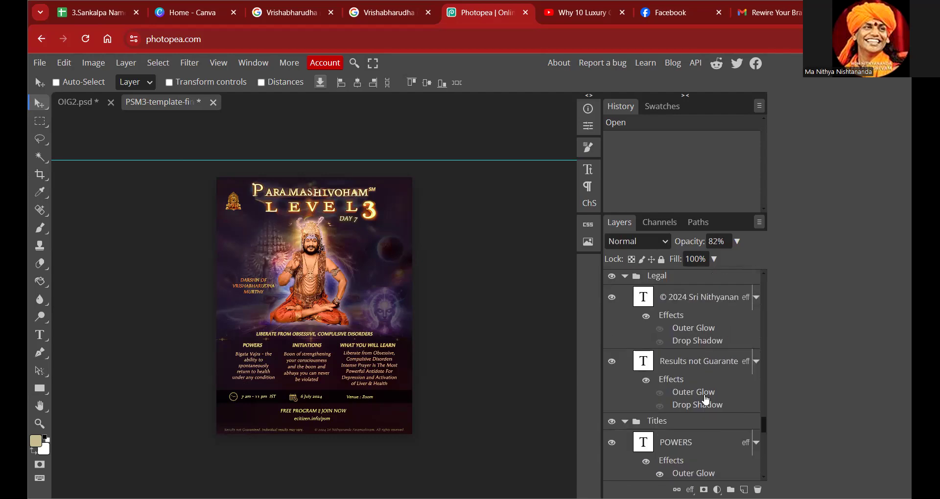
pyautogui.scroll(2, 701, 384)
pyautogui.click(612, 338)
# Examine the effect of Layer 13 and Layer 15 on the background by hiding and reshowing each.
pyautogui.scroll(6, 672, 377)
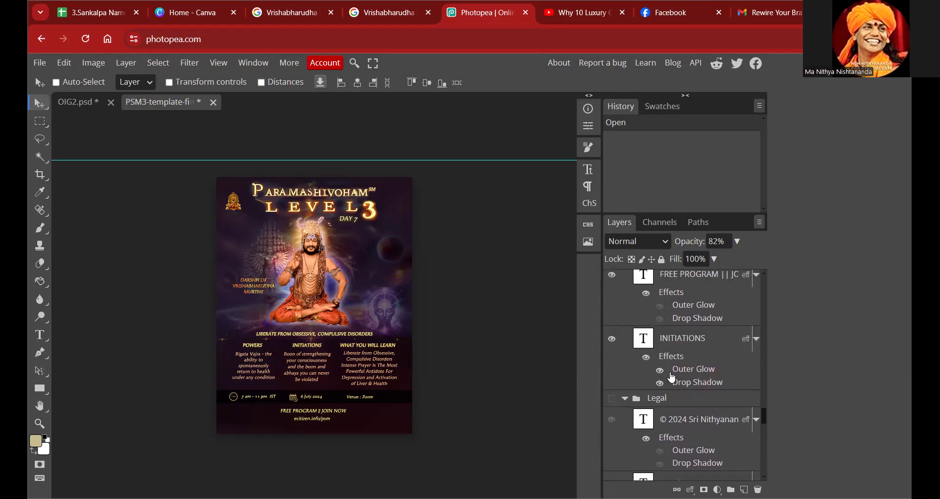
pyautogui.scroll(8, 673, 377)
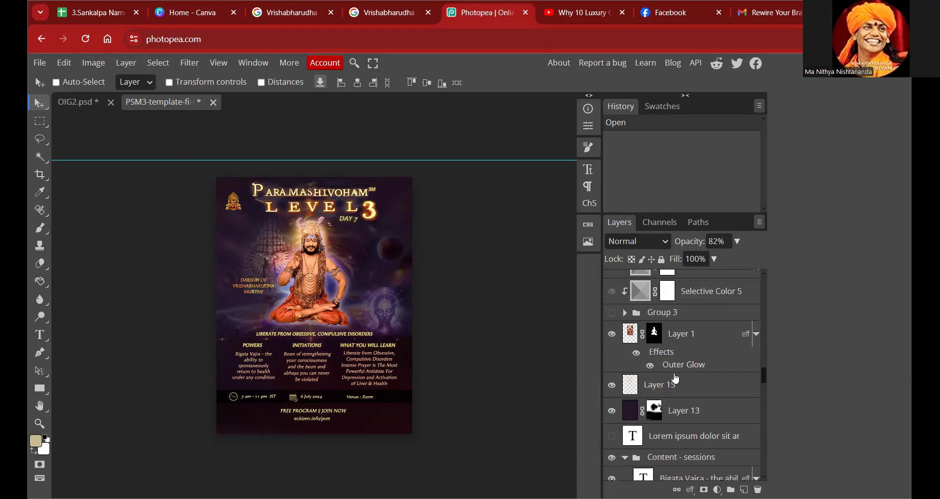
pyautogui.click(611, 412)
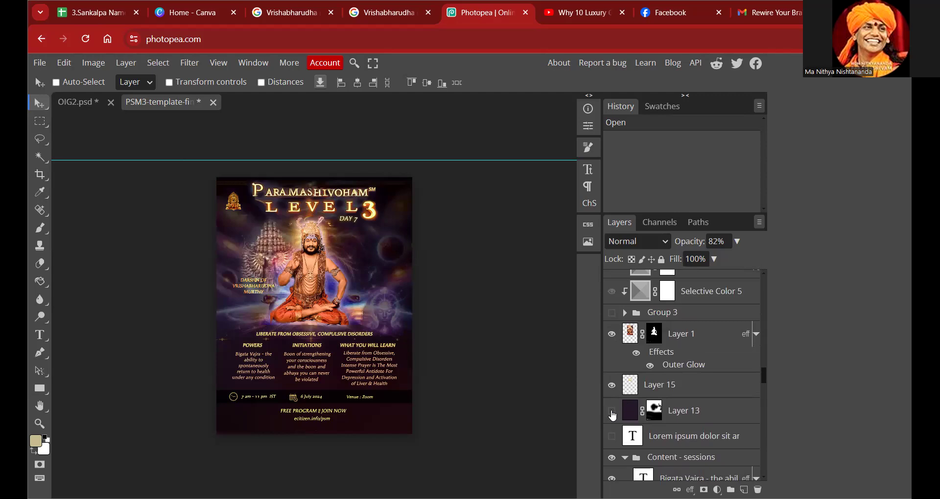
pyautogui.click(611, 412)
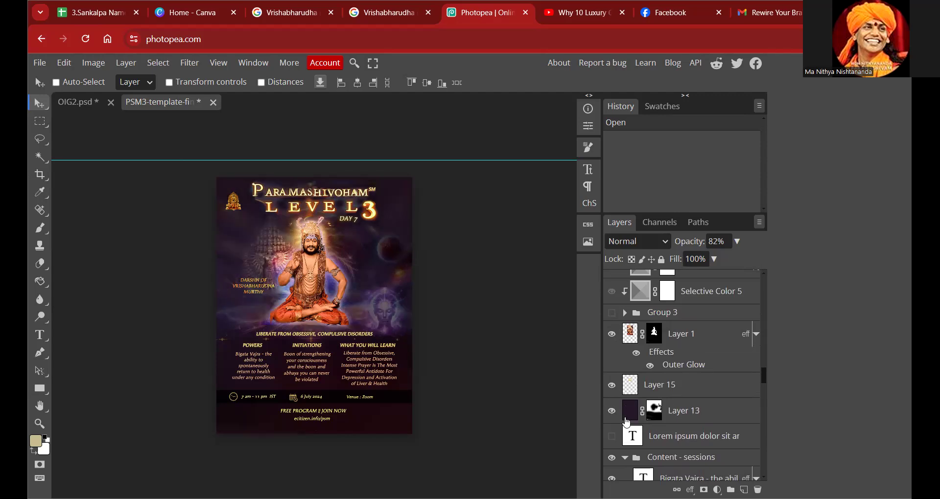
pyautogui.click(612, 387)
pyautogui.click(612, 386)
pyautogui.click(613, 391)
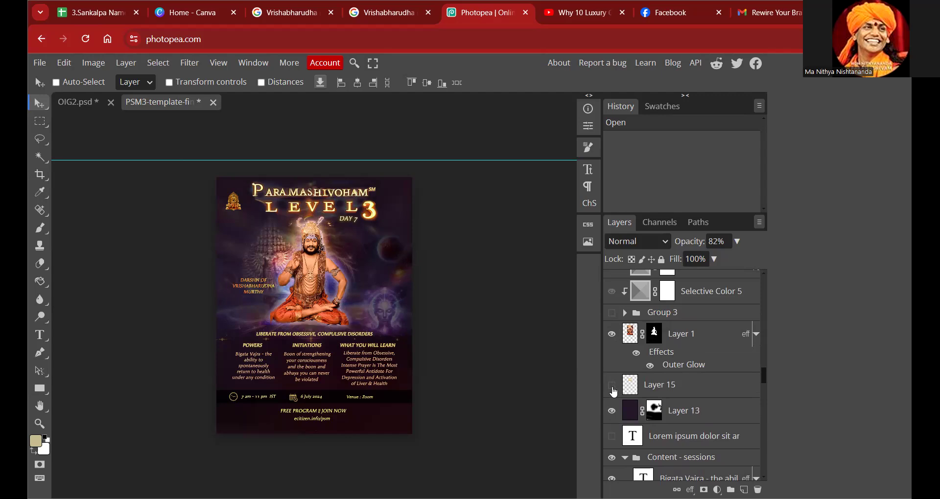
pyautogui.click(613, 389)
# Hide and reshow Layer 1 with the central figure, then view its layer style settings and close them unchanged.
pyautogui.click(614, 334)
pyautogui.click(614, 334)
pyautogui.click(623, 341)
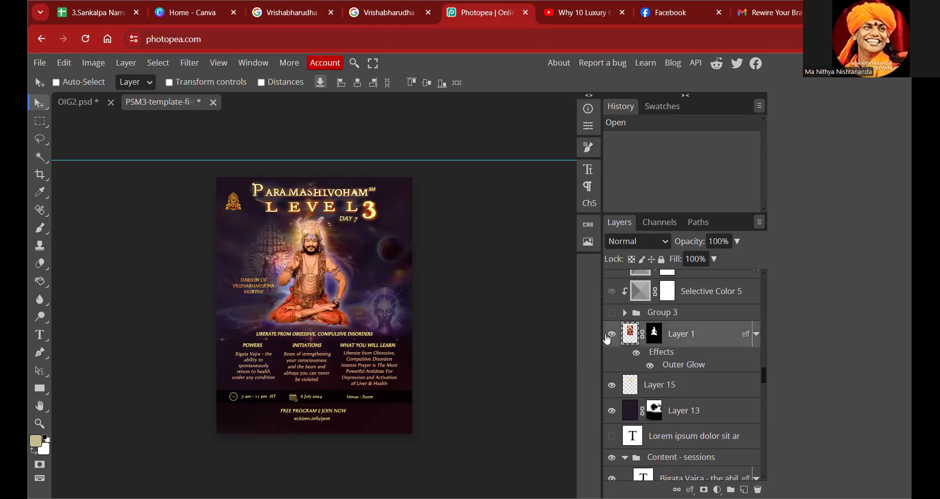
pyautogui.doubleClick(265, 272)
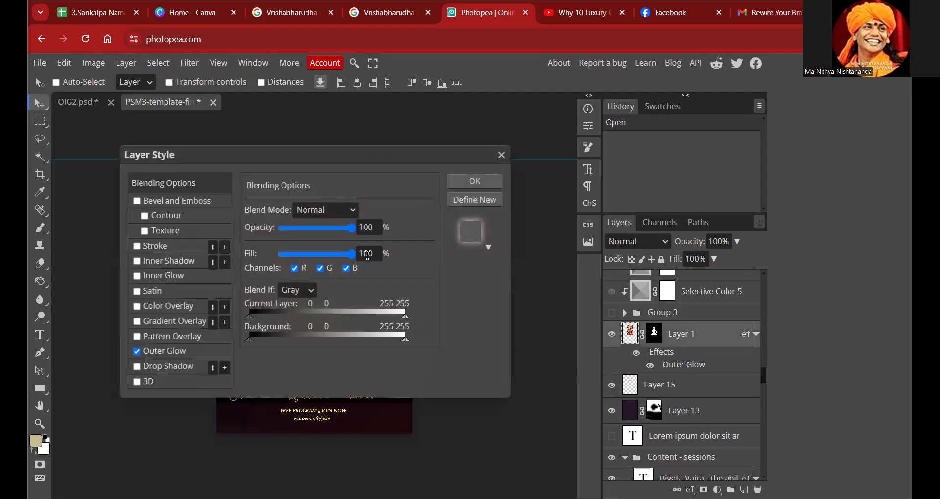
pyautogui.click(501, 155)
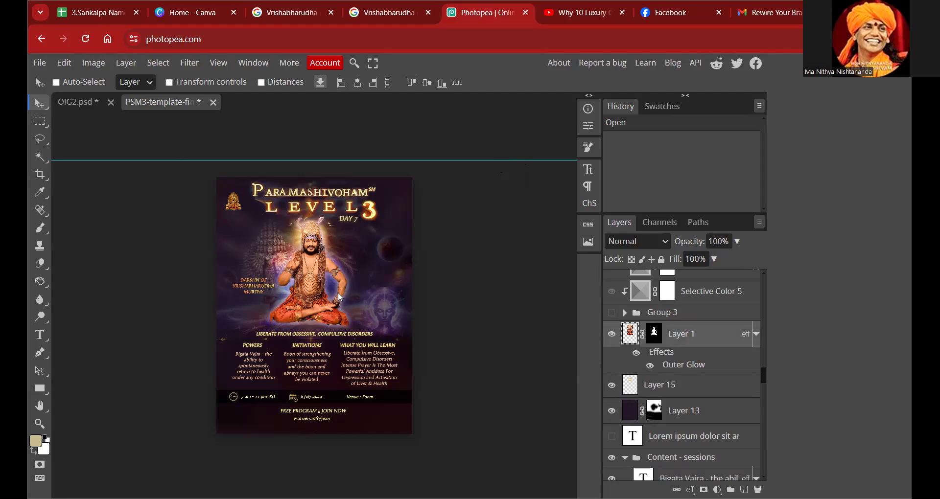
# Check what Layer 3 and Layer 5 contribute to the poster by hiding and reshowing each.
pyautogui.scroll(5, 610, 363)
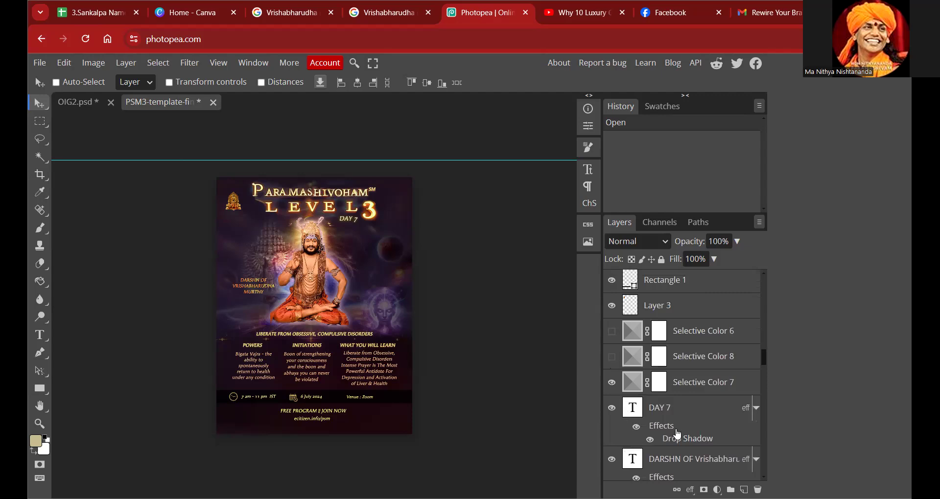
pyautogui.scroll(2, 616, 421)
pyautogui.click(612, 418)
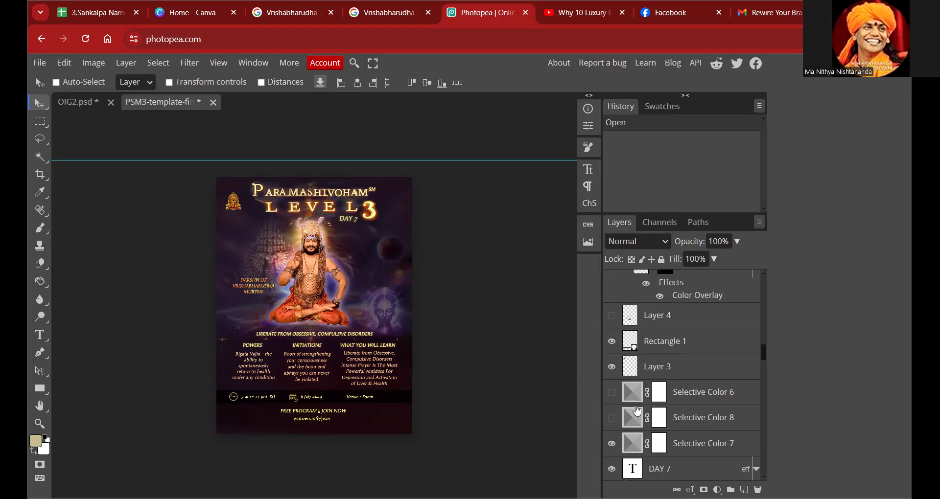
pyautogui.scroll(2, 656, 386)
pyautogui.scroll(-3, 627, 442)
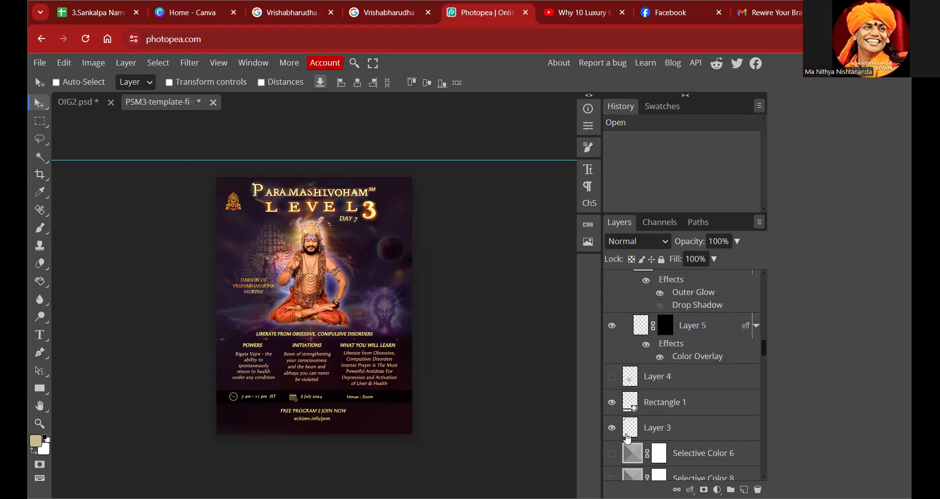
pyautogui.click(612, 428)
pyautogui.click(611, 429)
pyautogui.click(612, 326)
pyautogui.click(611, 326)
# Identify the title artwork layers by hiding and reshowing Layer 0 copy, Layer 0 copy 5 and Layer 24.
pyautogui.scroll(5, 664, 364)
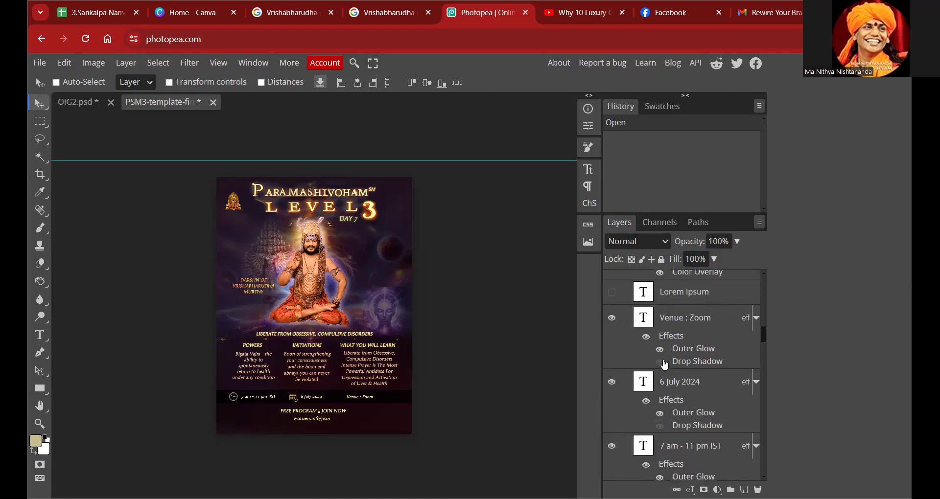
pyautogui.scroll(6, 663, 362)
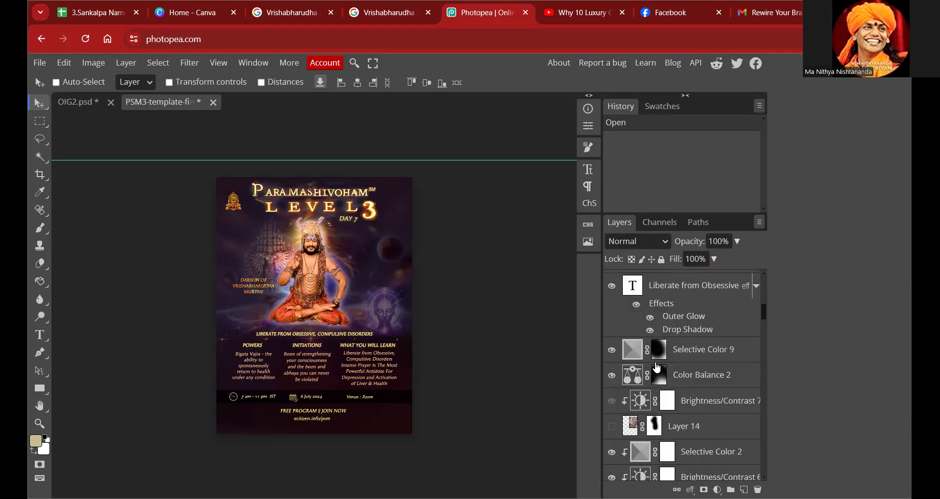
pyautogui.scroll(5, 662, 378)
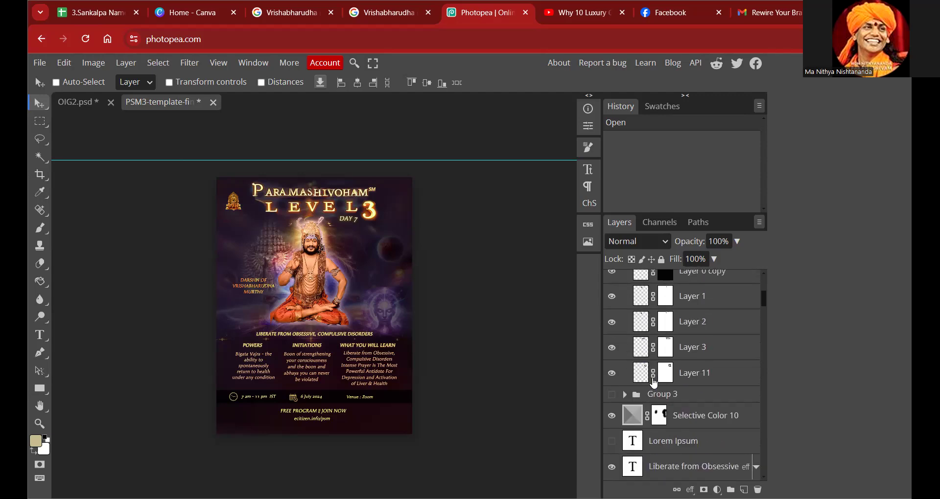
pyautogui.scroll(5, 631, 405)
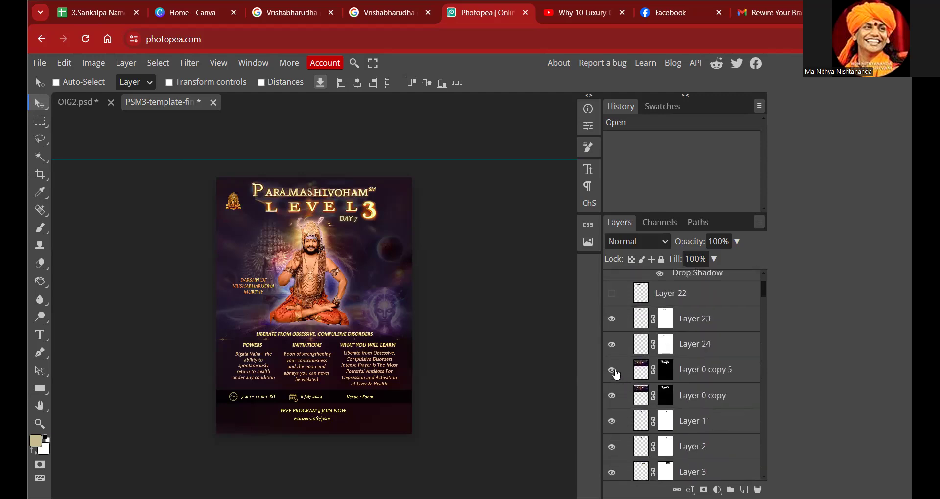
pyautogui.click(612, 396)
pyautogui.click(612, 396)
pyautogui.click(613, 371)
pyautogui.click(613, 371)
pyautogui.scroll(1, 613, 375)
pyautogui.click(612, 407)
pyautogui.click(612, 407)
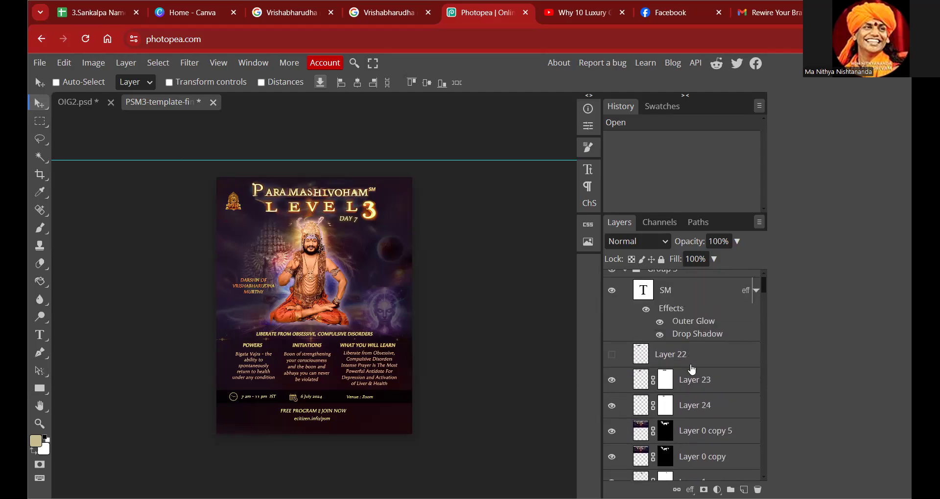
# Group the title layers from Layer 23 down to Layer 11 into one folder and collapse it.
pyautogui.click(698, 387)
pyautogui.scroll(-4, 698, 388)
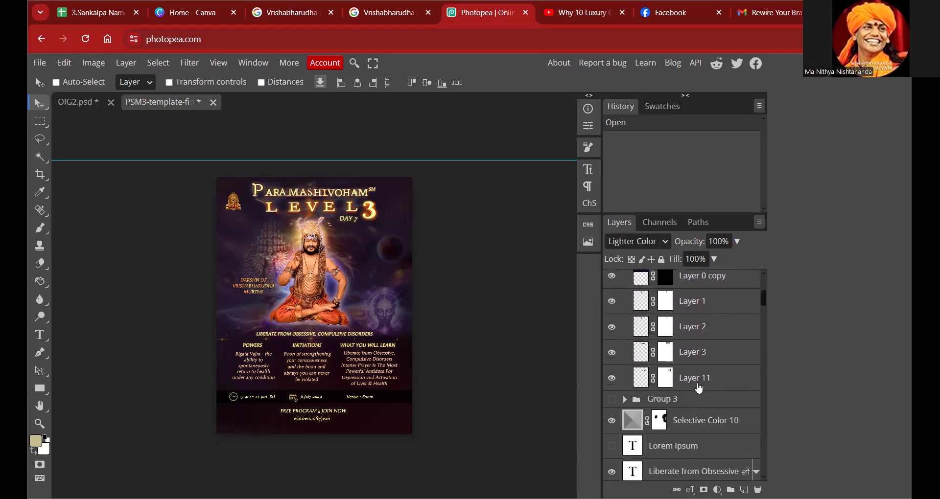
pyautogui.keyDown('shift'); pyautogui.click(700, 376); pyautogui.keyUp('shift')
pyautogui.hotkey('ctrl', 'g')
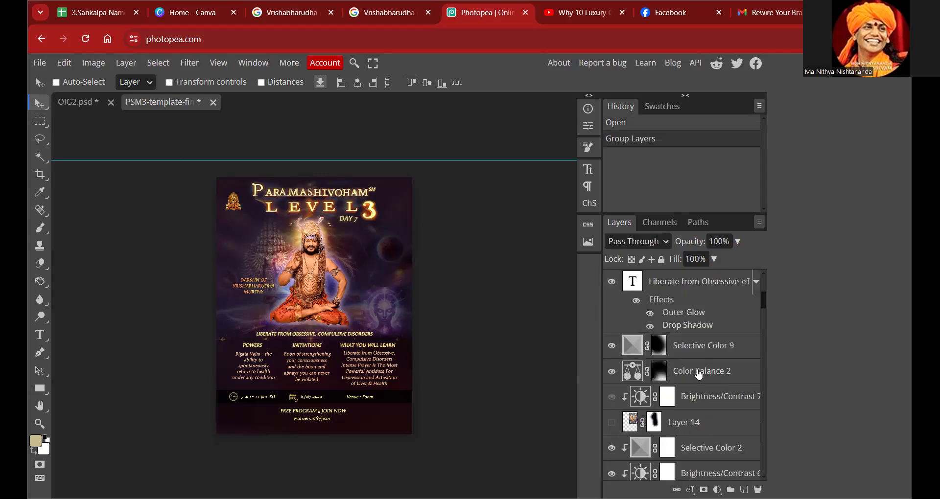
pyautogui.click(636, 376)
# Compare the poster with and without the new title folder and the SM text layer, leaving both visible.
pyautogui.click(612, 376)
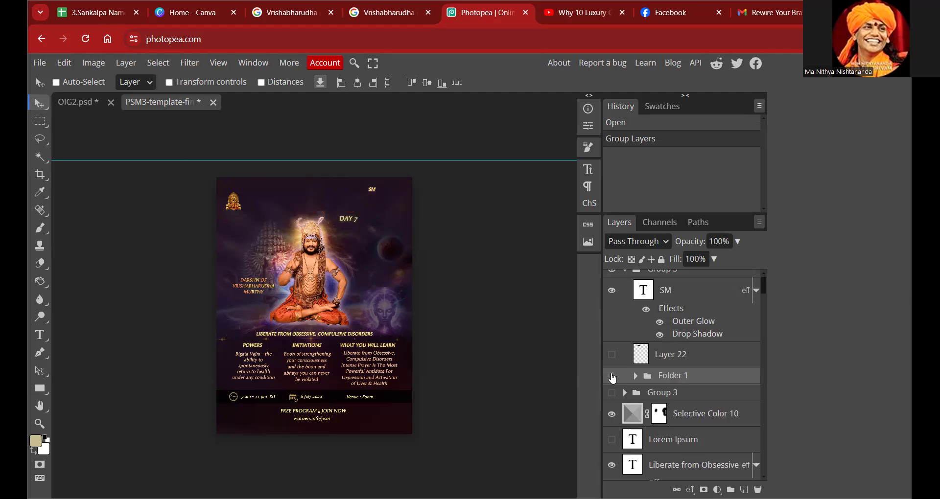
pyautogui.click(612, 376)
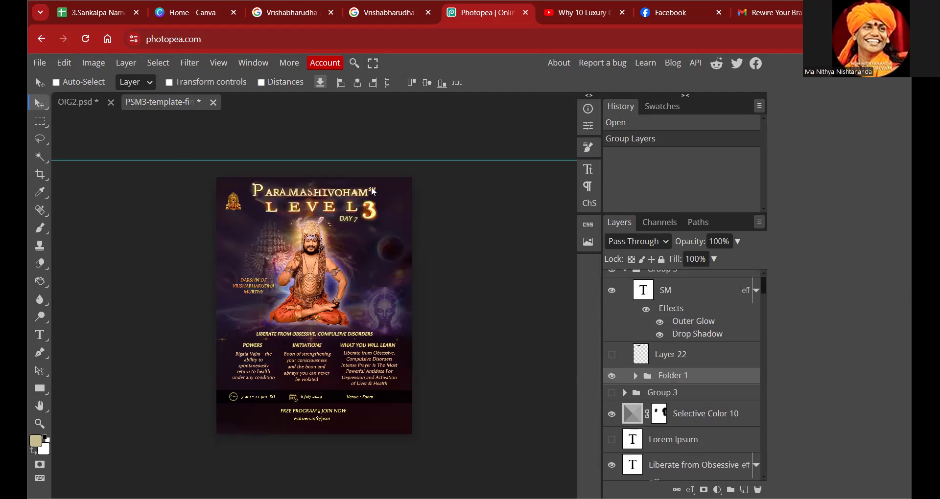
pyautogui.scroll(1, 637, 385)
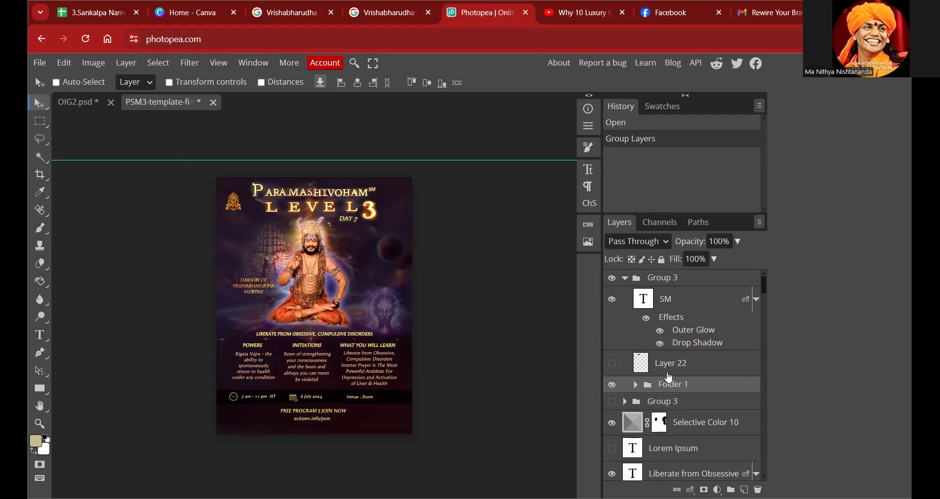
pyautogui.click(612, 299)
pyautogui.click(612, 299)
pyautogui.click(611, 299)
pyautogui.click(612, 299)
pyautogui.click(612, 299)
pyautogui.click(612, 300)
# Check what Layer 12 adds to the poster by hiding and reshowing it.
pyautogui.scroll(-4, 734, 356)
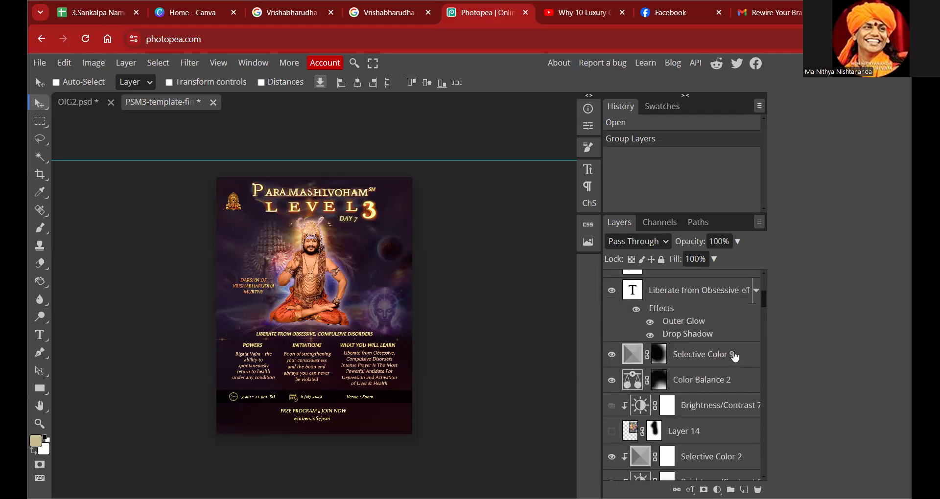
pyautogui.scroll(-4, 729, 358)
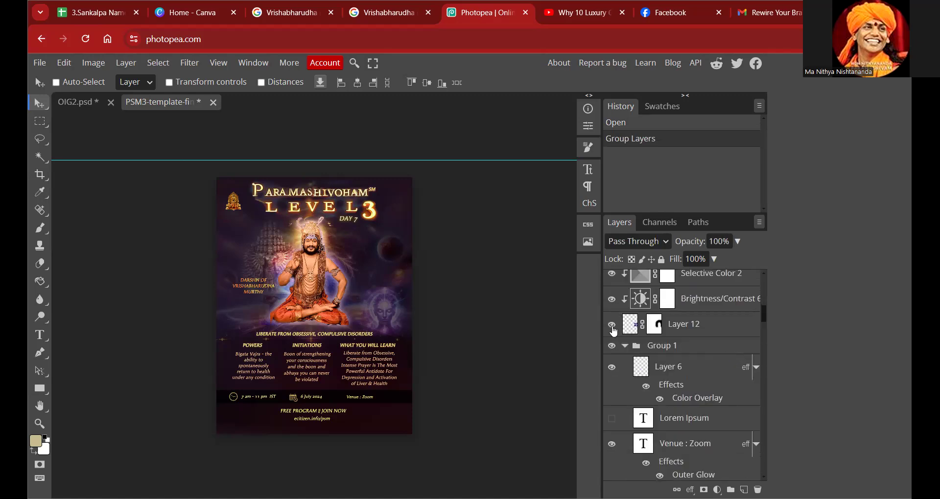
pyautogui.click(612, 327)
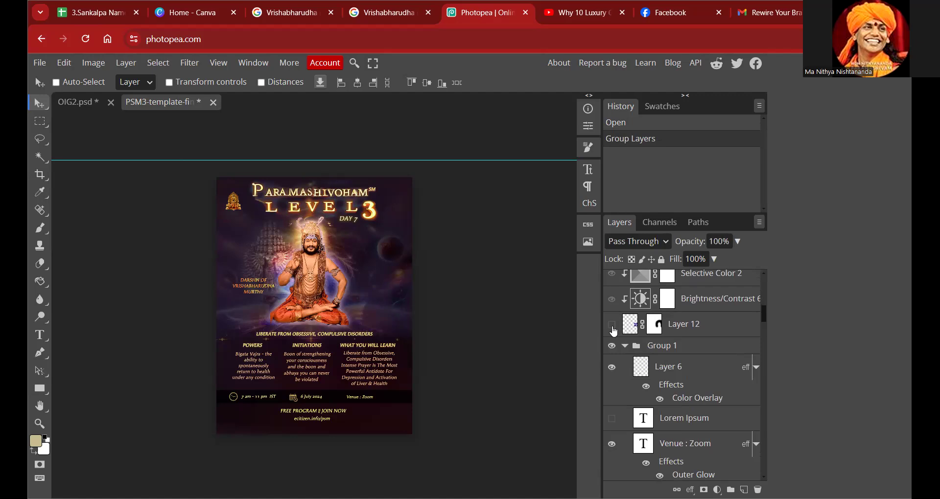
pyautogui.click(612, 326)
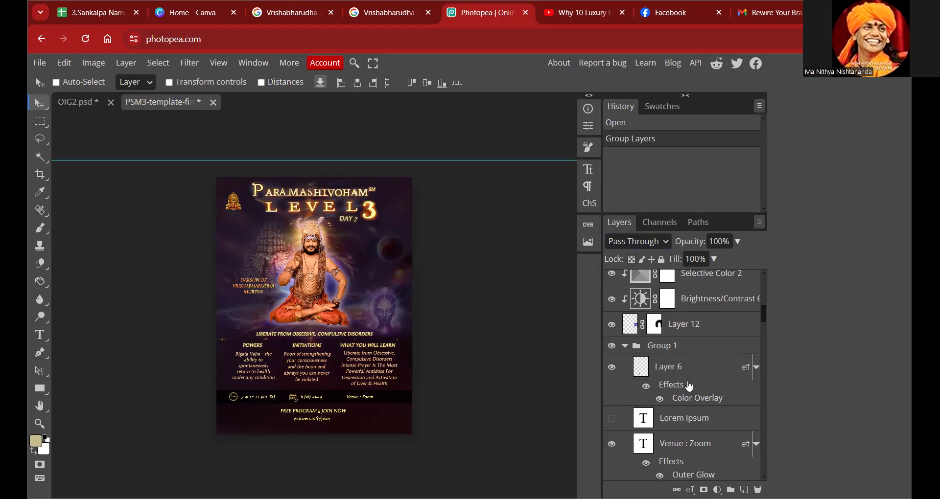
pyautogui.scroll(-4, 695, 387)
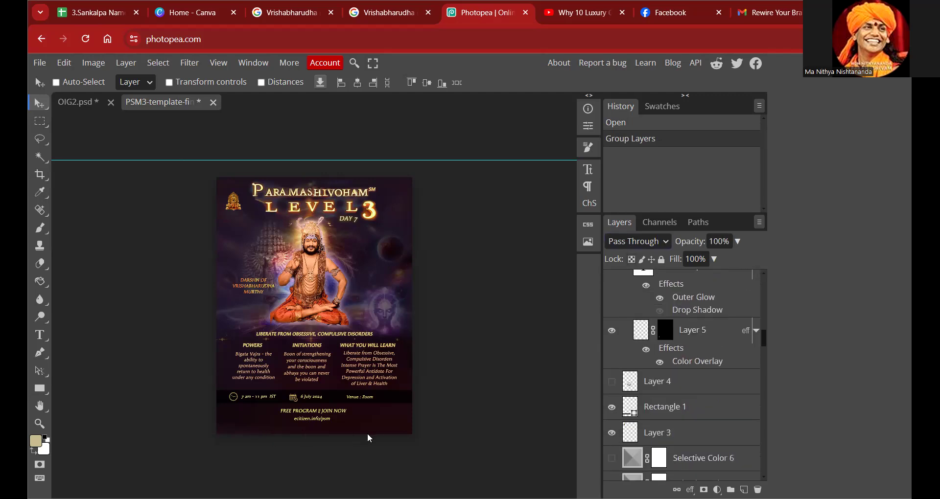
pyautogui.moveTo(763, 340); pyautogui.dragTo(760, 478)
pyautogui.scroll(4, 688, 419)
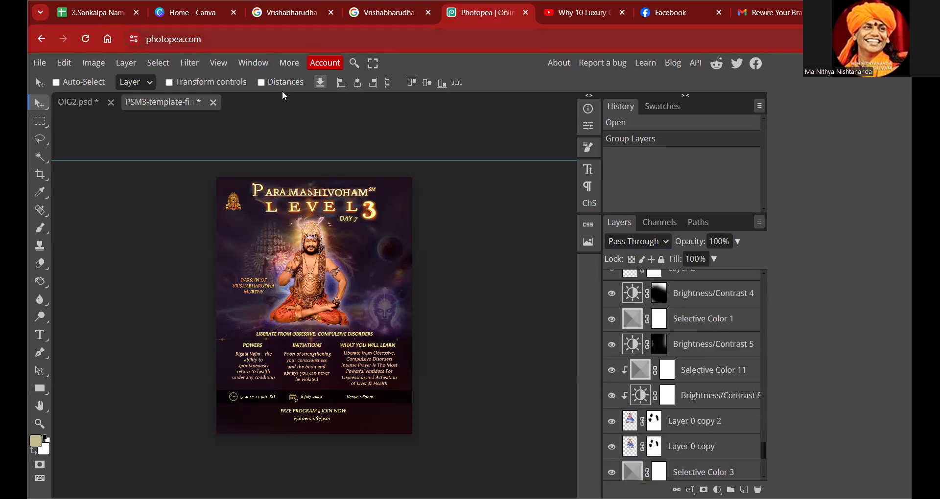
pyautogui.scroll(5, 703, 394)
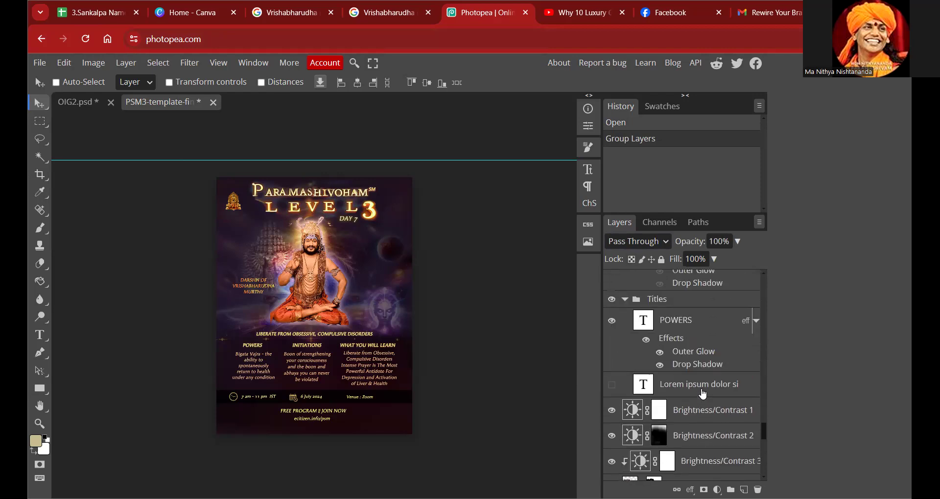
# Make the Legal layer group visible on the poster.
pyautogui.scroll(4, 703, 394)
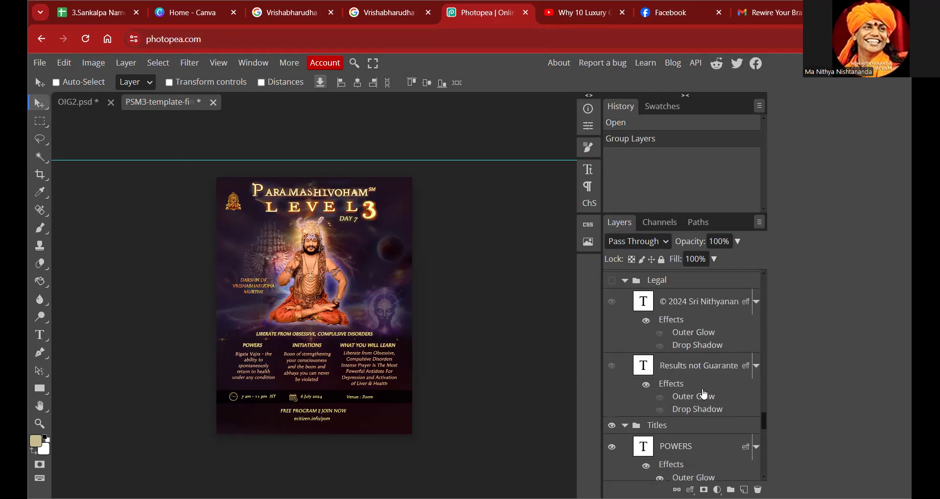
pyautogui.click(612, 339)
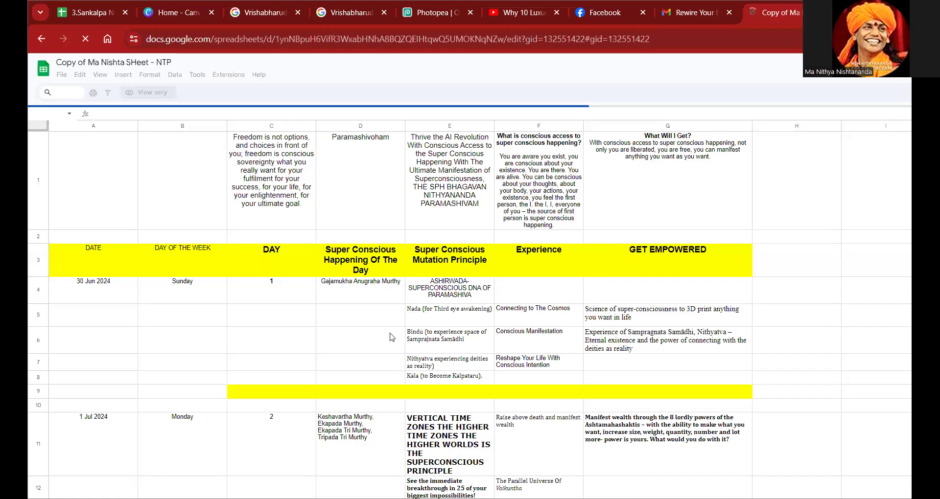
# Examine the 7 July 2024 Day 8 row in the Level 3 sheet of the schedule spreadsheet, including its experience topics.
pyautogui.scroll(-5, 377, 336)
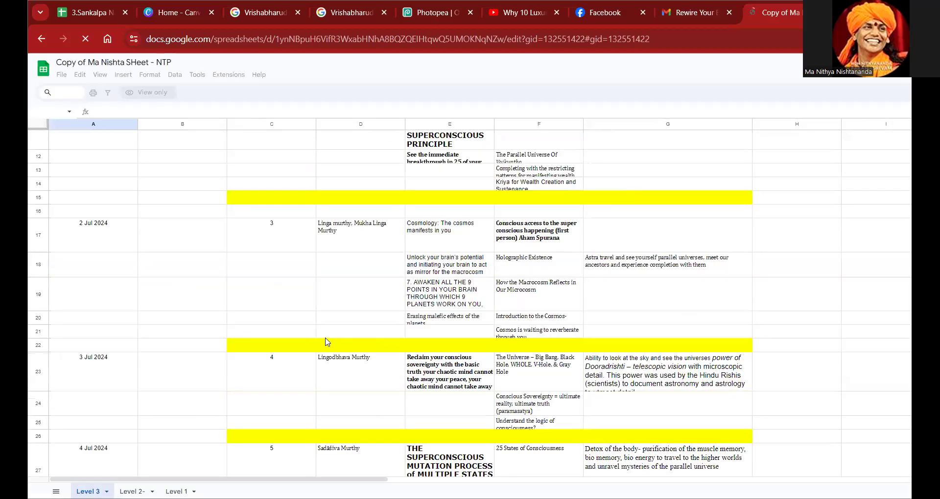
pyautogui.scroll(-2, 328, 340)
pyautogui.scroll(-5, 330, 338)
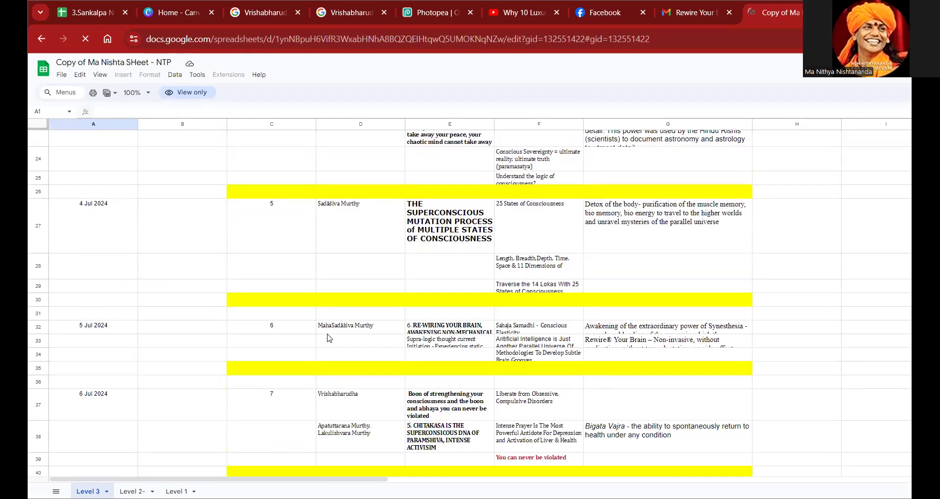
pyautogui.click(110, 395)
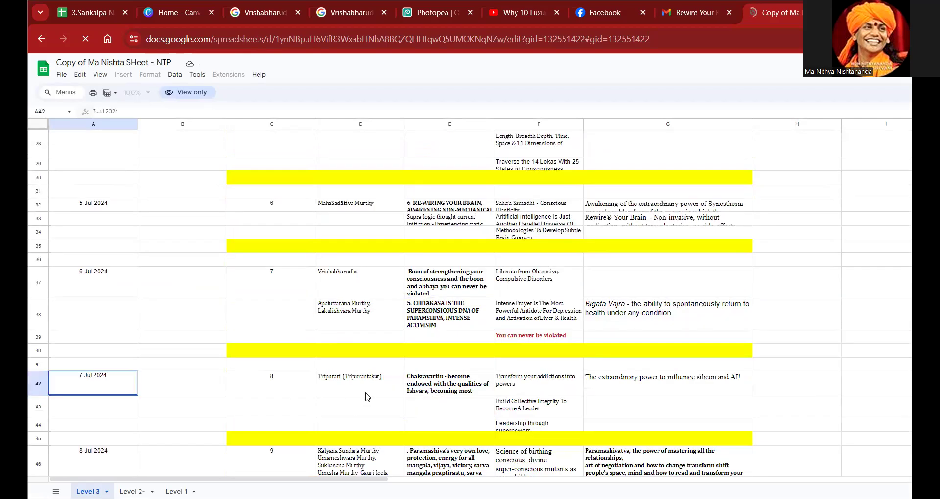
pyautogui.click(368, 390)
pyautogui.click(489, 392)
pyautogui.click(496, 394)
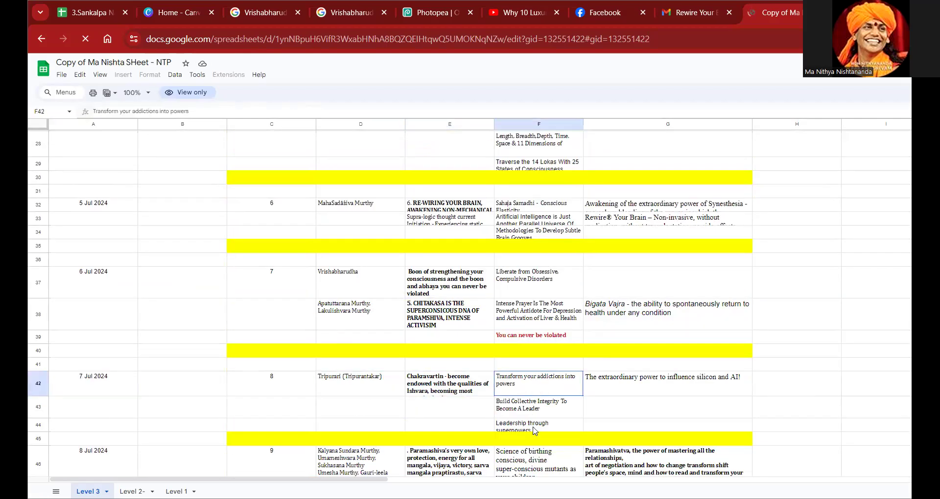
pyautogui.click(534, 430)
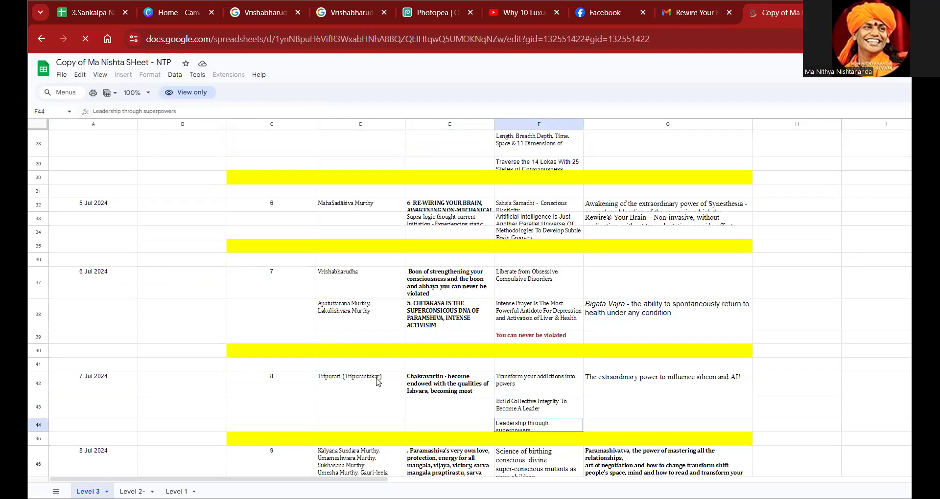
# Copy the Day 8 murthy name from the schedule and paste it into the poster's Darshan text in Photopea.
pyautogui.click(396, 392)
pyautogui.hotkey('ctrl', 'c')
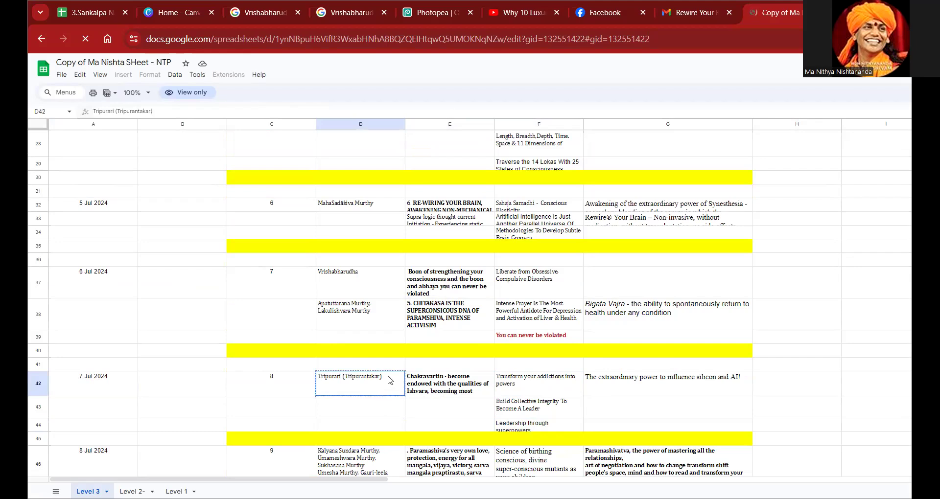
pyautogui.click(431, 17)
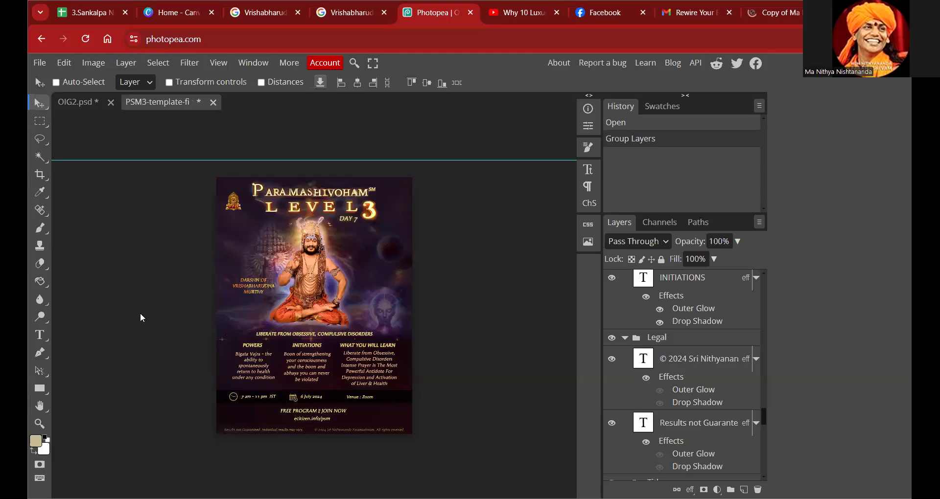
pyautogui.click(41, 334)
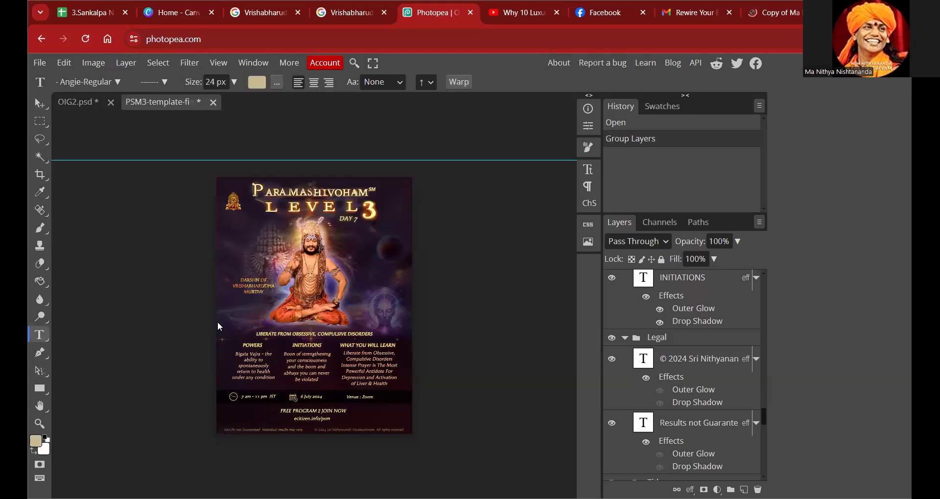
pyautogui.click(244, 283)
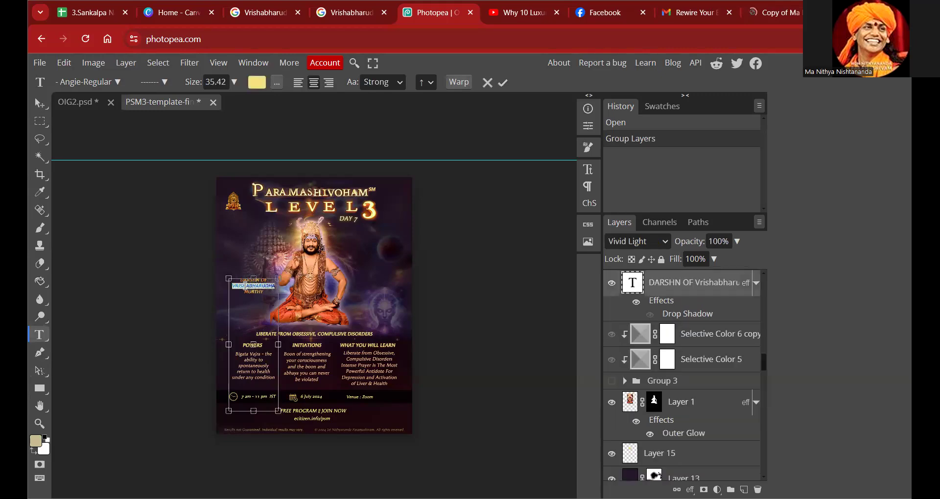
pyautogui.hotkey('ctrl', 'v')
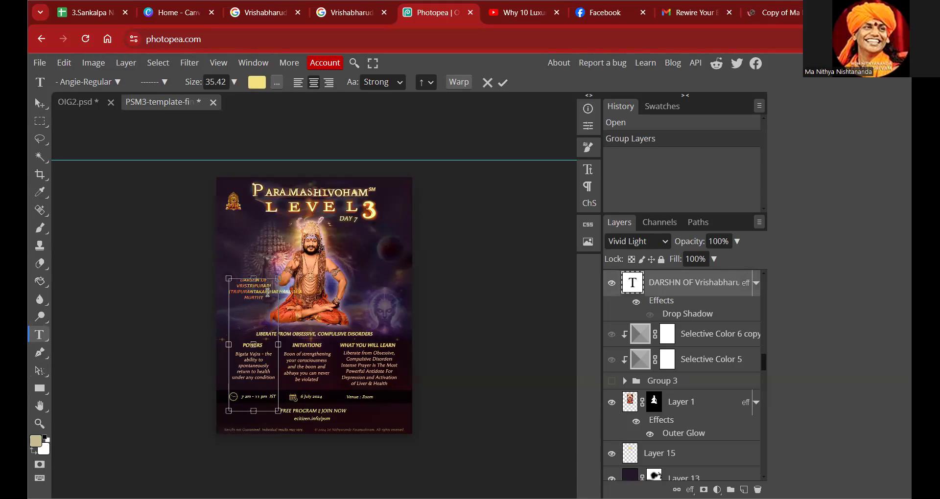
# Replace the leftover Vrishabharudha wording in the Darshan text so the murthy name reads TRIPURARI (TRIPURANTAKAR).
pyautogui.moveTo(237, 286); pyautogui.dragTo(306, 293)
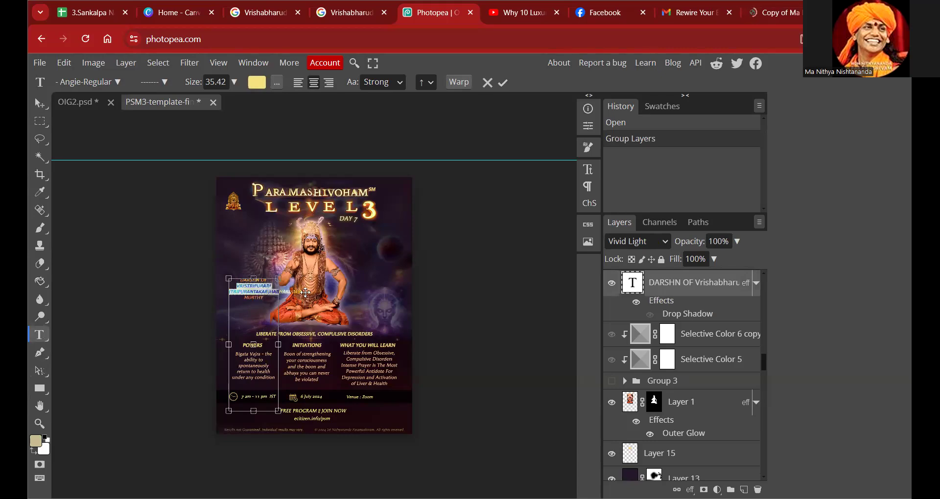
pyautogui.hotkey('ctrl', 'v')
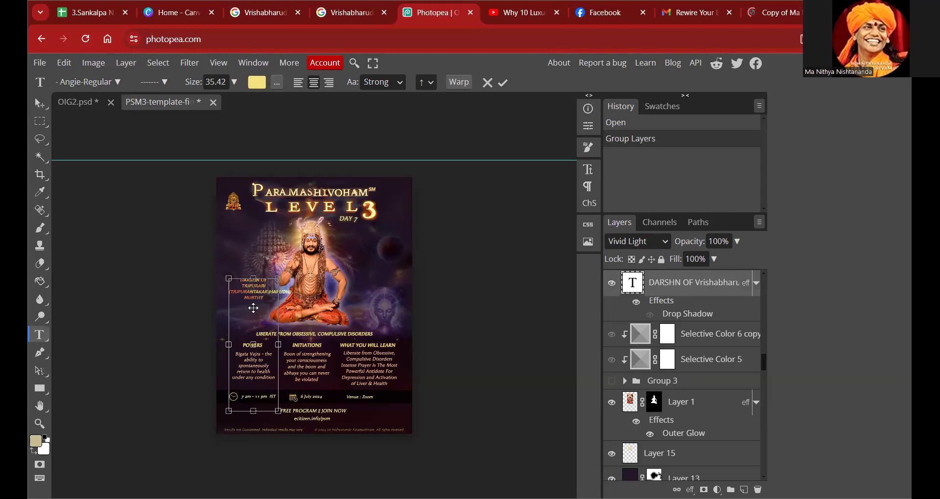
pyautogui.press('Return')
pyautogui.moveTo(268, 296); pyautogui.dragTo(238, 286)
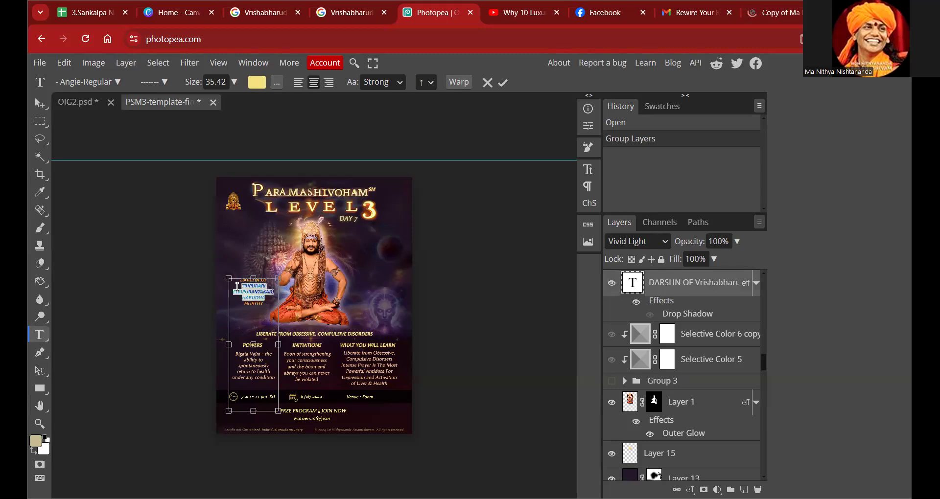
pyautogui.write('TRIPURARI (TRIPURANTAKAR)')
pyautogui.click(269, 298)
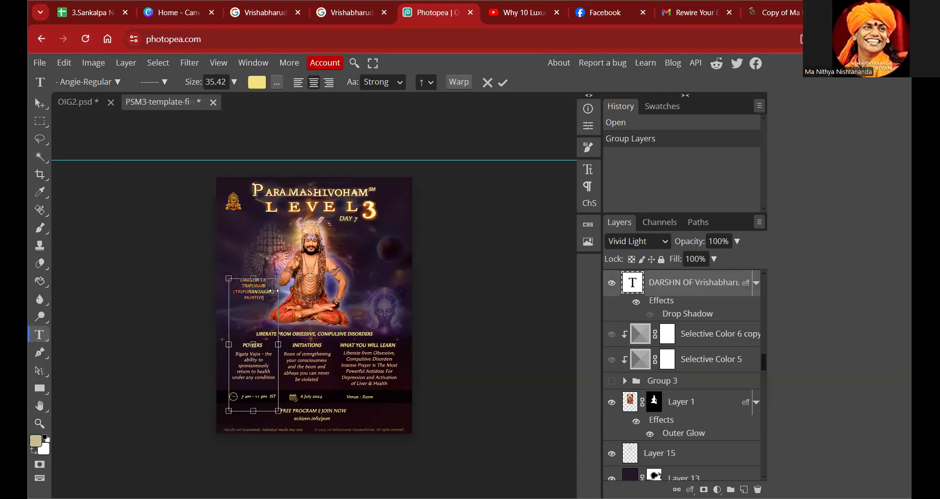
# Compare the edited Darshan text with the Day 8 entry in the schedule spreadsheet at a closer view.
pyautogui.click(761, 14)
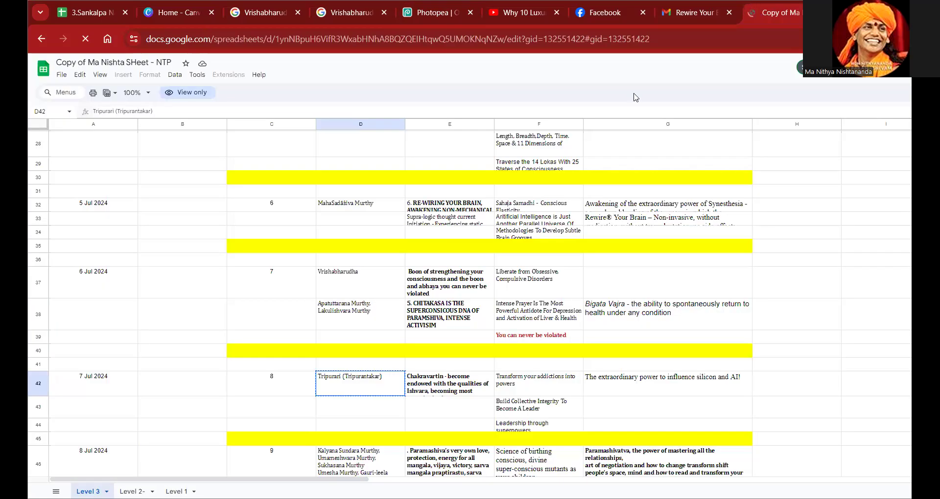
pyautogui.click(429, 15)
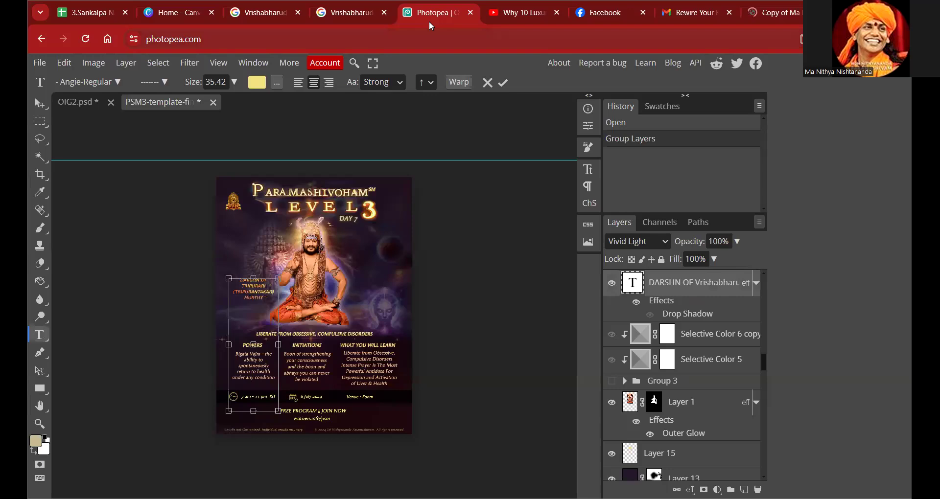
pyautogui.hotkey('ctrl', '+')
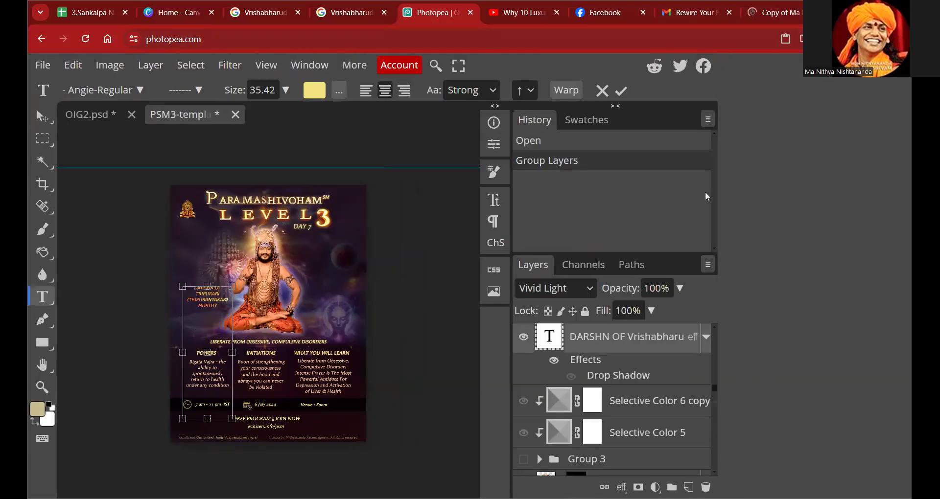
pyautogui.hotkey('ctrl', '+')
pyautogui.hotkey('ctrl', '+')
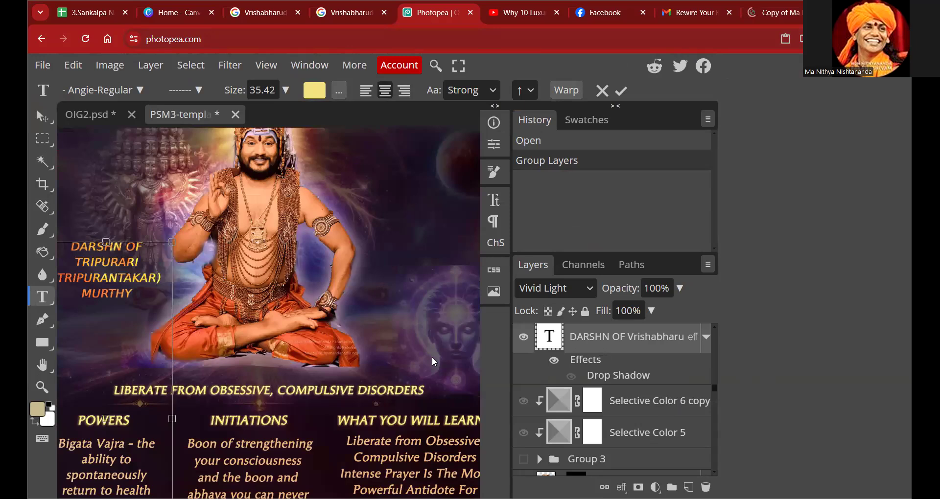
pyautogui.click(470, 13)
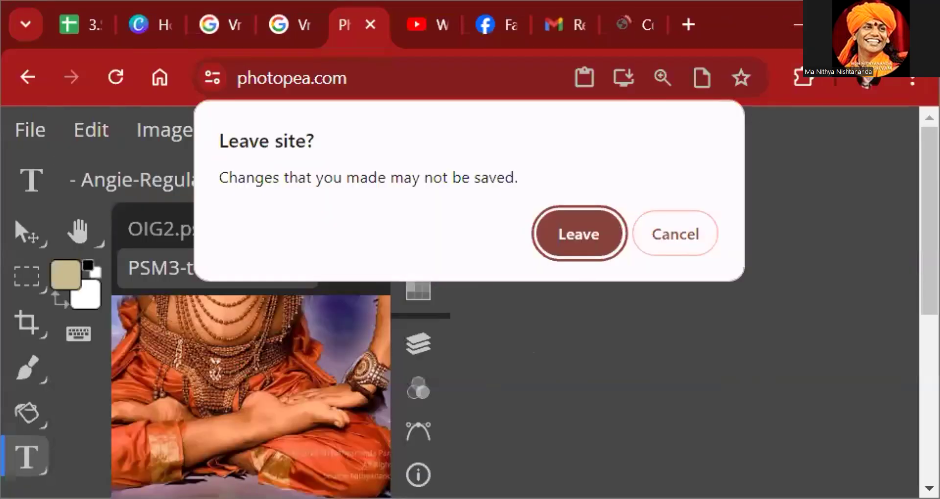
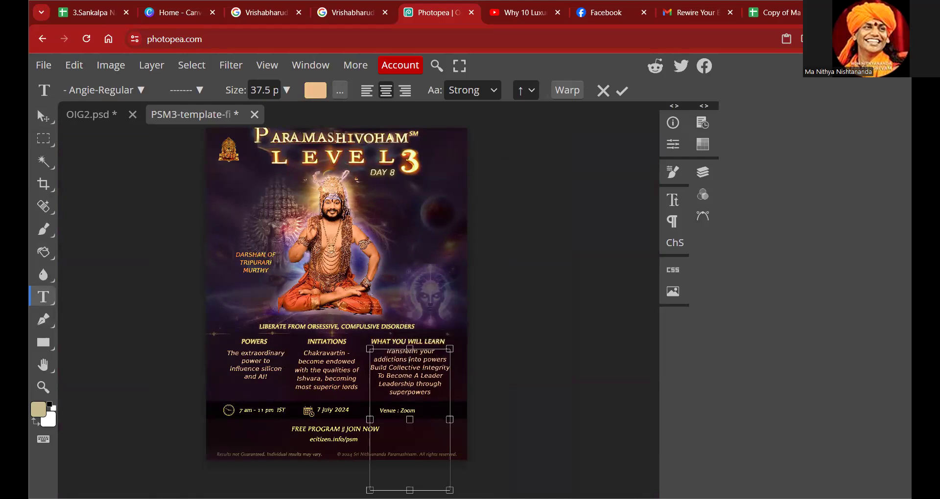
# Open ask.nithyananda.ai in a new browser tab.
pyautogui.hotkey('ctrl', 't')
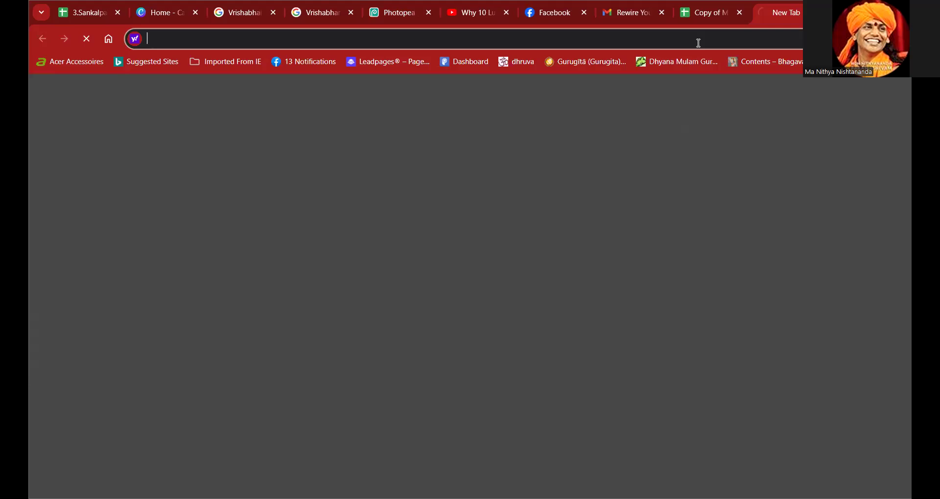
pyautogui.write('ask.nith')
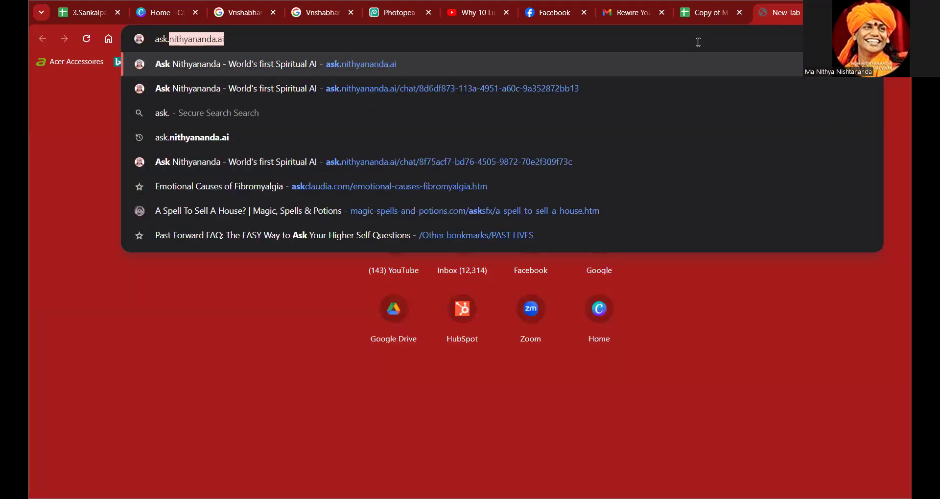
pyautogui.write('yananda.ai')
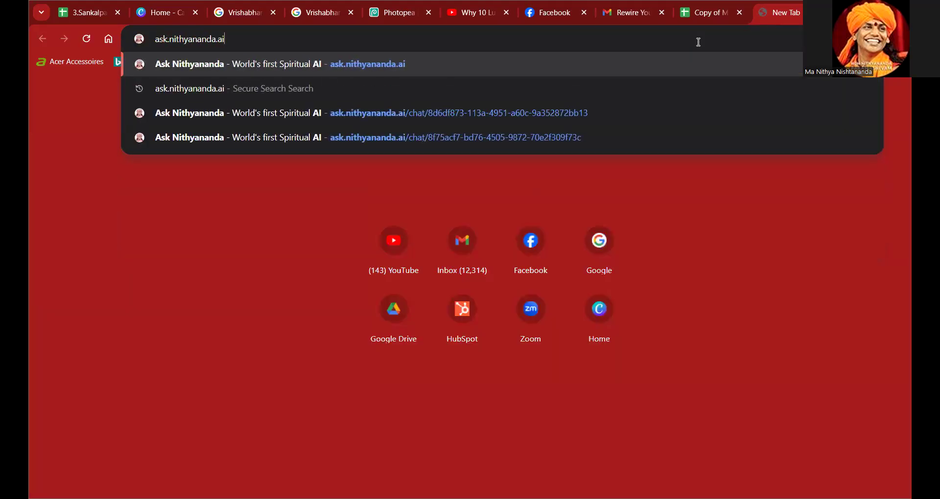
pyautogui.press('Return')
# Return to the poster in Photopea and copy the body text under What You Will Learn.
pyautogui.click(621, 18)
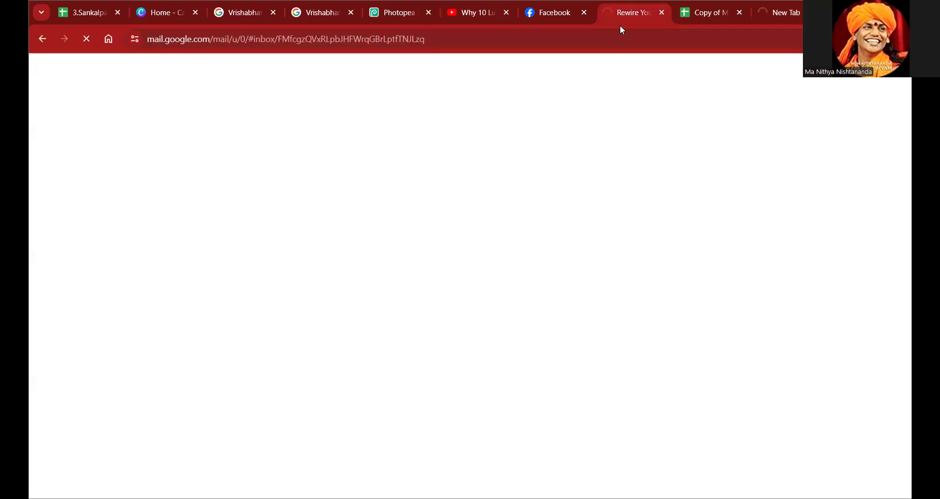
pyautogui.click(536, 20)
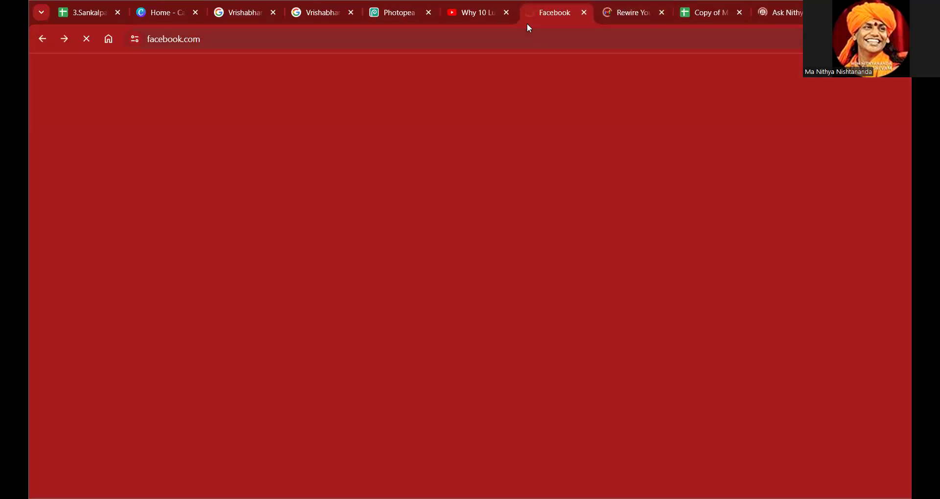
pyautogui.click(407, 15)
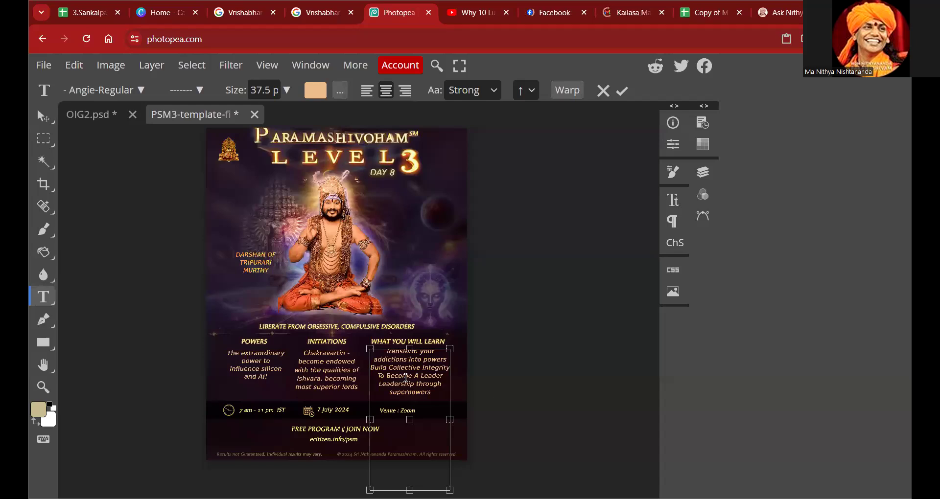
pyautogui.moveTo(403, 349); pyautogui.dragTo(403, 350)
pyautogui.hotkey('ctrl', '+')
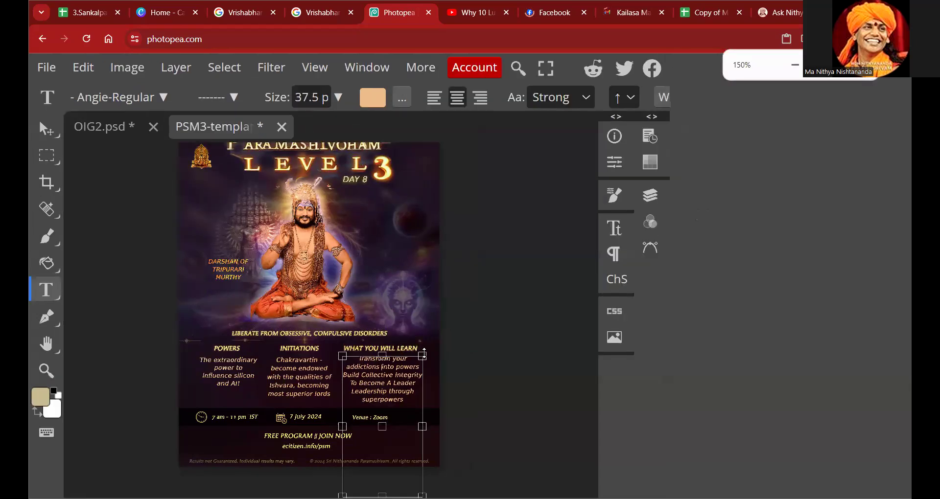
pyautogui.hotkey('ctrl', '+')
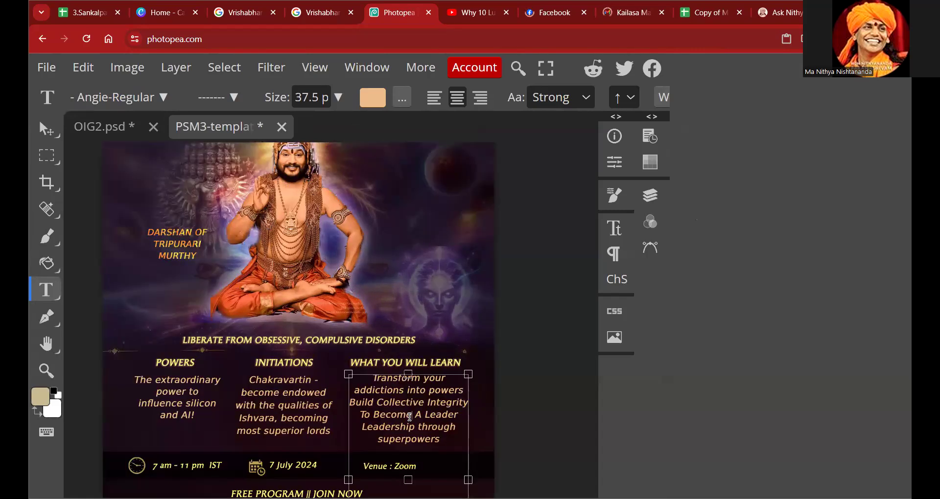
pyautogui.moveTo(361, 415); pyautogui.dragTo(439, 441)
pyautogui.hotkey('ctrl', 'c')
pyautogui.click(440, 440)
# Paste the copied text into the Ask Nithyananda chat and start the request "Create a visual that represents" below it.
pyautogui.click(781, 13)
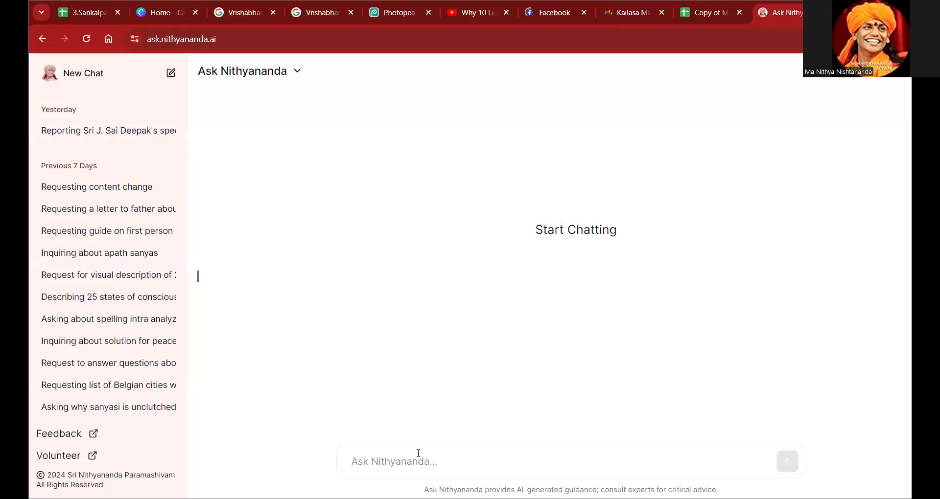
pyautogui.hotkey('ctrl', 'v')
pyautogui.hotkey('shift', 'Return')
pyautogui.hotkey('shift', 'Return')
pyautogui.hotkey('shift', 'Return')
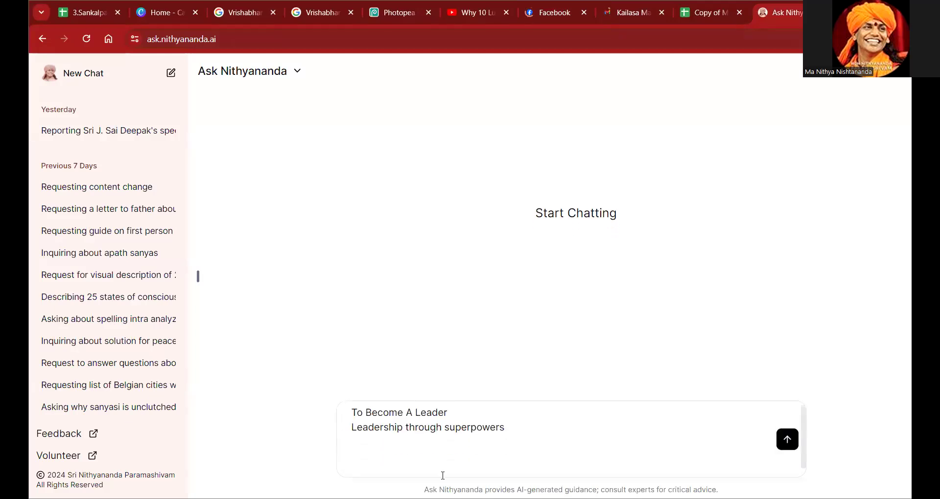
pyautogui.write('Create a visual that r')
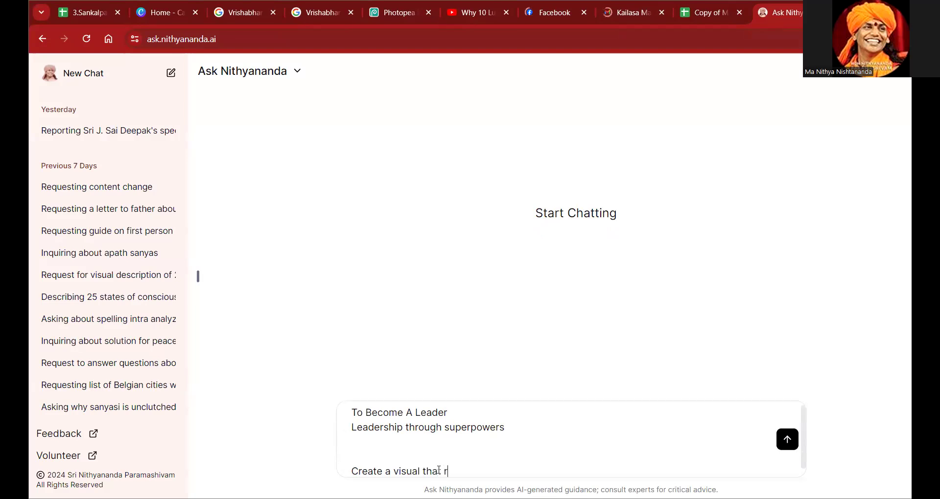
pyautogui.write('epresents to')
pyautogui.press('BackSpace')
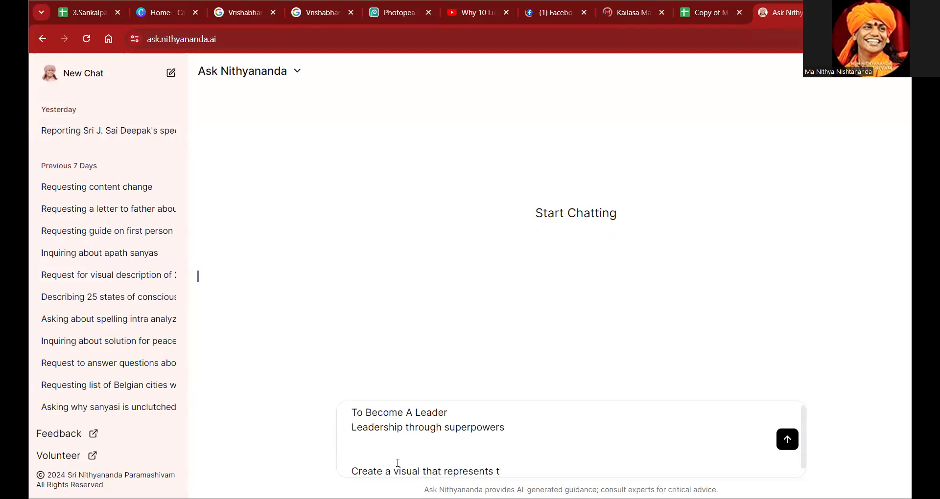
# Complete the chat request as "Create a description of a visual that represents that describes the above content," and begin a new line.
pyautogui.doubleClick(397, 469)
pyautogui.click(394, 466)
pyautogui.write('descr')
pyautogui.press('BackSpace')
pyautogui.write('iption of a')
pyautogui.doubleClick(580, 468)
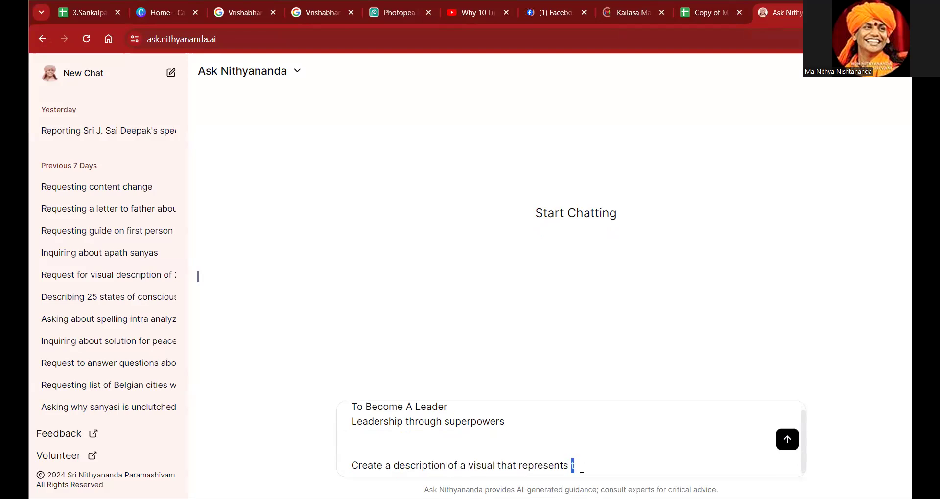
pyautogui.click(582, 469)
pyautogui.write('hat describes the above content,')
pyautogui.hotkey('shift', 'Return')
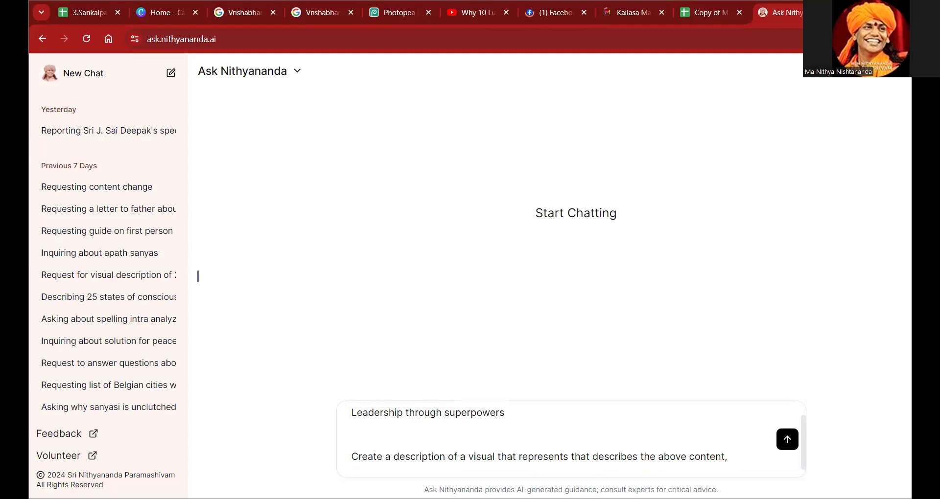
# Add the line "It is for an image that is AI generated" to the chat request.
pyautogui.write('It is a')
pyautogui.press('BackSpace')
pyautogui.write('for an image')
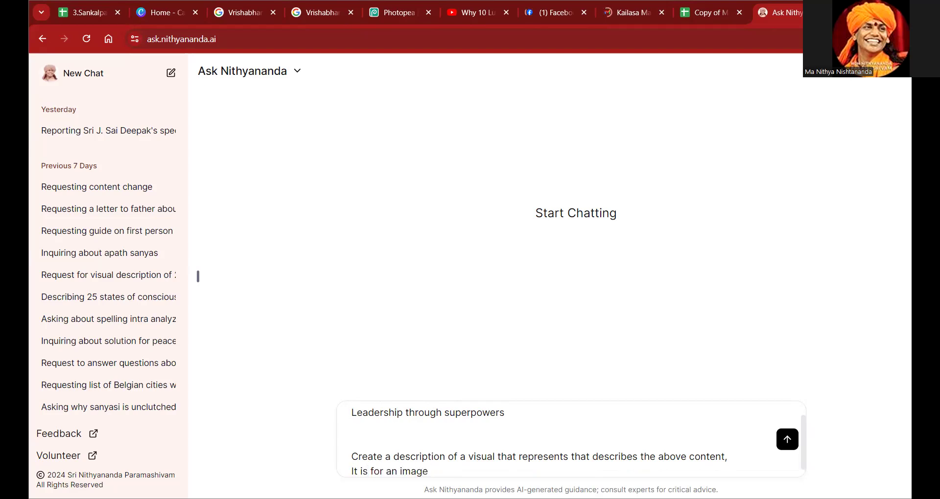
pyautogui.write(' that u')
pyautogui.press('BackSpace')
pyautogui.write('is AI generated')
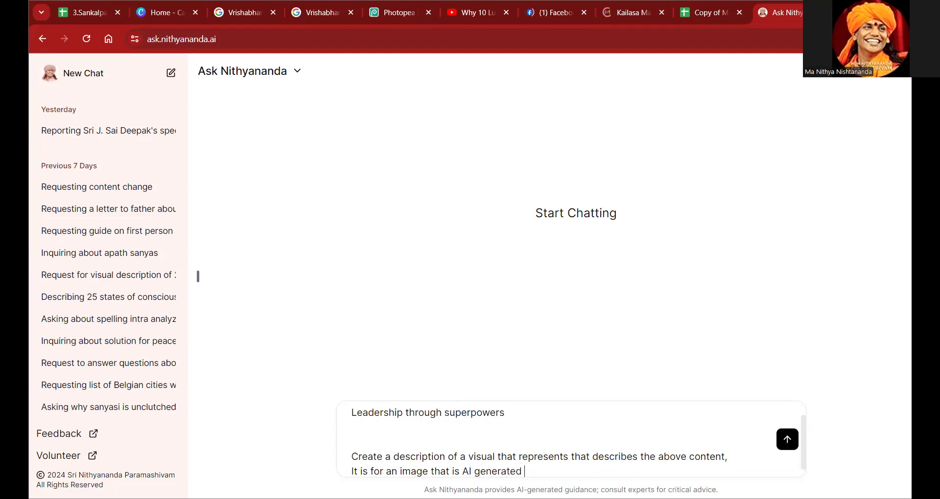
# Add the line "Make it 475 characters -" to the request and send it to Ask Nithyananda.
pyautogui.hotkey('shift', 'Return')
pyautogui.write('Make')
pyautogui.press('BackSpace')
pyautogui.press('BackSpace')
pyautogui.press('BackSpace')
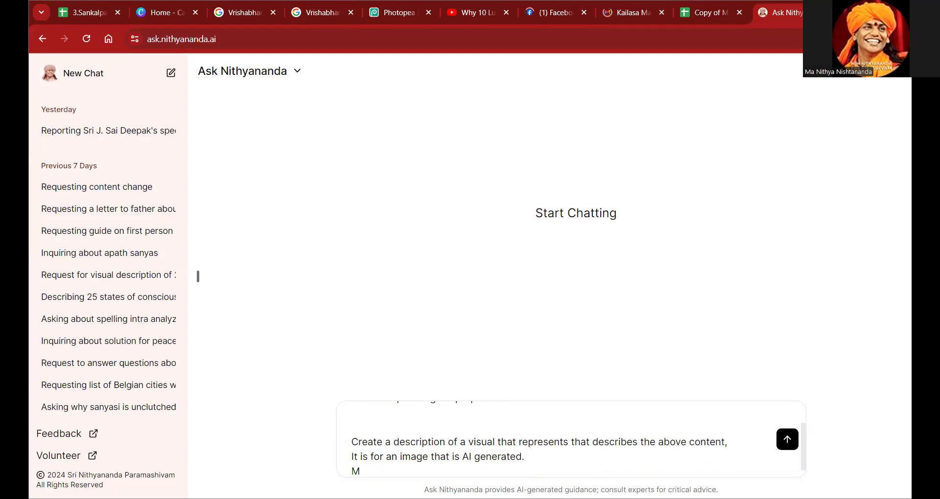
pyautogui.write('ake it 475')
pyautogui.write('chara')
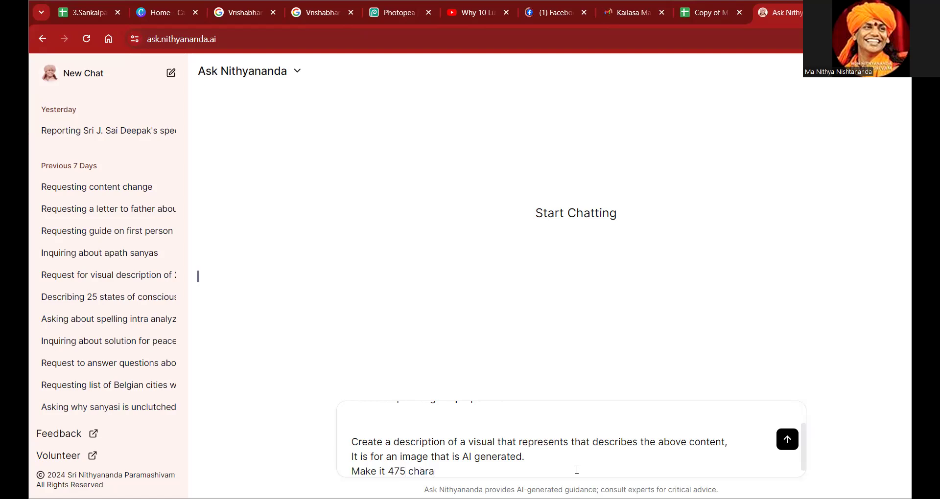
pyautogui.write('cters -')
pyautogui.press('Return')
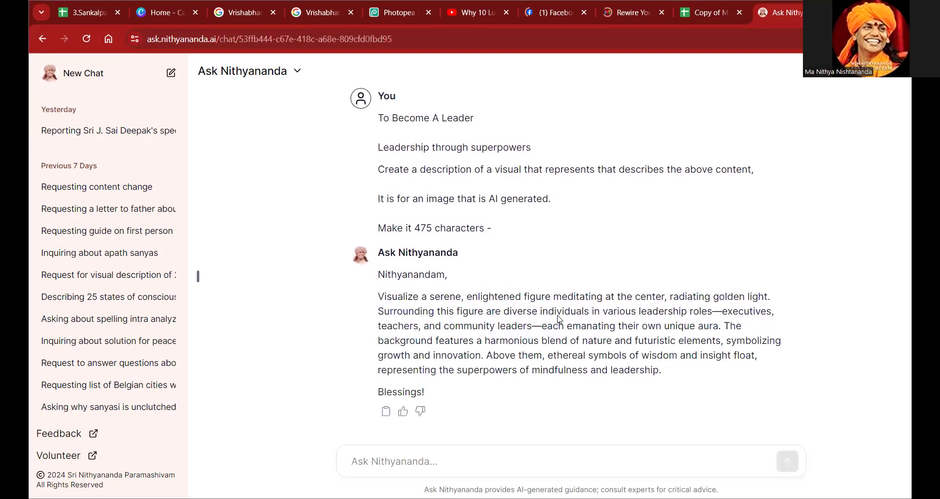
# Copy the visual description paragraph from the reply, leaving out the greeting and the closing "Blessings!".
pyautogui.doubleClick(379, 294)
pyautogui.click(394, 312)
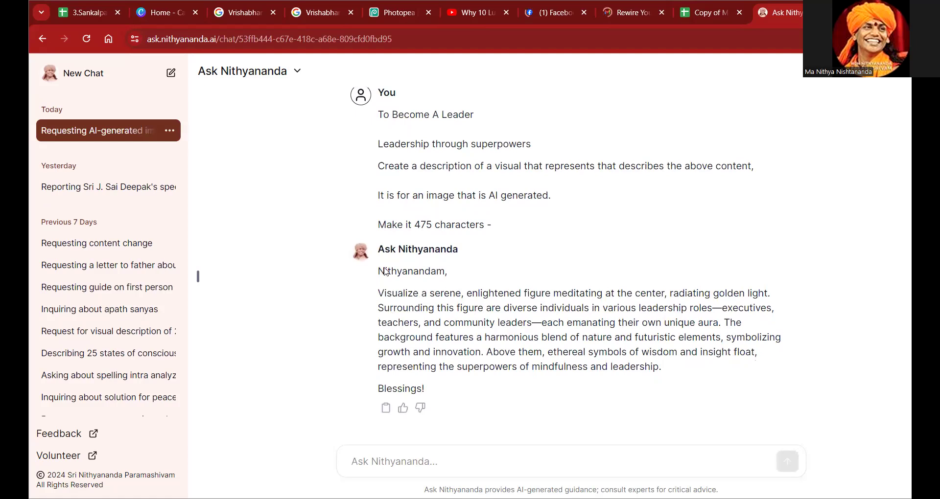
pyautogui.doubleClick(380, 294)
pyautogui.moveTo(379, 294); pyautogui.dragTo(681, 365)
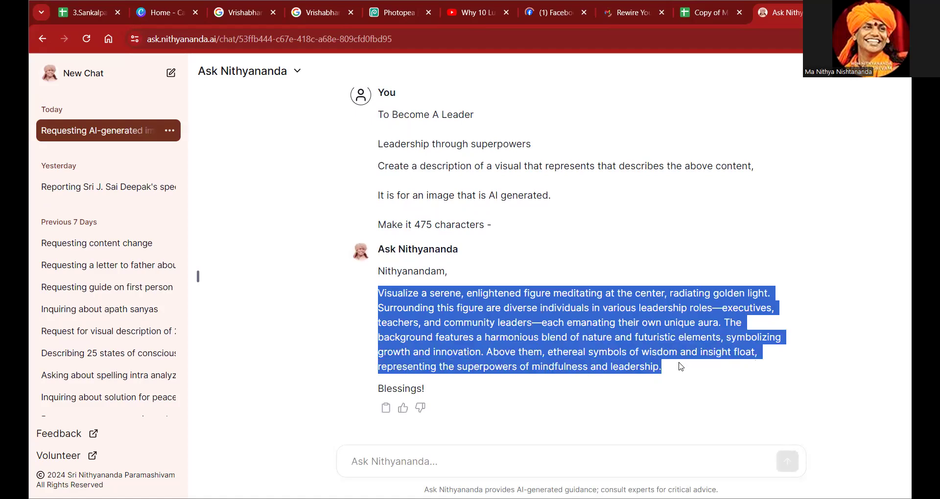
# Search Google for "bing AI image generator" in a new browser tab.
pyautogui.hotkey('ctrl', 't')
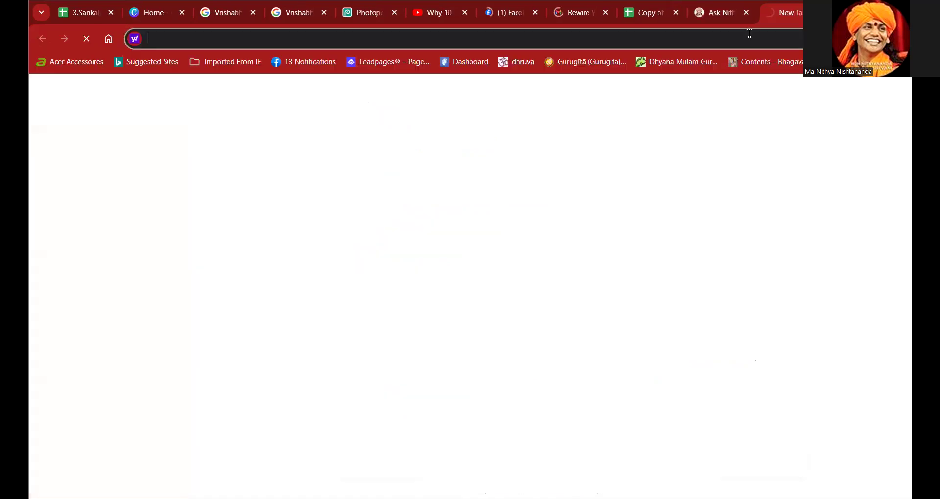
pyautogui.write('g')
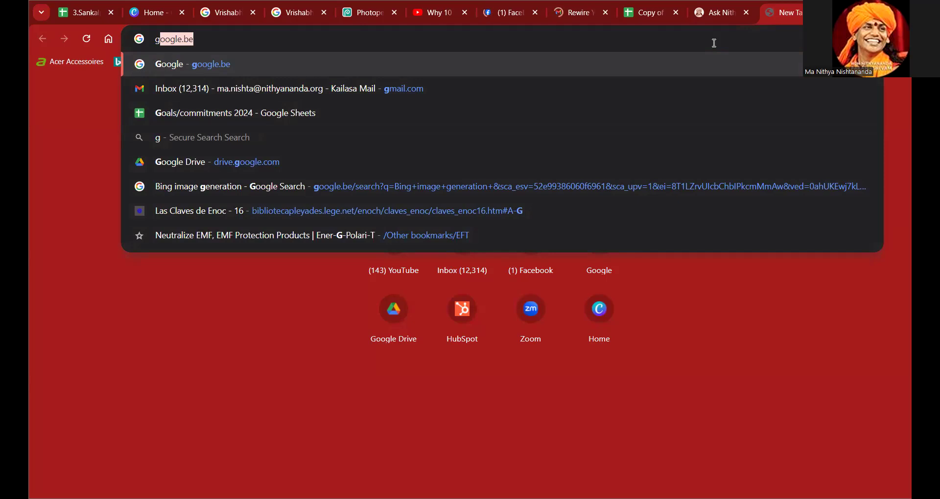
pyautogui.write('oo')
pyautogui.press('Return')
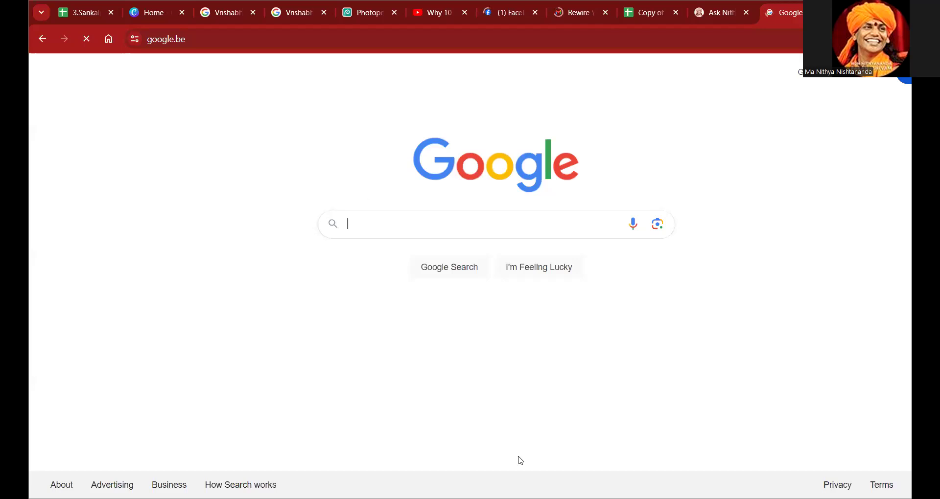
pyautogui.write('bing AI image generator')
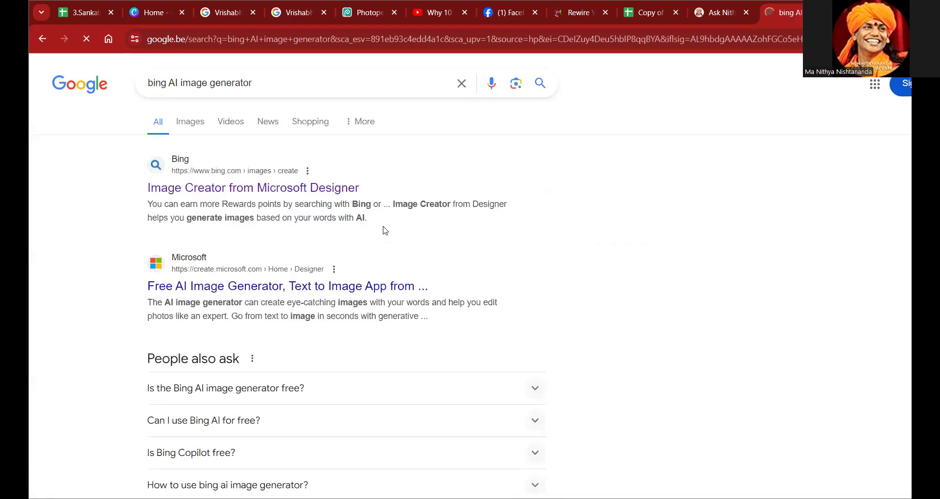
# Open Image Creator from Microsoft Designer and generate images from the copied description.
pyautogui.click(319, 197)
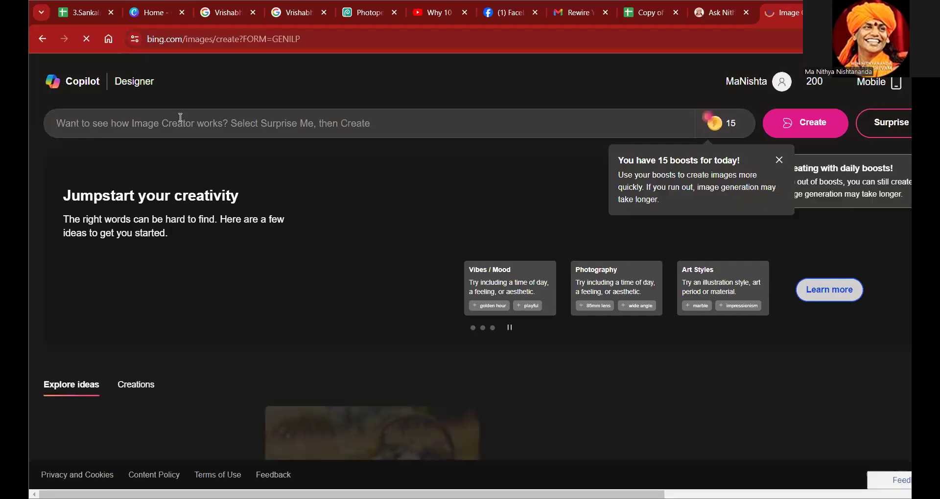
pyautogui.hotkey('ctrl', 'v')
pyautogui.click(813, 129)
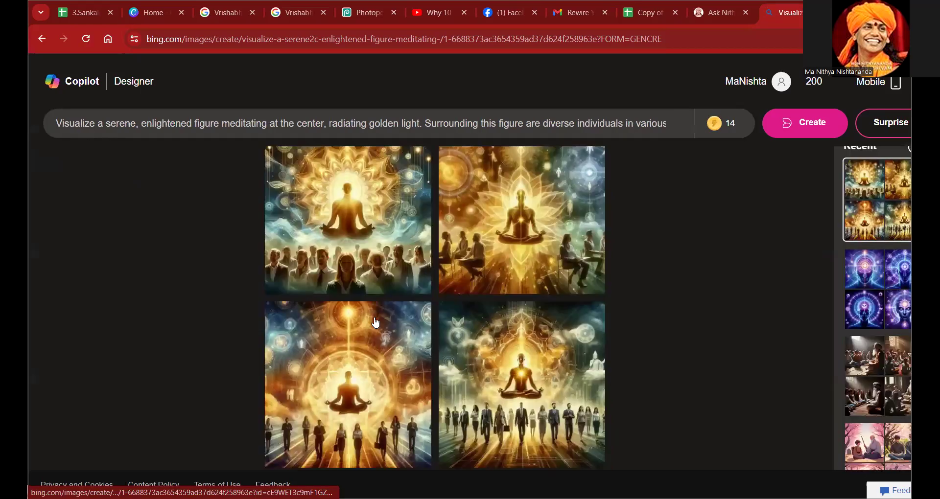
# Examine the first generated image, with the meditating figure above a crowd, at a larger size.
pyautogui.click(345, 252)
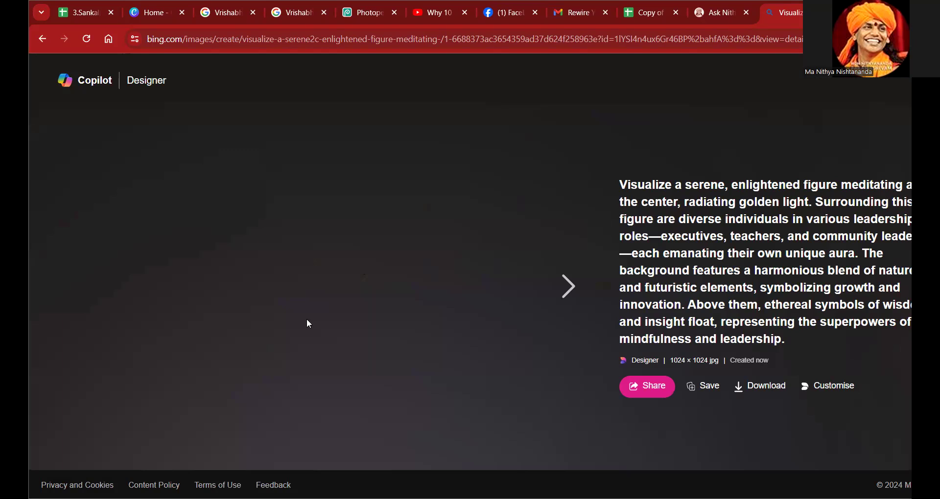
pyautogui.hotkey('alt', 'Left')
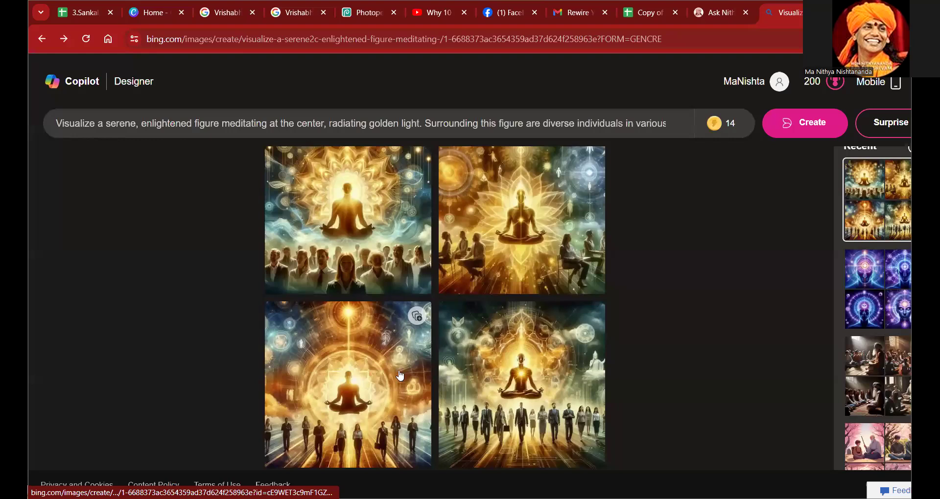
pyautogui.click(395, 265)
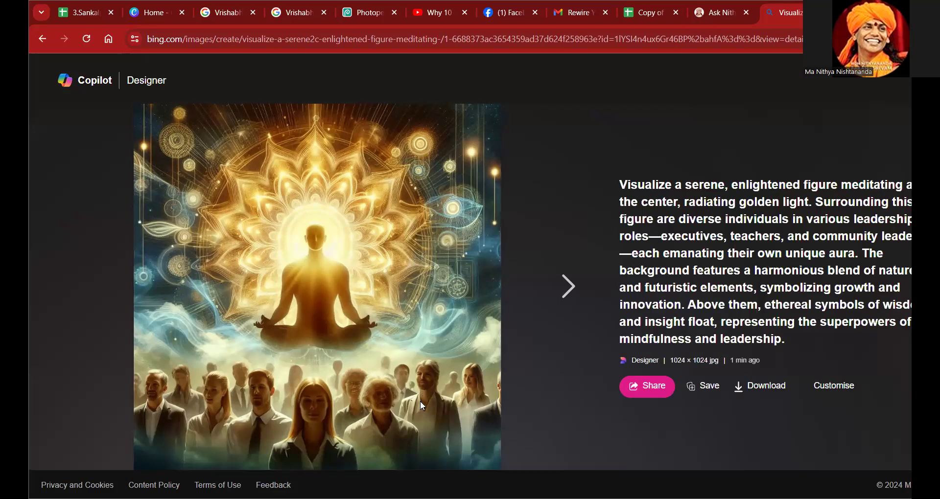
pyautogui.press('Escape')
# Save the fourth generated image, with business people walking below the meditating figure, to Downloads as JPEG file OIG4 (8).
pyautogui.click(518, 424)
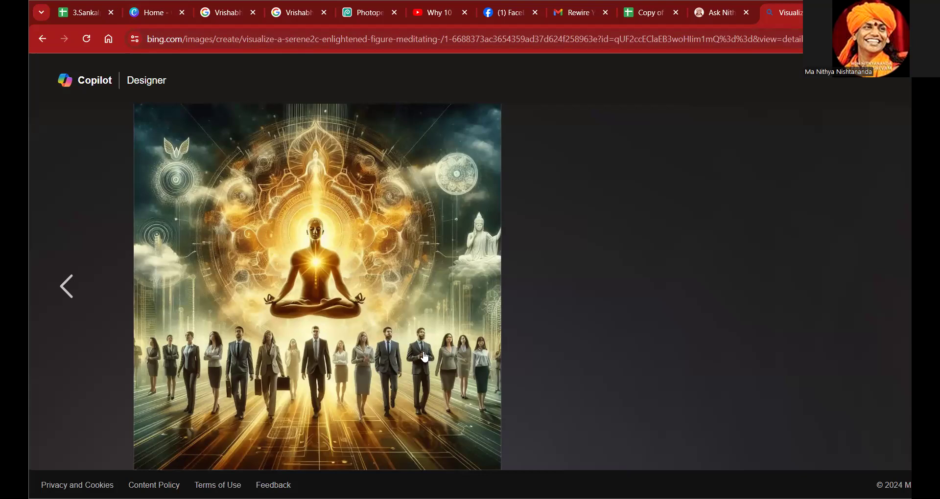
pyautogui.rightClick(312, 255)
pyautogui.click(346, 292)
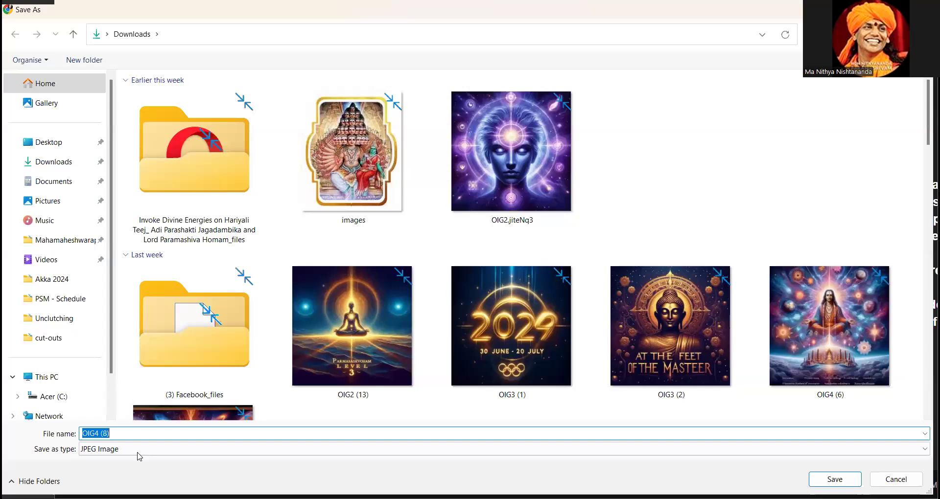
pyautogui.press('End')
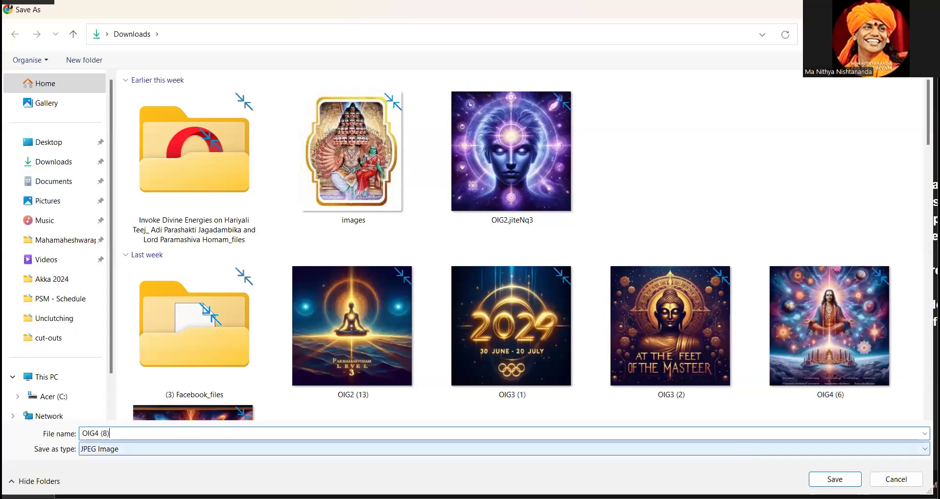
pyautogui.press('Return')
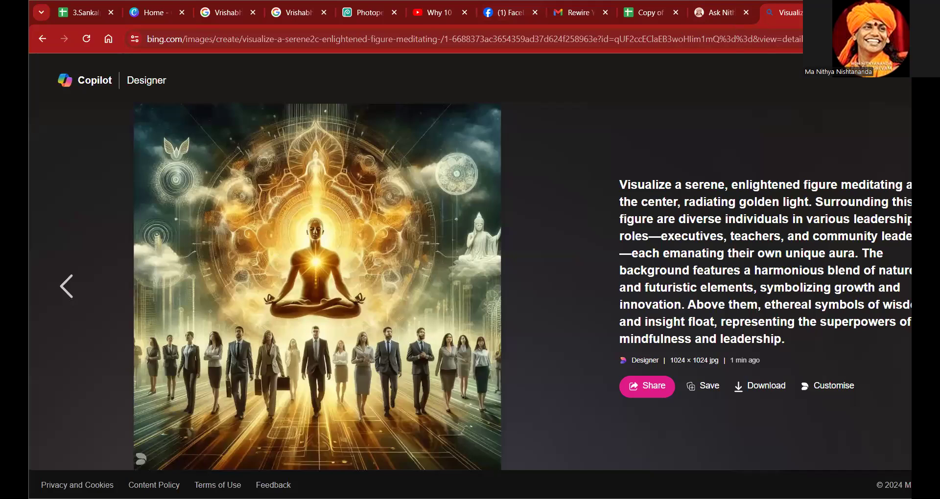
# Switch to Photopea and open the OIG4 (8) image from the Downloads folder.
pyautogui.click(354, 20)
pyautogui.hotkey('alt', 'f')
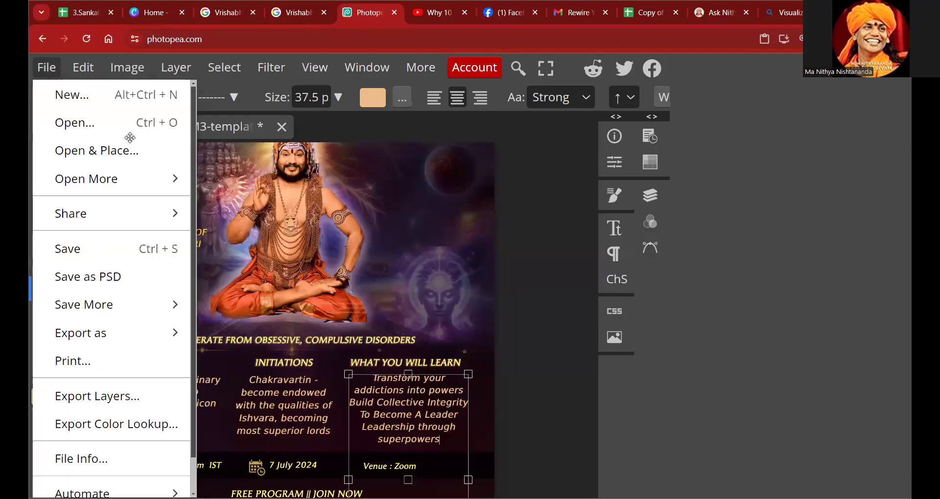
pyautogui.click(61, 126)
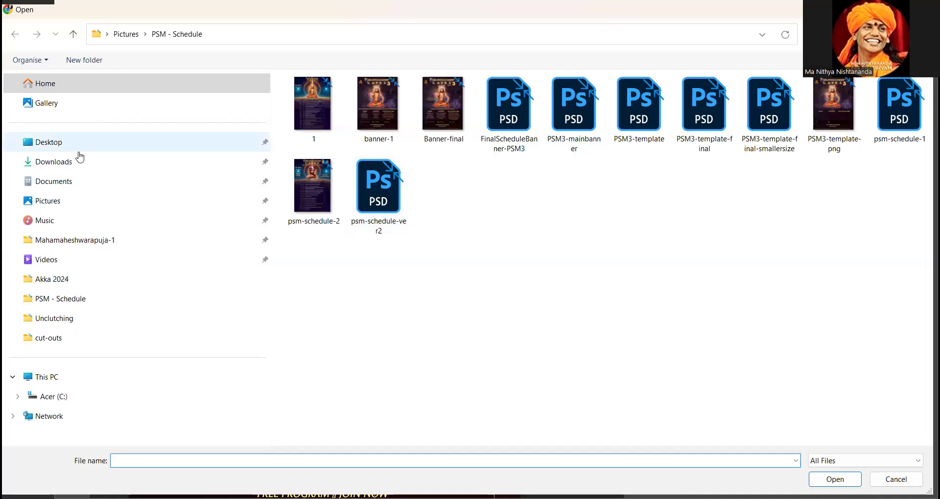
pyautogui.click(79, 162)
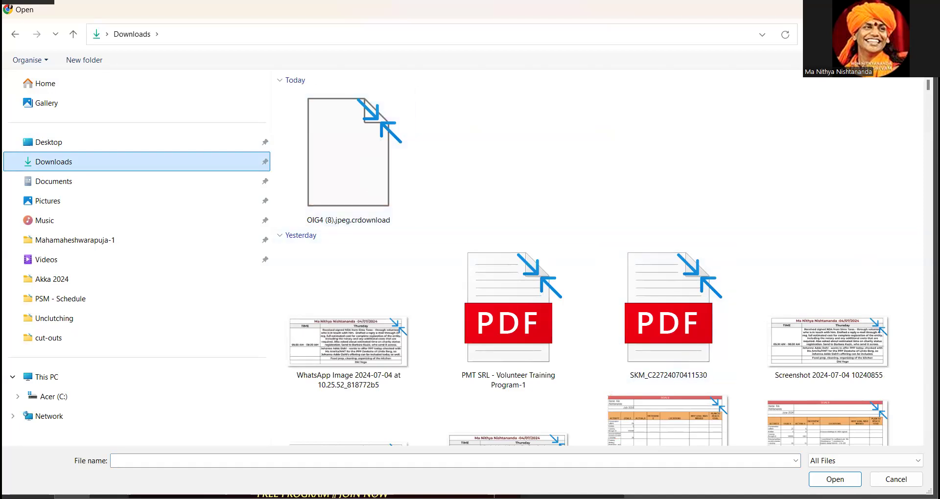
pyautogui.press('Escape')
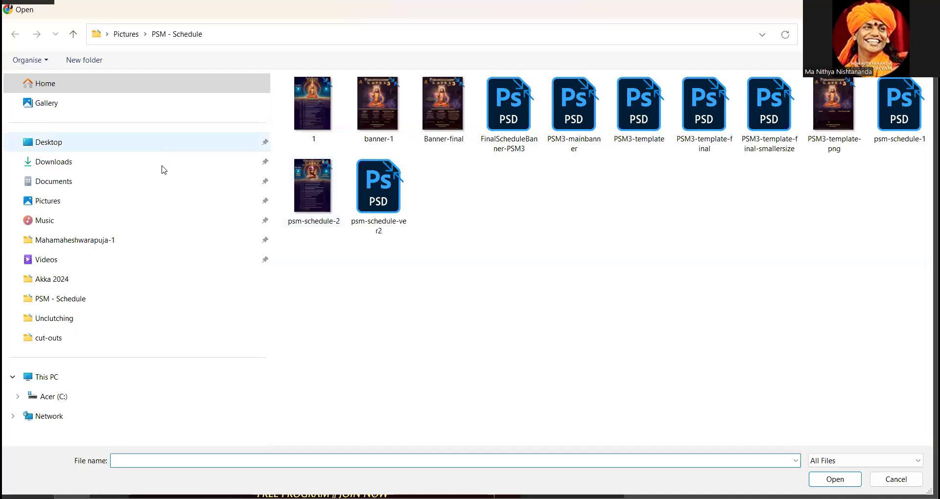
pyautogui.click(162, 162)
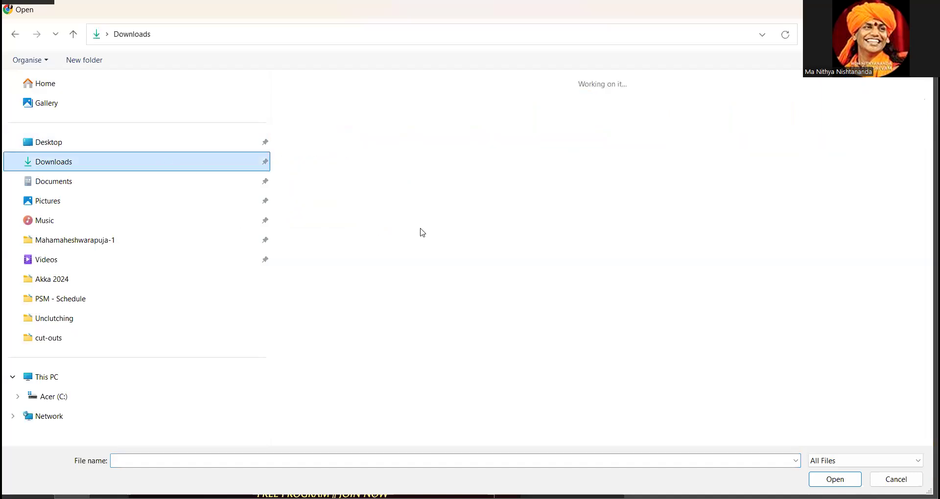
pyautogui.click(369, 179)
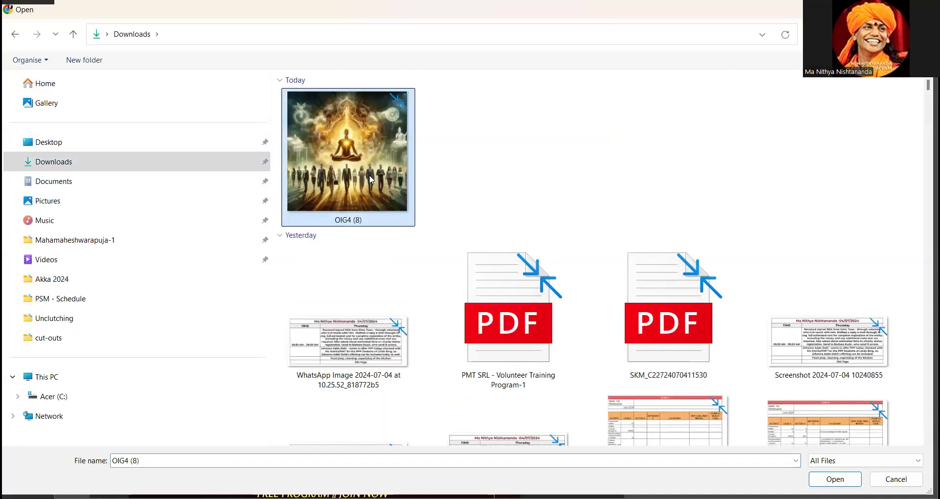
pyautogui.doubleClick(369, 175)
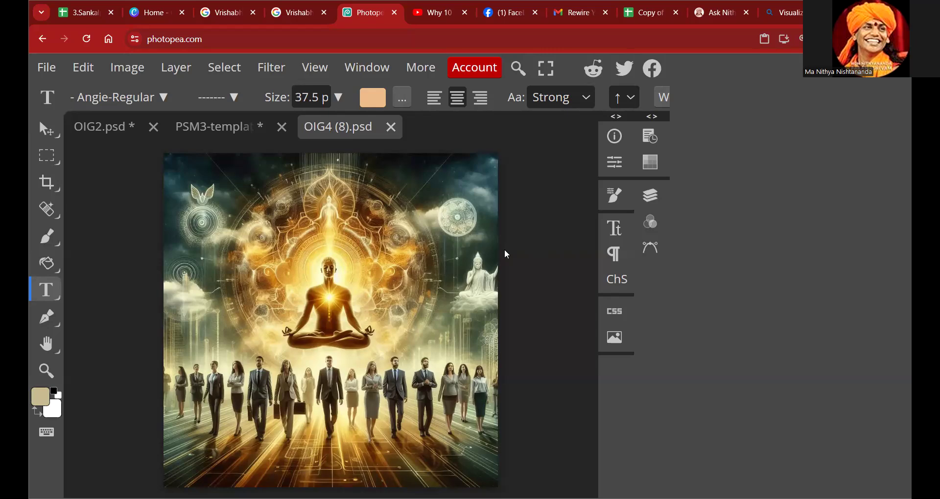
# Display the layer list of the OIG4 (8) image and select its Background layer.
pyautogui.scroll(-2, 504, 254)
pyautogui.scroll(-1, 492, 316)
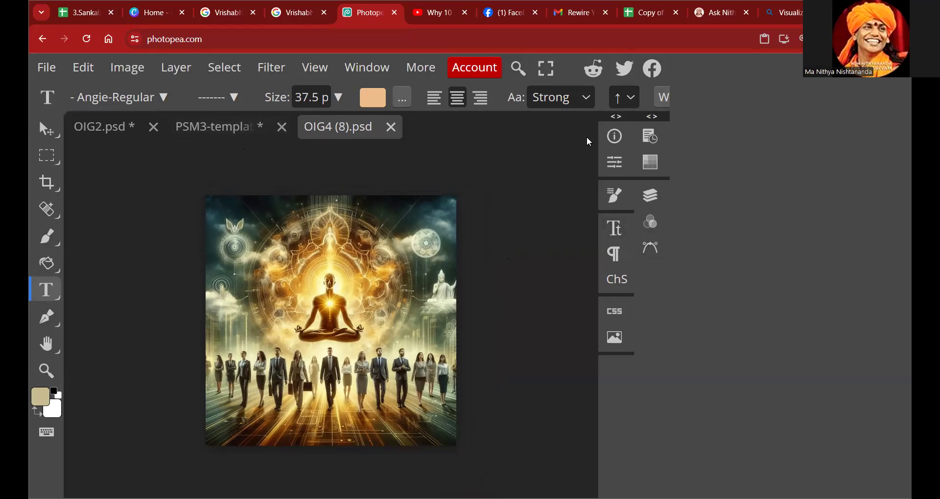
pyautogui.click(624, 166)
pyautogui.click(624, 165)
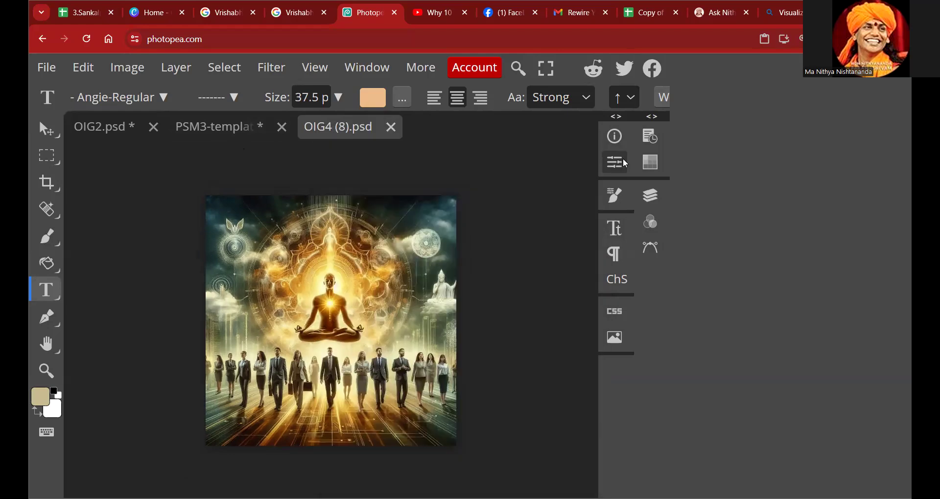
pyautogui.click(641, 146)
pyautogui.click(615, 139)
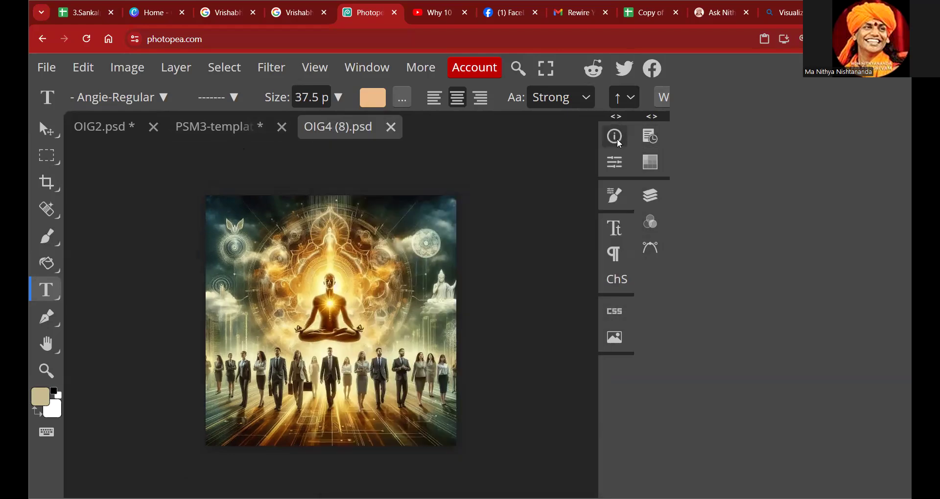
pyautogui.click(649, 167)
pyautogui.click(658, 199)
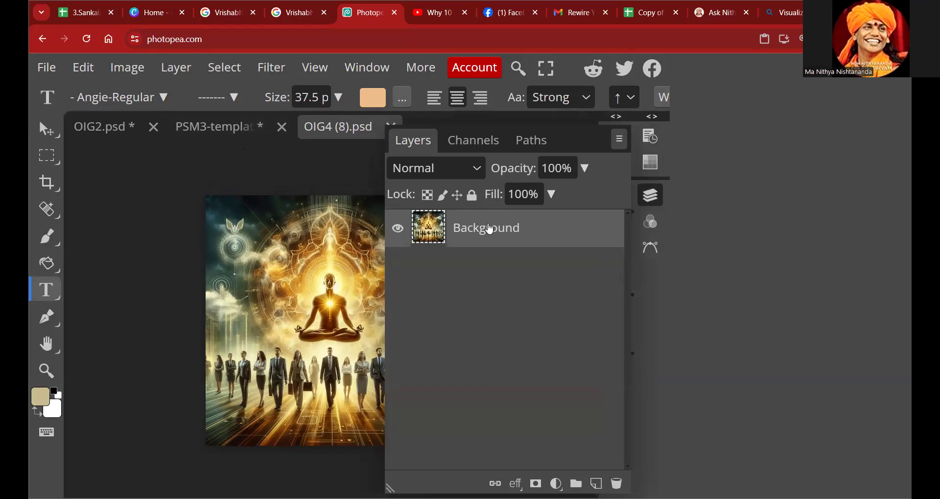
pyautogui.doubleClick(488, 226)
pyautogui.click(520, 281)
# Go to the PSM3 template and toggle the visibility of Layer 13 to check what it covers.
pyautogui.click(225, 128)
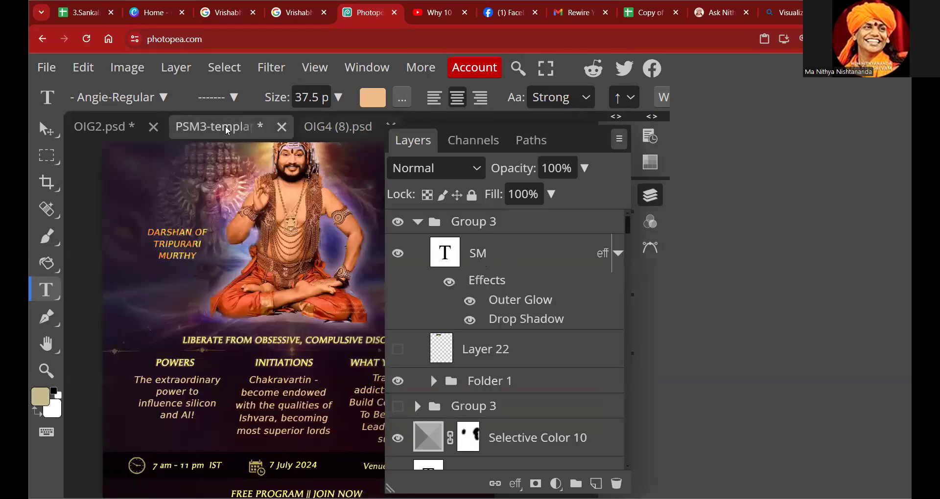
pyautogui.scroll(-10, 490, 292)
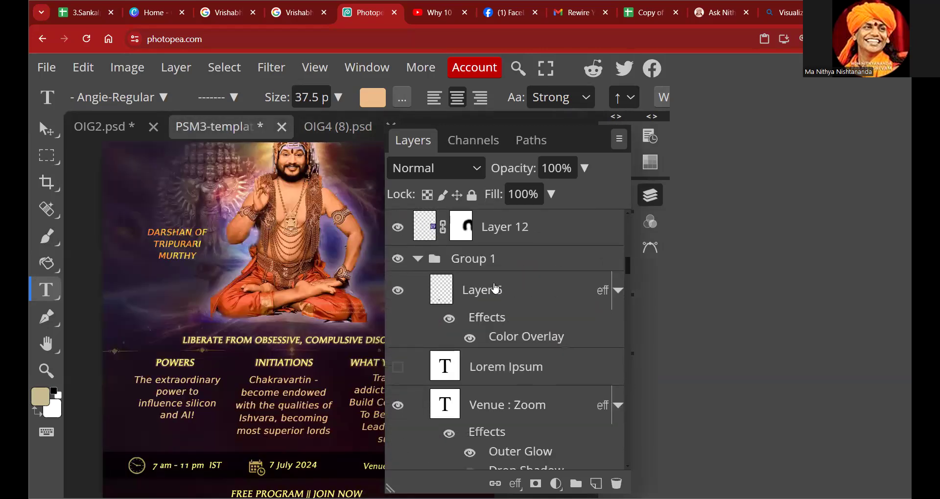
pyautogui.scroll(10, 496, 289)
pyautogui.scroll(-3, 495, 289)
pyautogui.scroll(3, 495, 289)
pyautogui.scroll(1, 495, 289)
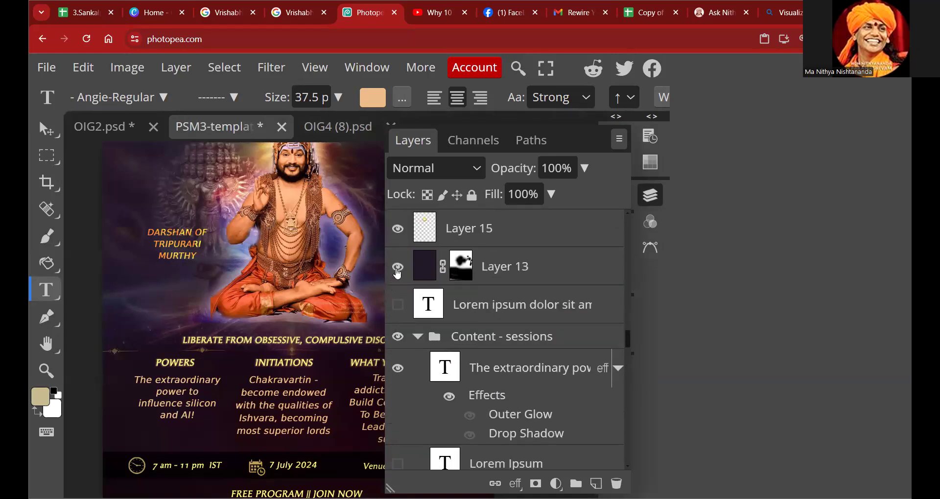
pyautogui.click(400, 269)
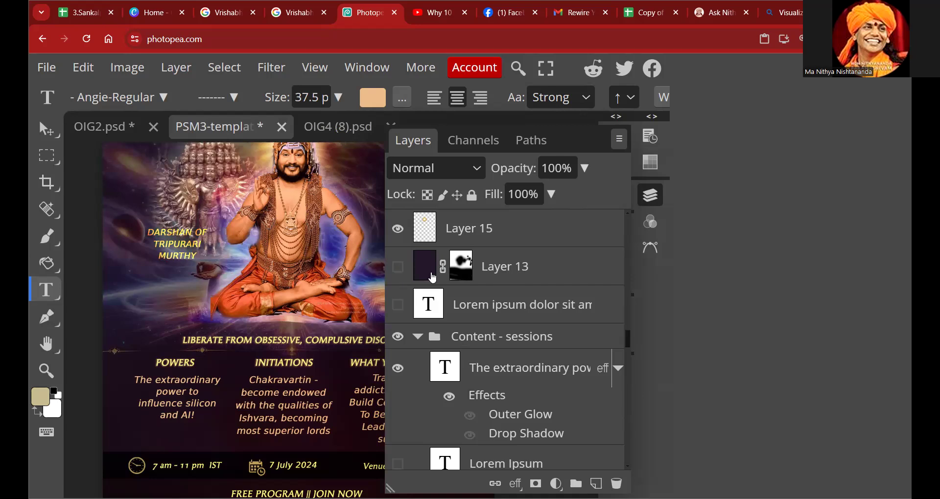
# Add a new layer above Color Balance 3 and paste the copied OIG4 (8) image above it.
pyautogui.scroll(-10, 463, 321)
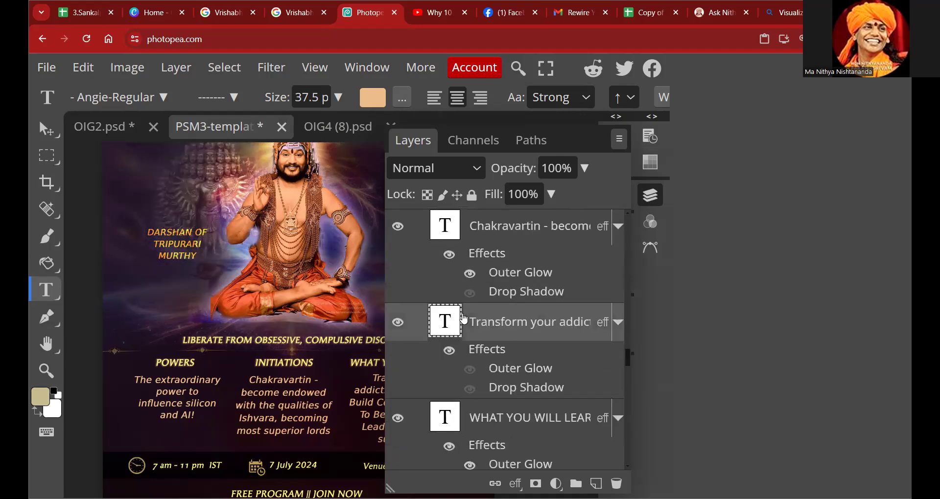
pyautogui.scroll(-15, 465, 319)
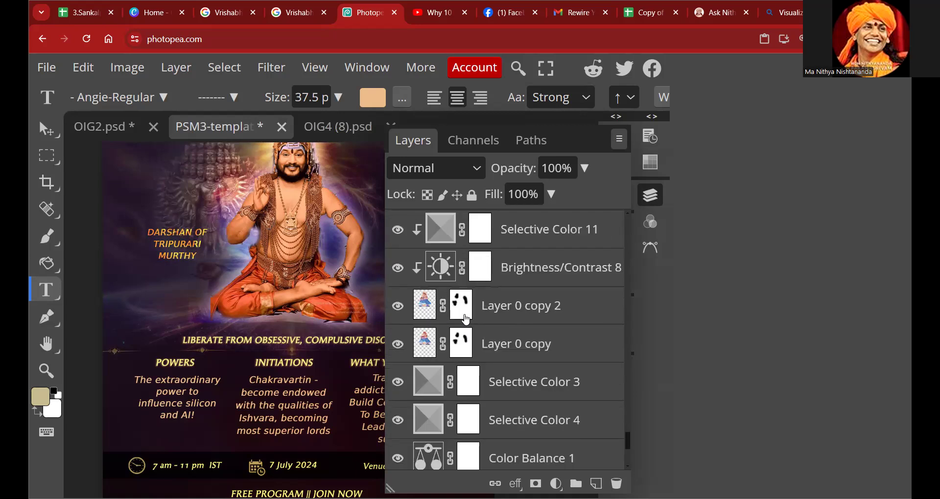
pyautogui.doubleClick(487, 338)
pyautogui.click(431, 333)
pyautogui.click(521, 287)
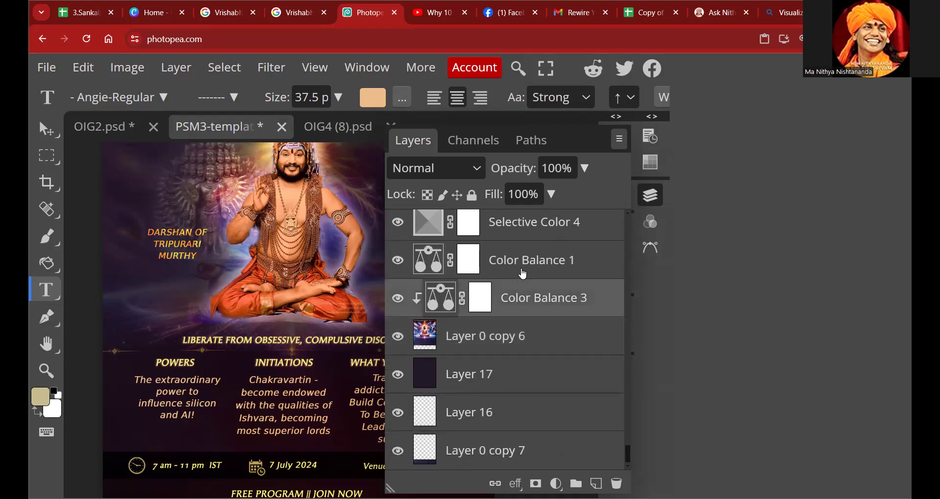
pyautogui.click(597, 483)
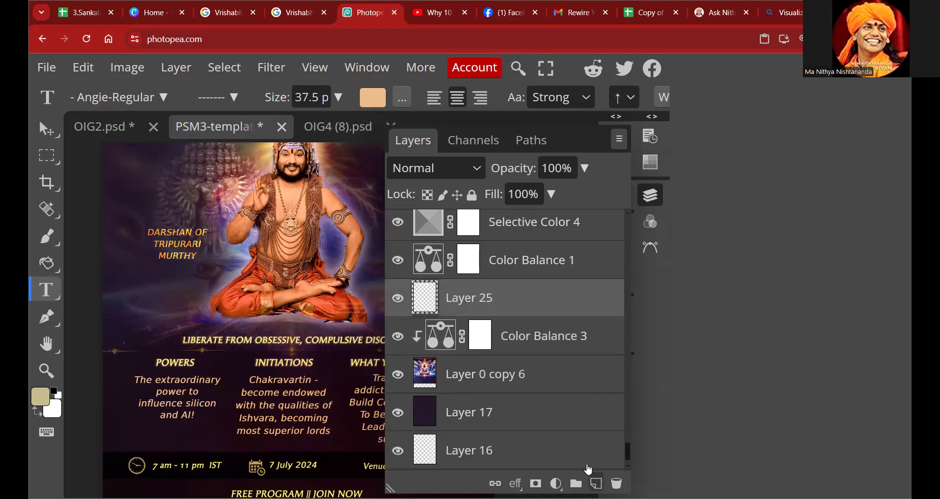
pyautogui.hotkey('ctrl', 'v')
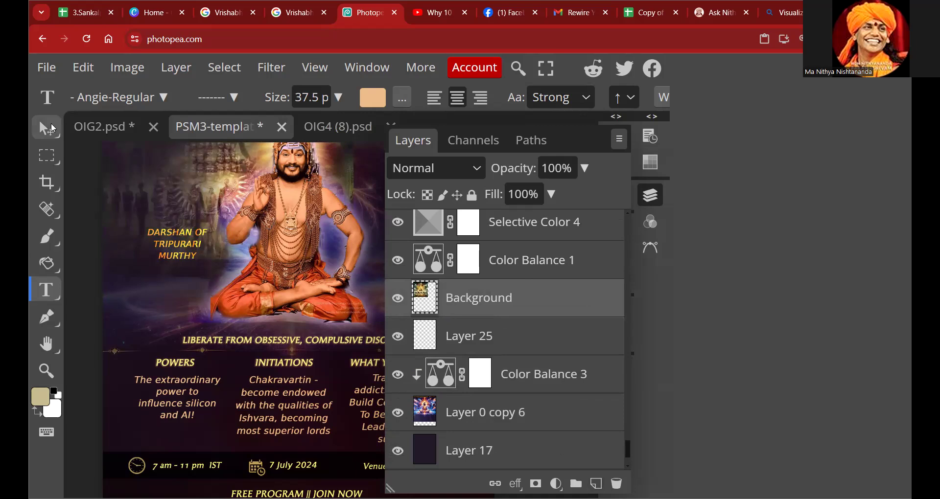
pyautogui.moveTo(283, 229); pyautogui.dragTo(341, 289)
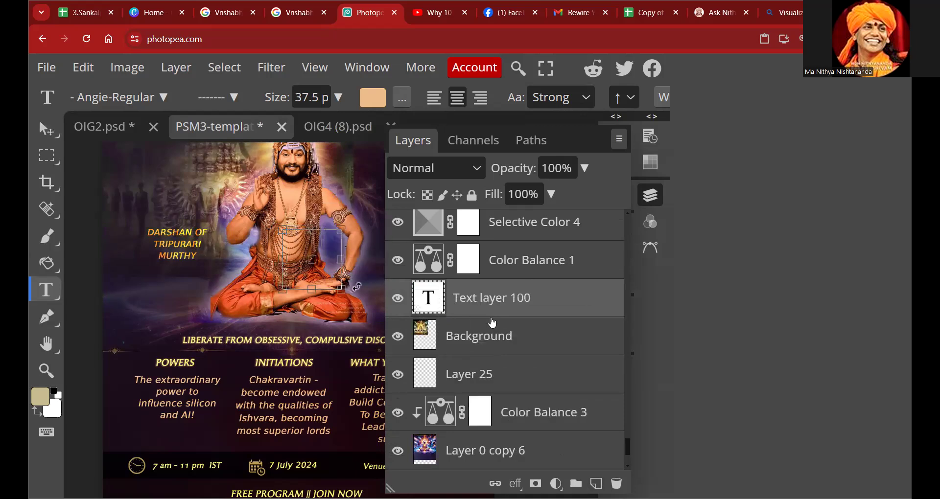
pyautogui.click(83, 67)
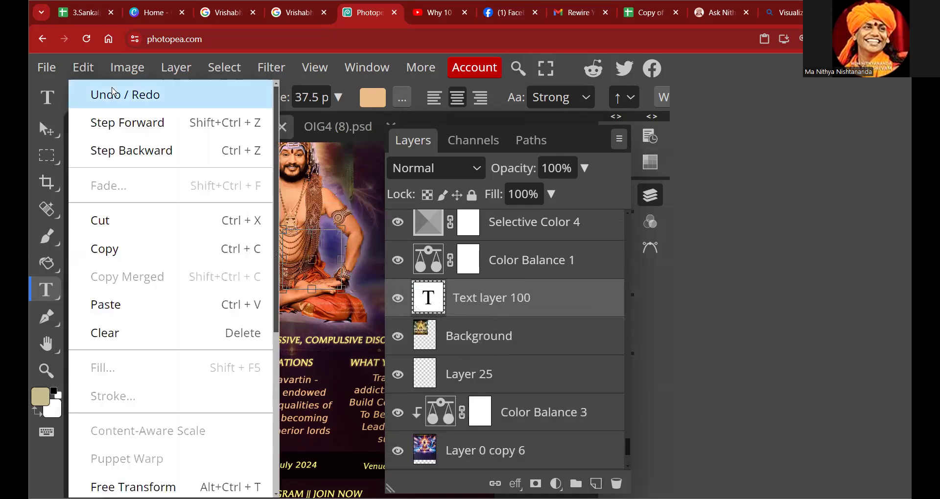
pyautogui.hotkey('ctrl', 'z')
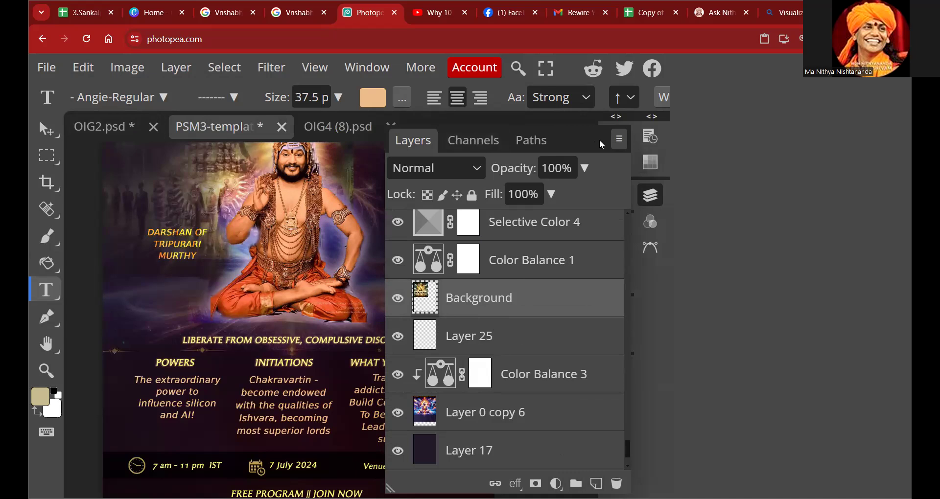
pyautogui.click(616, 141)
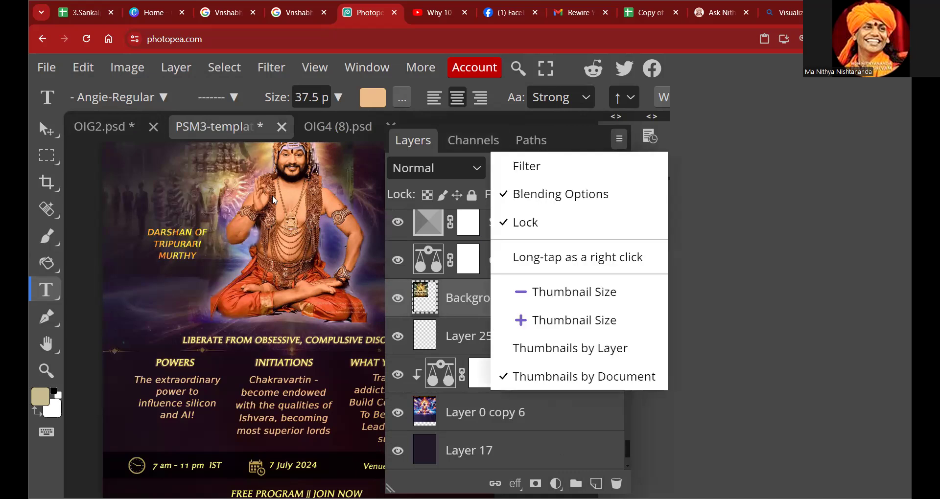
pyautogui.click(829, 353)
pyautogui.click(658, 195)
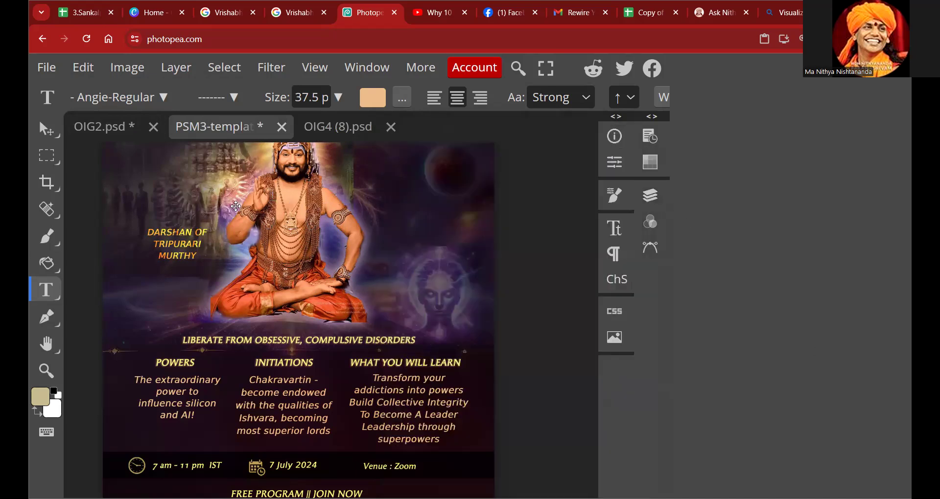
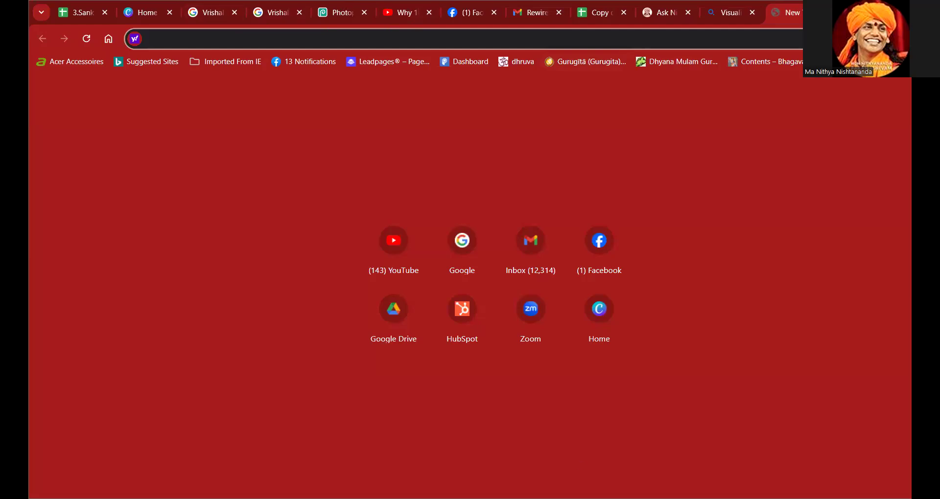
# Return to the PSM3 template in Photopea and view its edit history.
pyautogui.click(331, 16)
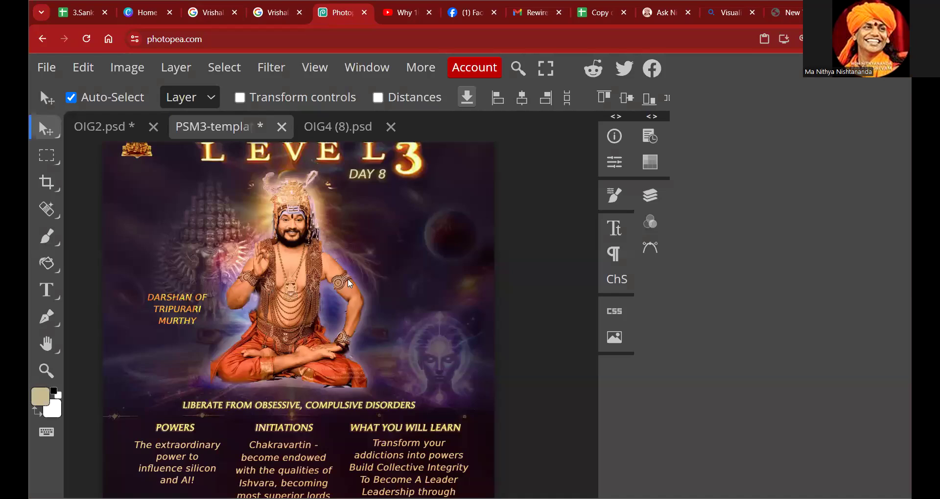
pyautogui.click(650, 163)
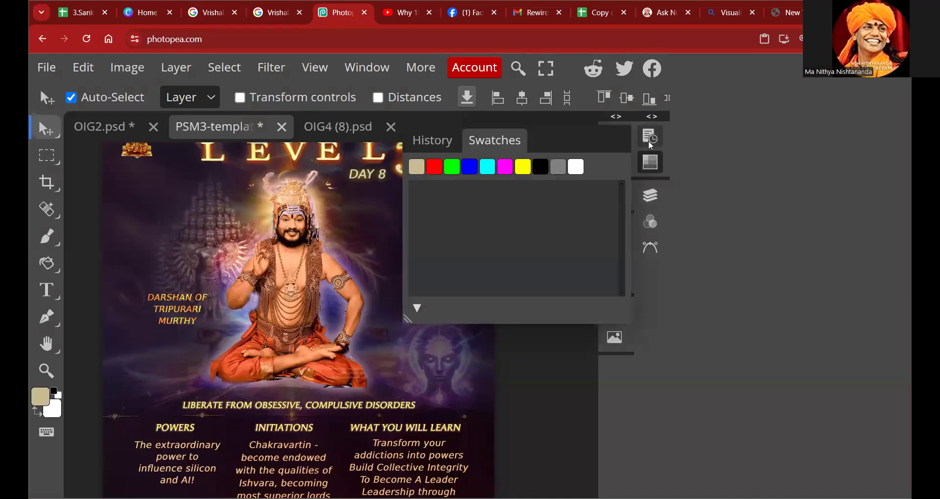
pyautogui.click(648, 142)
pyautogui.click(648, 142)
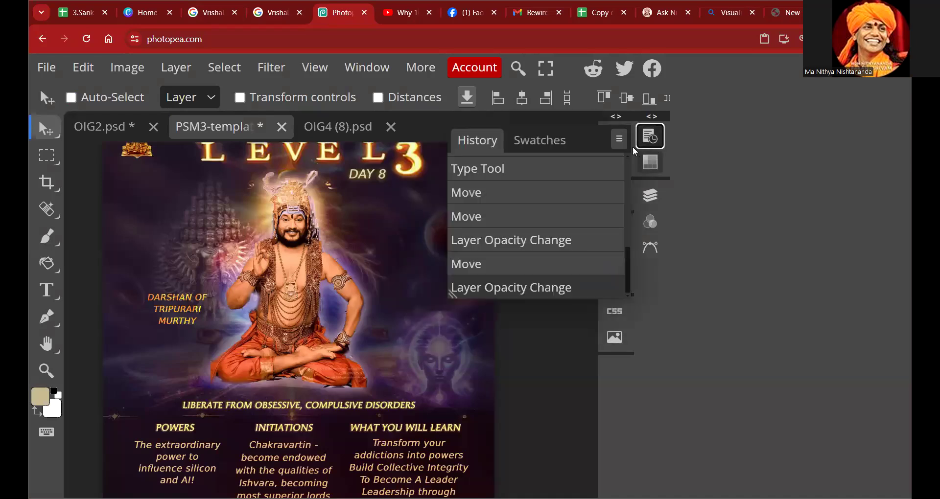
# Select the upper pasted Background layer and move its meditating figure beside the central portrait, above the glowing head.
pyautogui.click(650, 196)
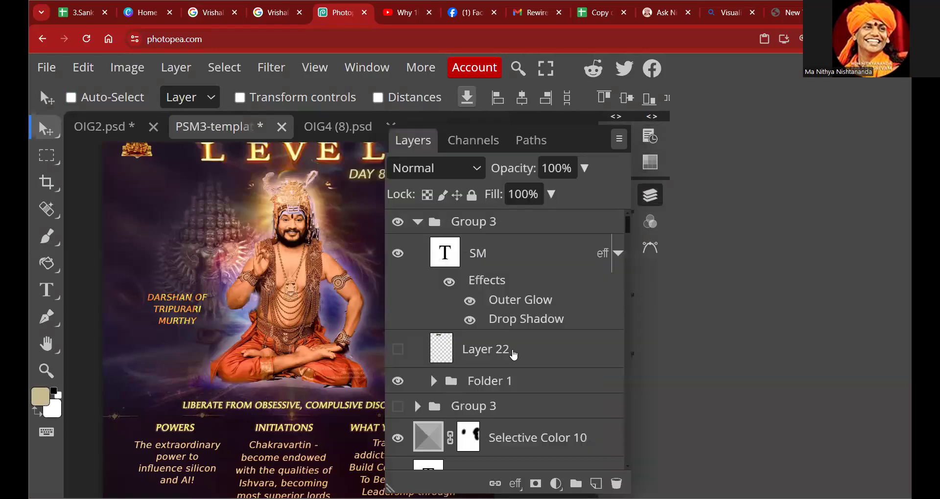
pyautogui.scroll(-15, 513, 355)
pyautogui.scroll(-10, 515, 351)
pyautogui.scroll(-12, 515, 350)
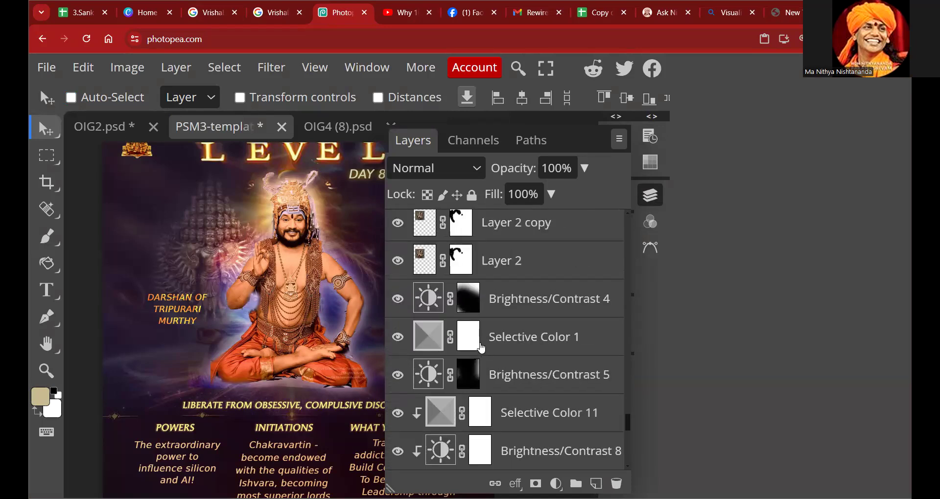
pyautogui.scroll(-4, 481, 348)
pyautogui.click(447, 352)
pyautogui.press('ctrl')
pyautogui.moveTo(455, 361); pyautogui.dragTo(275, 287)
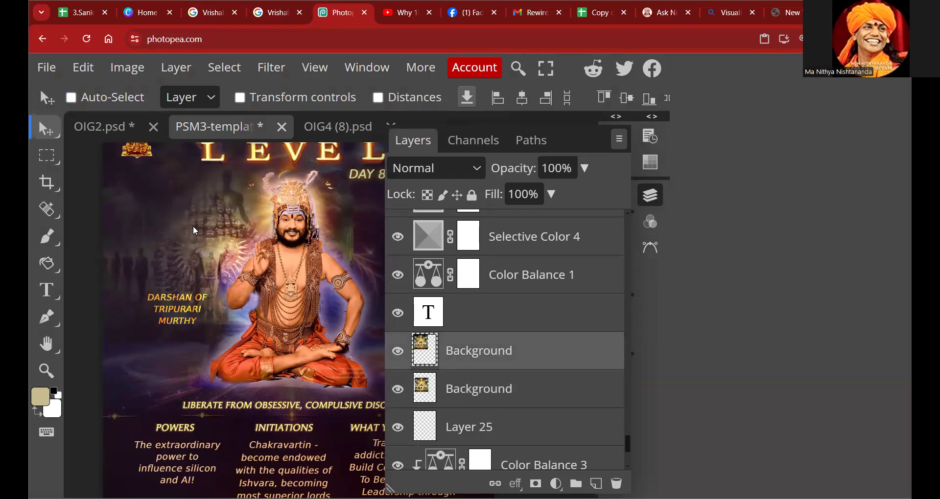
pyautogui.moveTo(227, 254); pyautogui.dragTo(277, 301)
pyautogui.click(651, 195)
pyautogui.moveTo(420, 290); pyautogui.dragTo(523, 307)
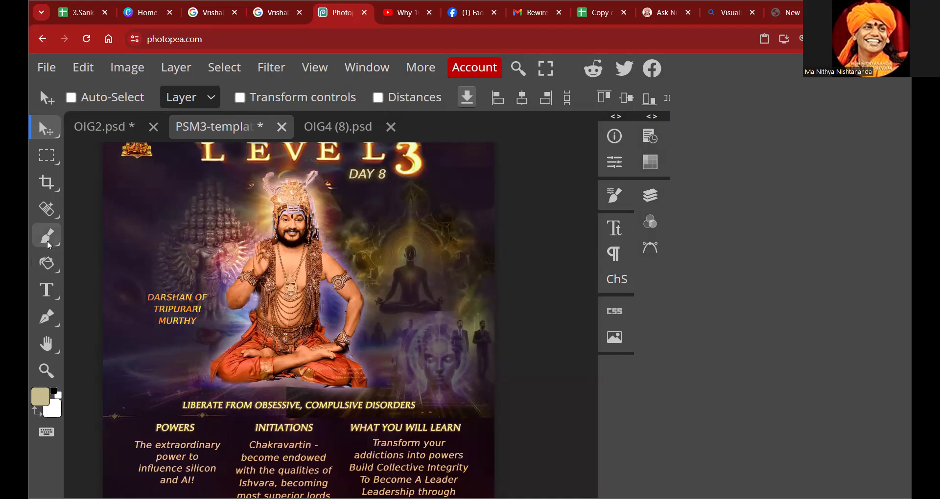
# Activate the Brush tool and add a layer mask to the repositioned Background image layer.
pyautogui.press('b')
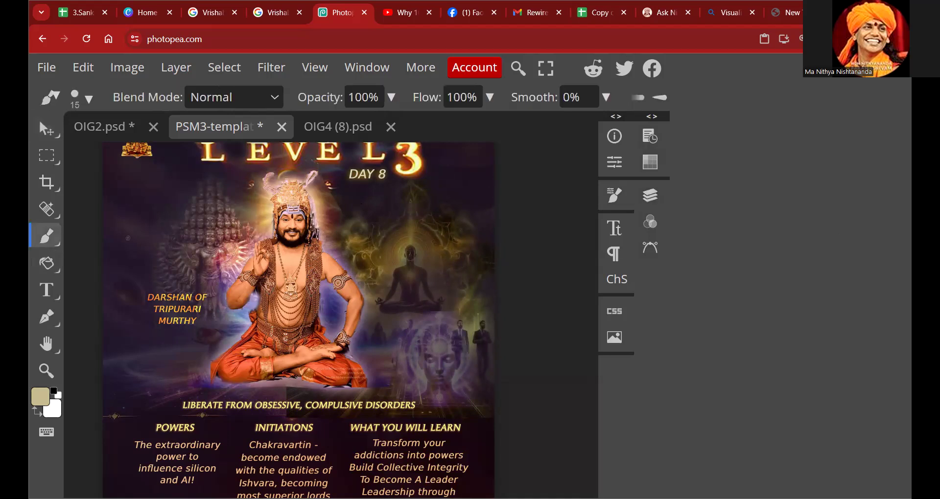
pyautogui.click(650, 194)
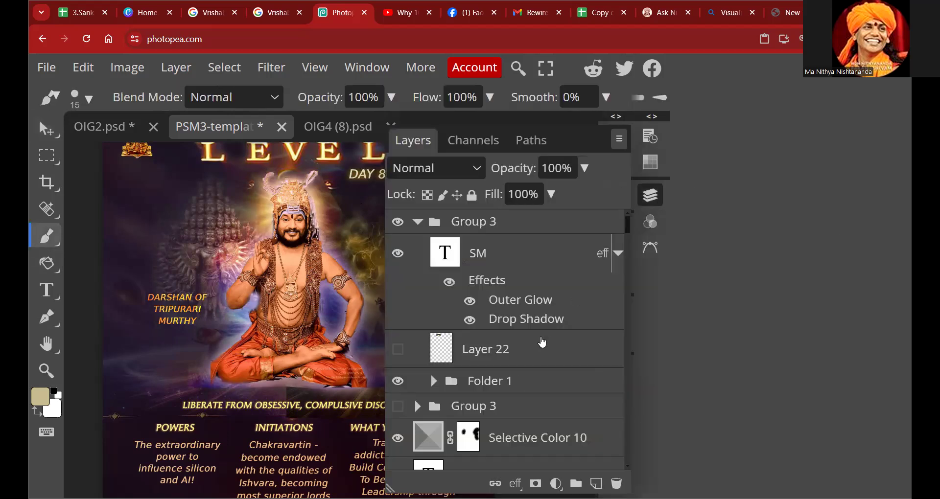
pyautogui.scroll(-5, 529, 363)
pyautogui.scroll(-15, 517, 380)
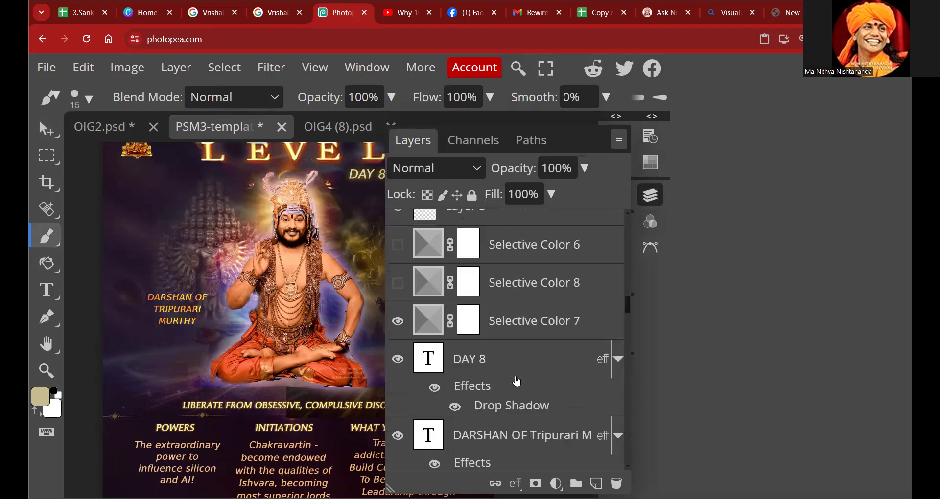
pyautogui.scroll(-15, 517, 381)
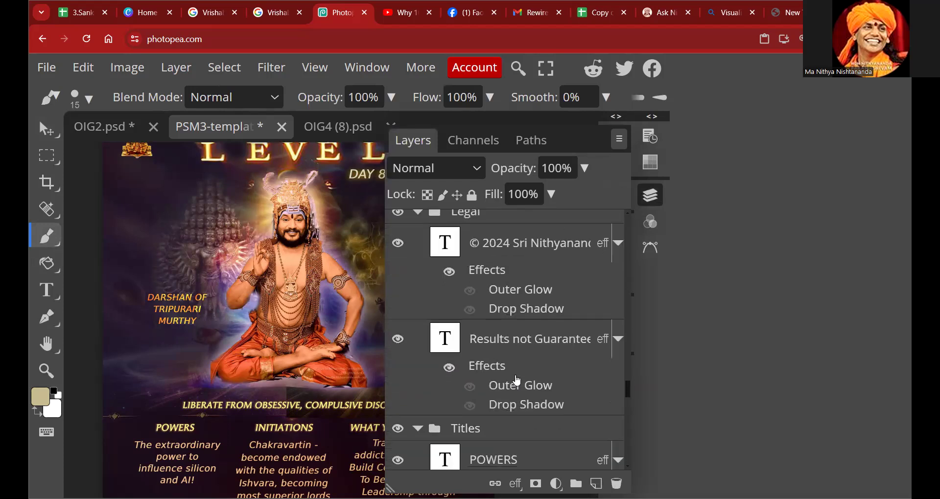
pyautogui.scroll(-10, 517, 381)
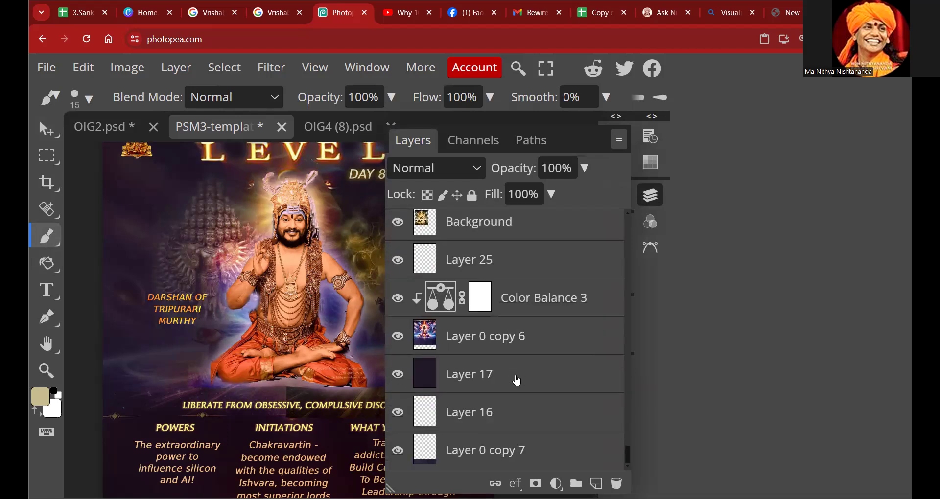
pyautogui.scroll(3, 528, 374)
pyautogui.click(536, 484)
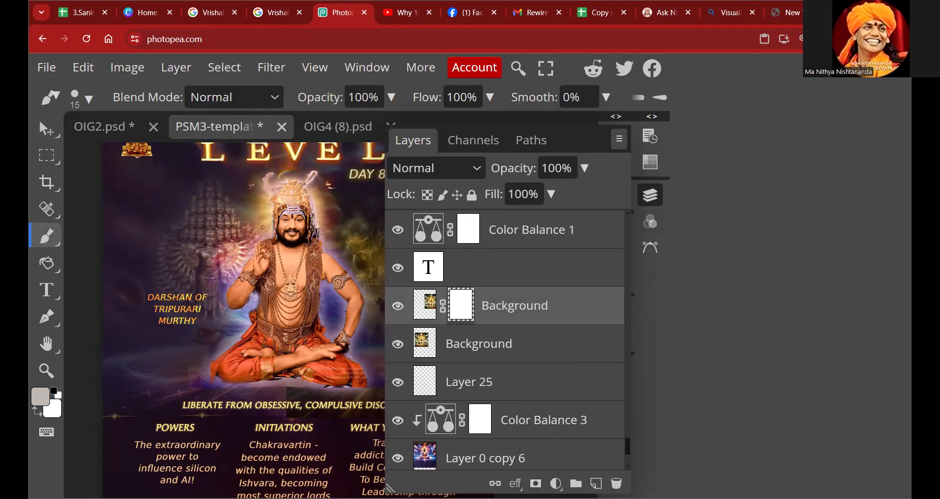
# Enlarge the brush to 412 px with the masked Background layer's image active, and undo the last edit.
pyautogui.click(84, 98)
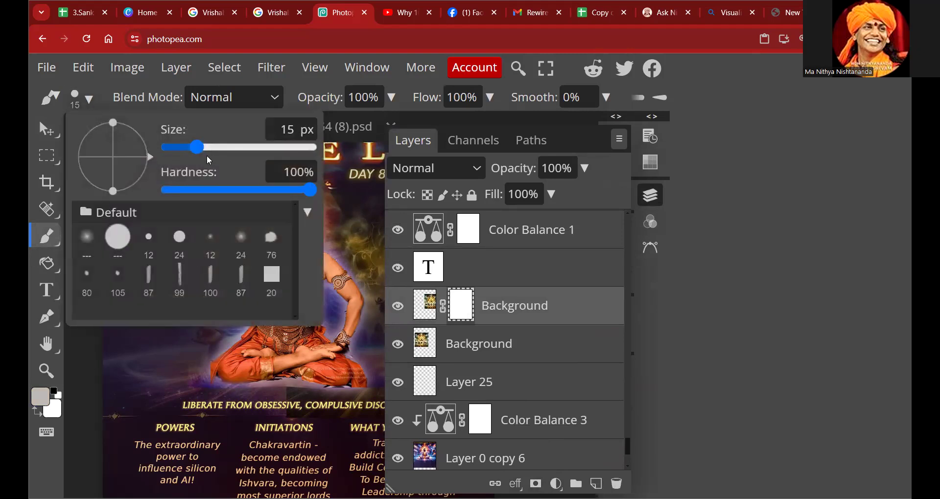
pyautogui.click(225, 151)
pyautogui.click(248, 148)
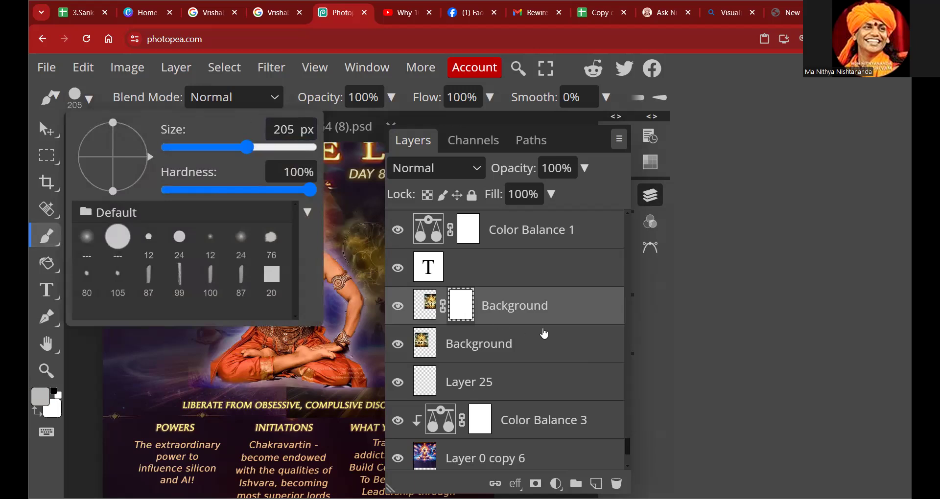
pyautogui.click(534, 313)
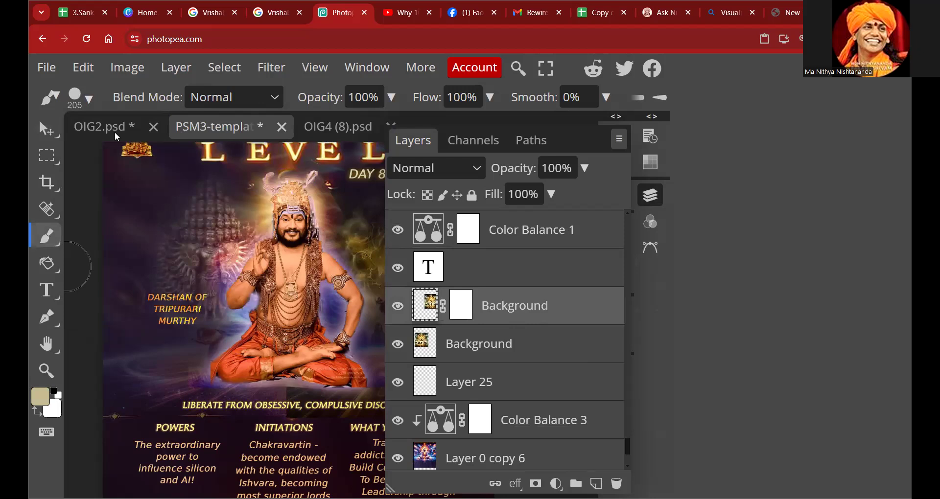
pyautogui.click(81, 97)
pyautogui.click(271, 148)
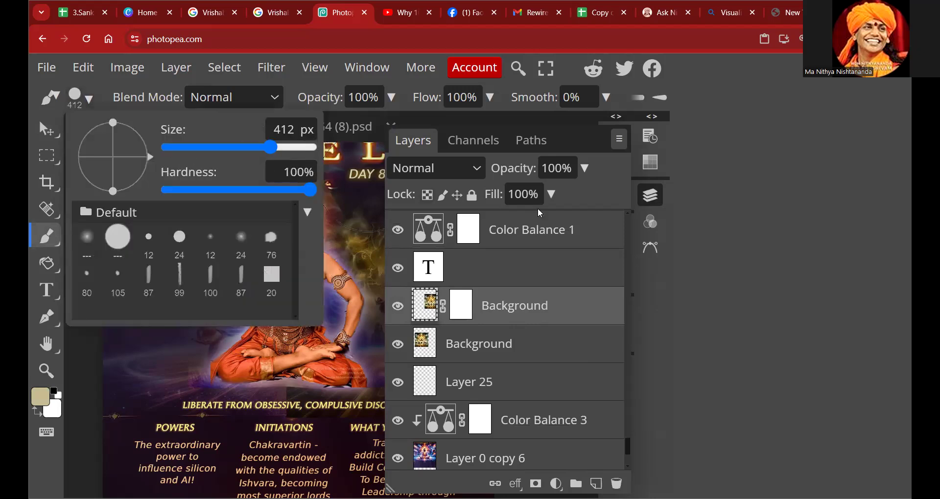
pyautogui.click(650, 194)
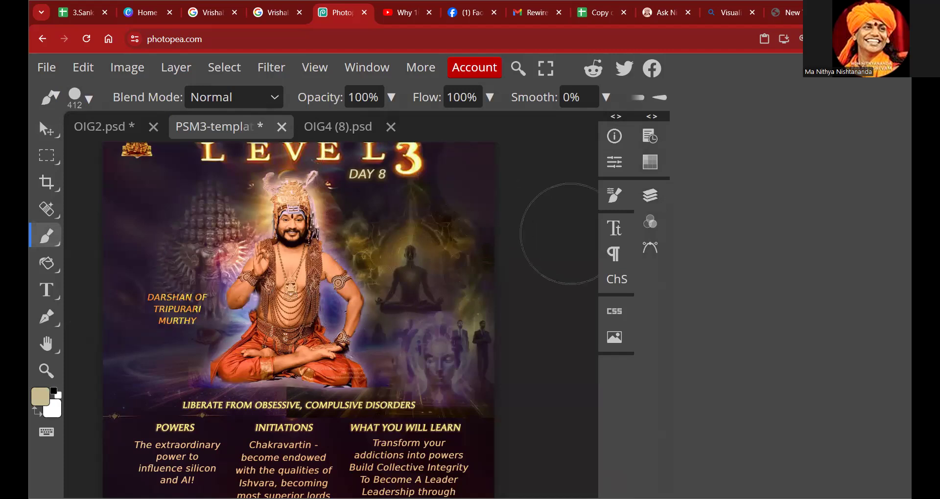
pyautogui.click(83, 67)
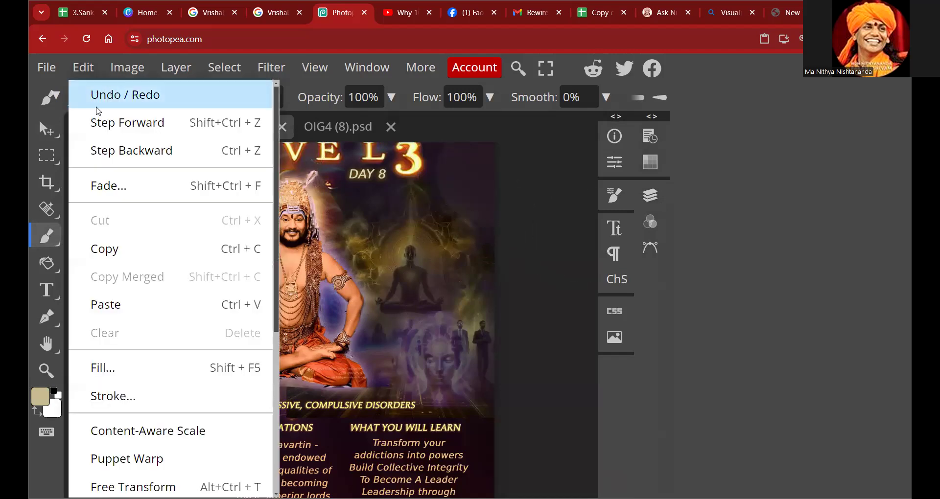
pyautogui.click(97, 104)
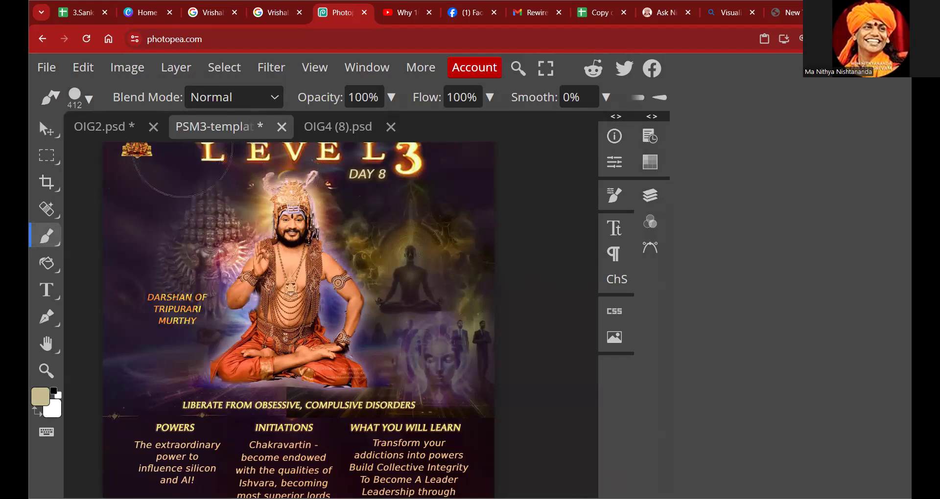
# Set the brush to 52% opacity, 59% flow and 50% smoothing.
pyautogui.click(391, 97)
pyautogui.moveTo(391, 125); pyautogui.dragTo(340, 126)
pyautogui.click(489, 97)
pyautogui.moveTo(490, 125); pyautogui.dragTo(460, 127)
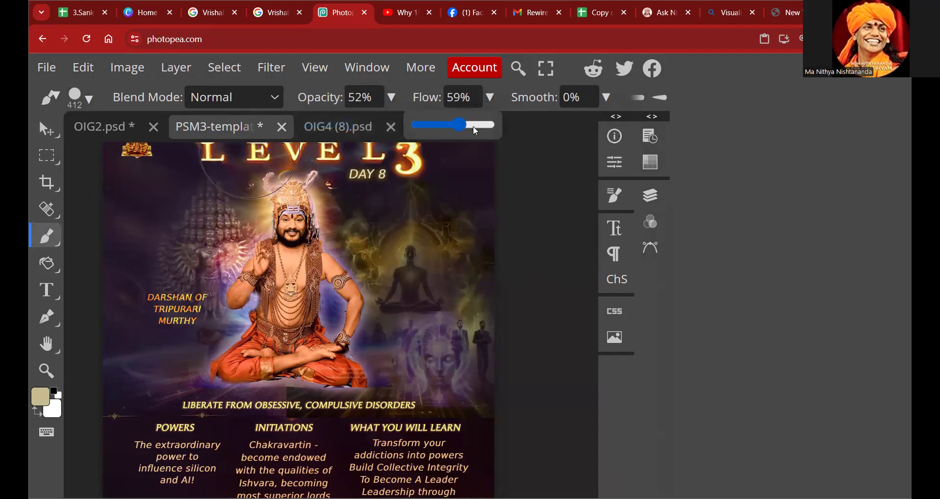
pyautogui.click(573, 100)
pyautogui.press('BackSpace')
pyautogui.write('50')
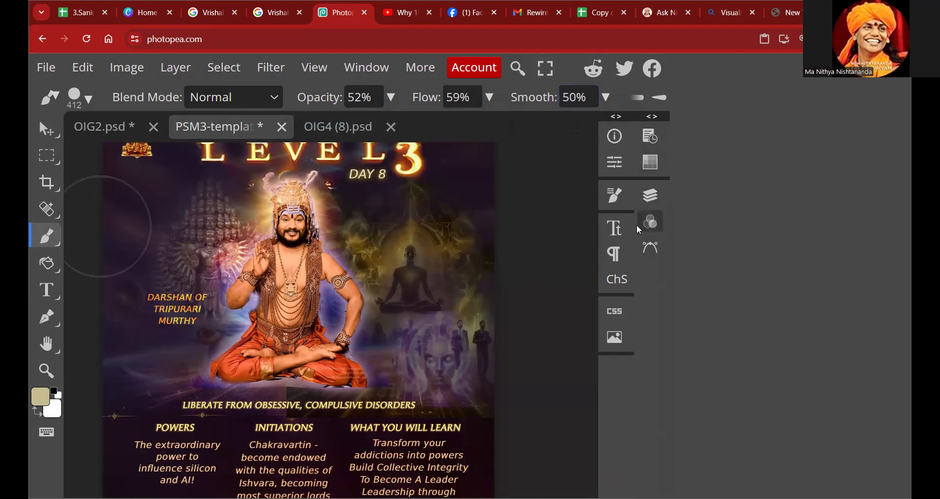
# Make the layer mask of the upper Background layer active for painting.
pyautogui.click(650, 194)
pyautogui.scroll(-10, 509, 371)
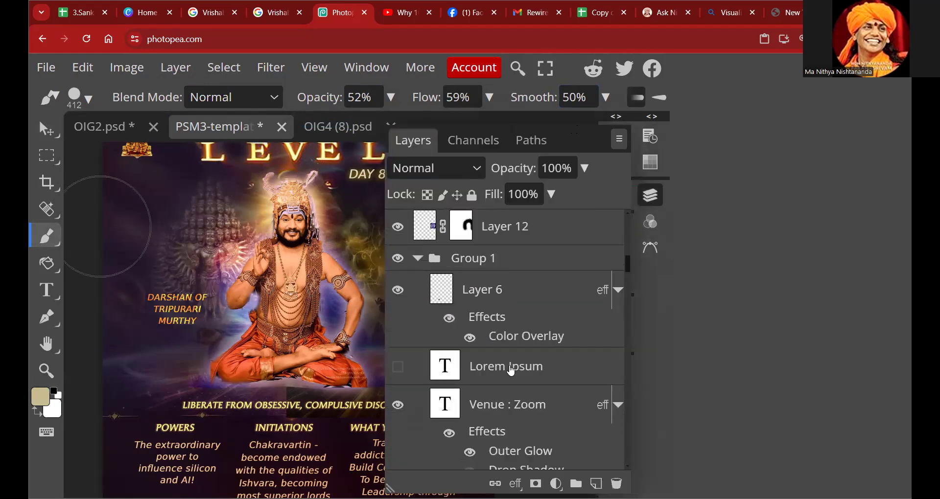
pyautogui.scroll(-5, 511, 370)
pyautogui.scroll(-12, 511, 371)
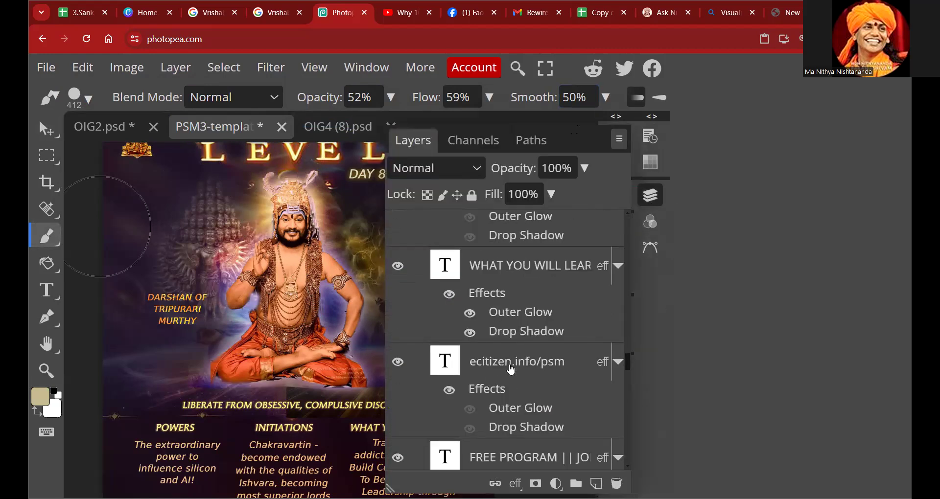
pyautogui.scroll(-12, 510, 370)
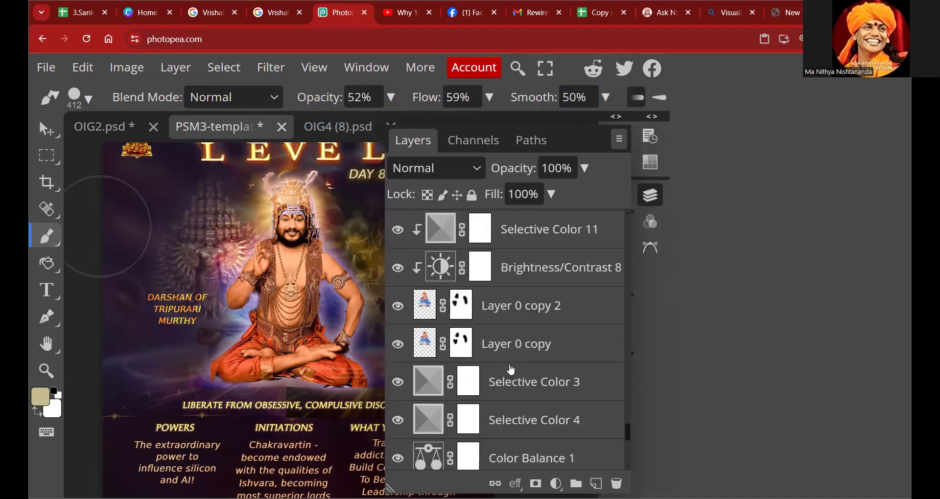
pyautogui.click(462, 252)
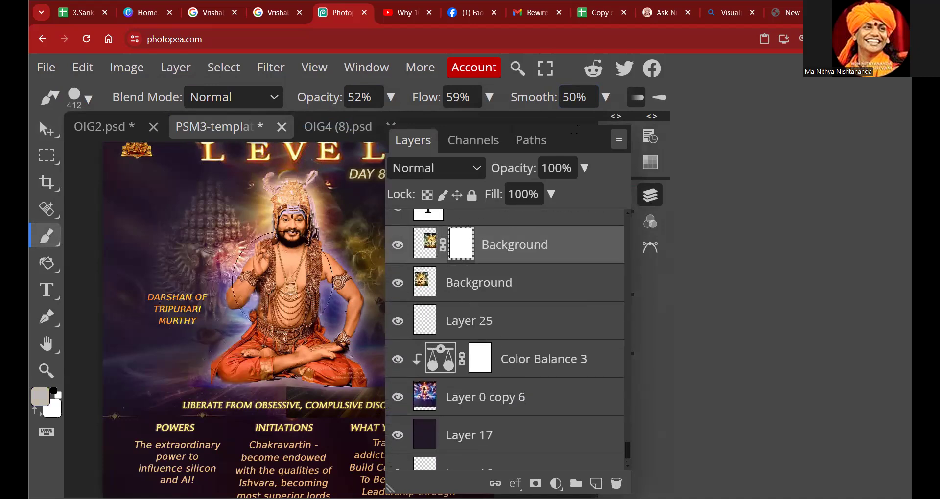
pyautogui.click(654, 192)
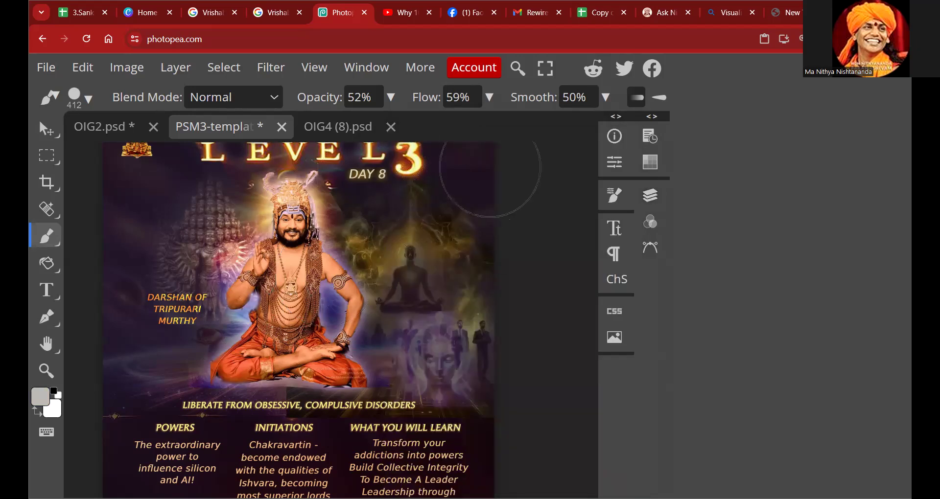
pyautogui.scroll(2, 507, 232)
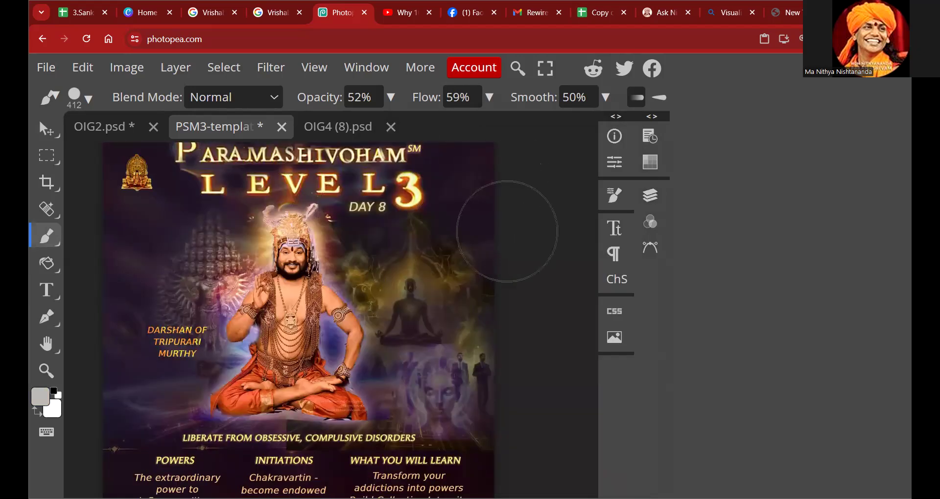
# Reset the foreground colour to black and locate the masked Background layer in the layer stack.
pyautogui.click(54, 394)
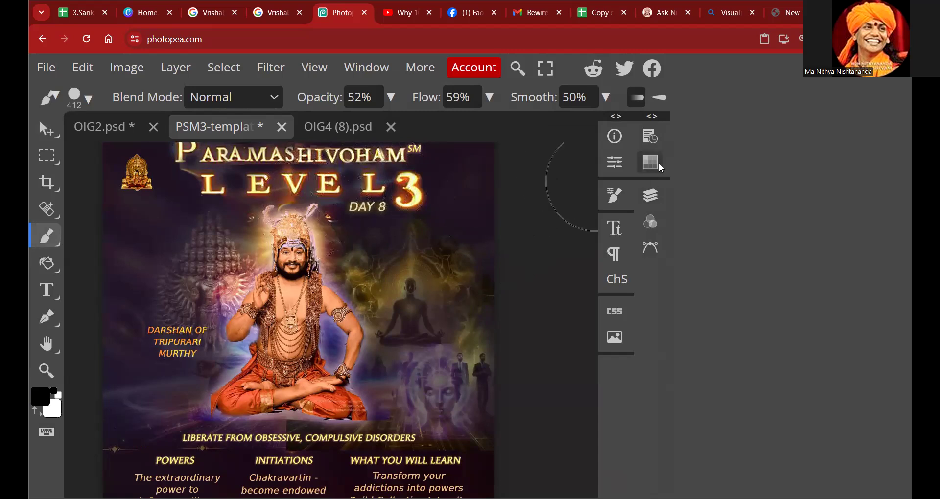
pyautogui.click(651, 195)
pyautogui.scroll(-5, 414, 399)
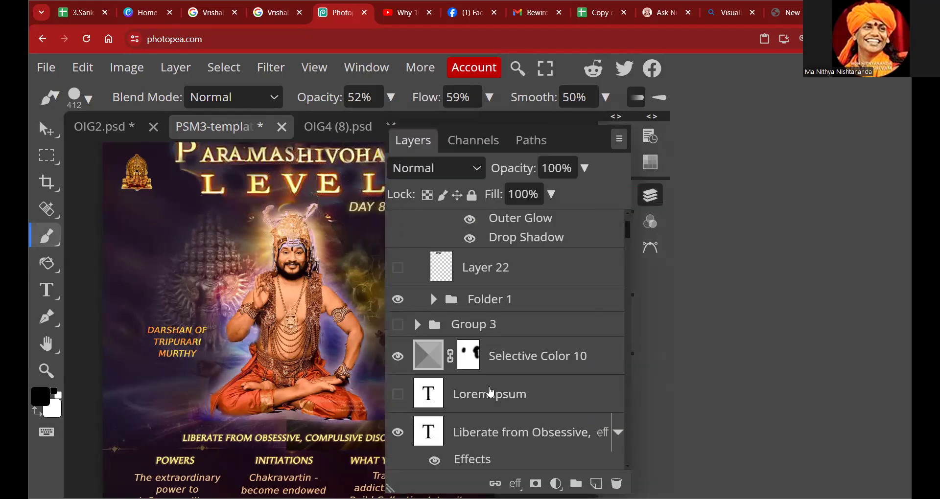
pyautogui.scroll(-15, 489, 394)
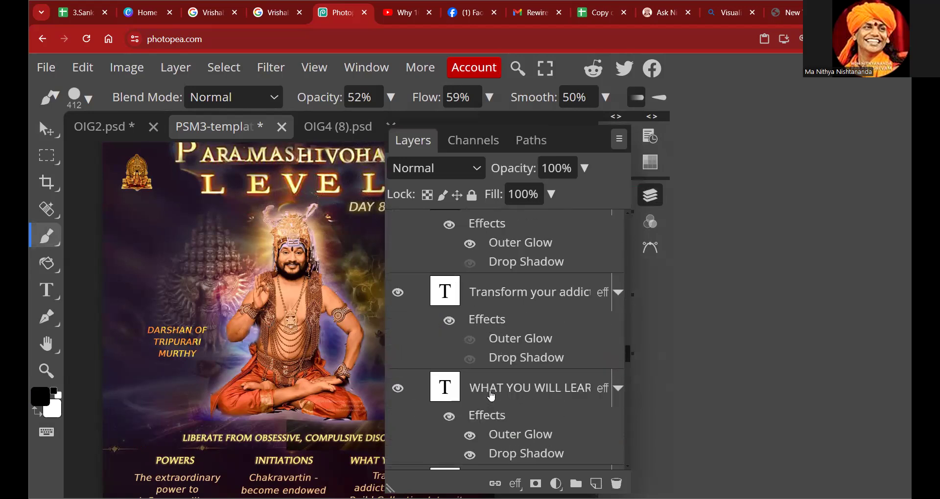
pyautogui.hotkey('ctrl', '-')
pyautogui.hotkey('ctrl', '-')
pyautogui.hotkey('ctrl', '-')
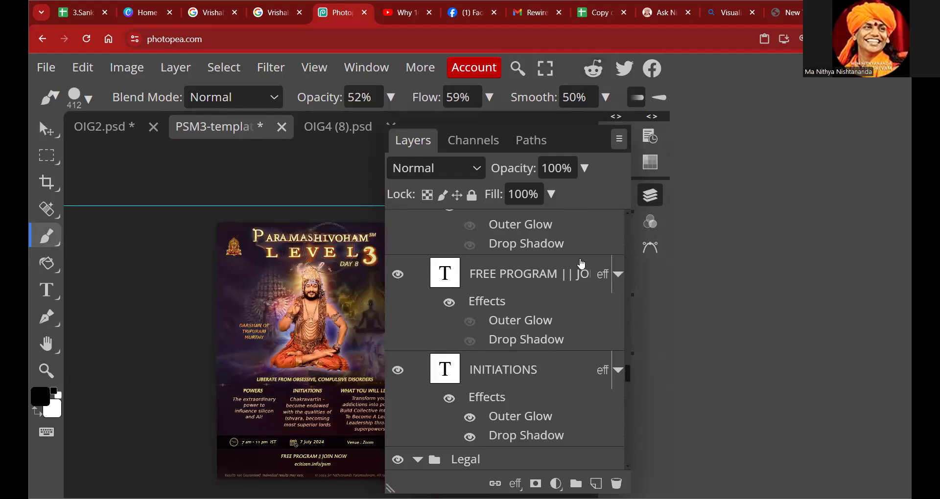
pyautogui.scroll(-5, 542, 412)
pyautogui.scroll(-10, 542, 407)
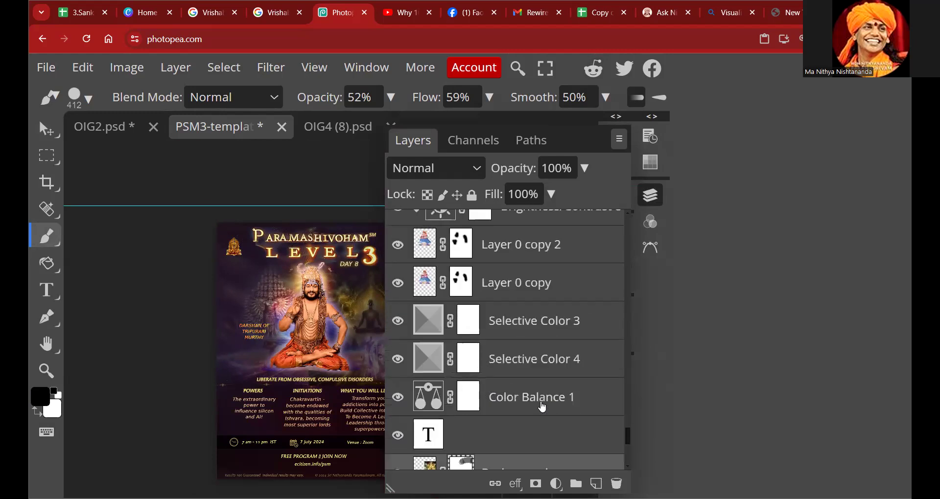
pyautogui.scroll(3, 485, 333)
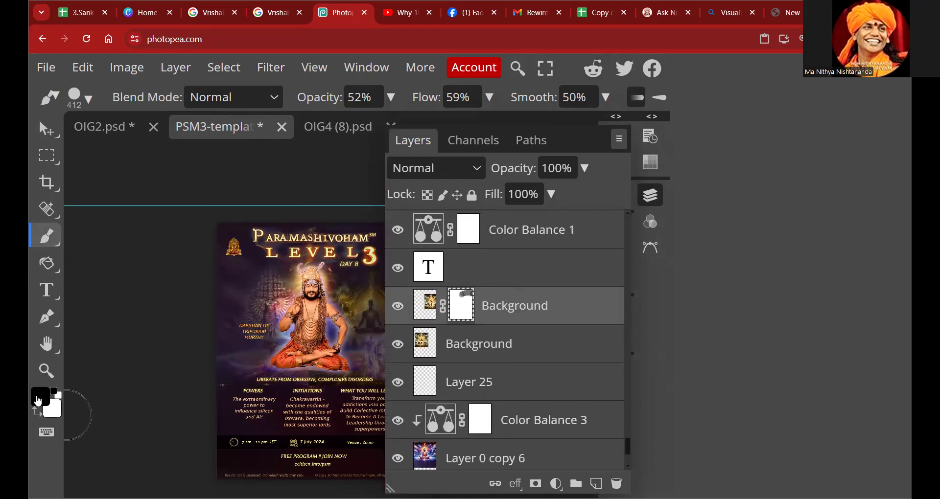
# Pick pure black as the foreground colour for painting on the upper Background layer's mask.
pyautogui.click(37, 401)
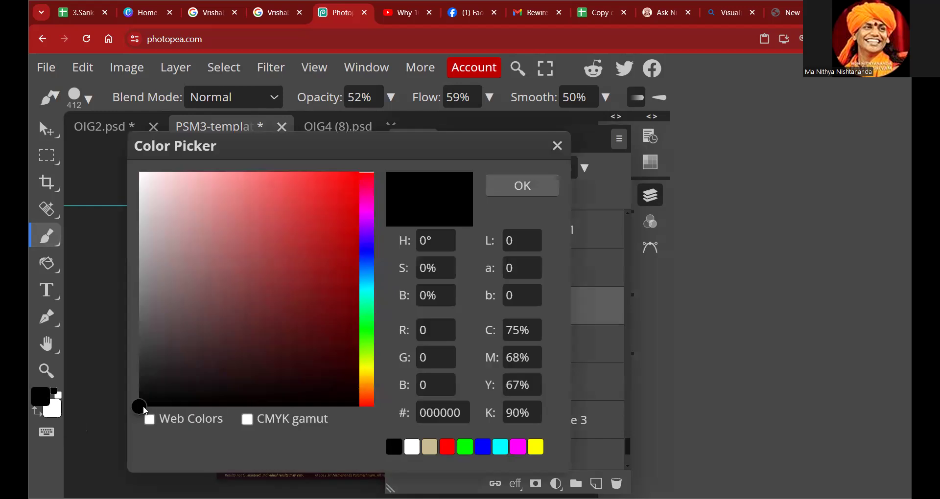
pyautogui.click(355, 401)
pyautogui.click(357, 406)
pyautogui.click(536, 185)
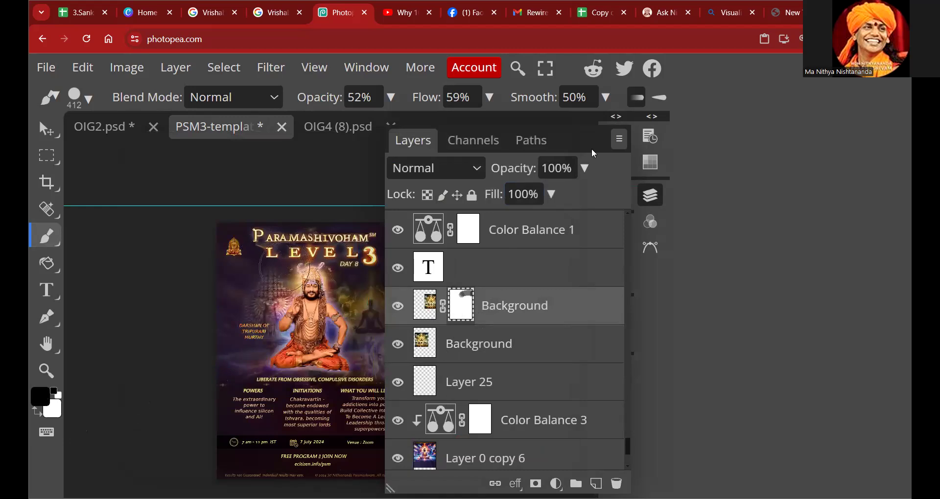
pyautogui.click(651, 194)
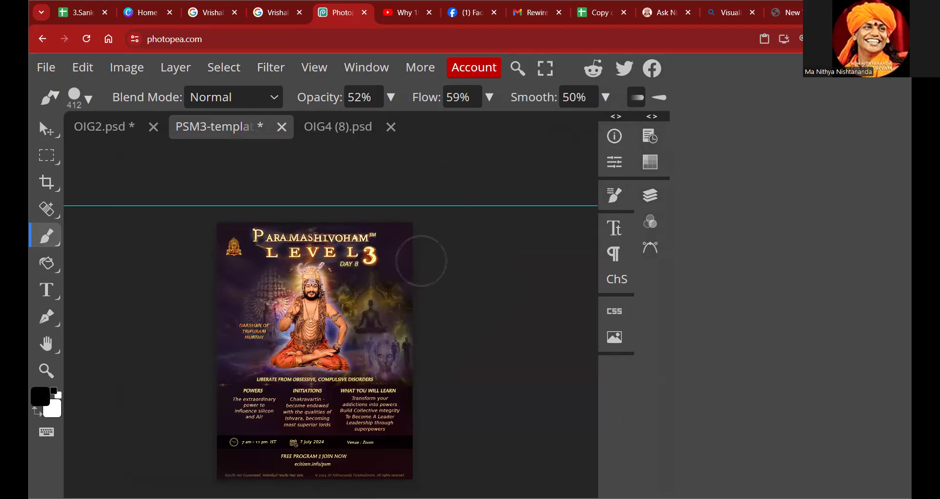
# Activate the upper Background layer's image, try the Linear Burn and Multiply blend modes, and settle on Screen.
pyautogui.click(650, 197)
pyautogui.scroll(-15, 494, 350)
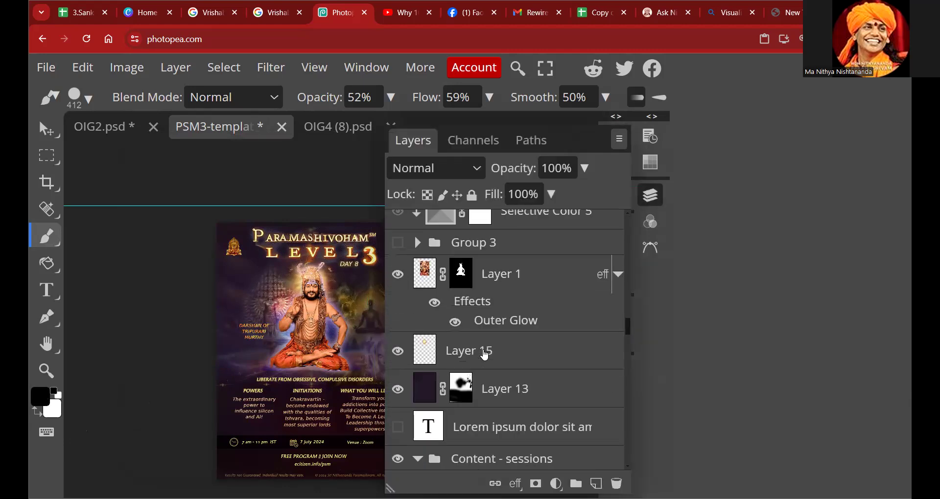
pyautogui.scroll(-20, 484, 356)
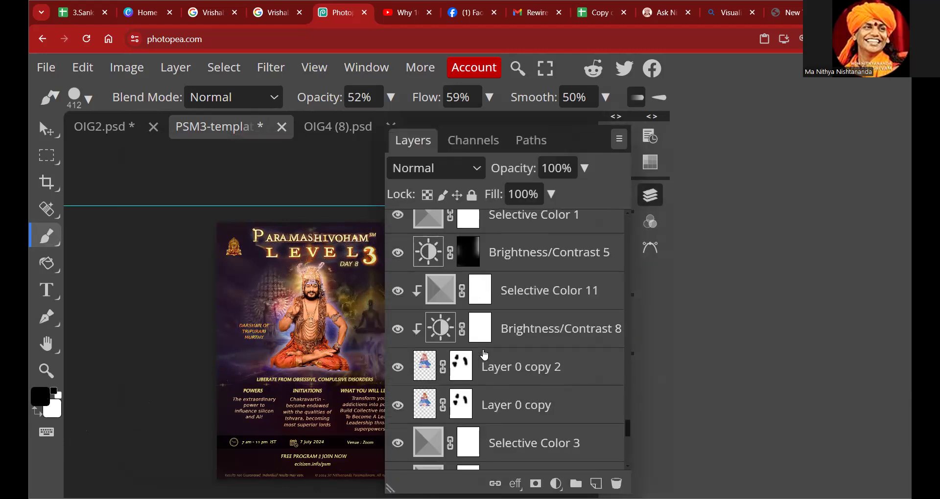
pyautogui.scroll(-5, 485, 355)
pyautogui.click(432, 231)
pyautogui.click(468, 172)
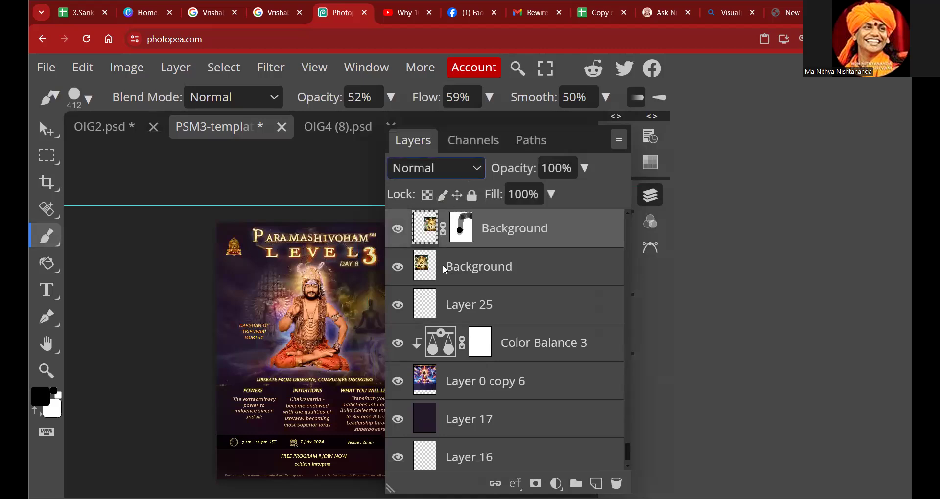
pyautogui.click(442, 281)
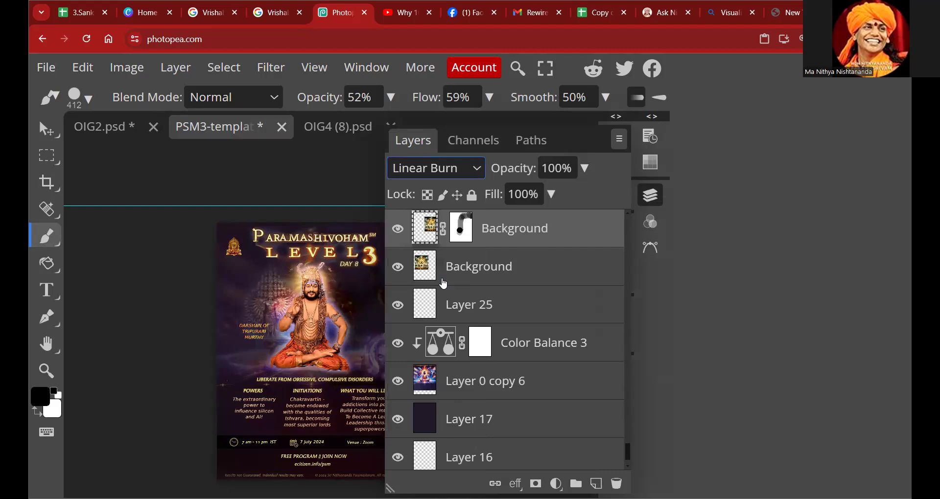
pyautogui.click(457, 176)
pyautogui.click(438, 253)
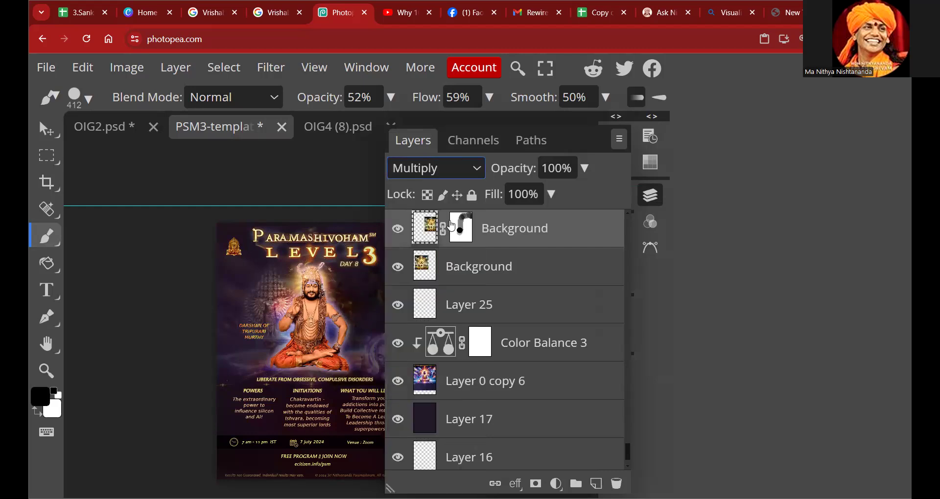
pyautogui.click(463, 168)
pyautogui.click(457, 352)
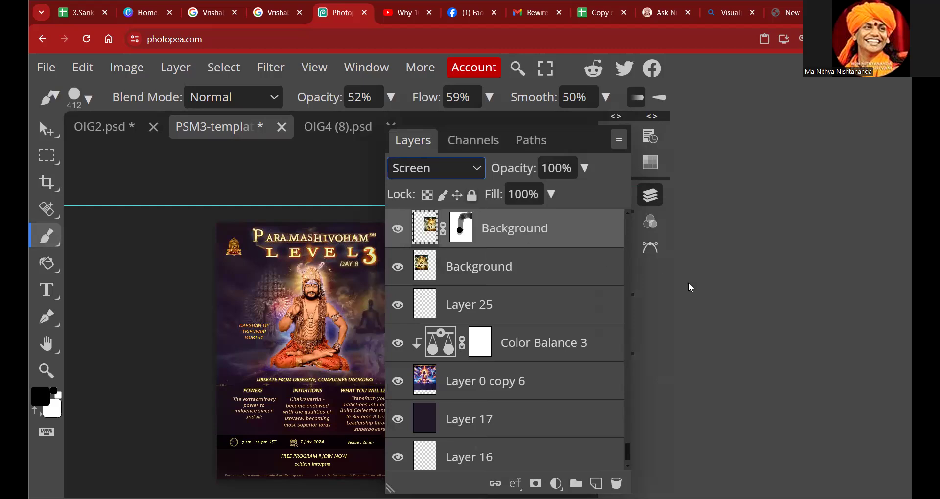
pyautogui.click(650, 196)
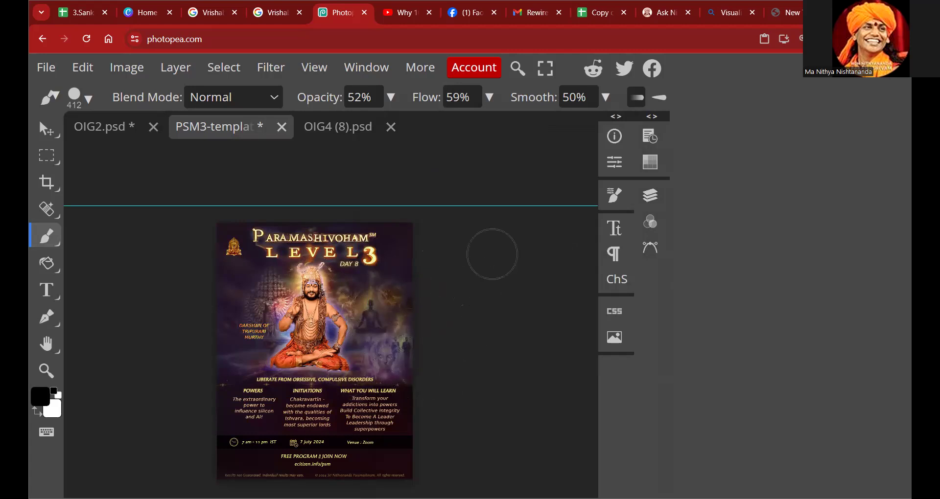
# Look through the template's full layer stack and switch Folder 1 off and on to identify what it contains.
pyautogui.click(650, 195)
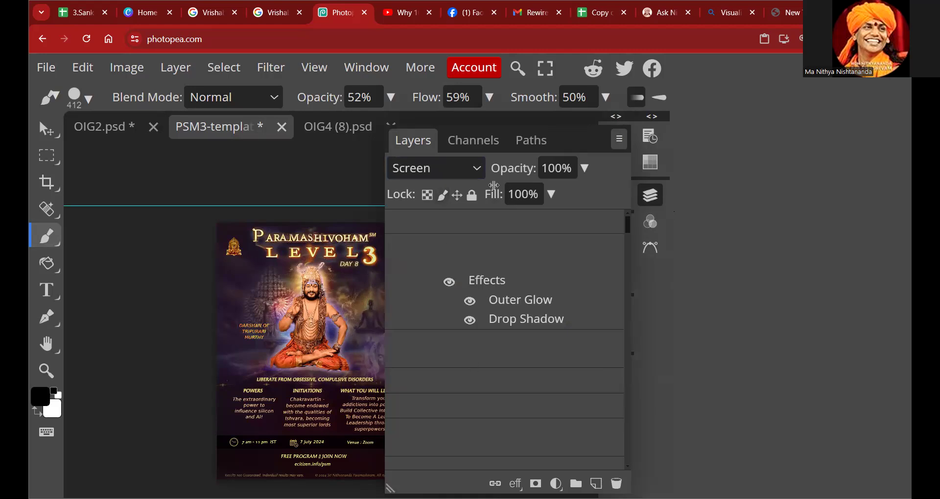
pyautogui.scroll(-1, 501, 358)
pyautogui.scroll(-3, 501, 358)
pyautogui.scroll(-10, 502, 359)
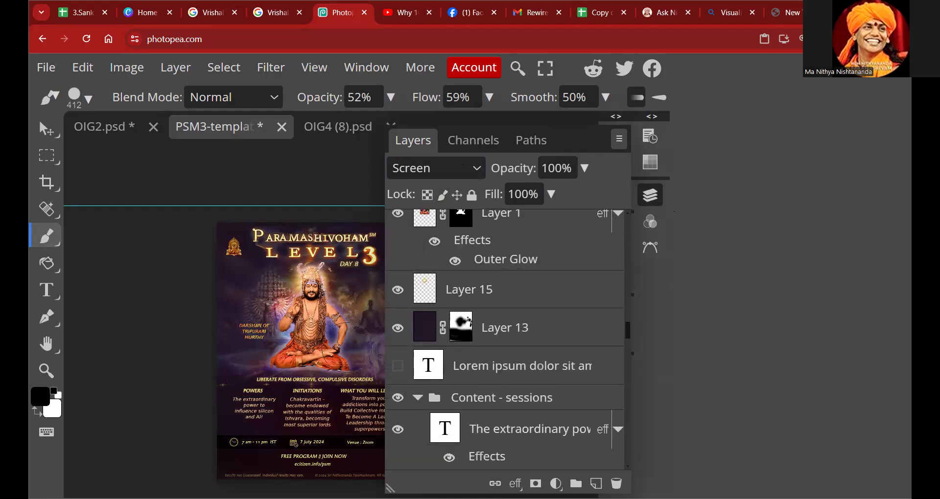
pyautogui.scroll(-10, 510, 378)
pyautogui.scroll(-10, 511, 378)
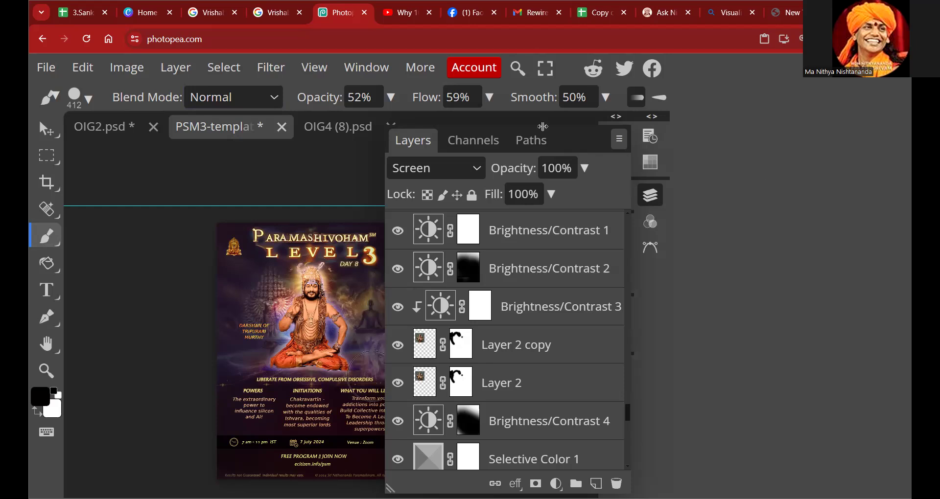
pyautogui.scroll(-5, 478, 361)
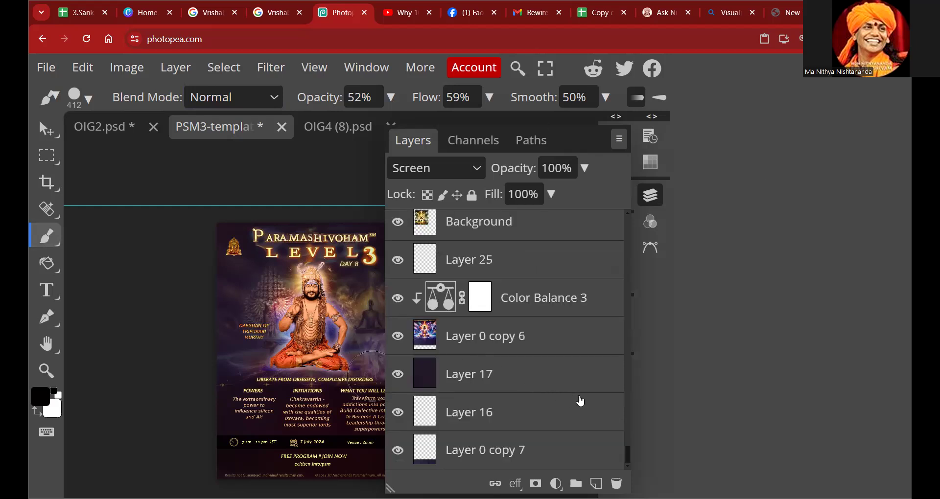
pyautogui.scroll(5, 568, 386)
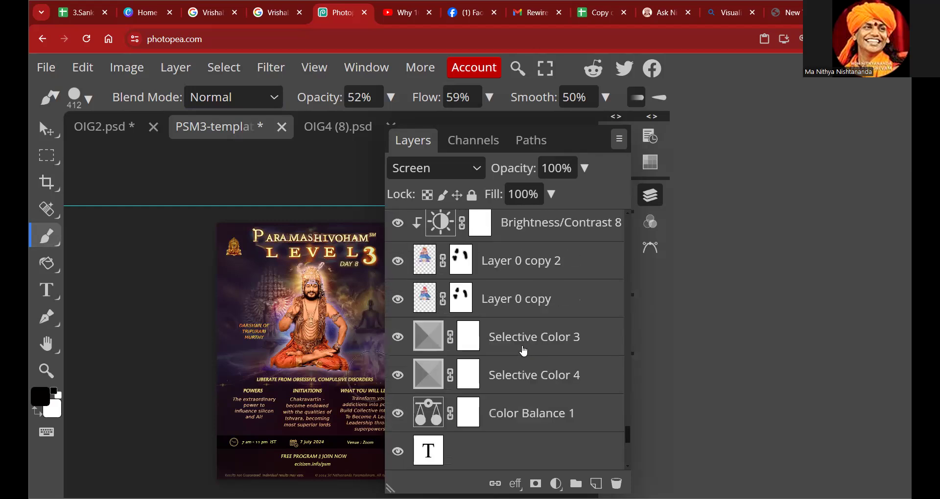
pyautogui.scroll(10, 514, 347)
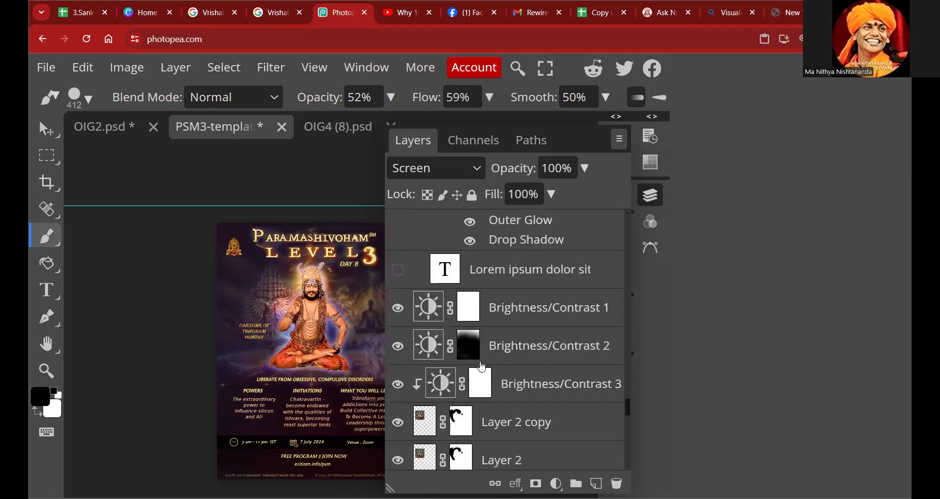
pyautogui.scroll(8, 482, 367)
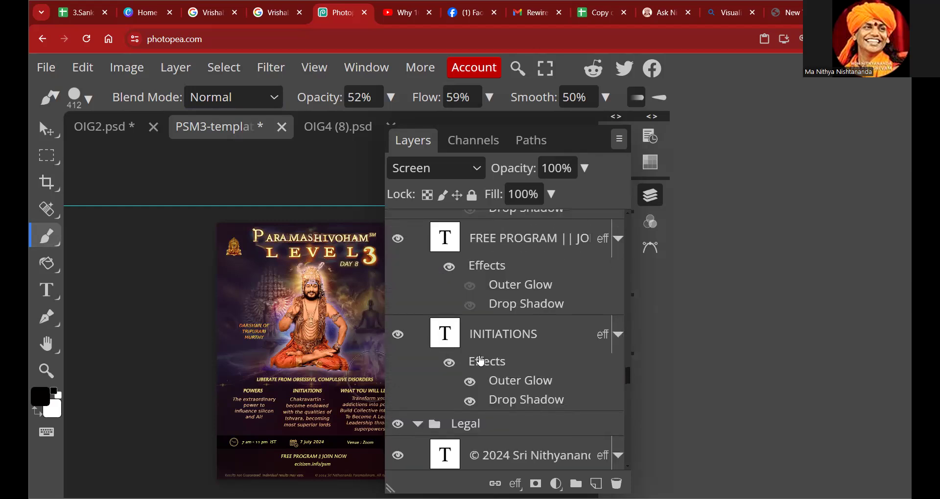
pyautogui.scroll(10, 481, 352)
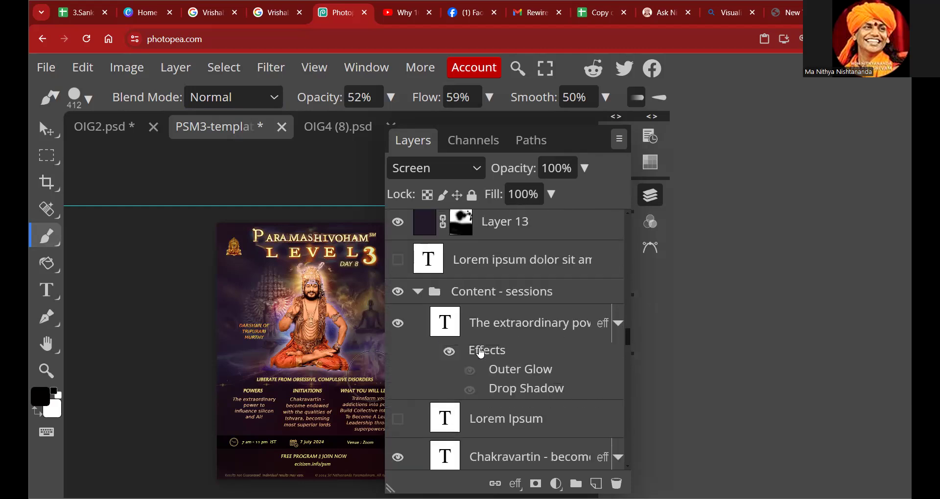
pyautogui.scroll(6, 487, 336)
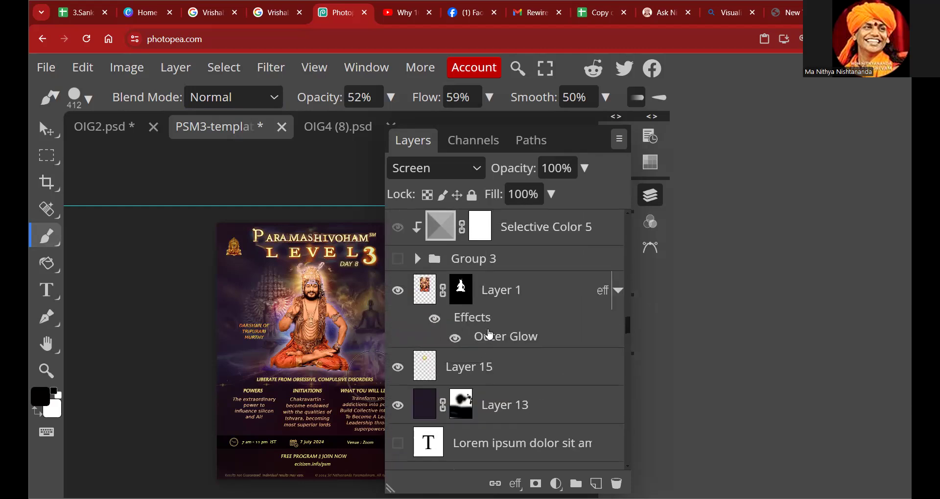
pyautogui.scroll(7, 510, 344)
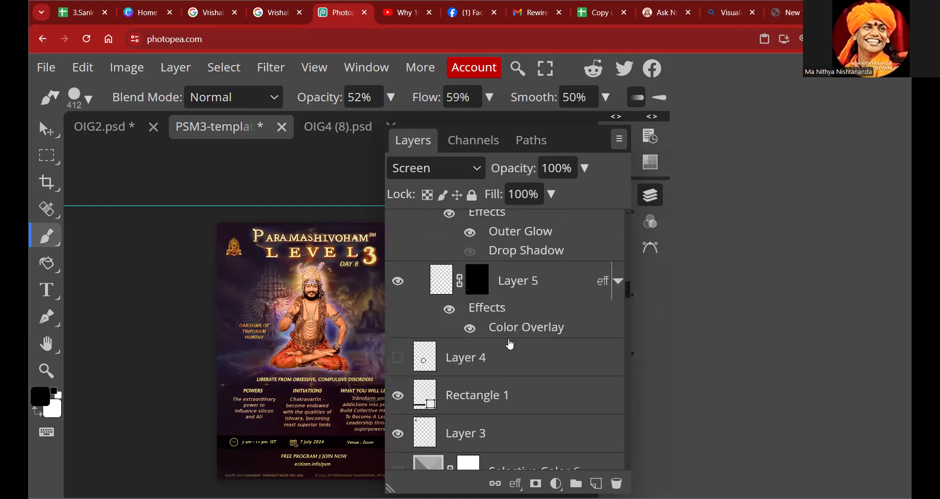
pyautogui.scroll(10, 509, 345)
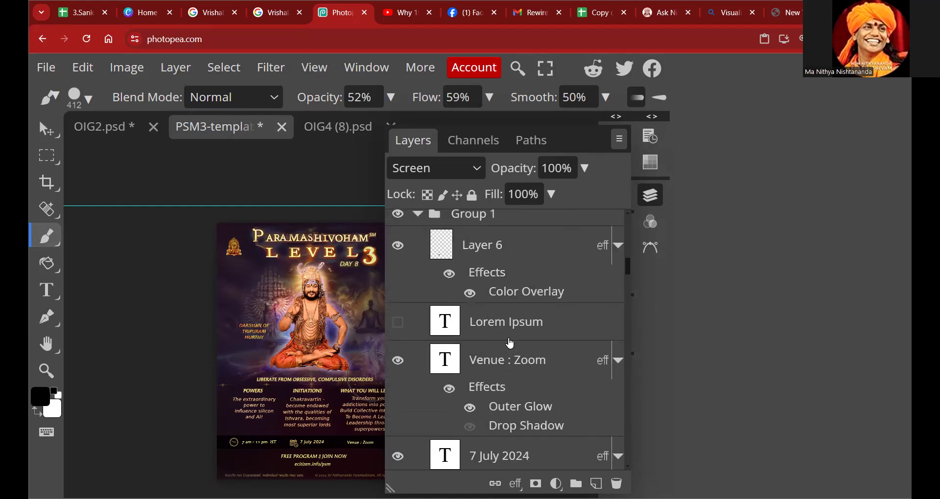
pyautogui.scroll(6, 511, 343)
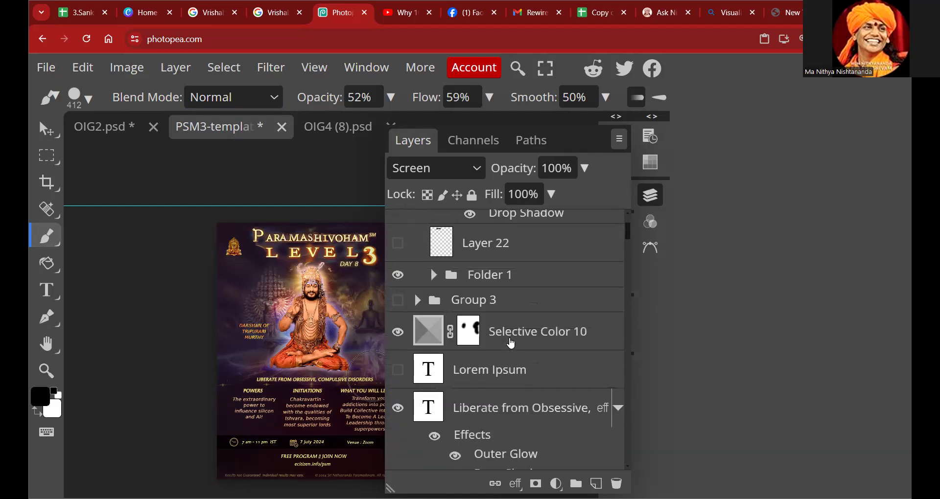
pyautogui.scroll(3, 510, 344)
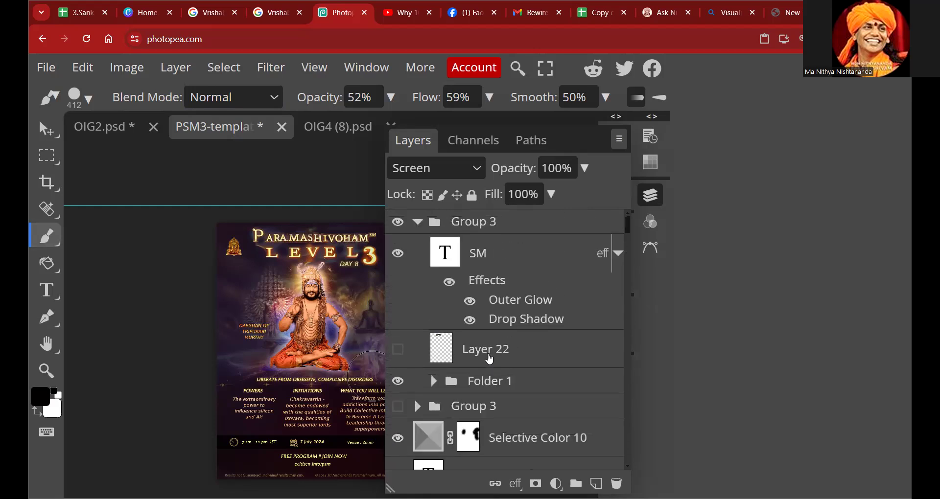
pyautogui.click(398, 381)
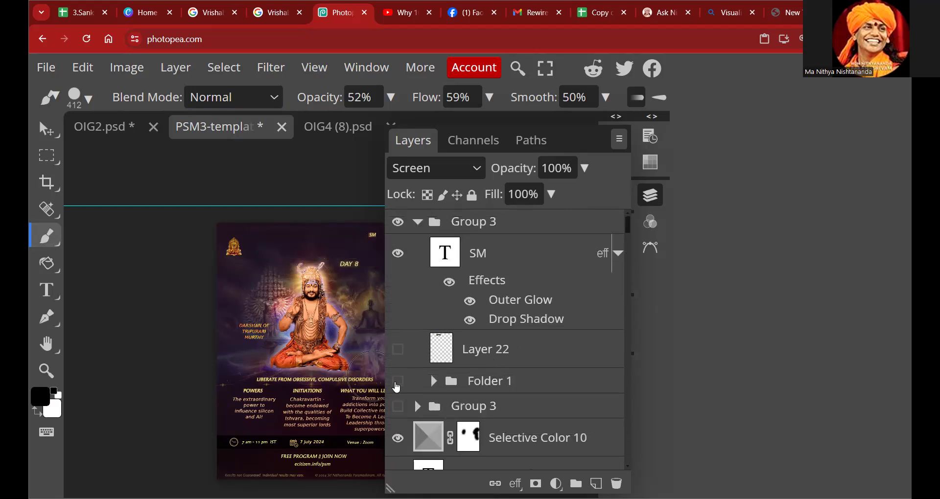
pyautogui.click(396, 386)
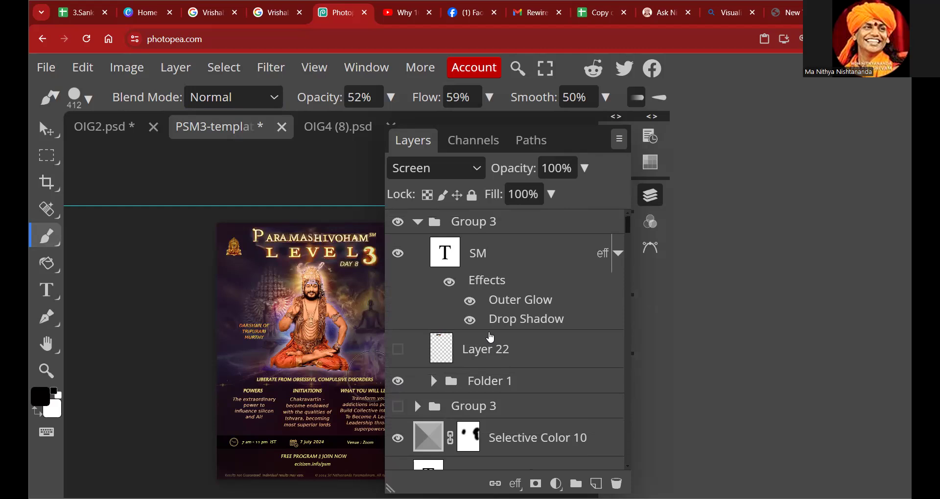
# Check what Group 1 holds by switching its visibility off and on, and rename it as Lower content.
pyautogui.scroll(-5, 490, 337)
pyautogui.scroll(-5, 490, 338)
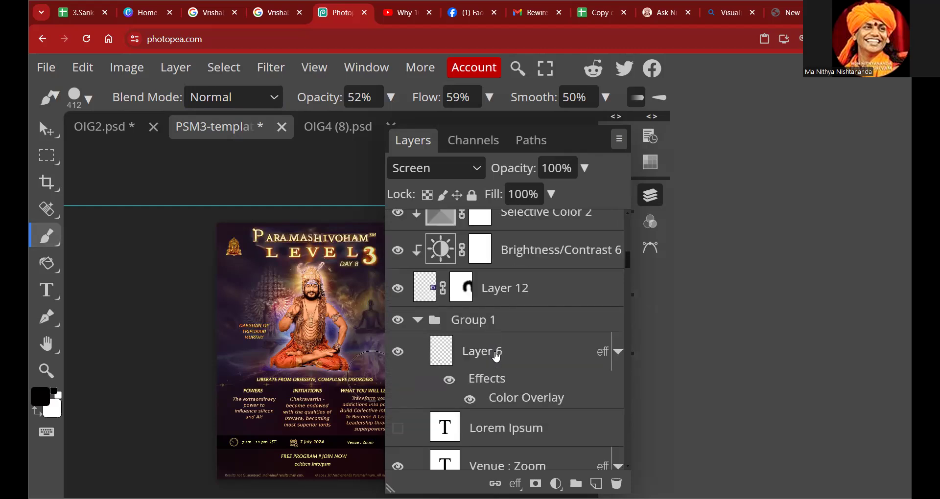
pyautogui.scroll(-2, 494, 355)
pyautogui.click(399, 259)
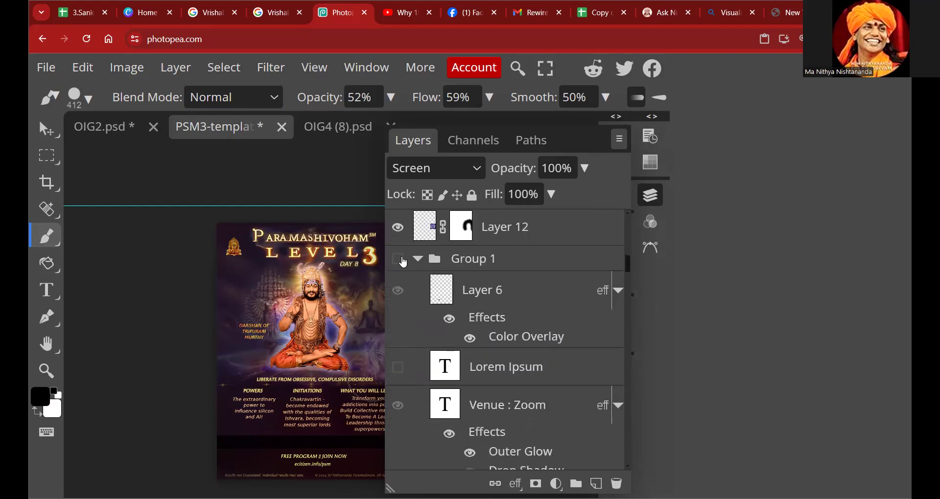
pyautogui.click(399, 259)
pyautogui.doubleClick(461, 264)
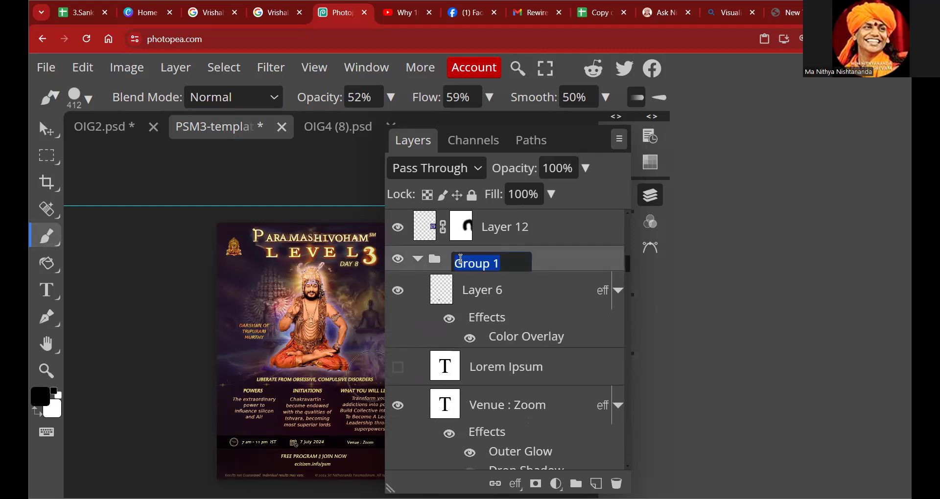
pyautogui.write('Lower content')
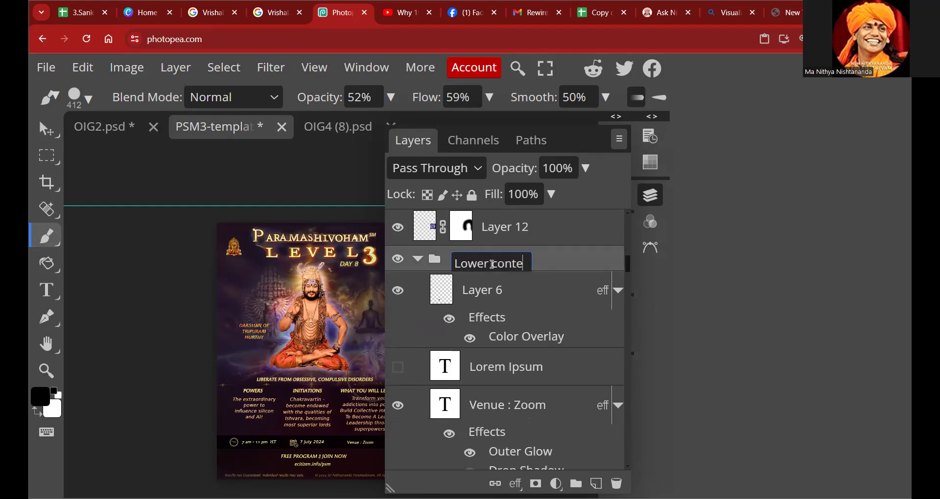
pyautogui.press('Return')
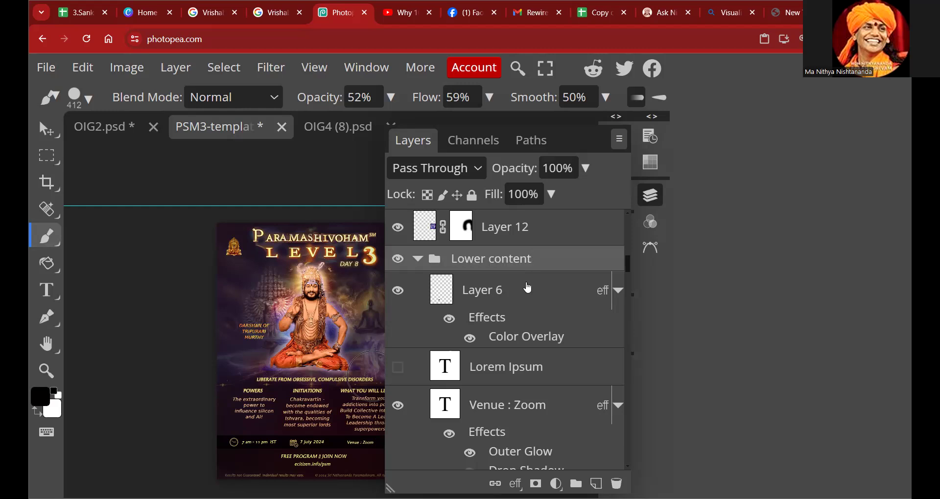
# Review the layers inside the Lower content group and collapse the group.
pyautogui.scroll(-9, 535, 322)
pyautogui.scroll(9, 535, 322)
pyautogui.scroll(2, 463, 319)
pyautogui.click(417, 320)
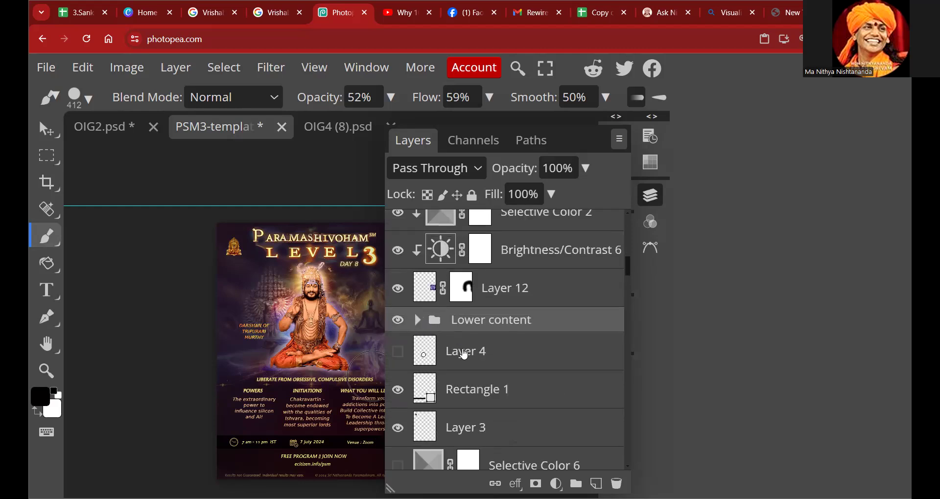
# Collapse the Content - sessions group and switch its visibility off and on to check which poster text it controls.
pyautogui.click(473, 434)
pyautogui.scroll(-5, 487, 391)
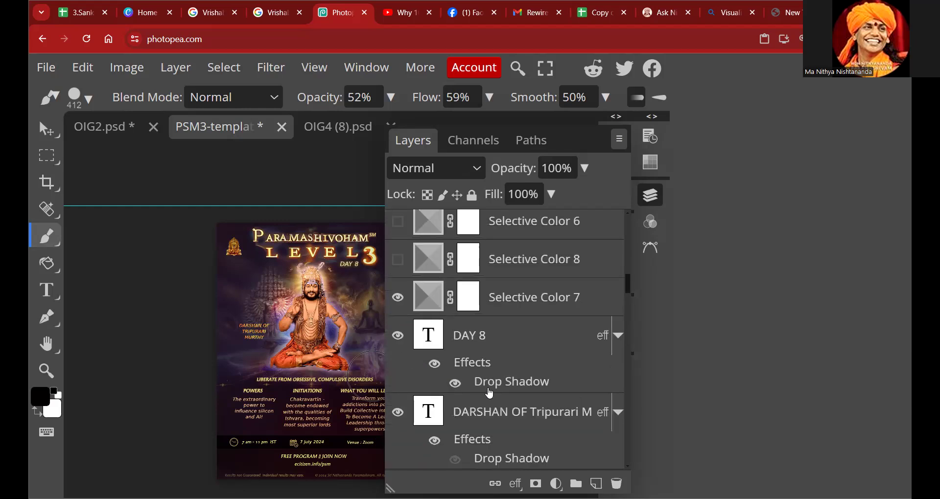
pyautogui.scroll(-4, 489, 393)
pyautogui.scroll(-1, 546, 424)
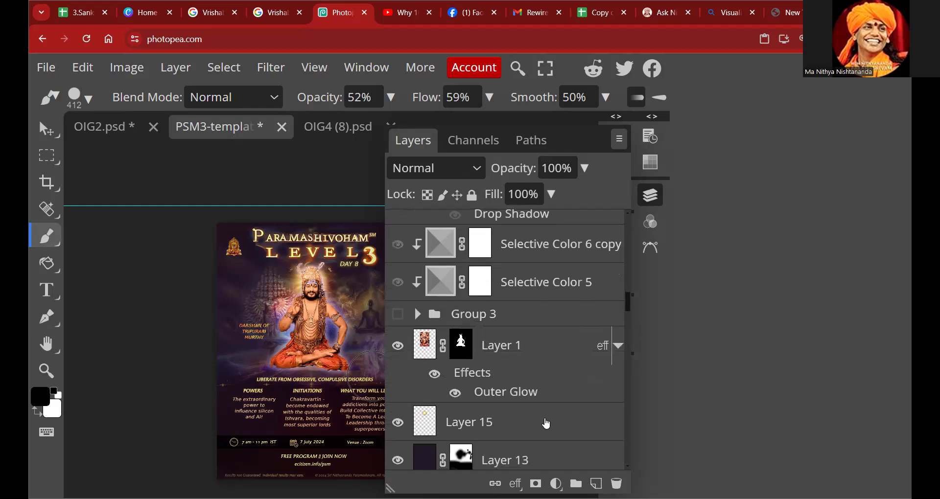
pyautogui.scroll(-3, 519, 406)
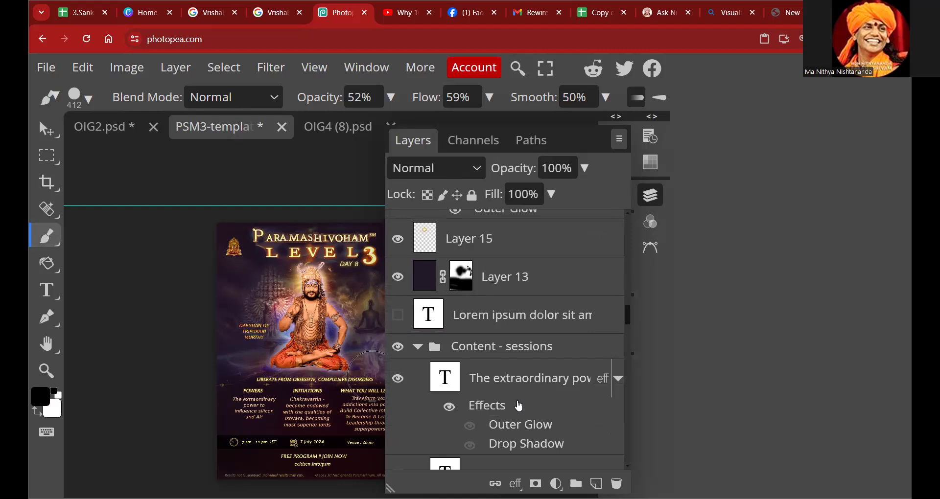
pyautogui.scroll(-2, 519, 407)
pyautogui.click(418, 225)
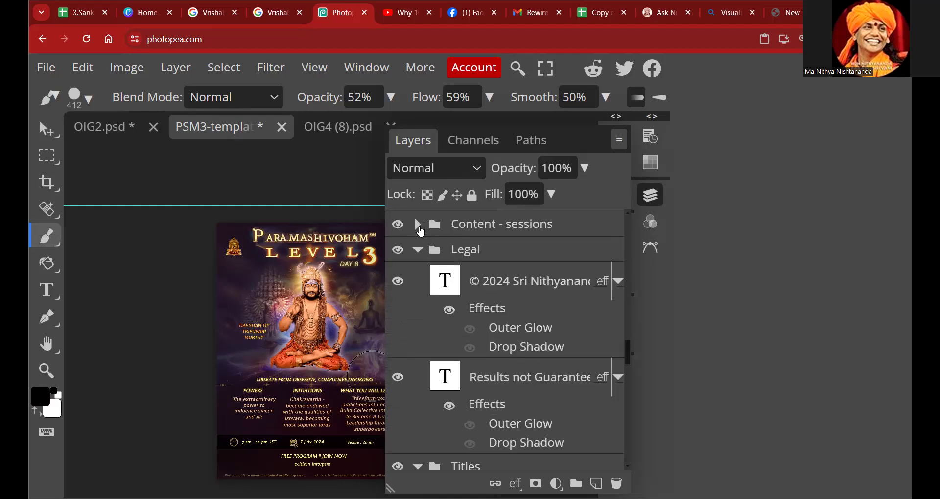
pyautogui.click(398, 225)
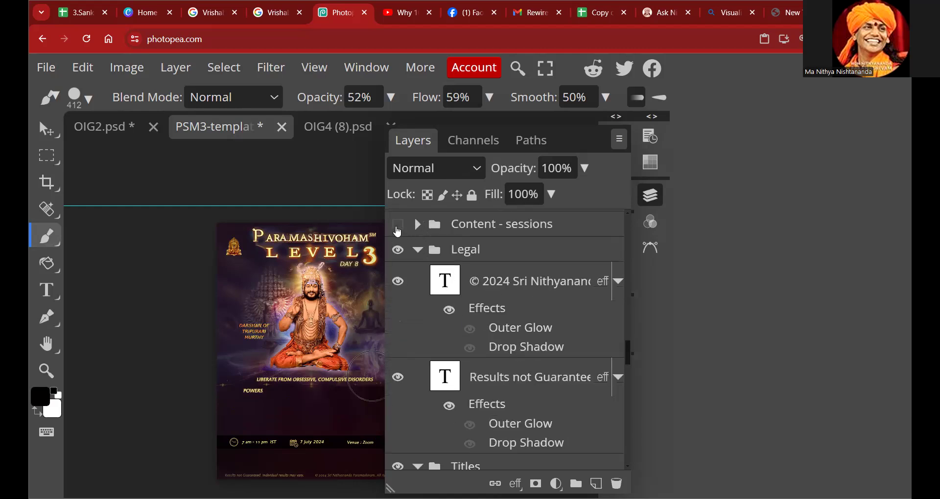
pyautogui.click(397, 225)
# Move the POWERS text layer out of the Titles group and delete that group with its remaining Lorem ipsum layer.
pyautogui.scroll(-5, 487, 329)
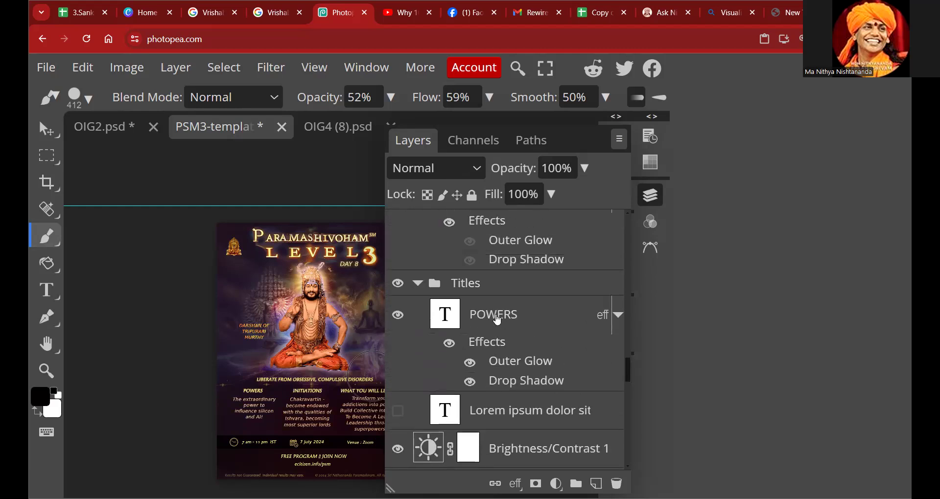
pyautogui.click(515, 319)
pyautogui.moveTo(525, 278); pyautogui.dragTo(524, 279)
pyautogui.click(487, 386)
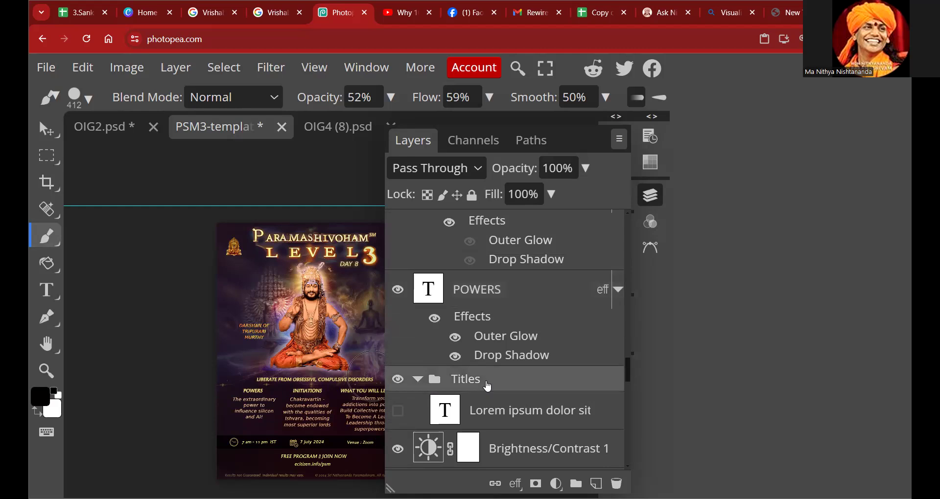
pyautogui.press('Delete')
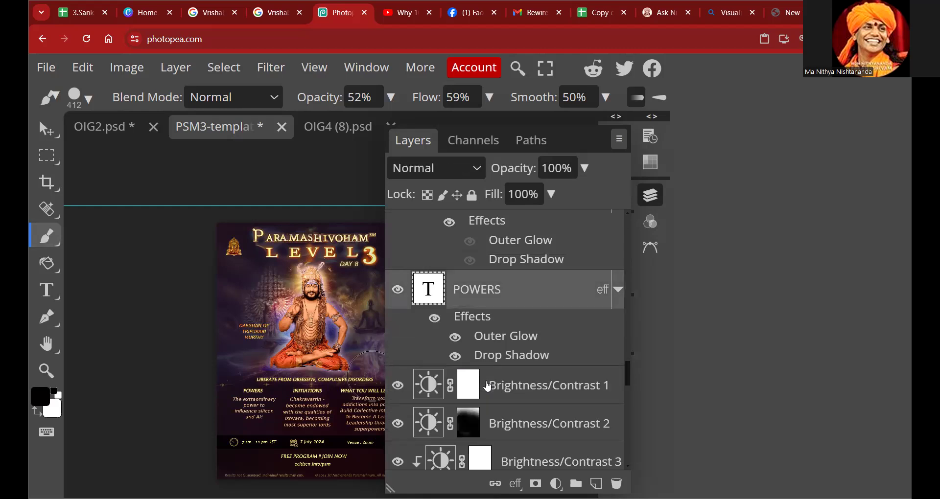
# Look through the rest of the layer stack and hide Layer 12 just above the Lower content group.
pyautogui.scroll(-5, 490, 387)
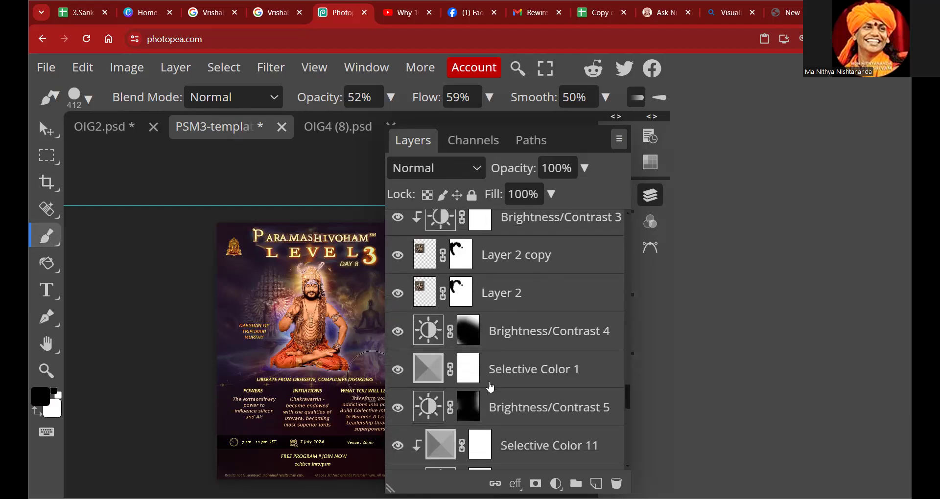
pyautogui.scroll(-2, 490, 387)
pyautogui.scroll(-8, 490, 385)
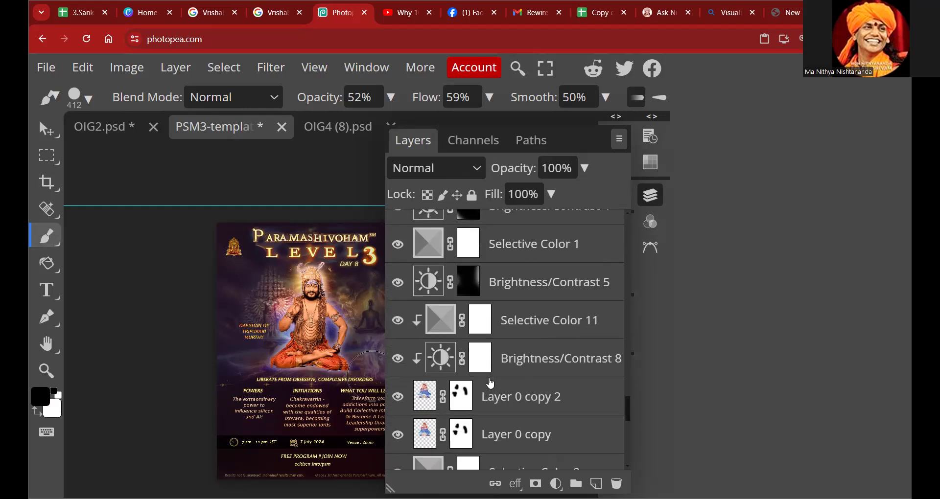
pyautogui.scroll(-4, 476, 381)
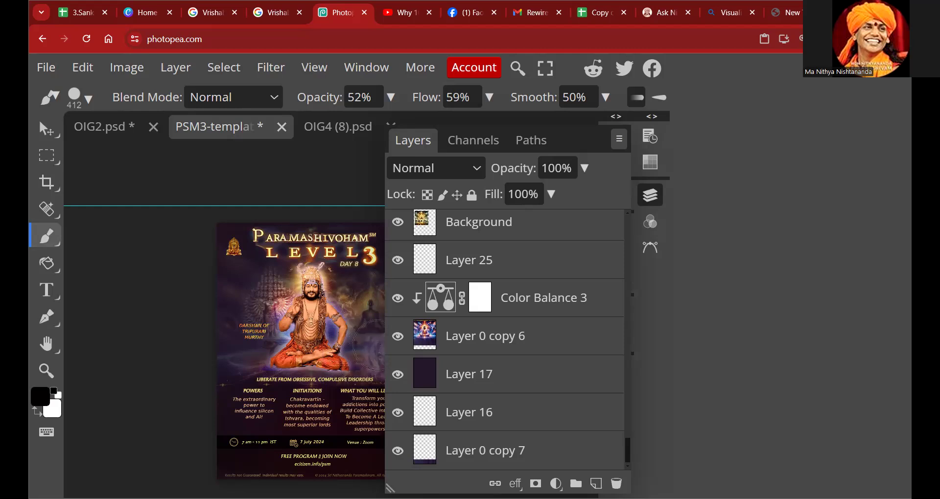
pyautogui.scroll(3, 535, 340)
pyautogui.moveTo(628, 434); pyautogui.dragTo(617, 213)
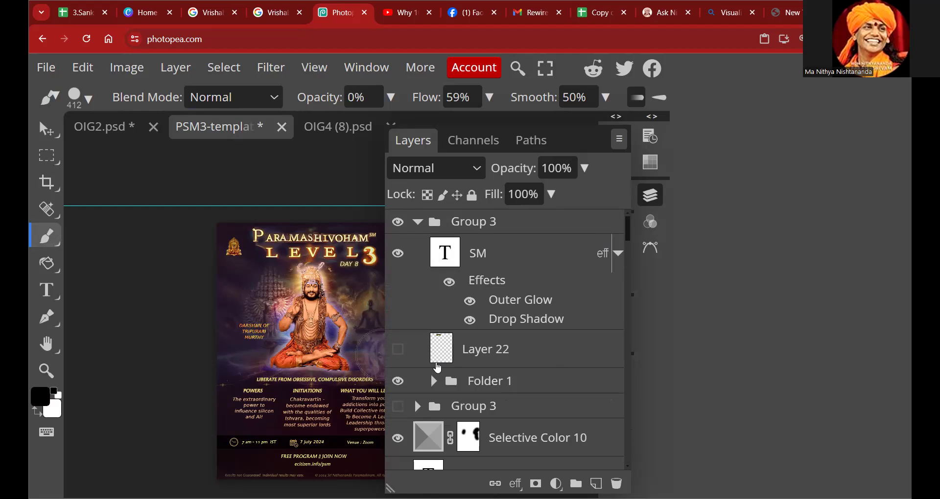
pyautogui.scroll(-5, 433, 392)
pyautogui.scroll(-3, 433, 430)
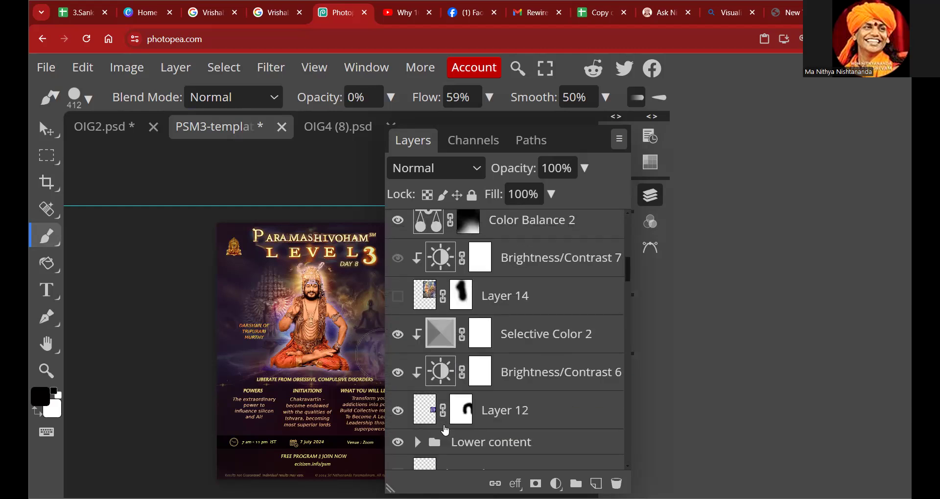
pyautogui.click(399, 411)
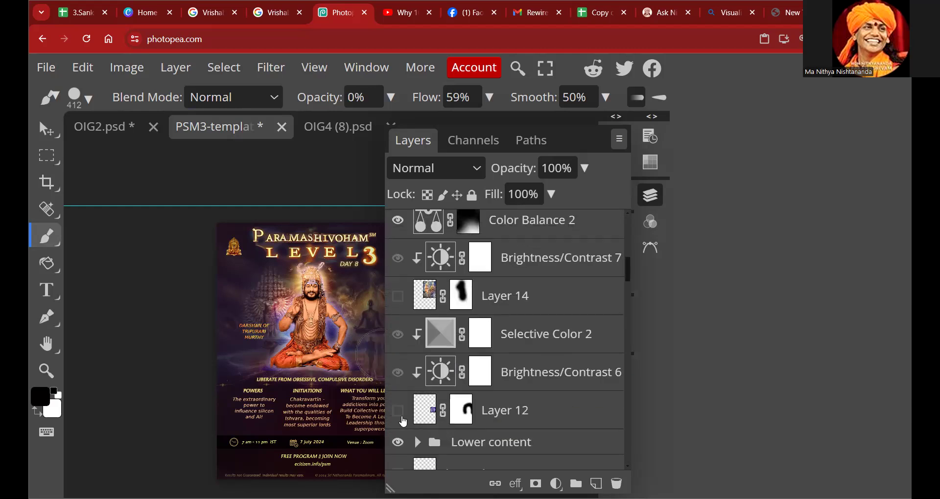
# Switch to the Move tool and view the whole poster at a reduced size.
pyautogui.click(652, 196)
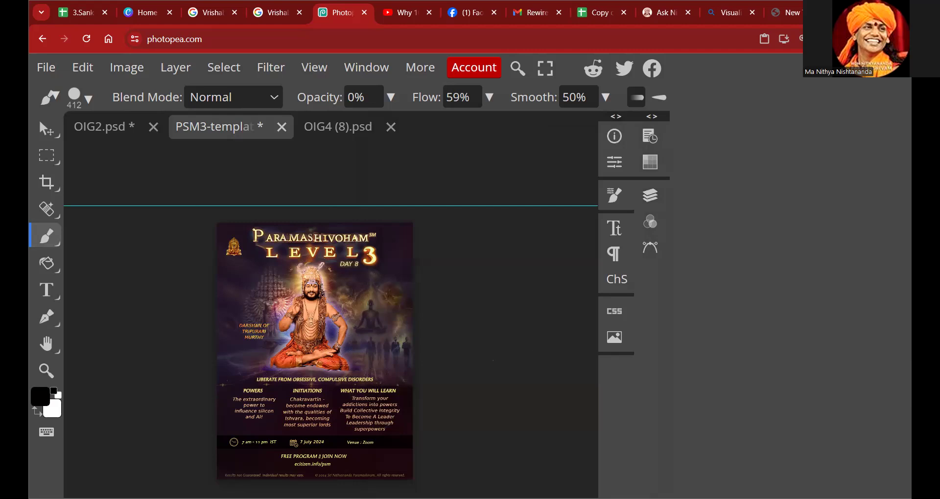
pyautogui.hotkey('ctrl', '-')
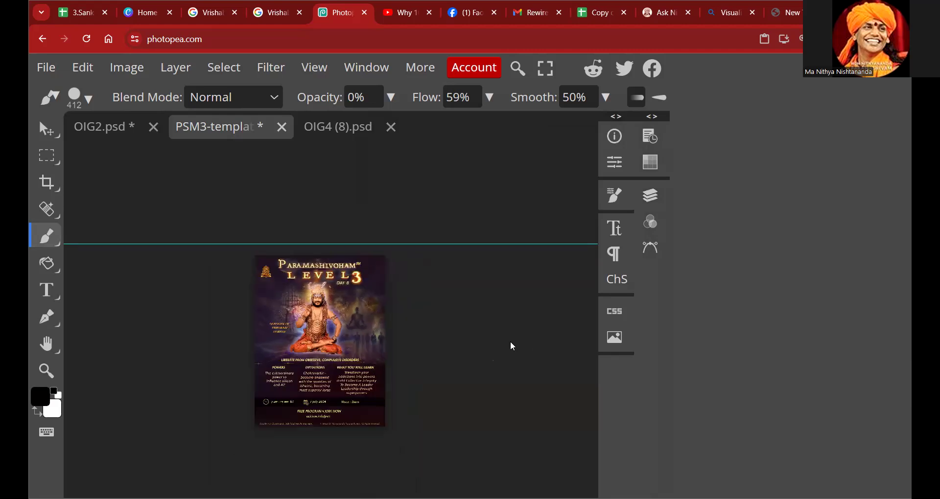
pyautogui.click(51, 129)
pyautogui.press('ctrl')
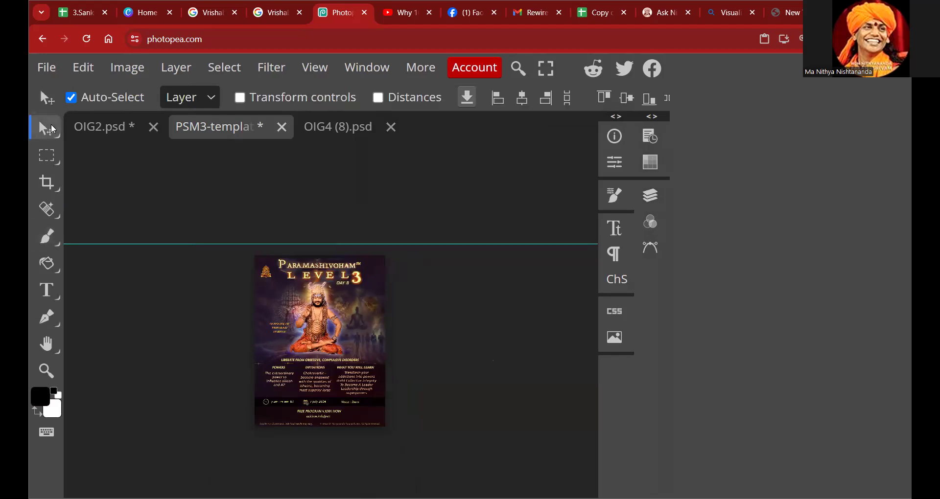
pyautogui.press('ctrl')
pyautogui.scroll(-1, 355, 311)
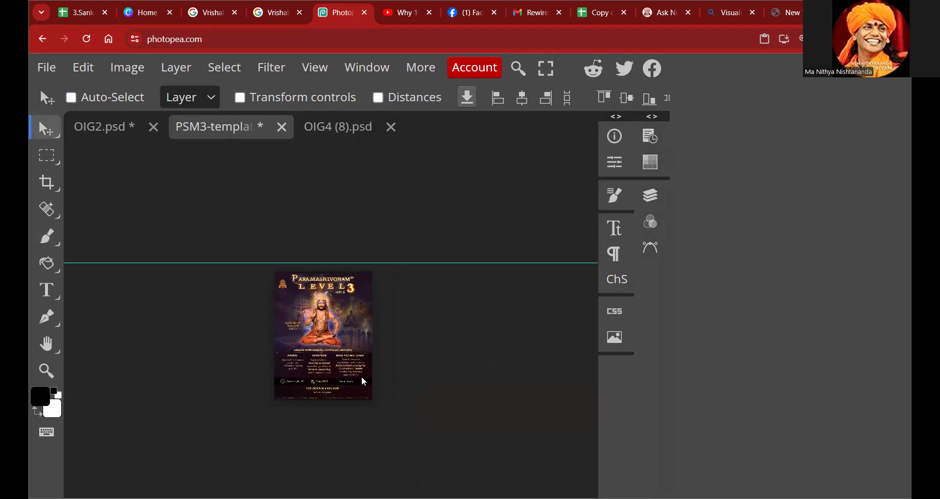
pyautogui.scroll(2, 361, 377)
pyautogui.scroll(-3, 365, 371)
pyautogui.press('ctrl')
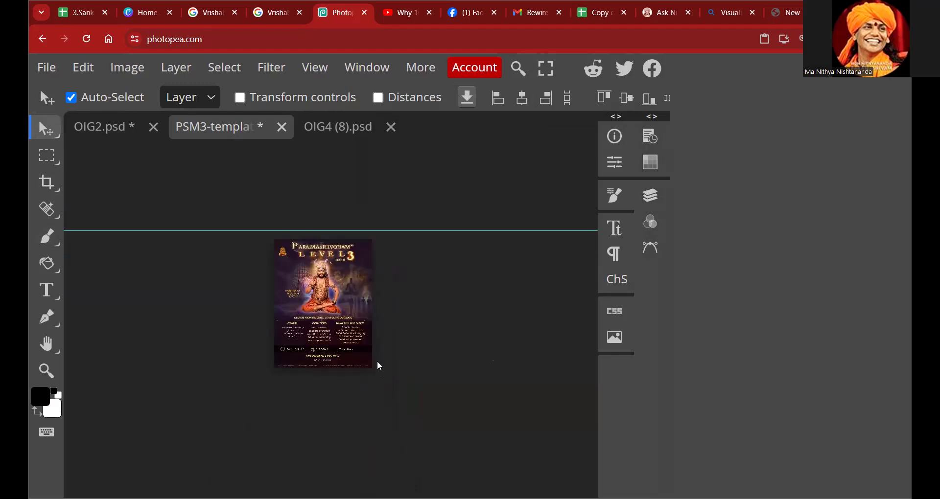
pyautogui.keyDown('ctrl'); pyautogui.click(366, 360); pyautogui.keyUp('ctrl')
pyautogui.press('Delete')
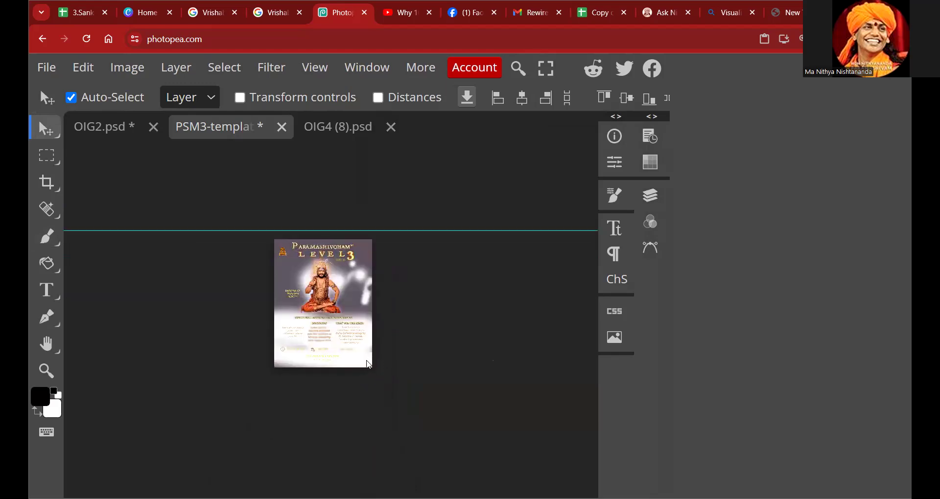
pyautogui.click(83, 68)
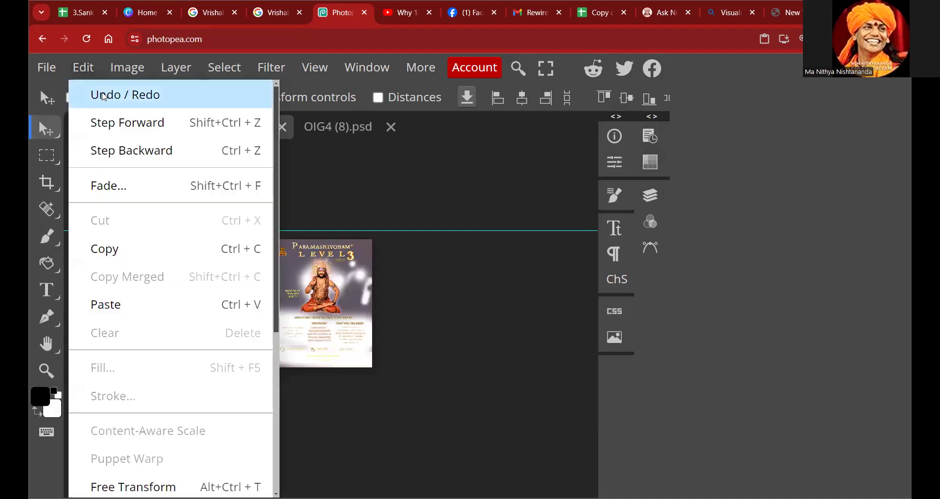
pyautogui.click(106, 96)
pyautogui.press('ctrl')
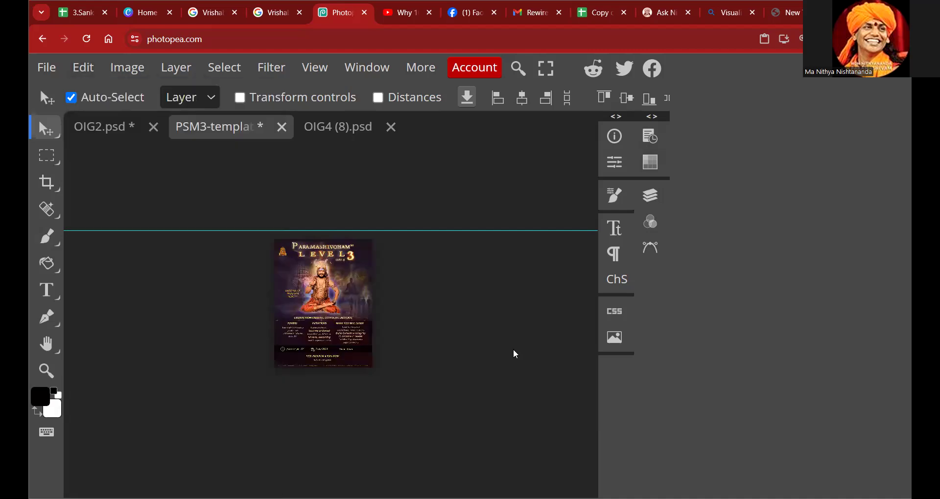
pyautogui.scroll(1, 511, 351)
pyautogui.scroll(-4, 511, 351)
pyautogui.scroll(3, 517, 351)
pyautogui.scroll(3, 415, 267)
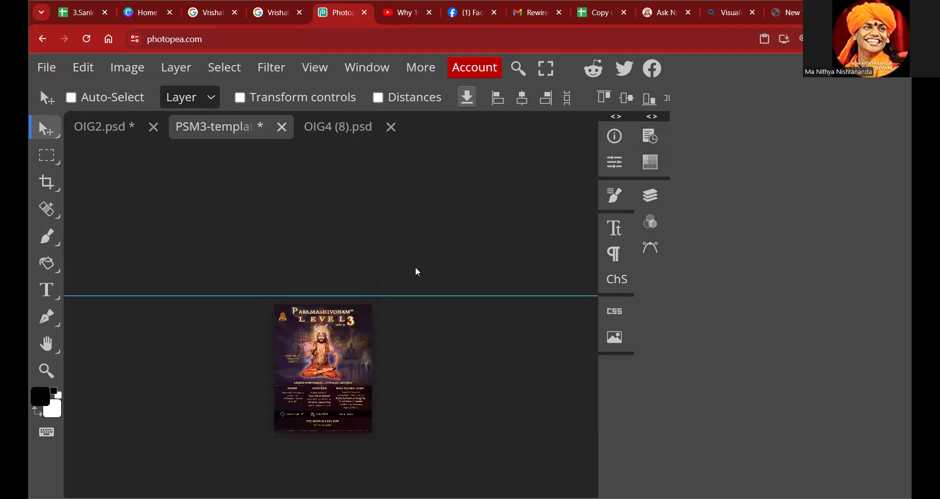
pyautogui.scroll(-2, 409, 274)
pyautogui.press('ctrl')
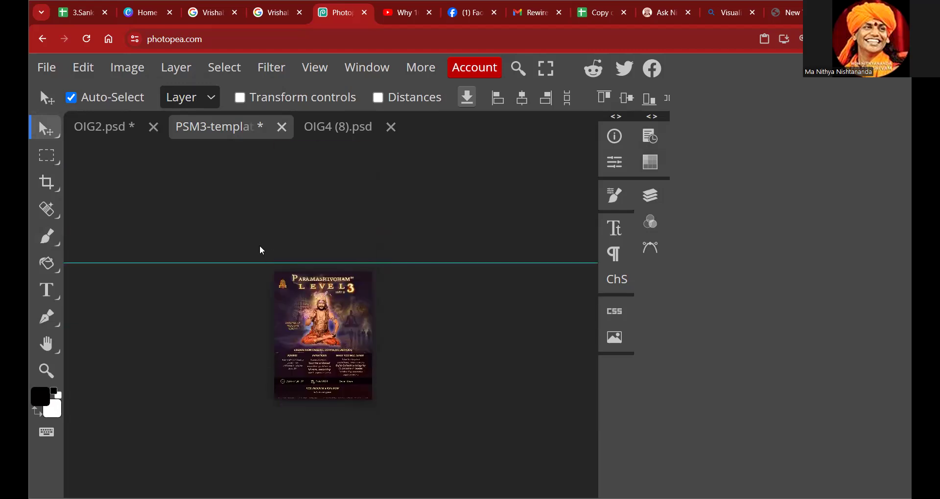
pyautogui.scroll(-2, 259, 246)
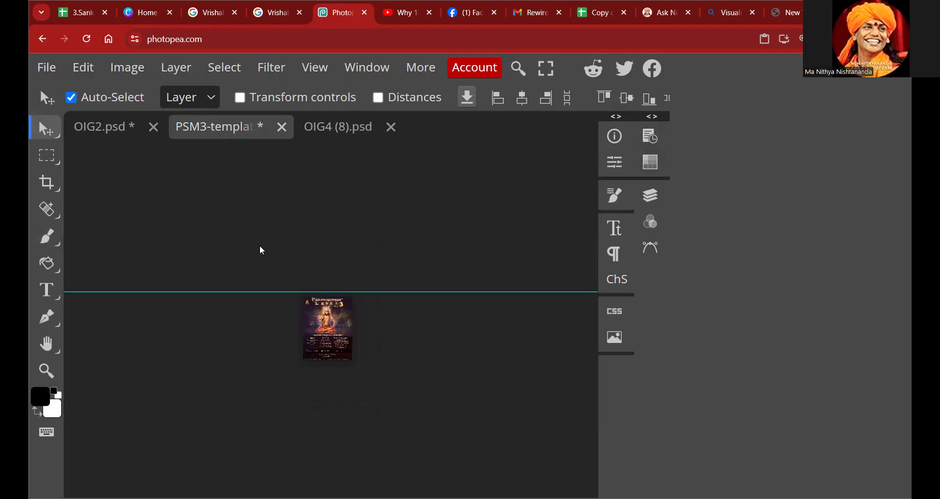
pyautogui.scroll(-1, 265, 274)
pyautogui.scroll(-3, 265, 274)
pyautogui.scroll(1, 268, 273)
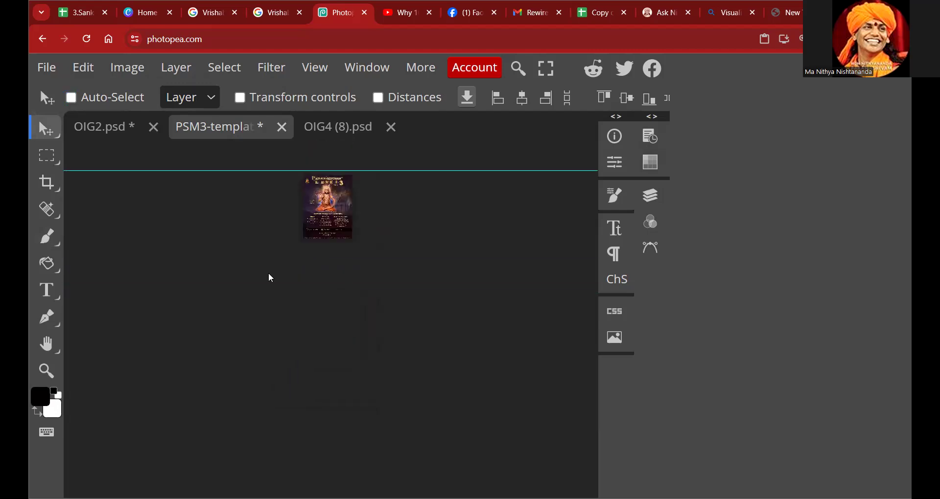
# Examine the poster background up close around the meditating silhouette and the standing figures below it.
pyautogui.click(53, 373)
pyautogui.click(327, 202)
pyautogui.click(332, 206)
pyautogui.click(332, 207)
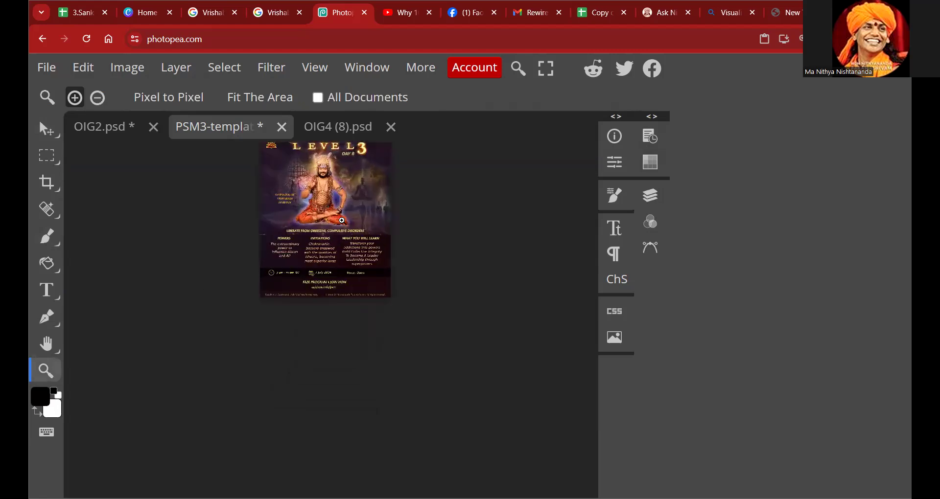
pyautogui.click(341, 221)
pyautogui.click(384, 254)
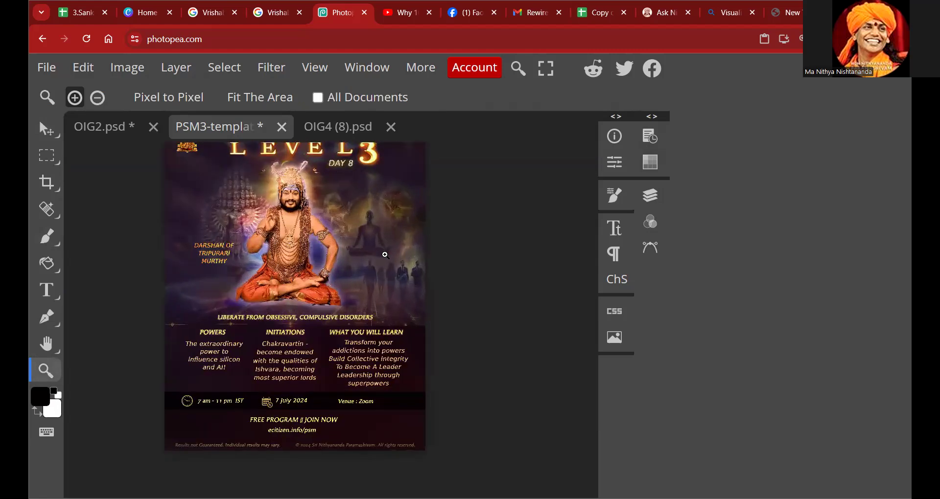
pyautogui.click(385, 254)
pyautogui.click(411, 285)
pyautogui.click(463, 299)
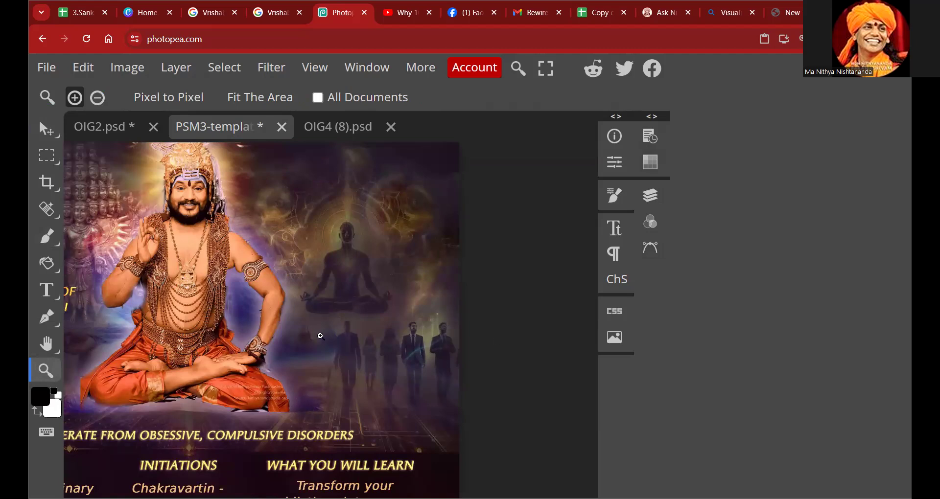
pyautogui.scroll(1, 346, 342)
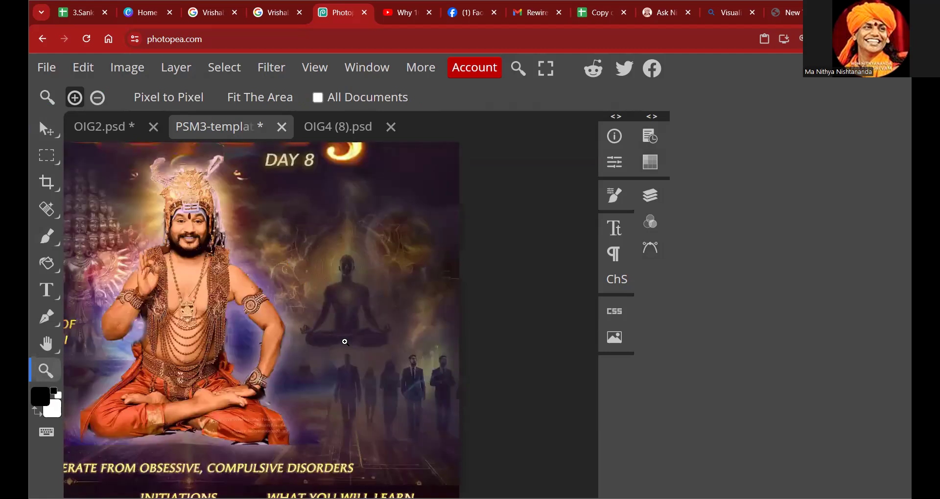
pyautogui.scroll(1, 373, 244)
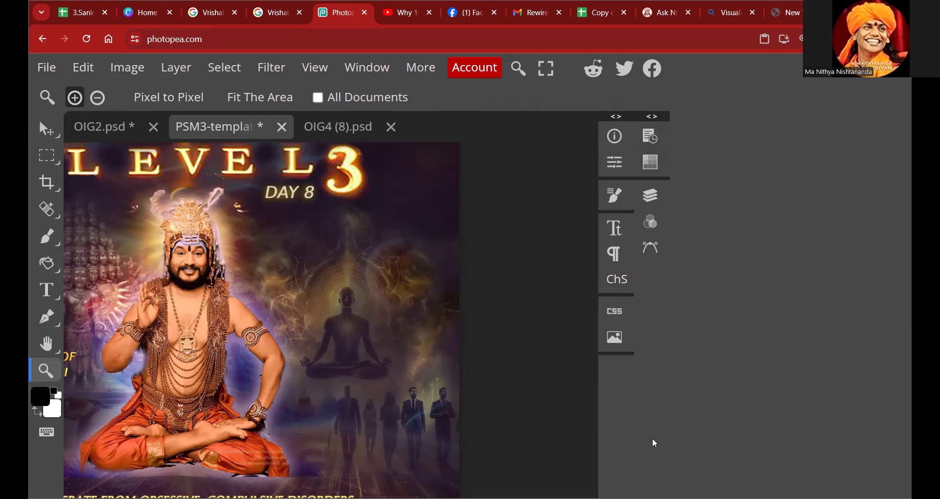
# Select the mask of the Screen-blended Background layer and activate the Brush tool.
pyautogui.click(657, 201)
pyautogui.scroll(-10, 539, 313)
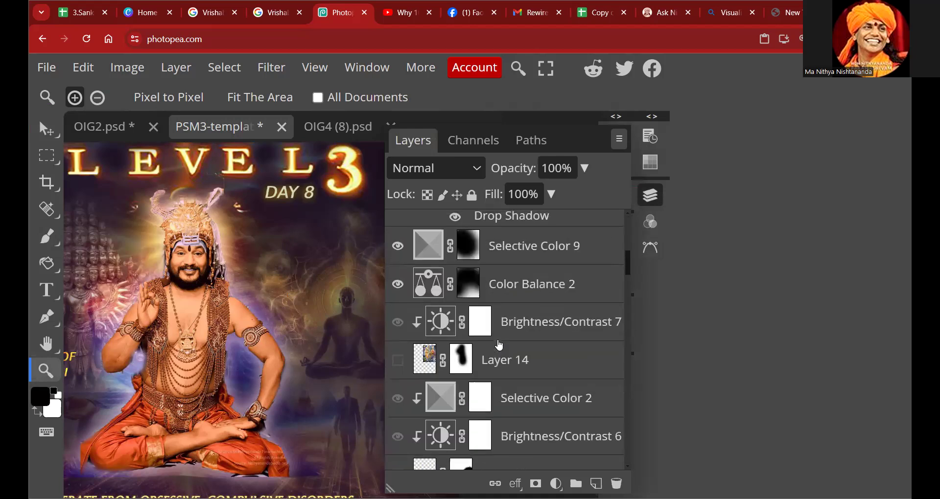
pyautogui.scroll(-20, 498, 345)
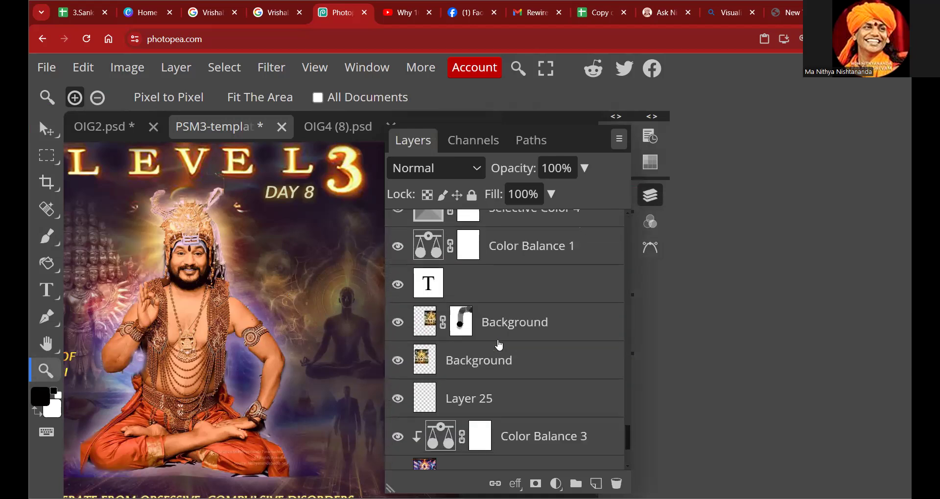
pyautogui.click(398, 323)
pyautogui.click(451, 329)
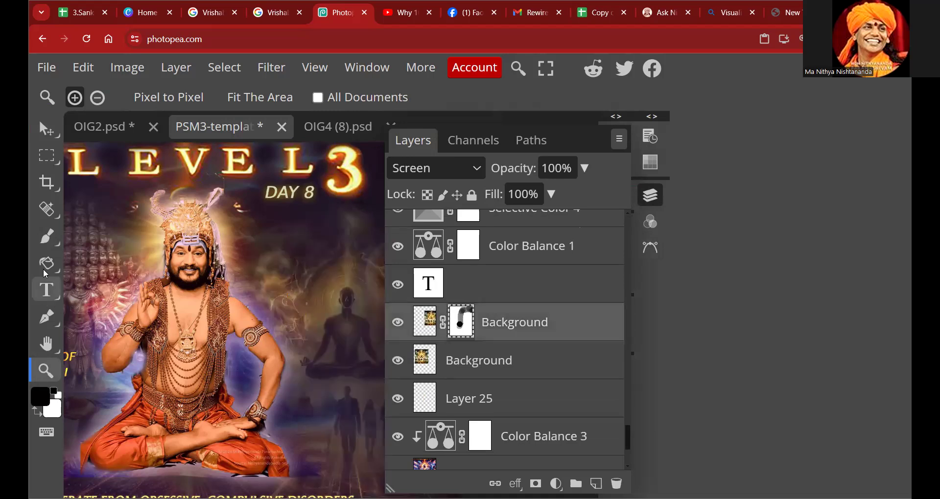
pyautogui.click(46, 237)
pyautogui.click(653, 195)
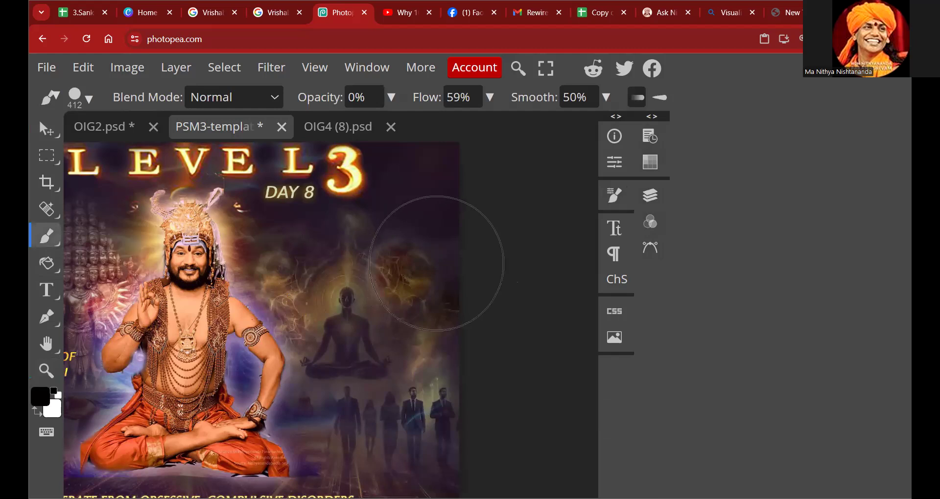
# Locate the masked Background layer in the layer stack again, check its blend mode, and reselect its mask.
pyautogui.click(650, 195)
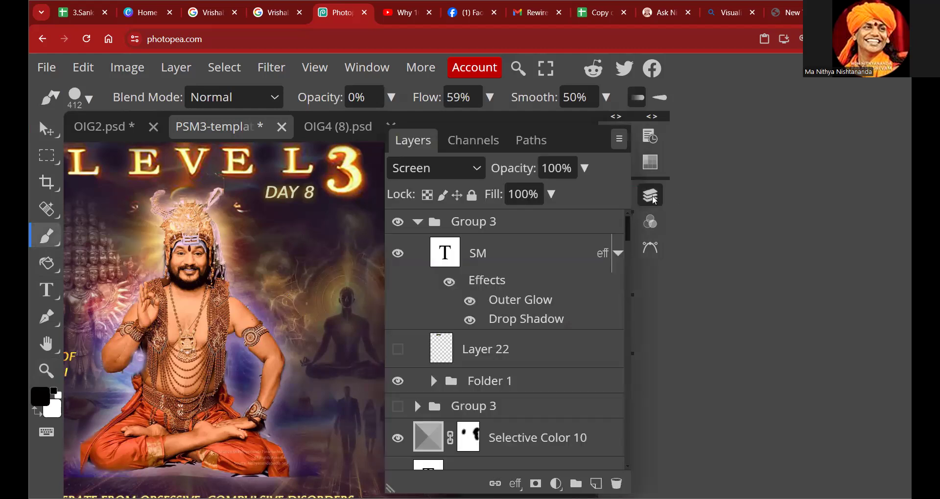
pyautogui.scroll(-20, 495, 412)
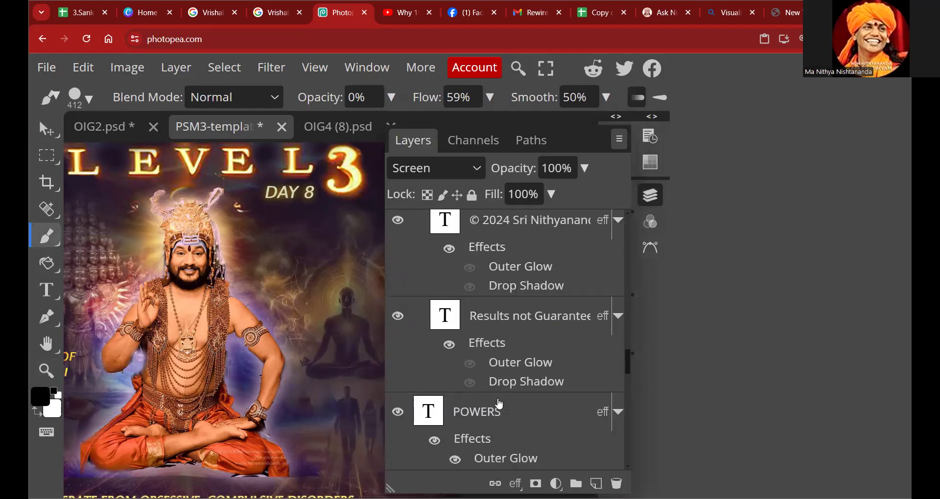
pyautogui.scroll(-10, 498, 405)
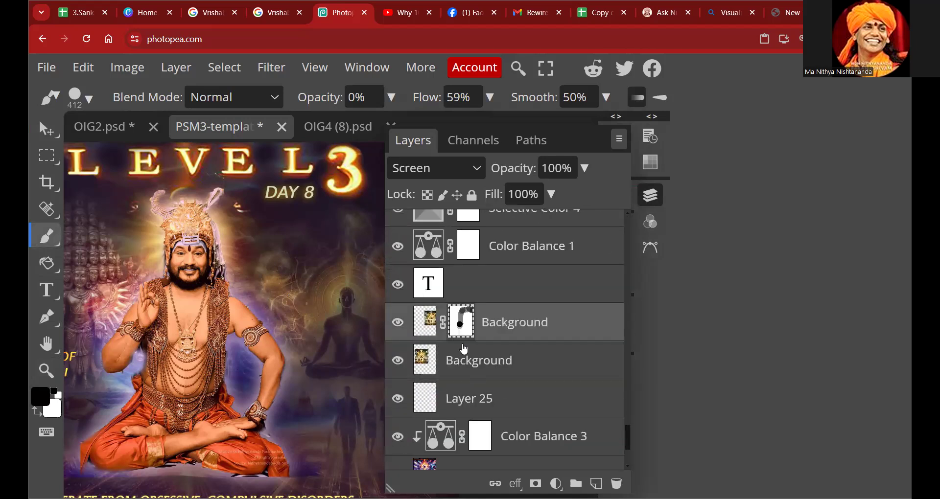
pyautogui.click(650, 195)
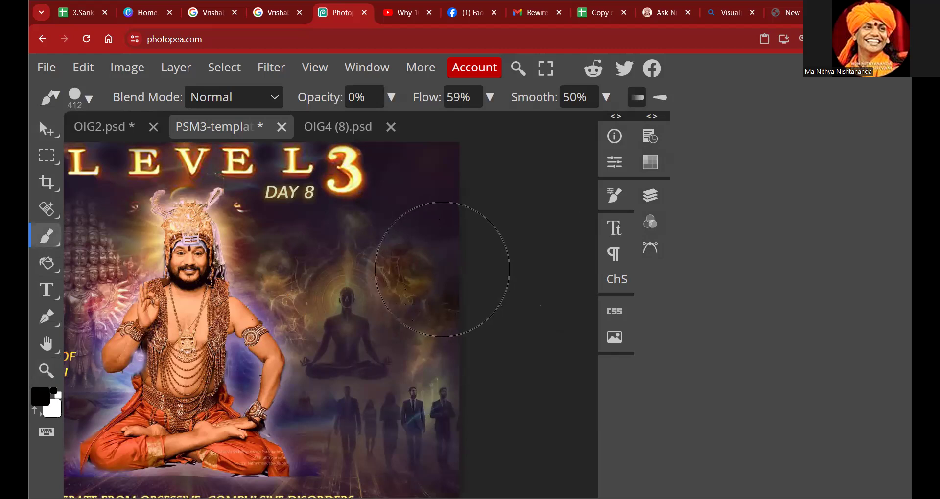
pyautogui.click(655, 192)
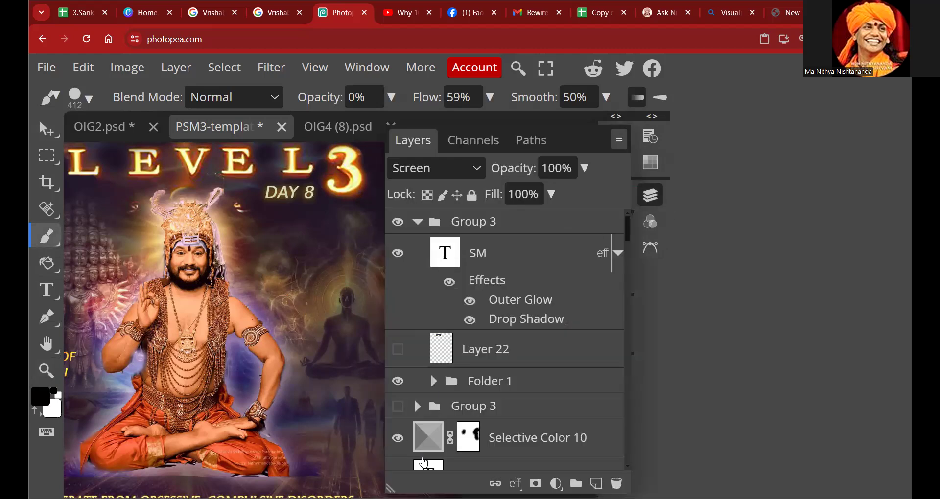
pyautogui.scroll(-10, 467, 438)
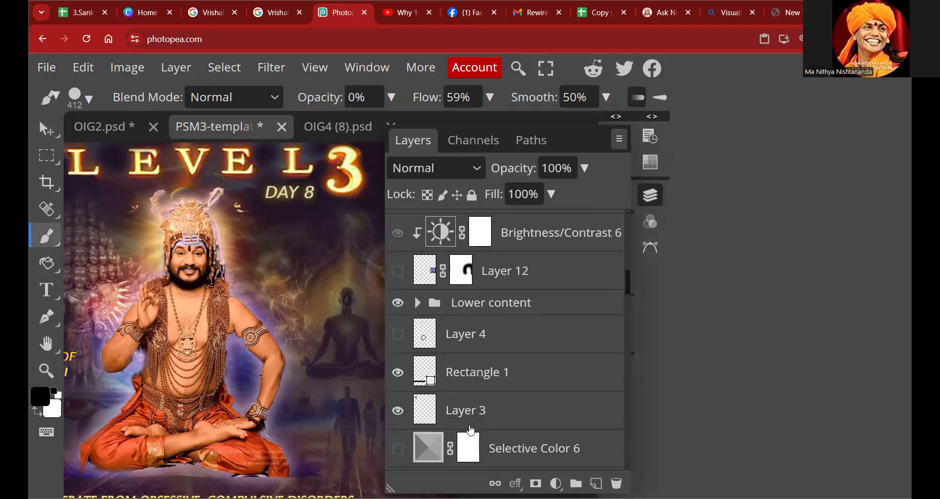
pyautogui.scroll(-10, 471, 431)
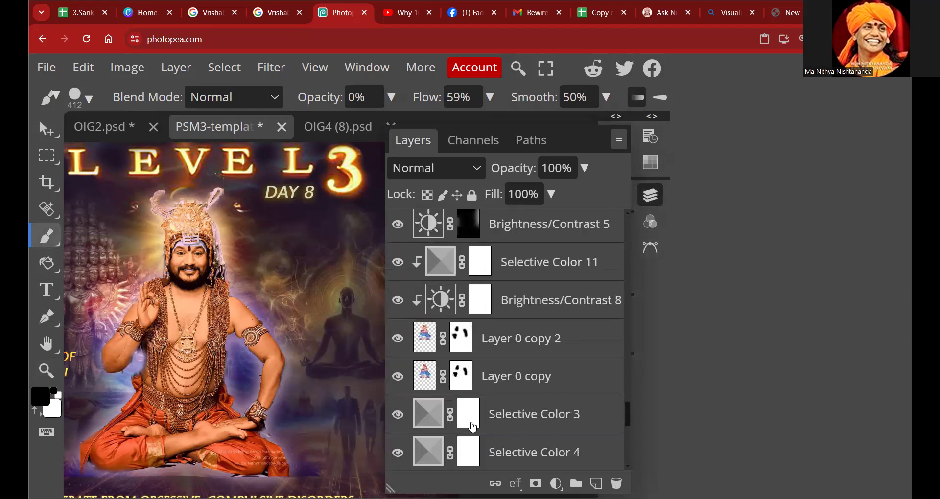
pyautogui.scroll(-1, 472, 428)
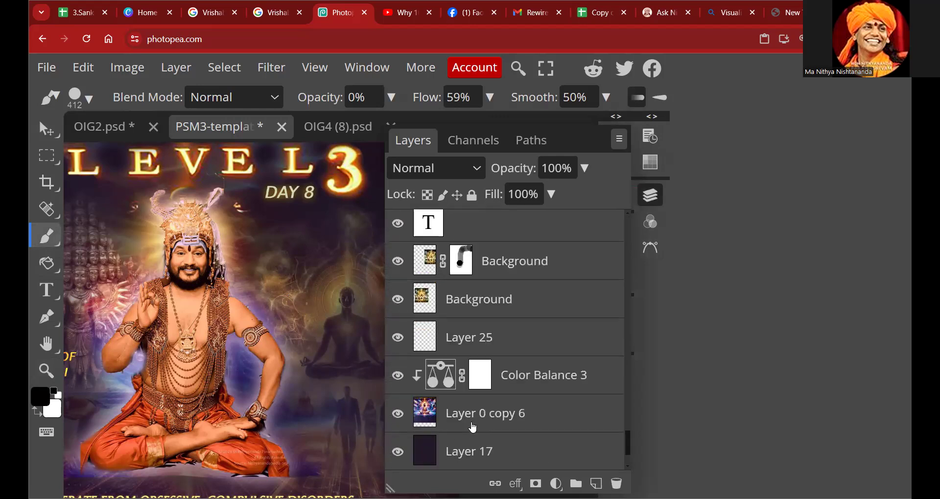
pyautogui.click(461, 268)
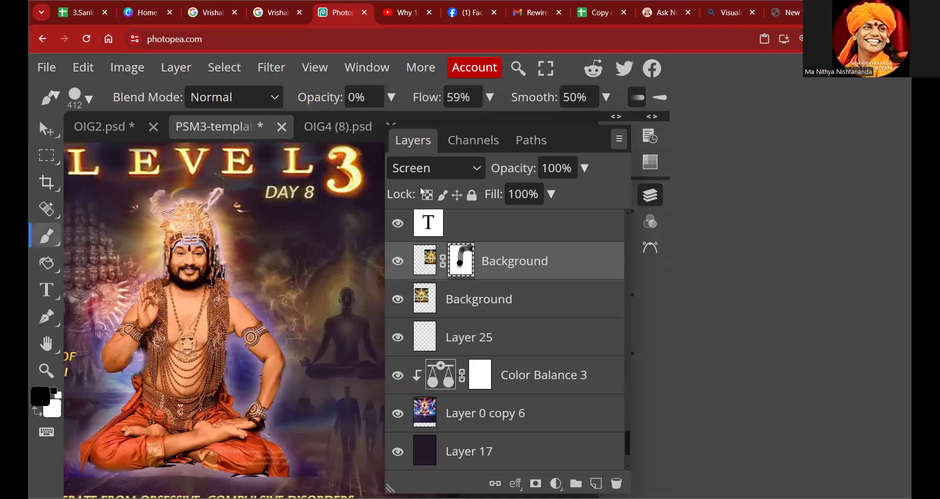
pyautogui.click(650, 195)
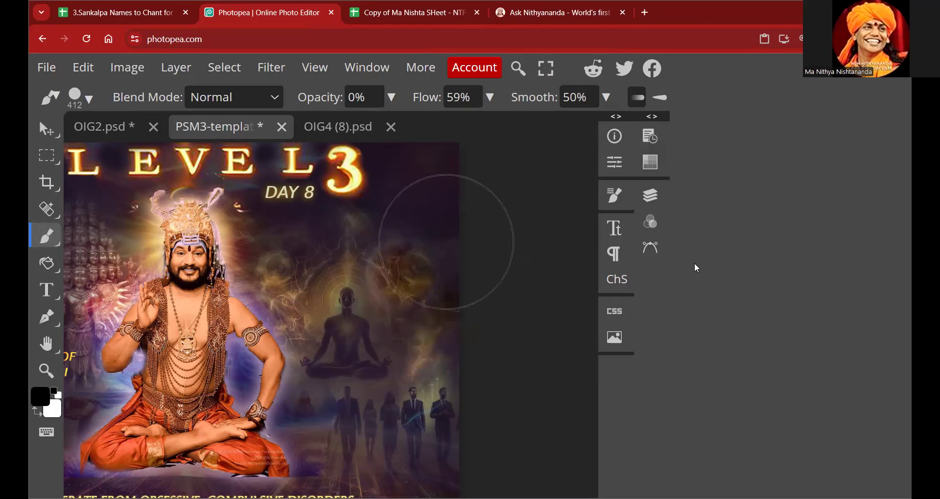
pyautogui.click(651, 206)
pyautogui.scroll(-5, 542, 367)
pyautogui.scroll(-20, 542, 366)
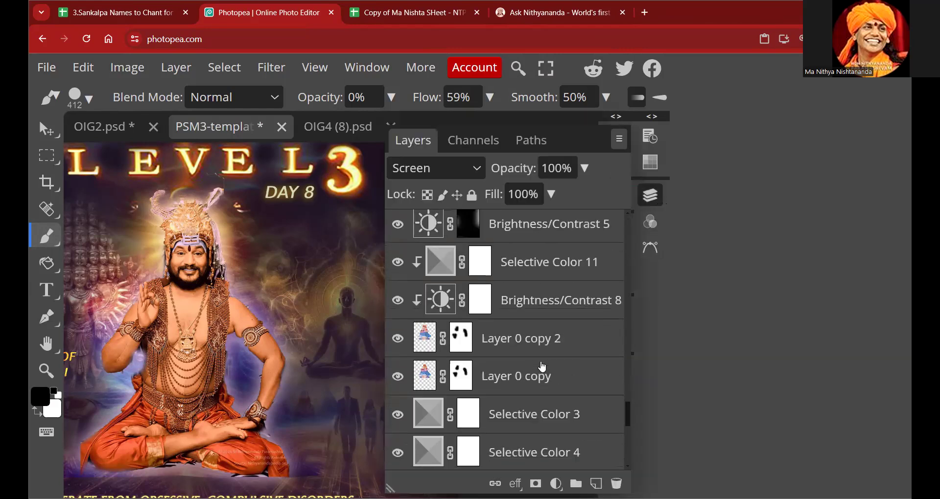
pyautogui.scroll(-10, 542, 366)
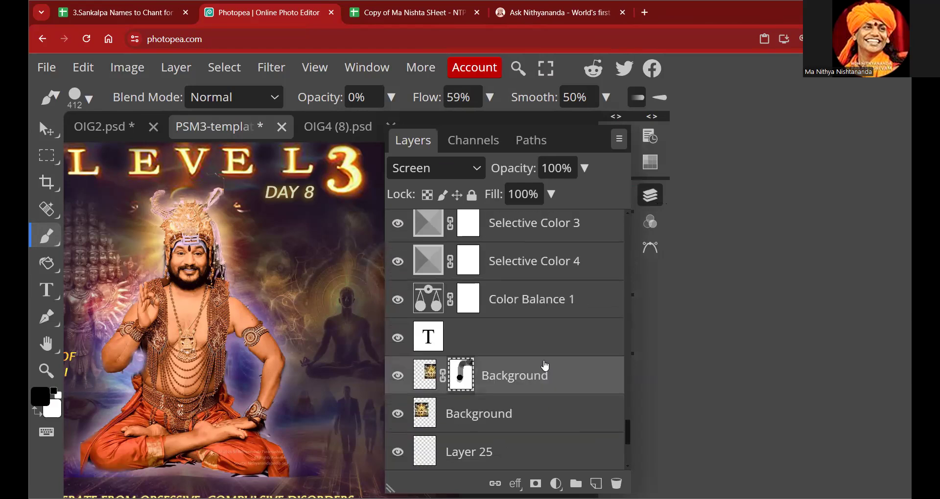
pyautogui.scroll(1, 545, 366)
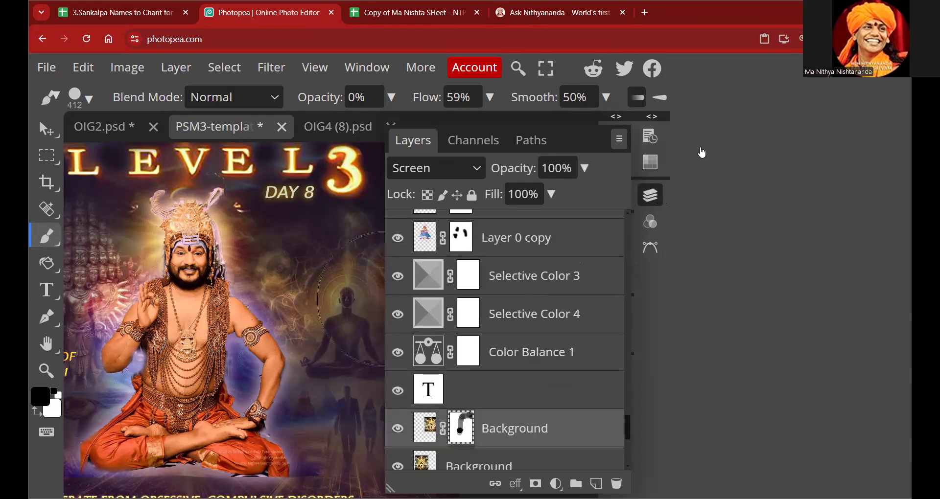
pyautogui.click(651, 196)
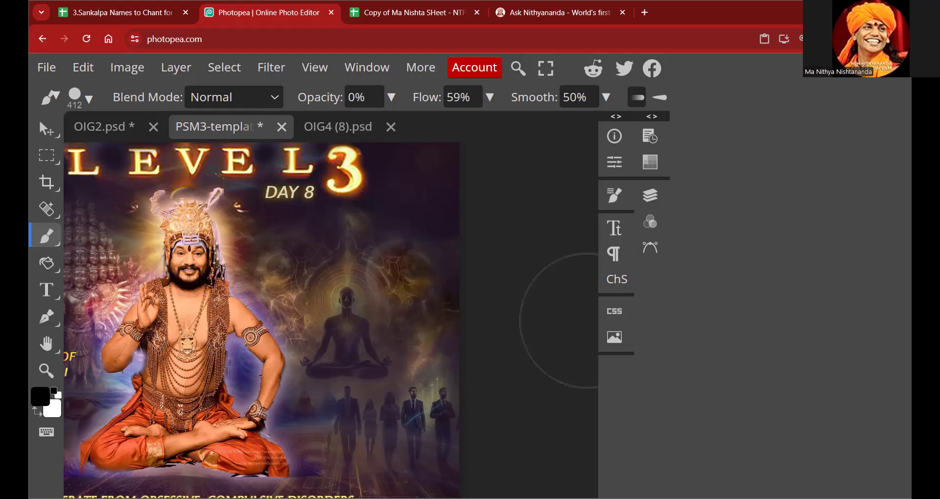
# Look through the layer stack down to the lowest layers and check that the masked Background layer's mask is still selected.
pyautogui.click(658, 196)
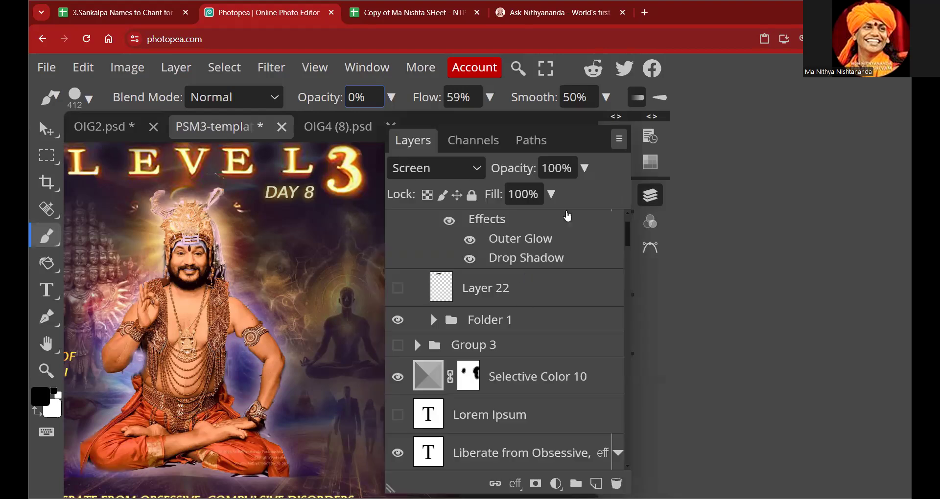
pyautogui.click(657, 193)
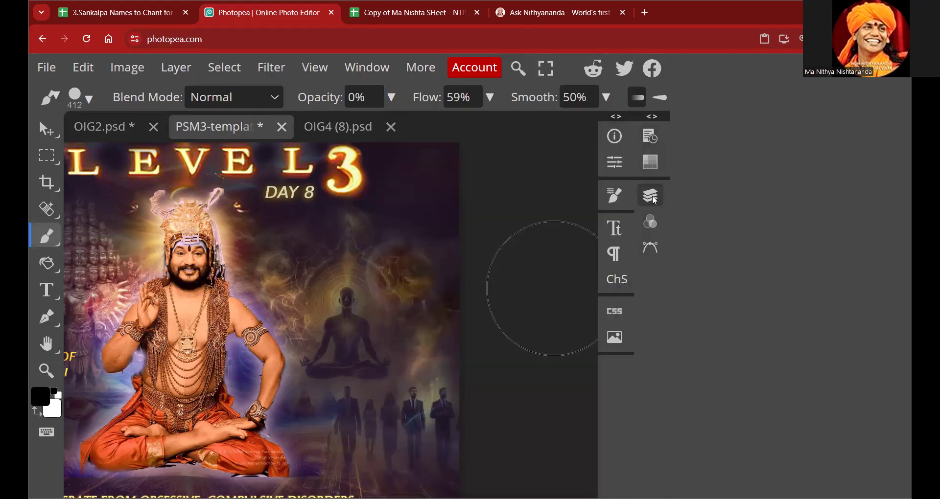
pyautogui.click(657, 193)
pyautogui.scroll(-20, 500, 342)
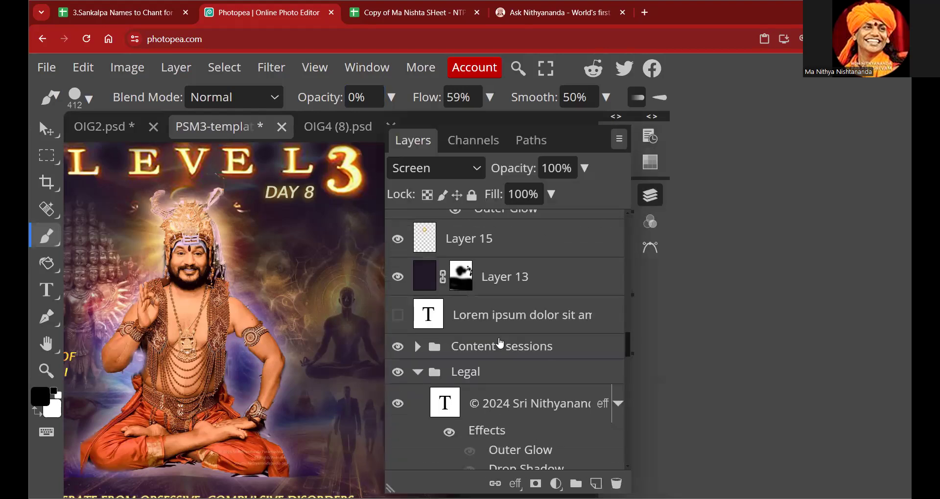
pyautogui.scroll(-10, 503, 343)
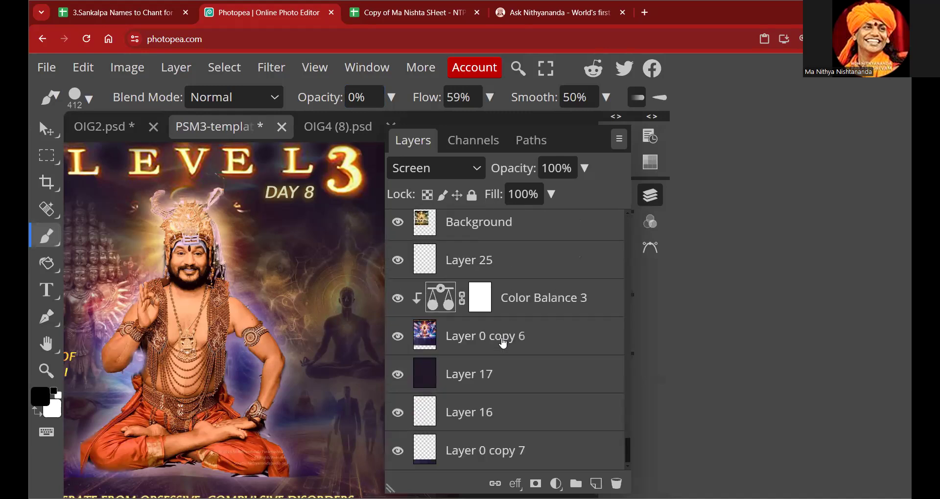
pyautogui.scroll(3, 503, 343)
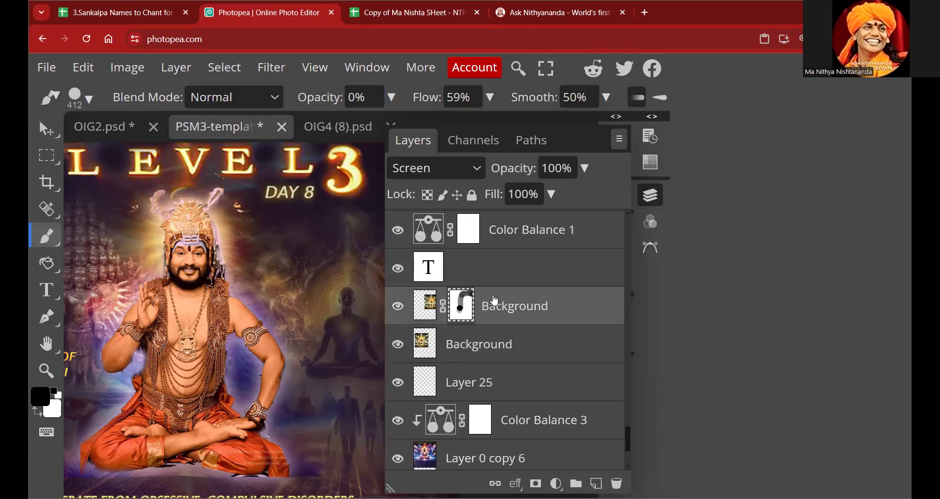
pyautogui.click(651, 195)
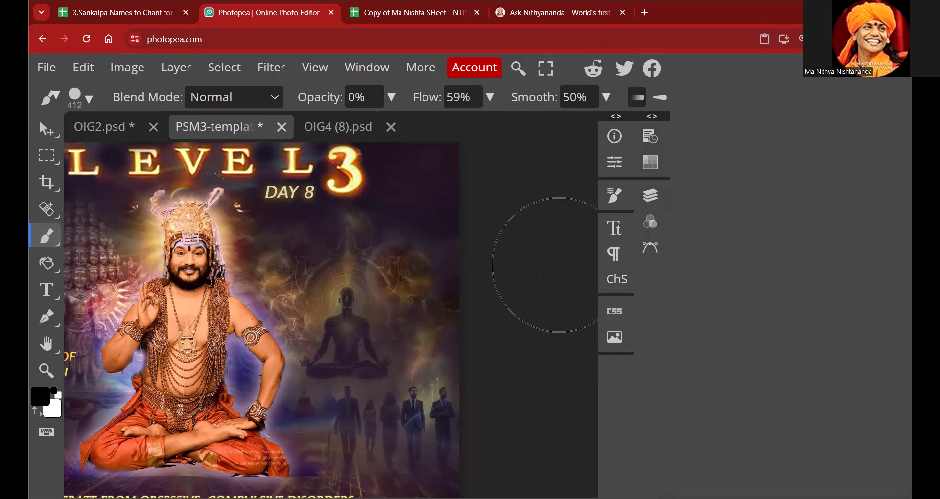
pyautogui.click(655, 197)
pyautogui.scroll(-10, 500, 380)
pyautogui.scroll(-12, 500, 380)
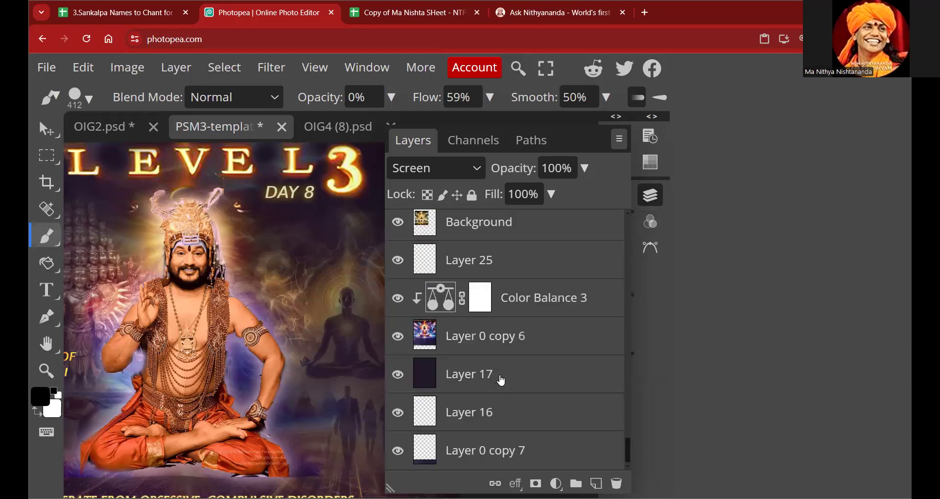
pyautogui.scroll(3, 502, 382)
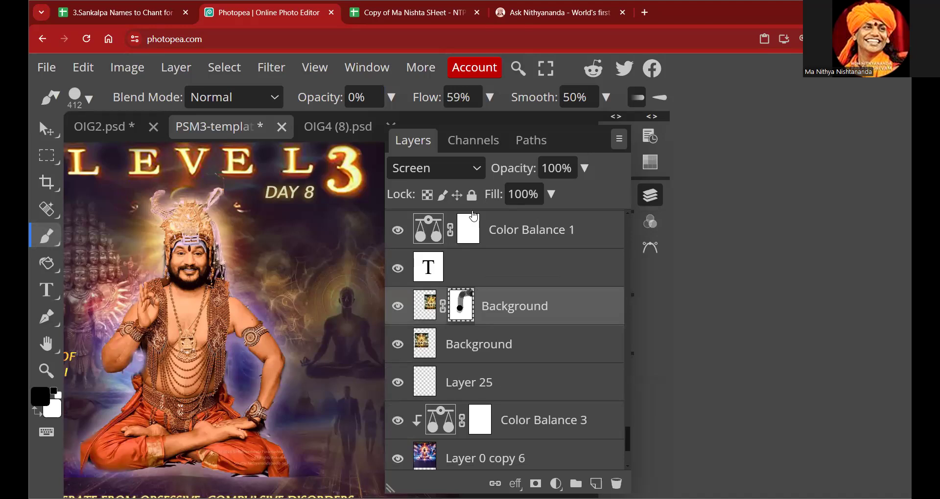
pyautogui.click(391, 97)
pyautogui.click(349, 126)
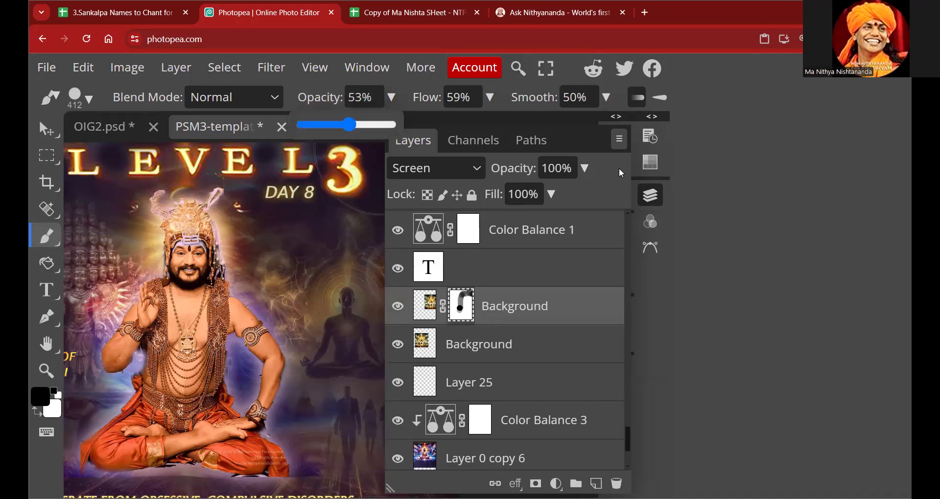
pyautogui.click(661, 189)
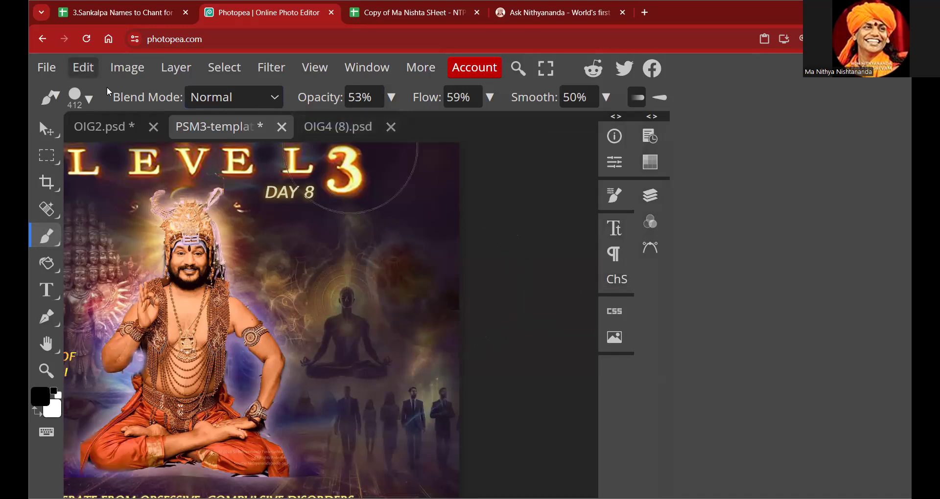
pyautogui.click(83, 67)
pyautogui.click(289, 101)
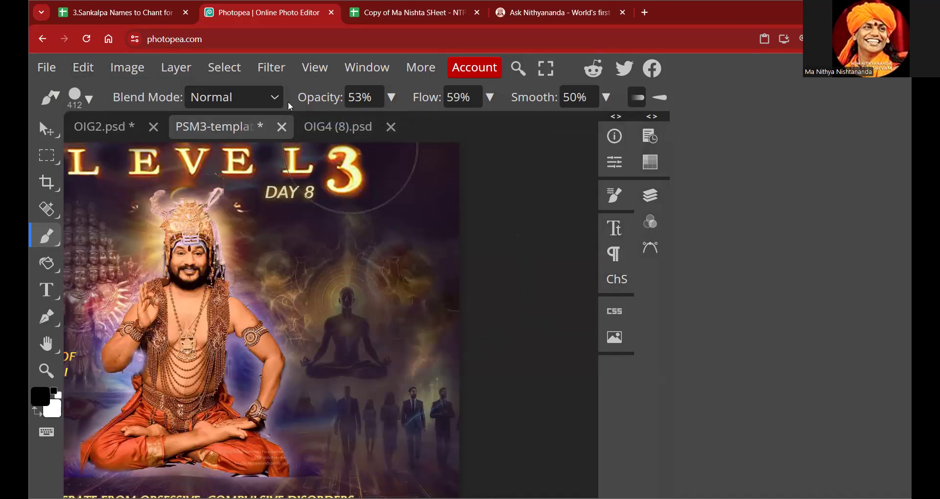
# Set the brush opacity to 12% and paint the Background layer's mask in black over the orb beside the meditating silhouette.
pyautogui.click(391, 98)
pyautogui.moveTo(337, 120); pyautogui.dragTo(309, 125)
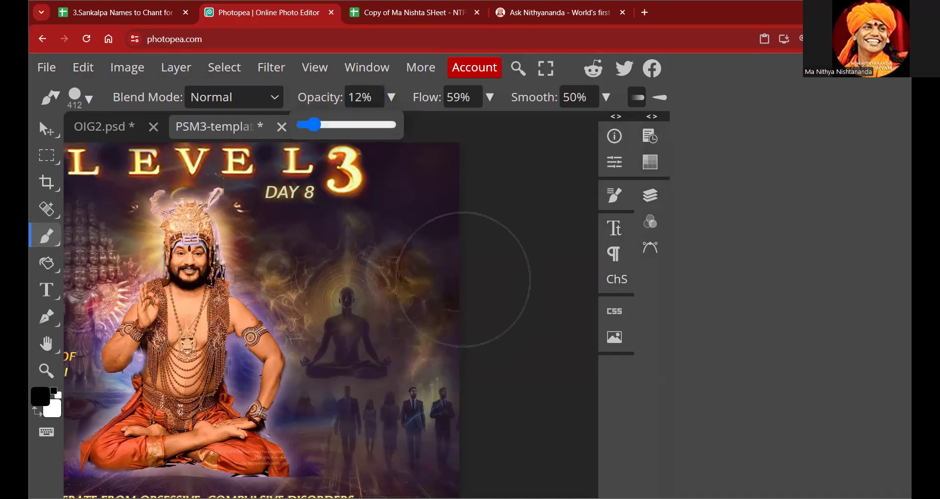
pyautogui.click(440, 265)
pyautogui.moveTo(440, 260)
pyautogui.mouseDown()
pyautogui.moveTo(560, 296)
pyautogui.moveTo(443, 258)
pyautogui.moveTo(537, 271)
pyautogui.moveTo(524, 208)
pyautogui.moveTo(440, 216)
pyautogui.moveTo(469, 274)
pyautogui.mouseUp()
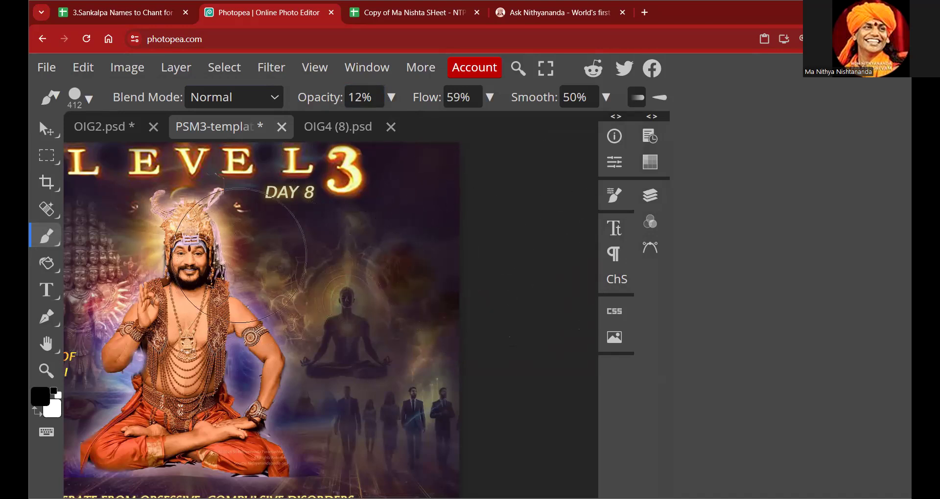
pyautogui.scroll(-2, 567, 336)
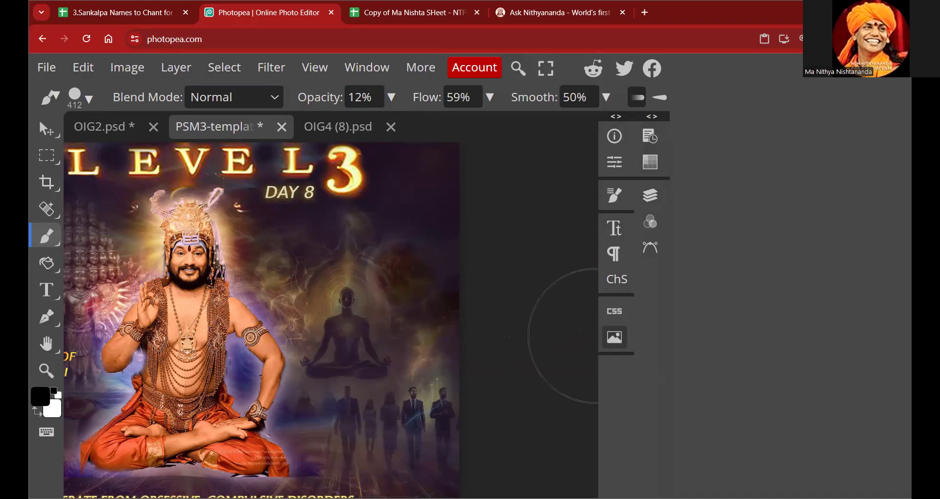
pyautogui.scroll(1, 481, 252)
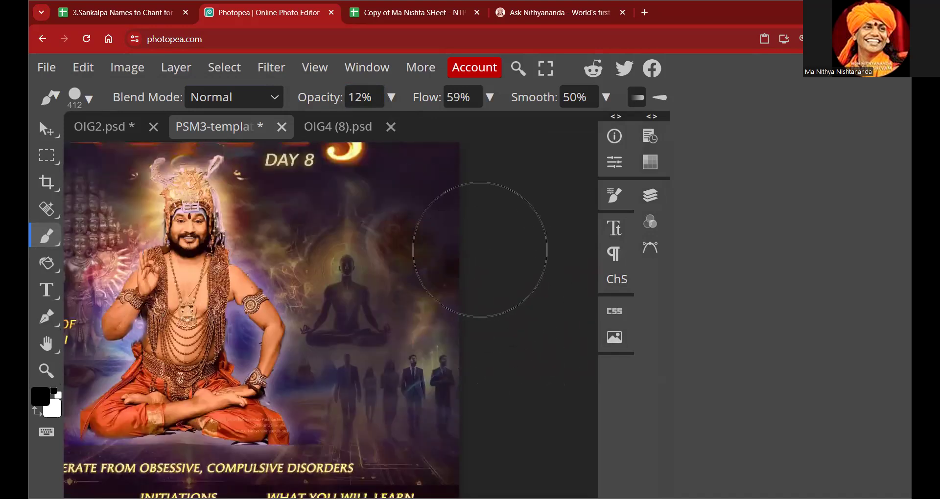
pyautogui.click(435, 225)
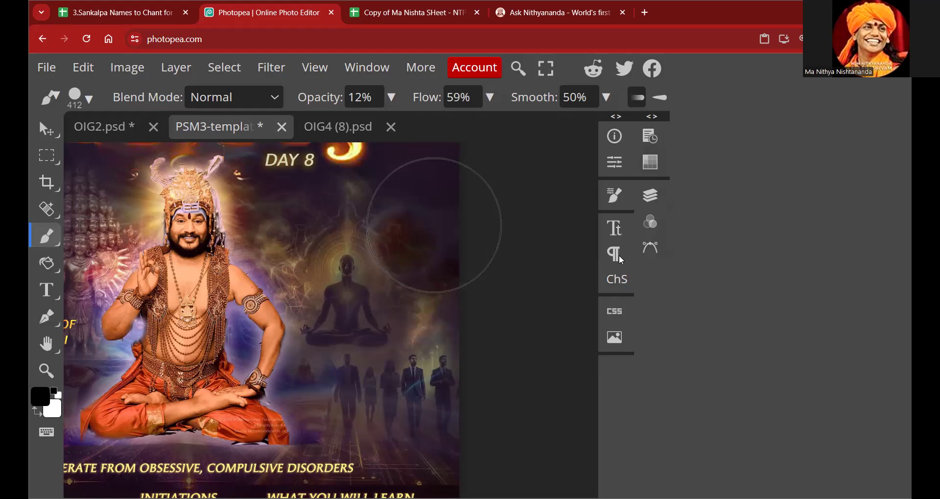
# Switch to the Move tool and undo the accidental shift of the meditation image.
pyautogui.scroll(-2, 508, 281)
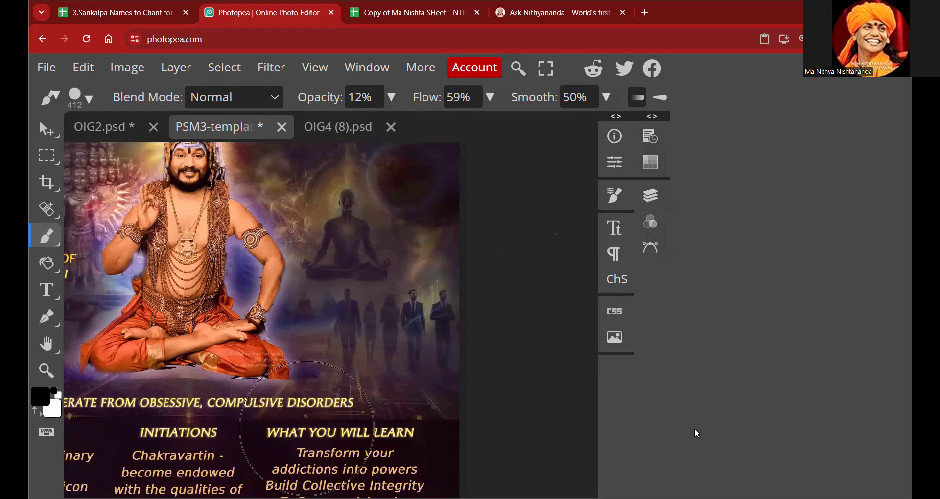
pyautogui.scroll(3, 465, 348)
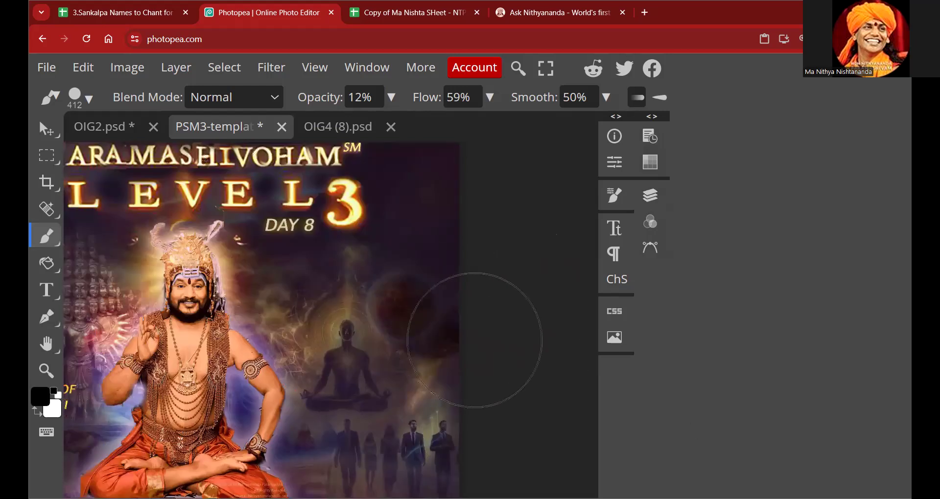
pyautogui.scroll(-2, 475, 340)
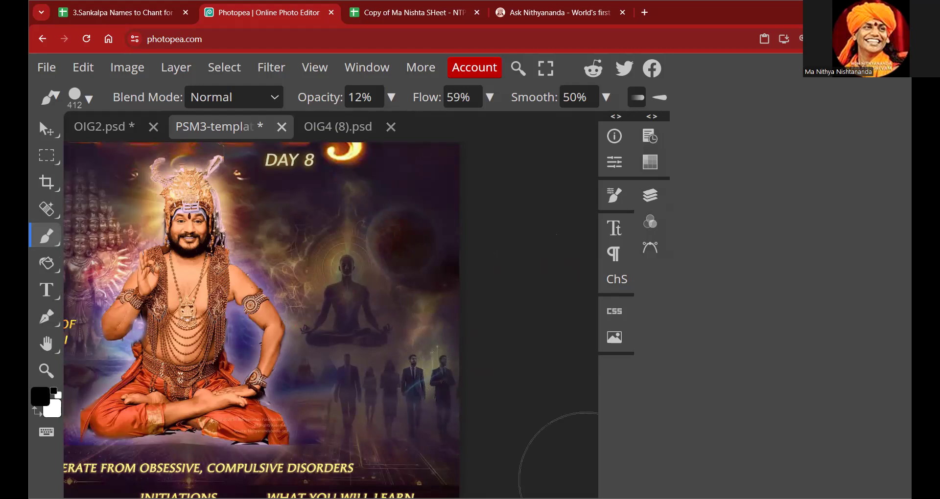
pyautogui.press('v')
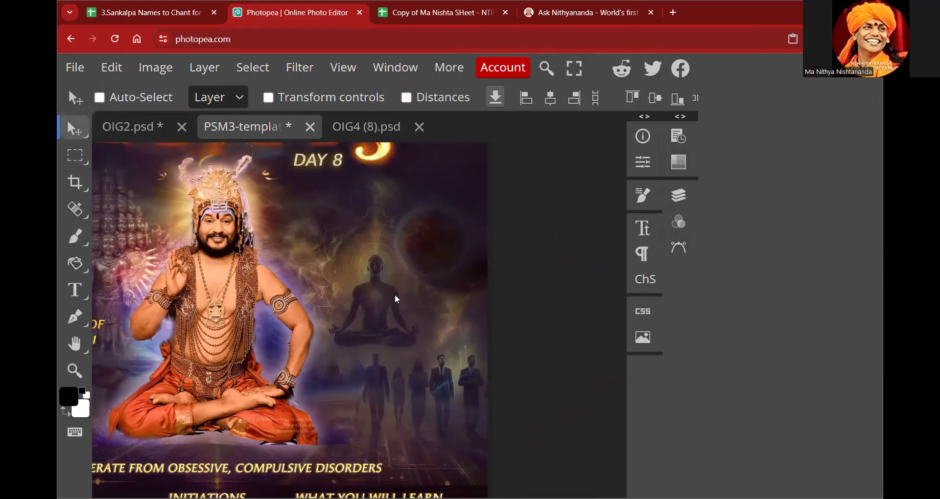
pyautogui.click(112, 67)
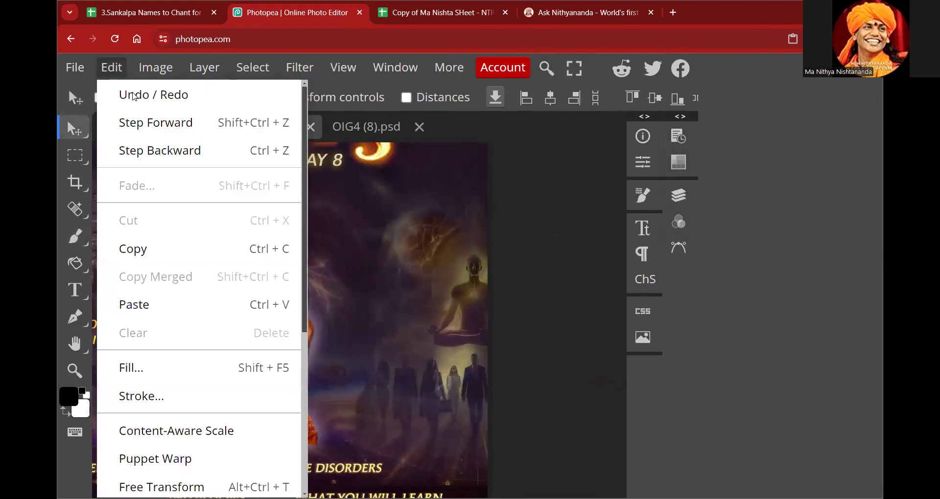
pyautogui.click(131, 100)
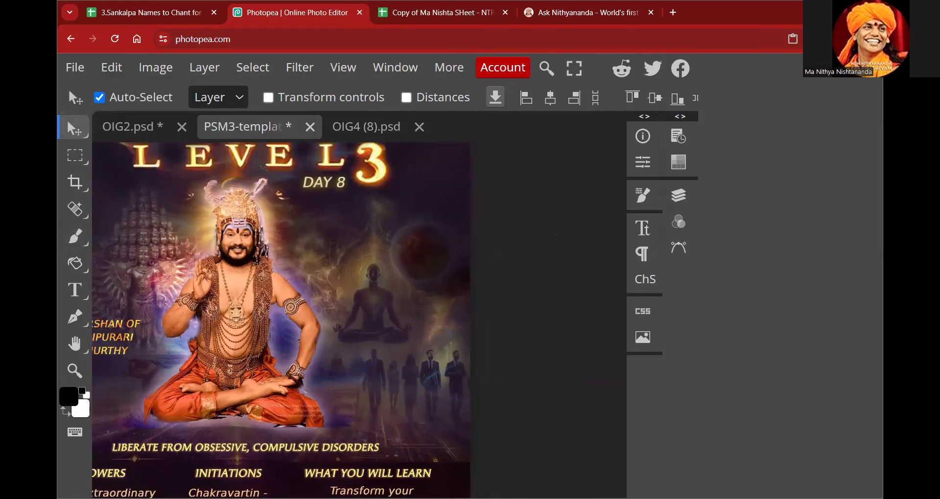
# Select the word TRIPURARI in the "DARSHAN OF TRIPURARI MURTHY" caption with the Type tool.
pyautogui.hotkey('ctrl', '-')
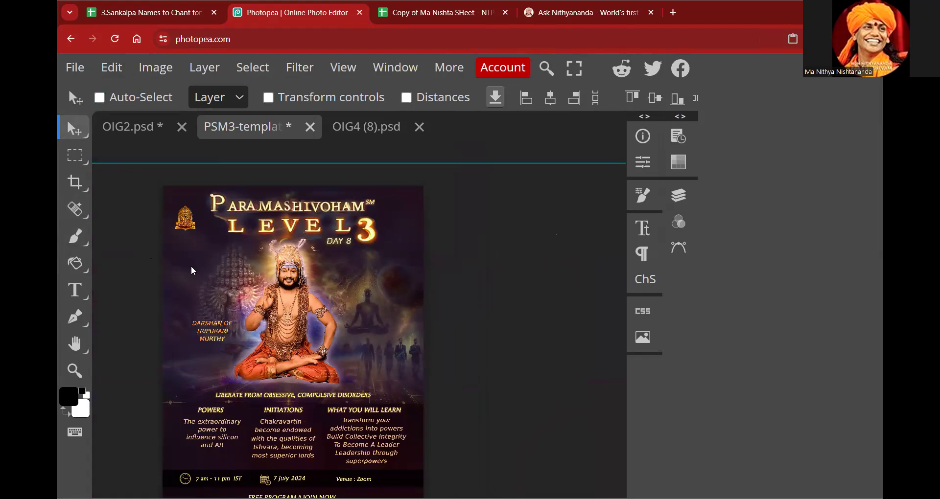
pyautogui.click(74, 371)
pyautogui.click(227, 303)
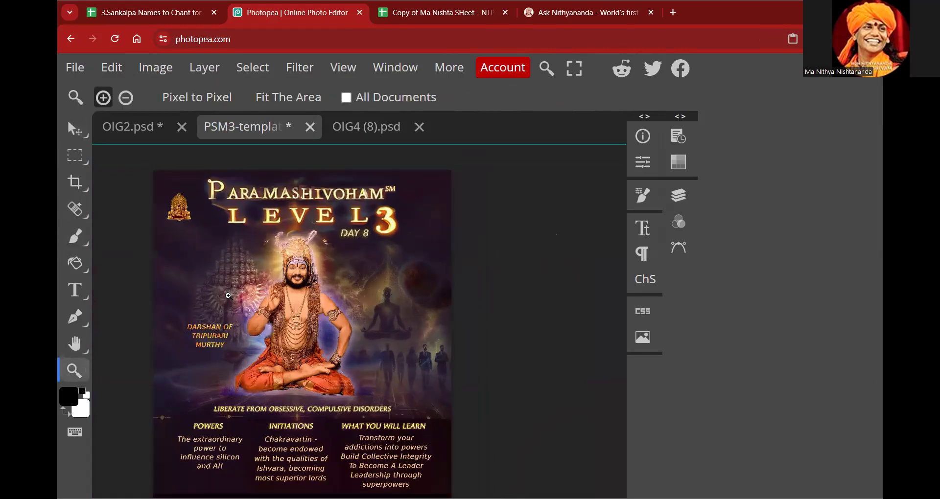
pyautogui.click(230, 304)
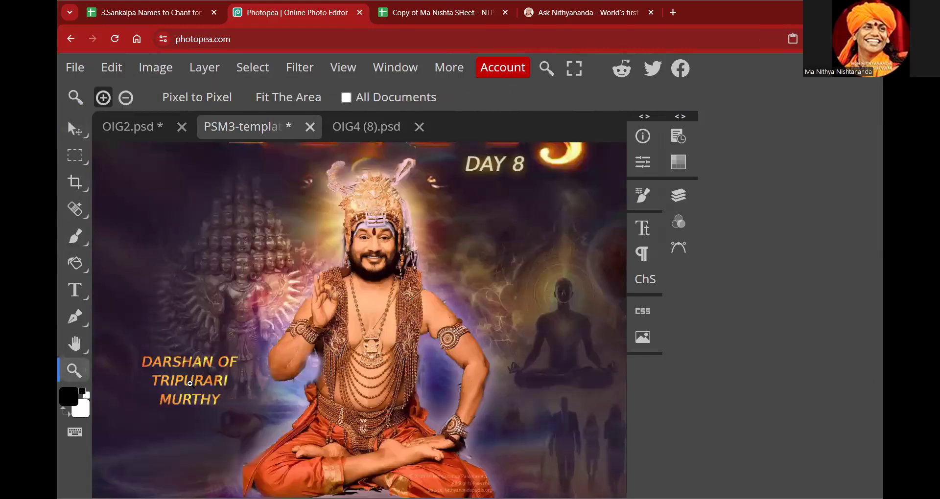
pyautogui.click(191, 385)
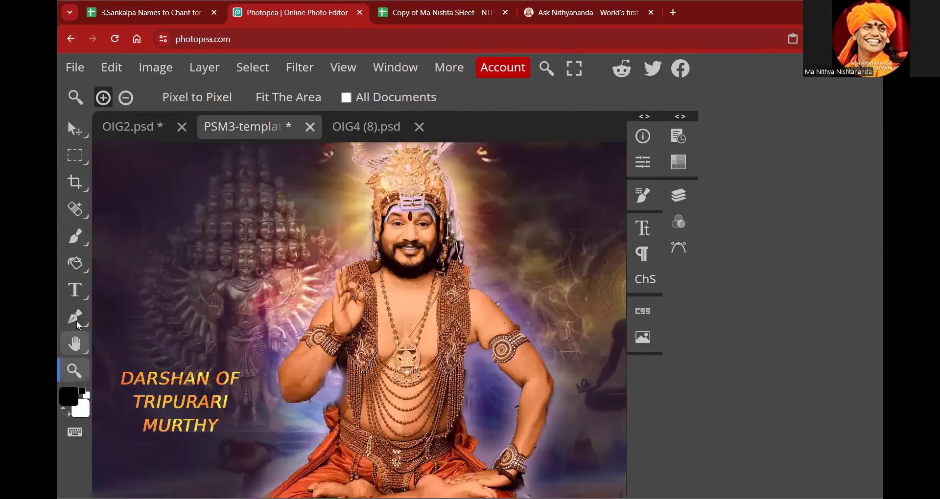
pyautogui.click(75, 290)
pyautogui.moveTo(132, 402); pyautogui.dragTo(229, 402)
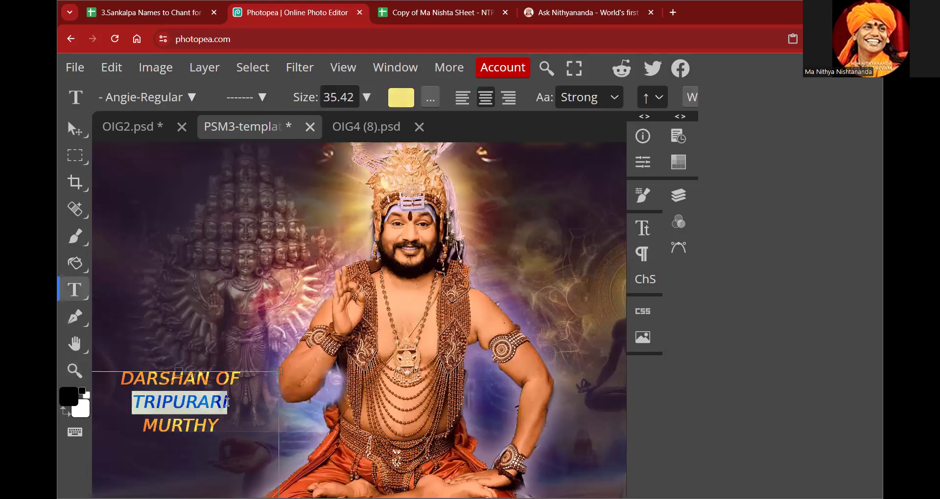
pyautogui.click(672, 14)
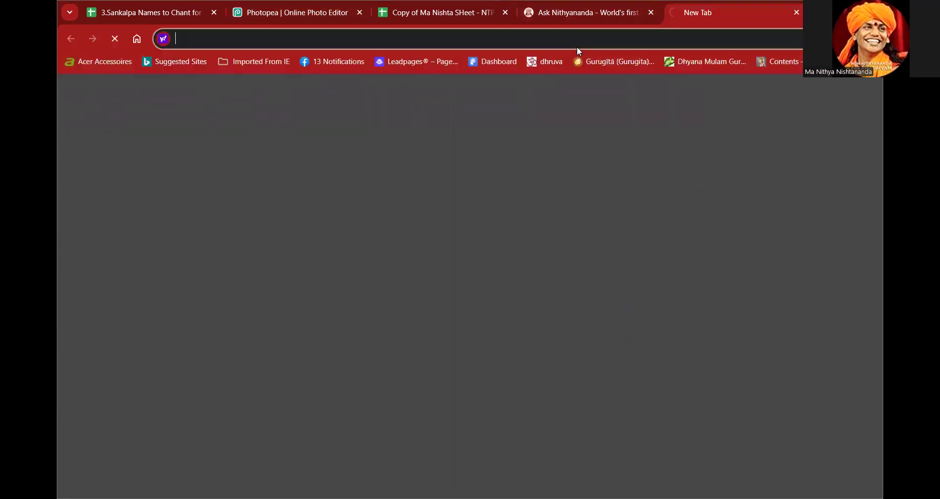
pyautogui.write('goo')
pyautogui.press('Return')
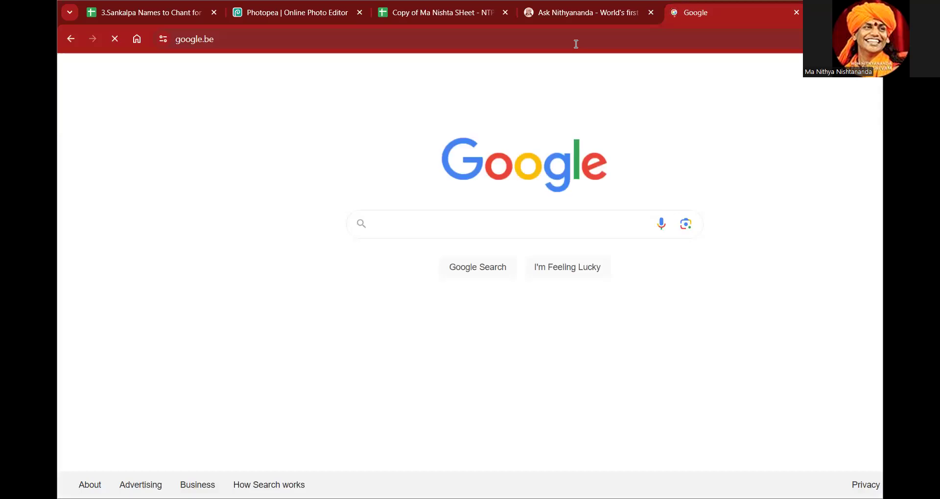
pyautogui.write('Tripurari murthy')
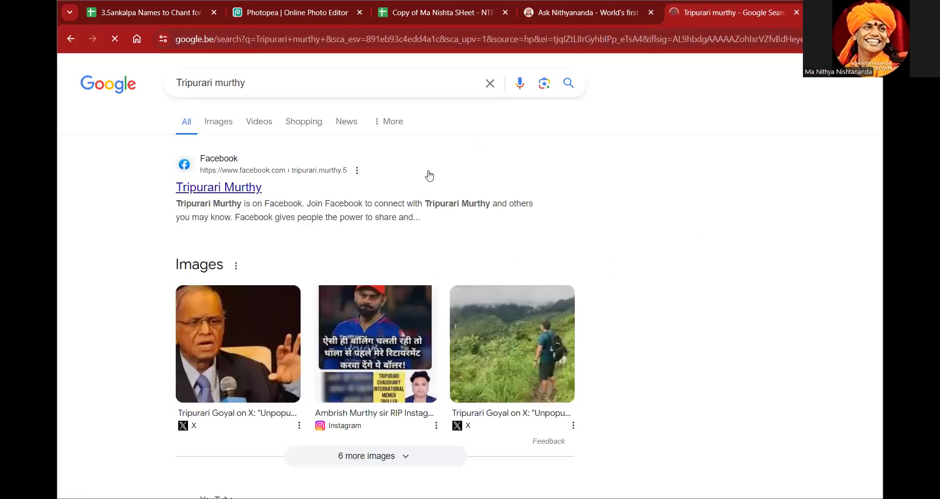
pyautogui.scroll(-5, 428, 174)
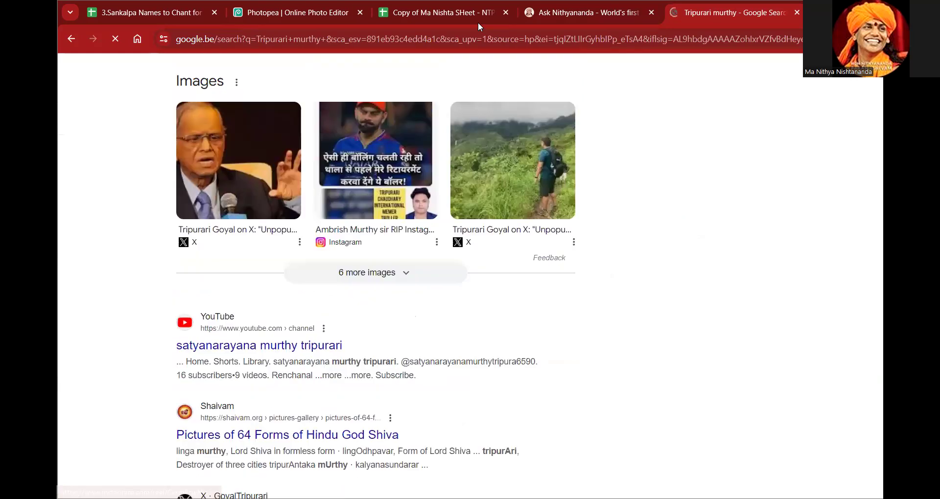
# Switch to the NTP spreadsheet and copy the alternate name Tripurantakar from the Day 8 deity cell D42.
pyautogui.click(389, 13)
pyautogui.doubleClick(377, 378)
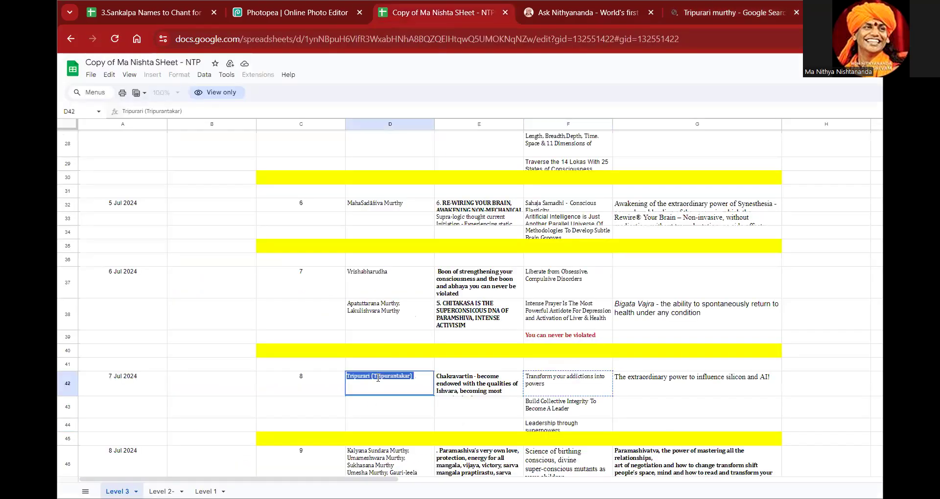
pyautogui.moveTo(372, 377); pyautogui.dragTo(413, 378)
pyautogui.hotkey('ctrl', 'c')
pyautogui.click(725, 23)
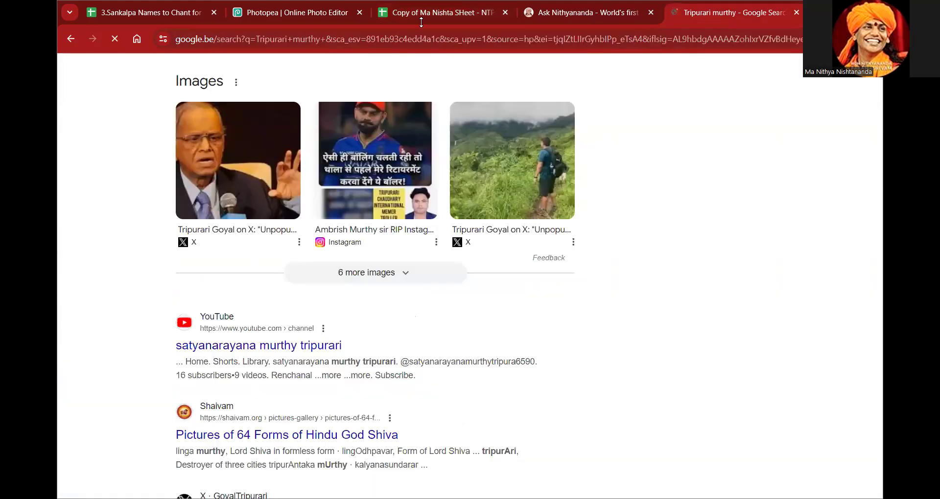
pyautogui.scroll(4, 198, 219)
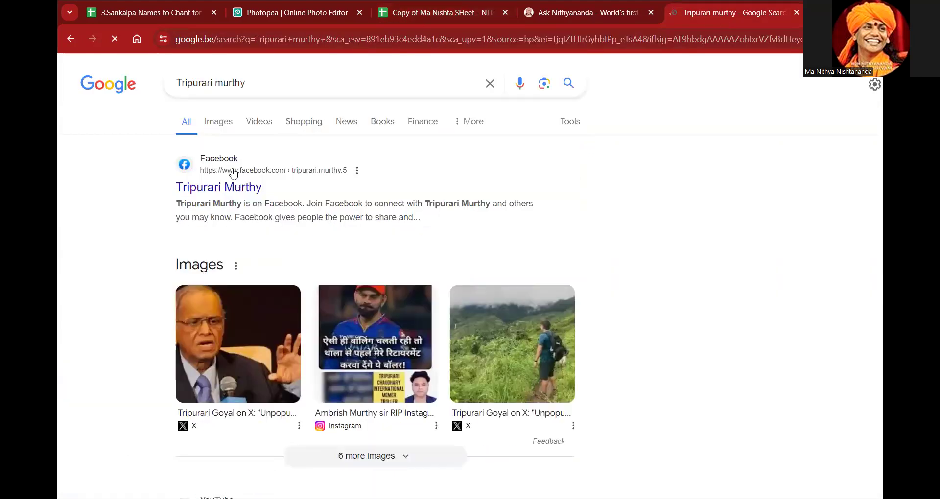
pyautogui.click(228, 129)
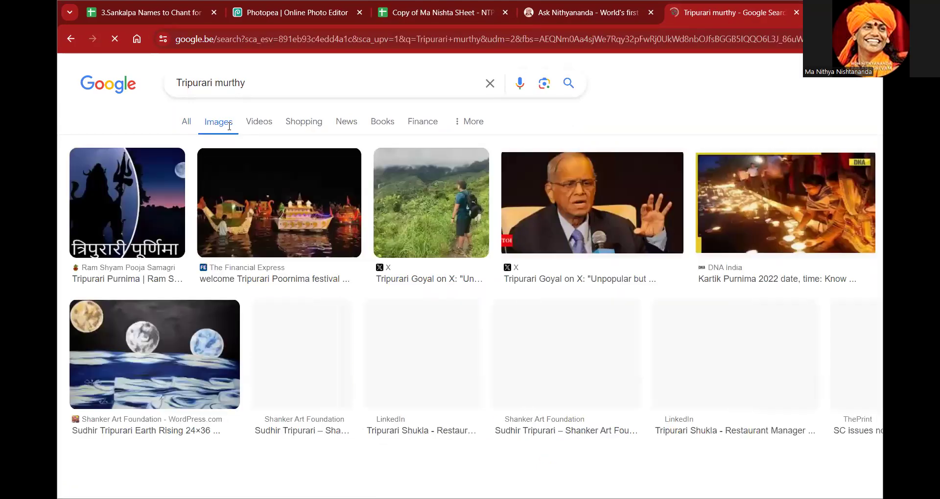
# Search Google Images for "(Tripurantakar)" in place of "Tripurari murthy".
pyautogui.scroll(-5, 300, 300)
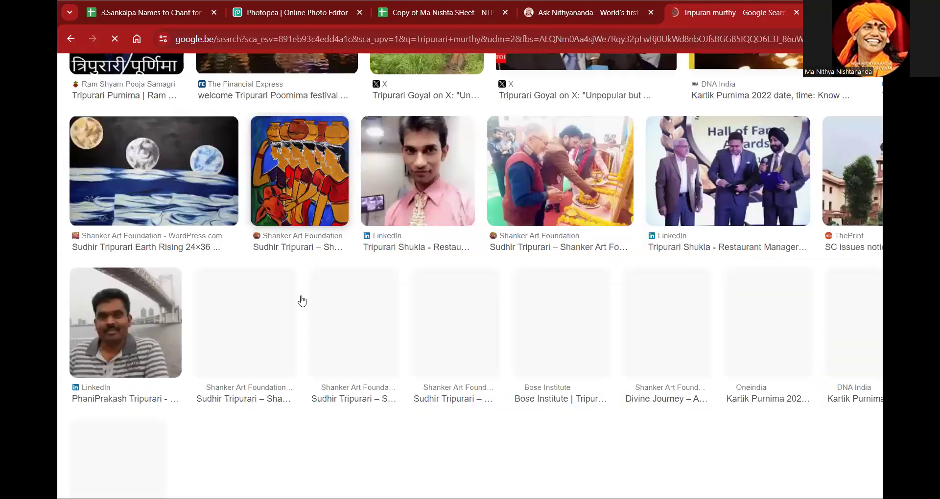
pyautogui.scroll(5, 244, 210)
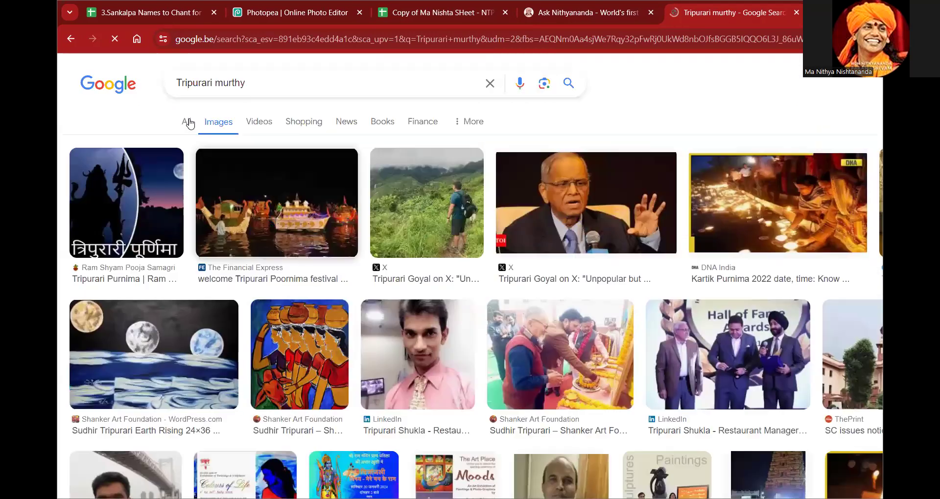
pyautogui.tripleClick(256, 95)
pyautogui.hotkey('ctrl', 'v')
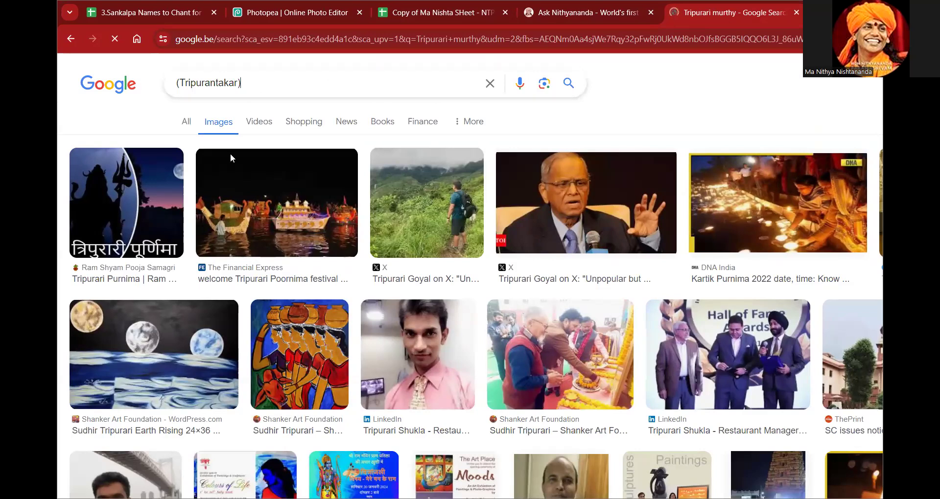
pyautogui.scroll(-5, 281, 248)
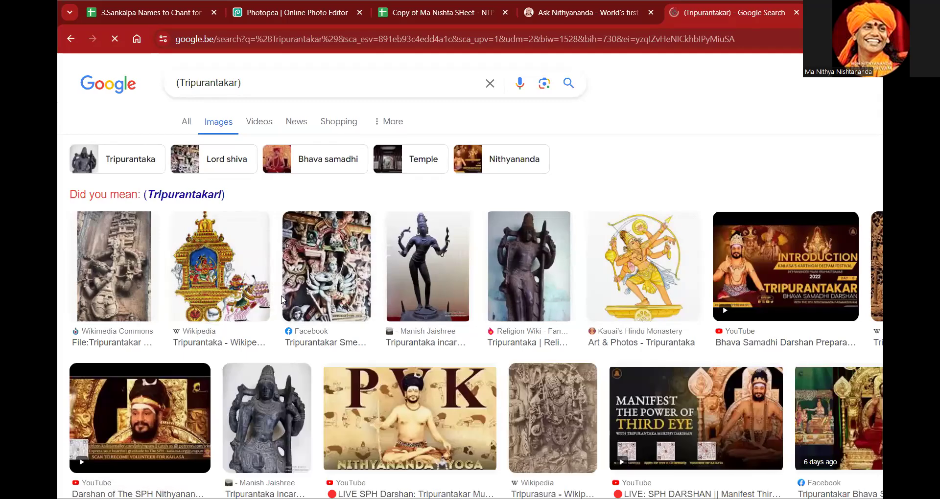
# Look through the "(Tripurantakar)" image results for a suitable depiction of the deity.
pyautogui.scroll(-1, 282, 300)
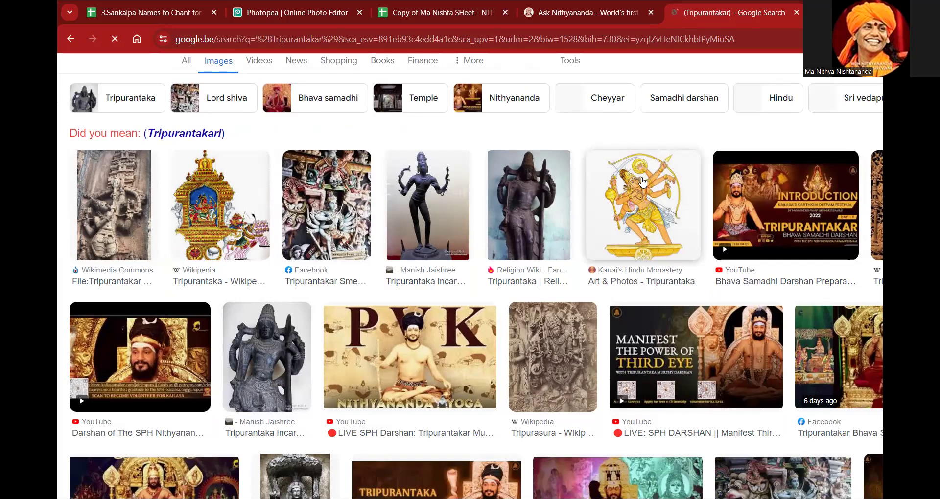
pyautogui.scroll(-2, 646, 255)
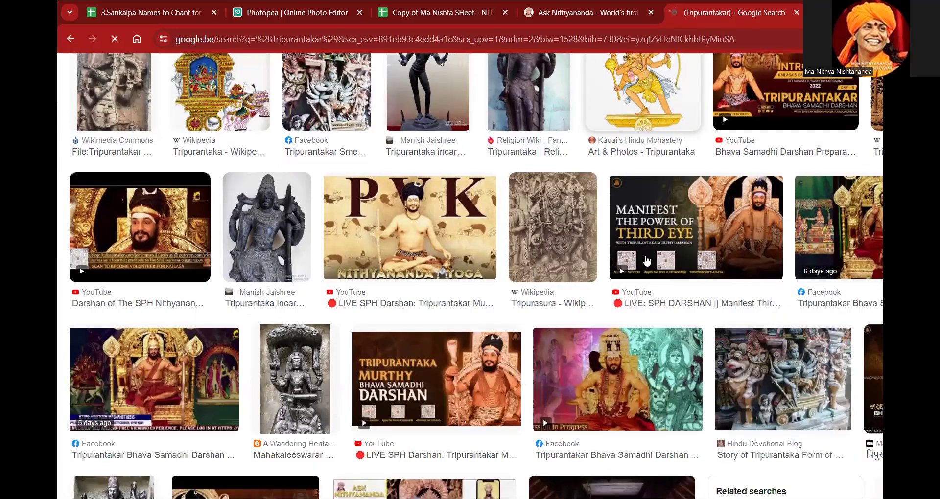
pyautogui.scroll(-1, 646, 261)
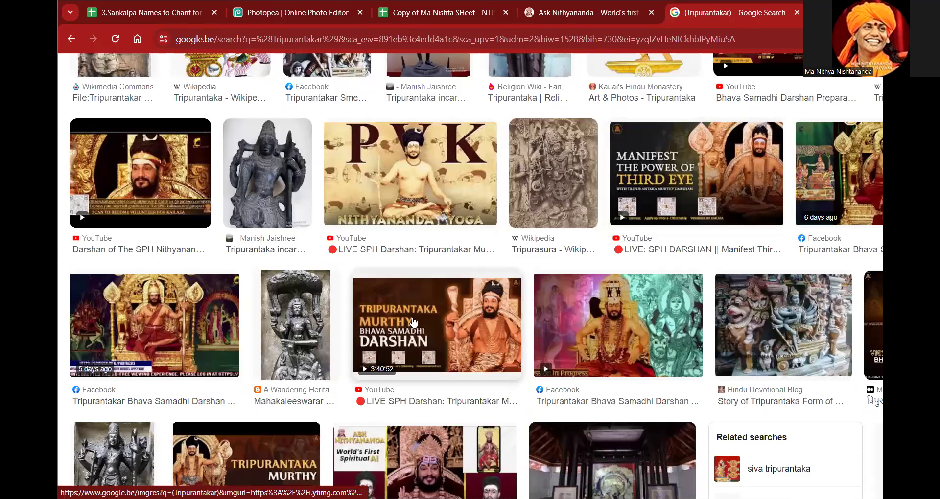
pyautogui.scroll(-3, 413, 321)
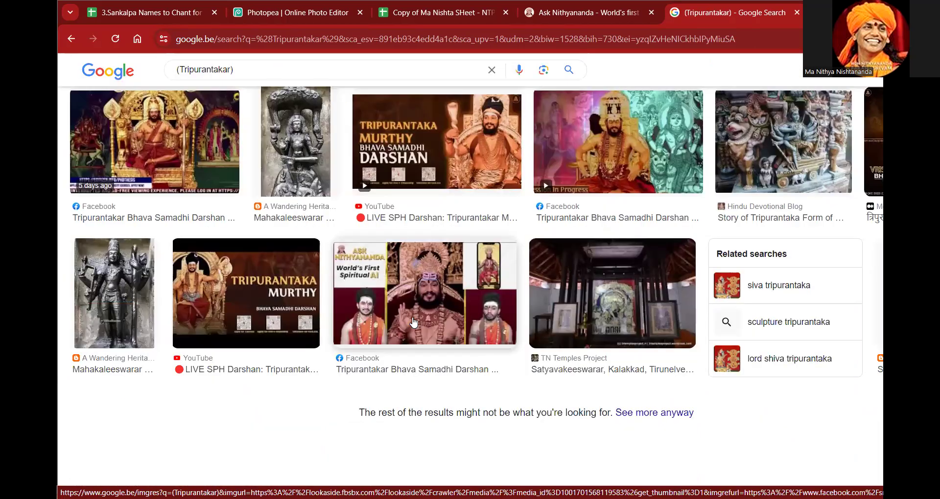
pyautogui.scroll(2, 413, 322)
pyautogui.scroll(5, 414, 323)
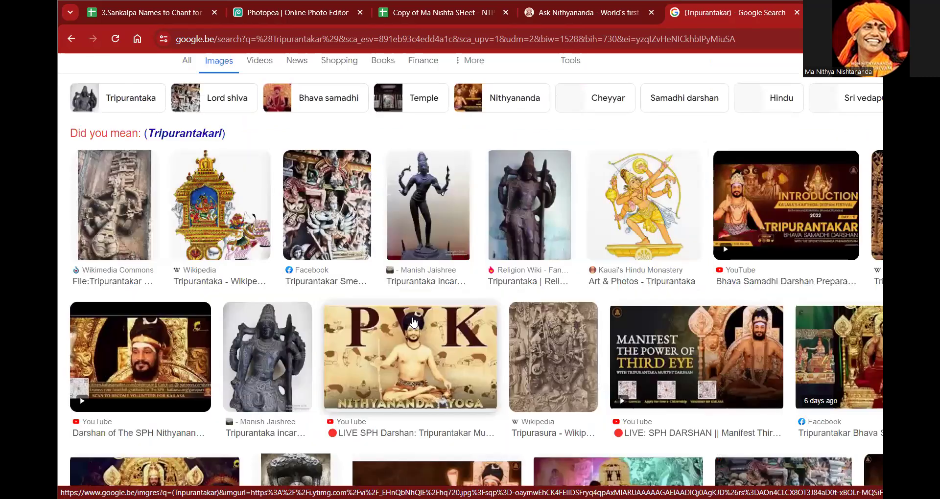
pyautogui.scroll(1, 415, 321)
# Preview the Kauai's Hindu Monastery Tripurantaka artwork and look over its related images.
pyautogui.click(644, 262)
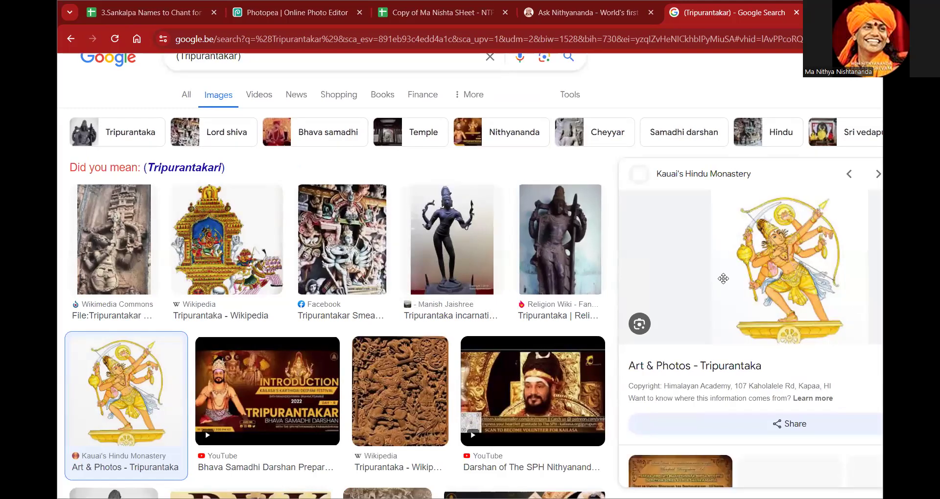
pyautogui.scroll(-4, 723, 279)
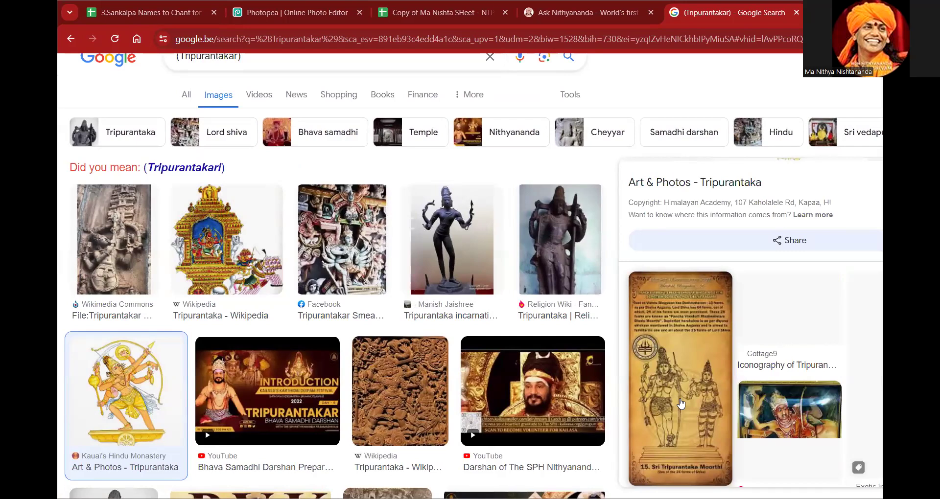
pyautogui.scroll(-5, 681, 403)
pyautogui.scroll(5, 680, 403)
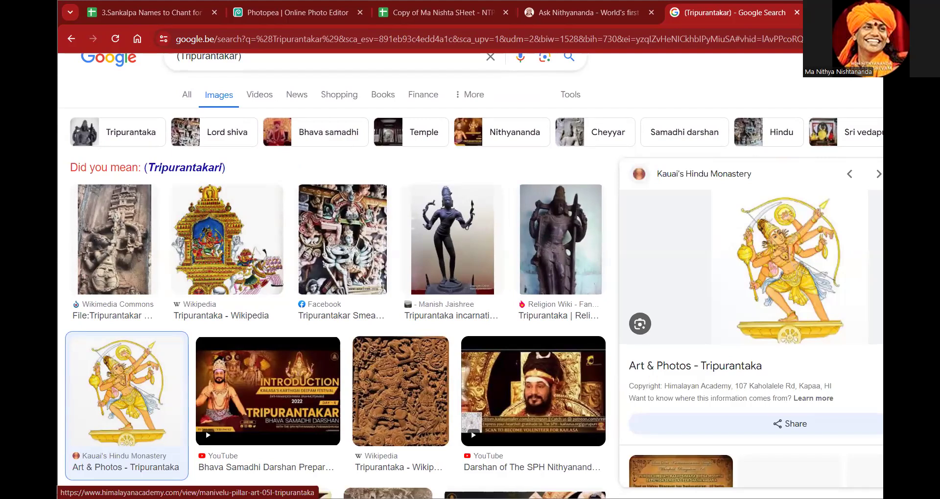
# Open canva.com in a new browser tab.
pyautogui.hotkey('ctrl', 't')
pyautogui.write('canva.com')
pyautogui.press('Return')
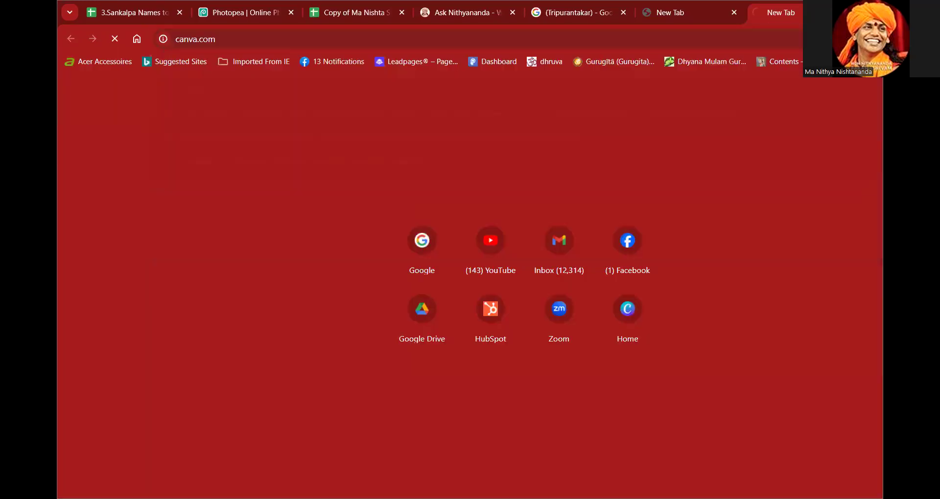
# Return to the "(Tripurantakar)" image results, browse further down and preview the YouTube Tripurantaka Murthy Bhava Samadhi Darshan banner.
pyautogui.click(563, 11)
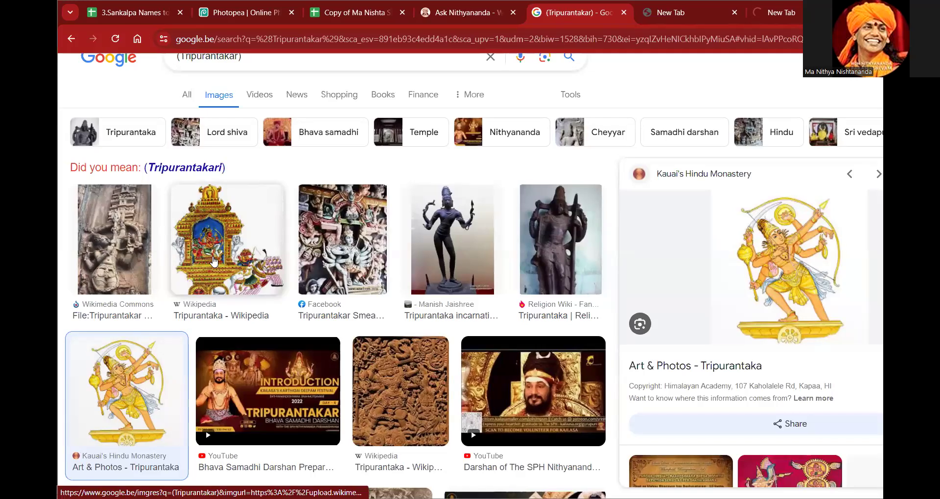
pyautogui.scroll(-1, 214, 262)
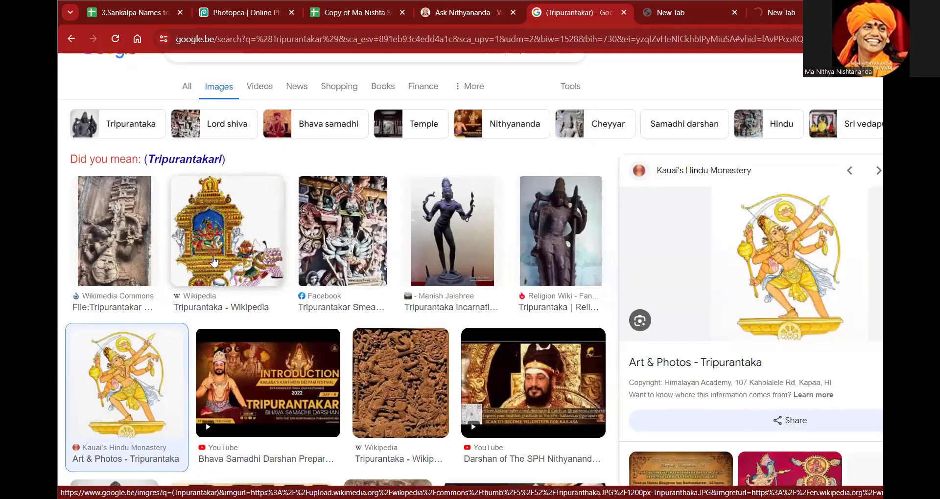
pyautogui.scroll(-5, 214, 262)
pyautogui.scroll(-5, 214, 262)
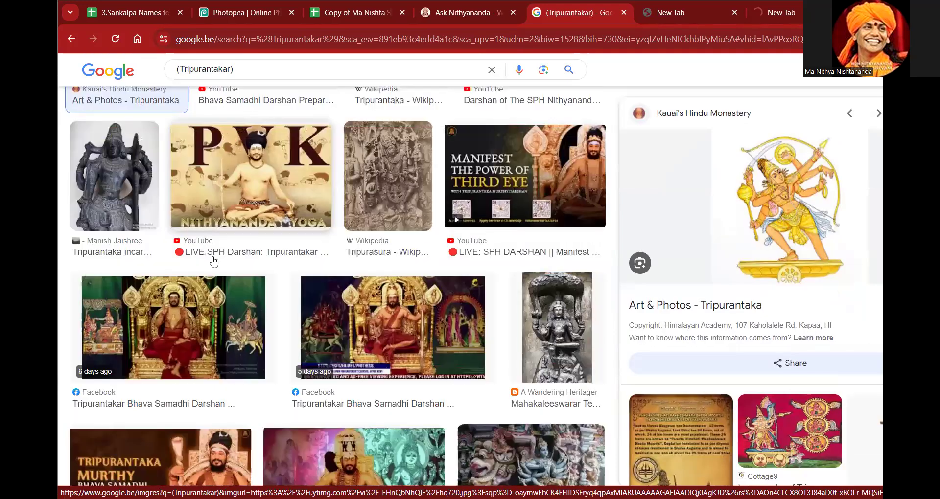
pyautogui.scroll(-3, 214, 262)
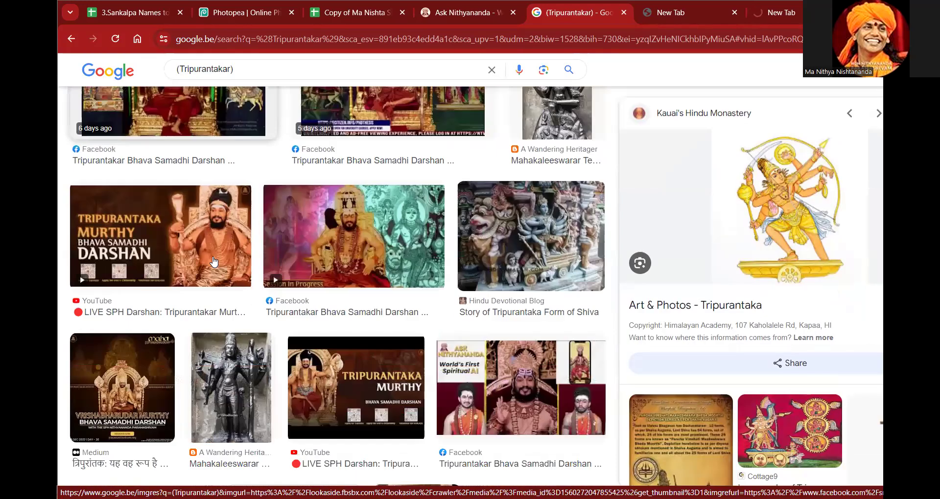
pyautogui.scroll(-1, 466, 368)
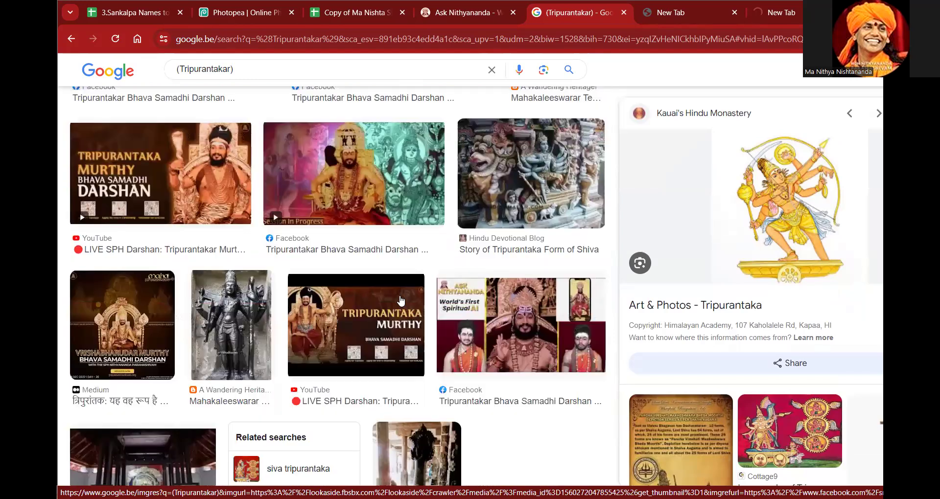
pyautogui.click(389, 321)
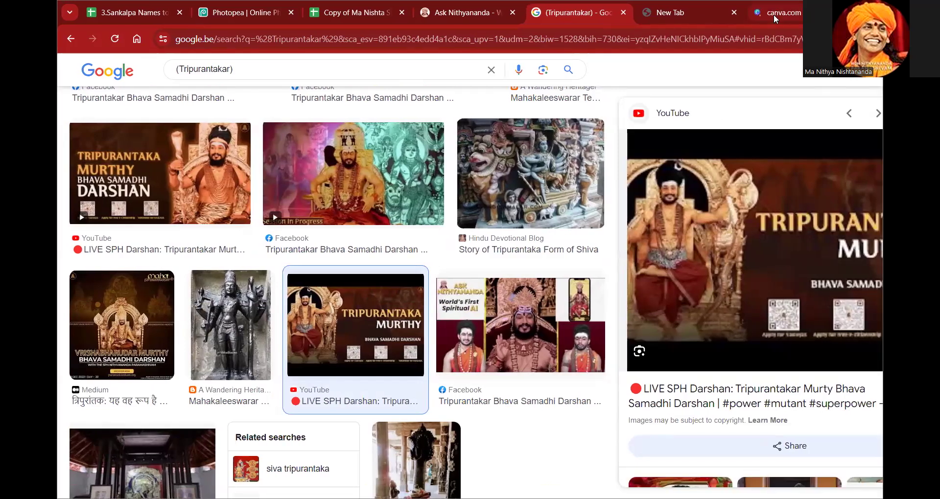
# Close the empty browser tab and review the "(Tripurantakar)" image results again for a deity picture to use.
pyautogui.click(728, 16)
pyautogui.click(733, 13)
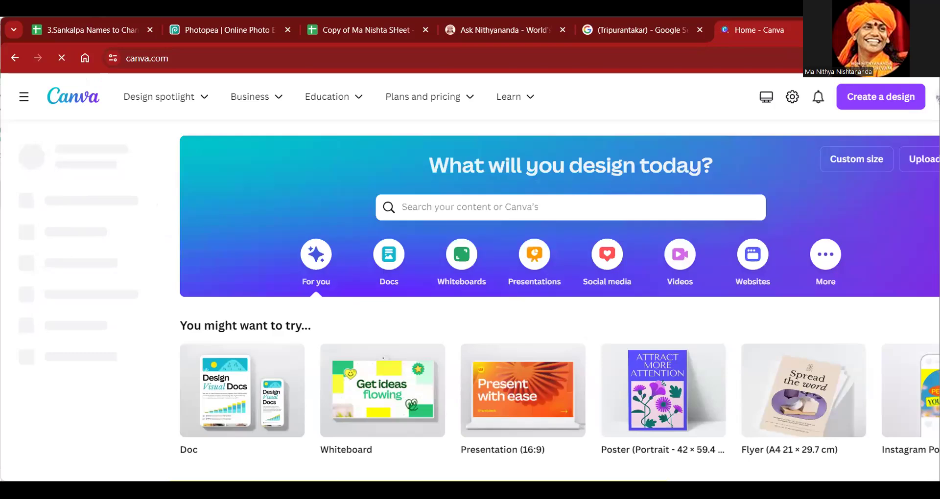
pyautogui.click(641, 28)
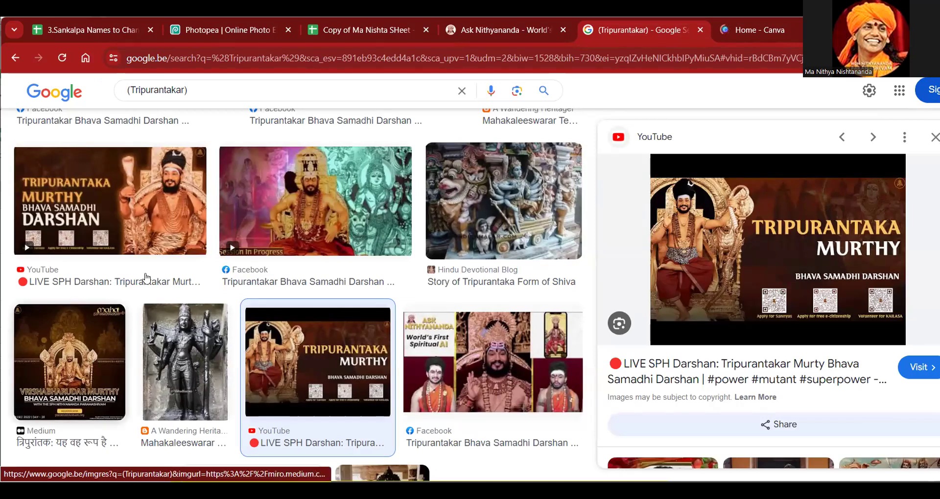
pyautogui.scroll(-4, 333, 247)
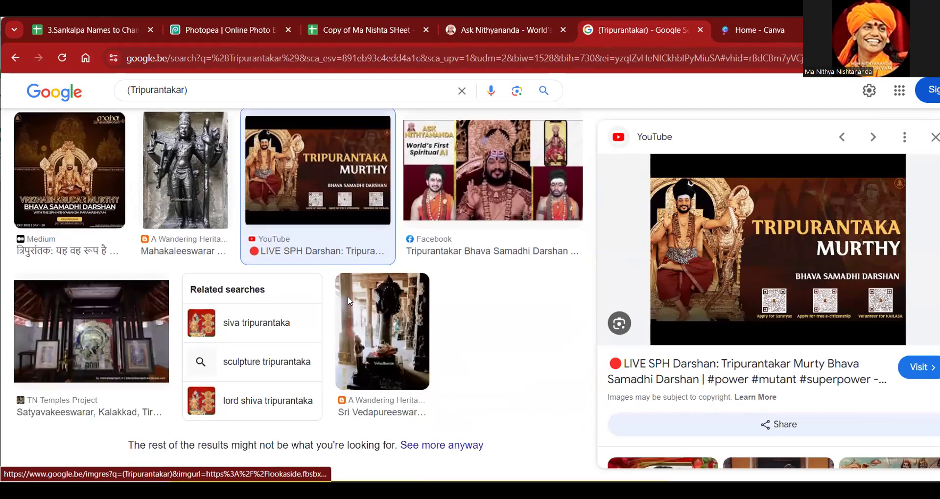
pyautogui.scroll(6, 348, 301)
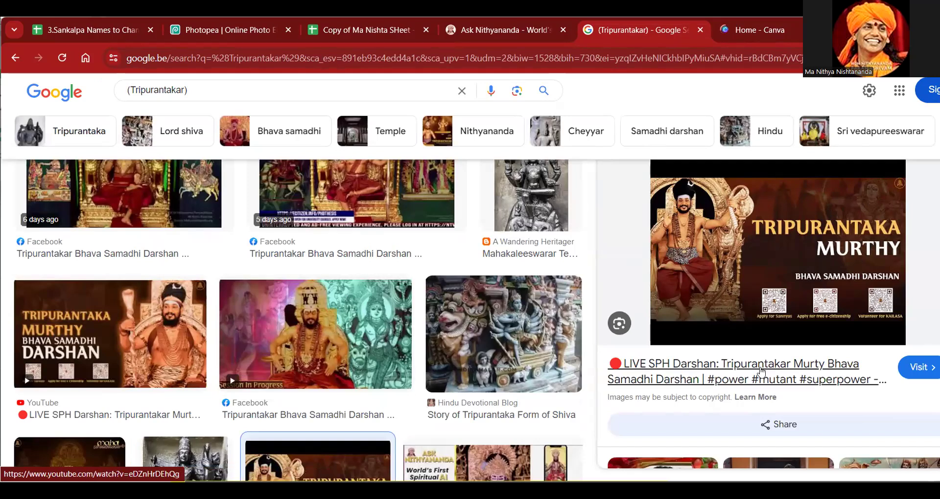
pyautogui.scroll(10, 358, 318)
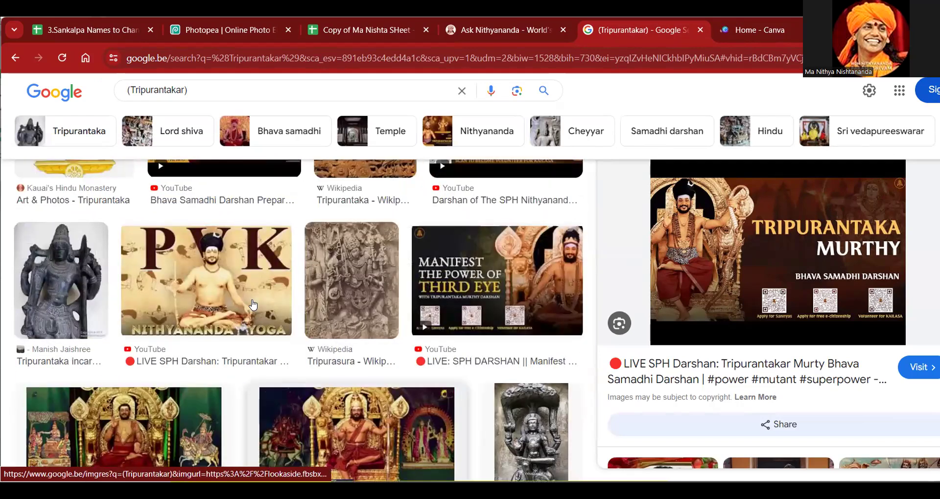
pyautogui.scroll(3, 95, 366)
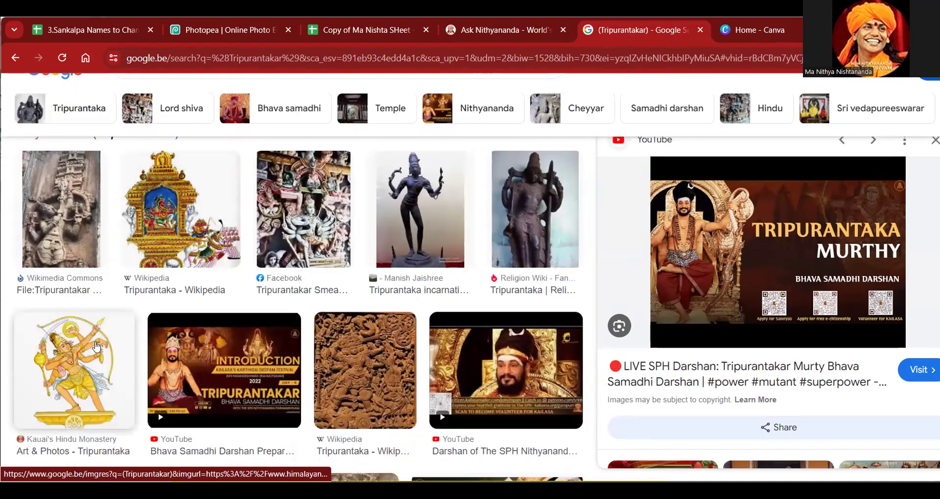
# Save the Kauai's Hindu Monastery Tripurantaka artwork to the Downloads folder as the JPEG "images (1)".
pyautogui.rightClick(799, 245)
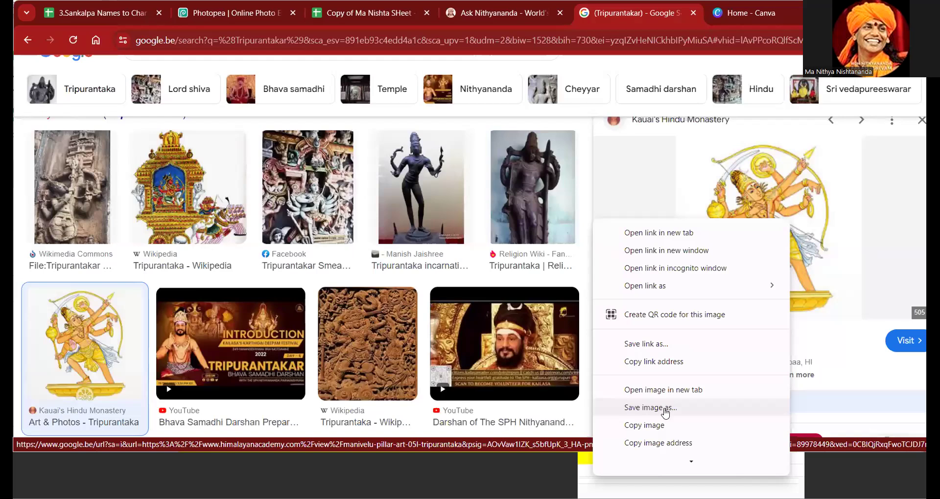
pyautogui.click(664, 409)
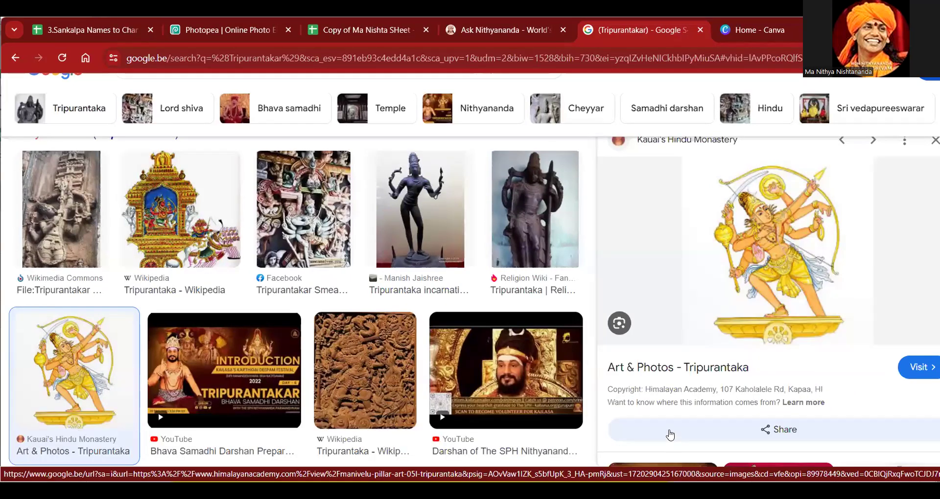
pyautogui.scroll(2, 546, 244)
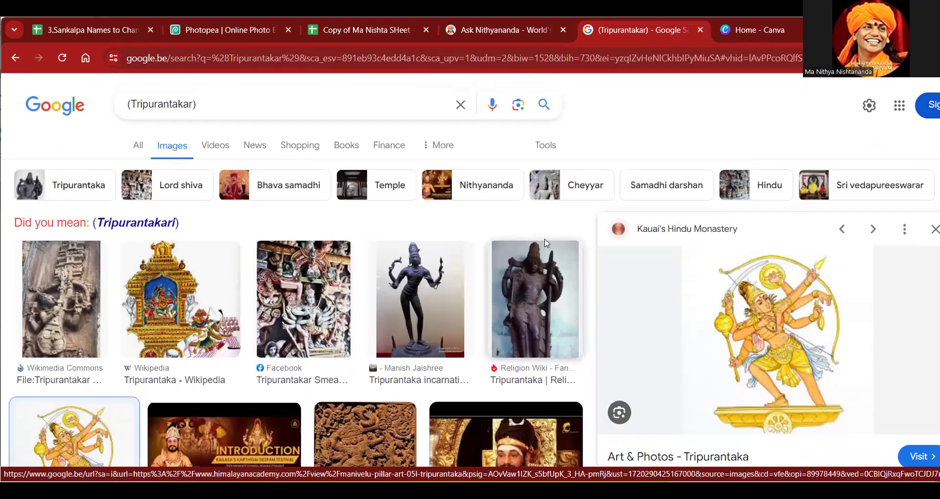
pyautogui.scroll(-3, 764, 235)
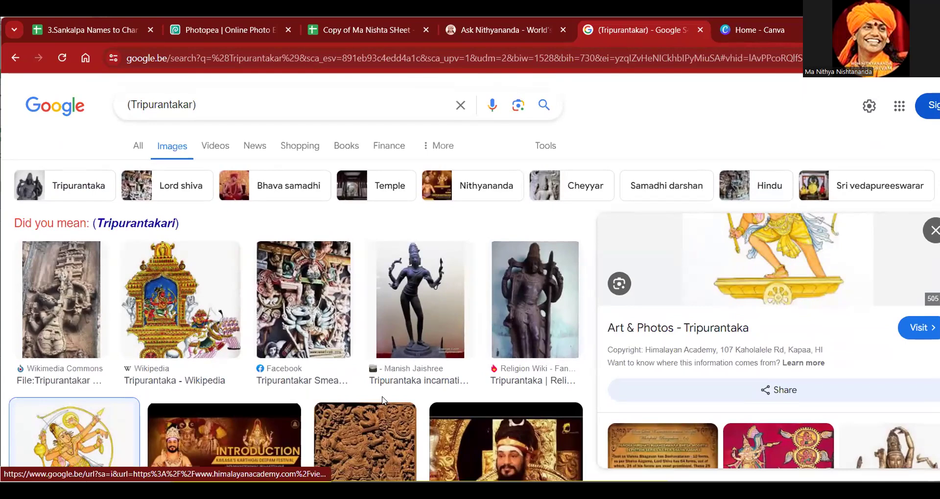
pyautogui.click(383, 401)
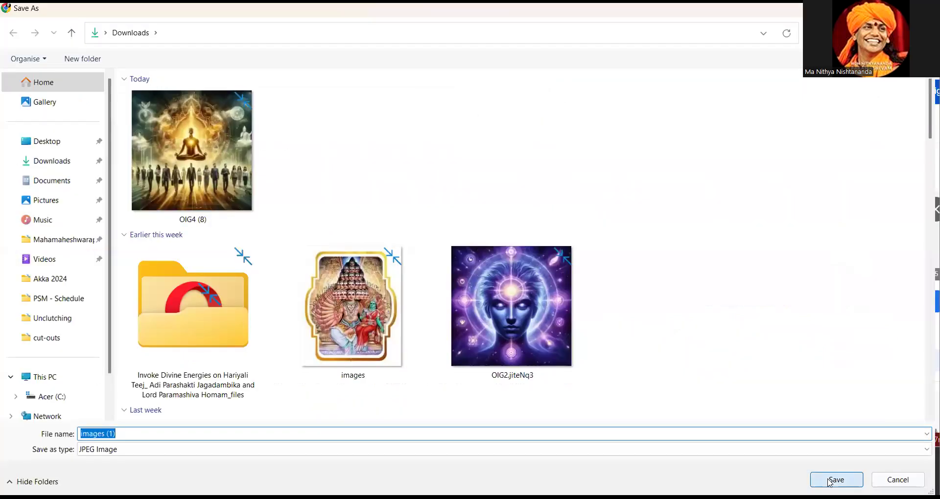
pyautogui.click(830, 481)
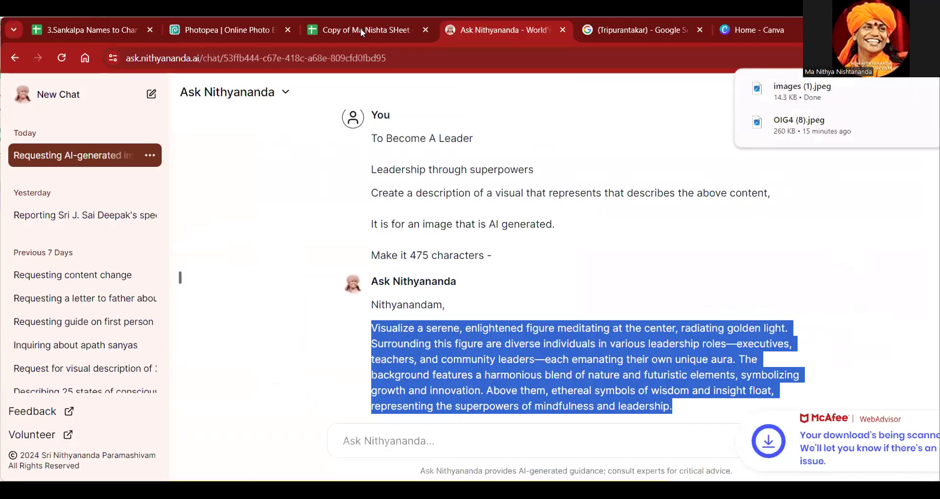
# Switch to Photopea and open the downloaded Tripurantaka picture "images (1)" as its own document.
pyautogui.click(192, 31)
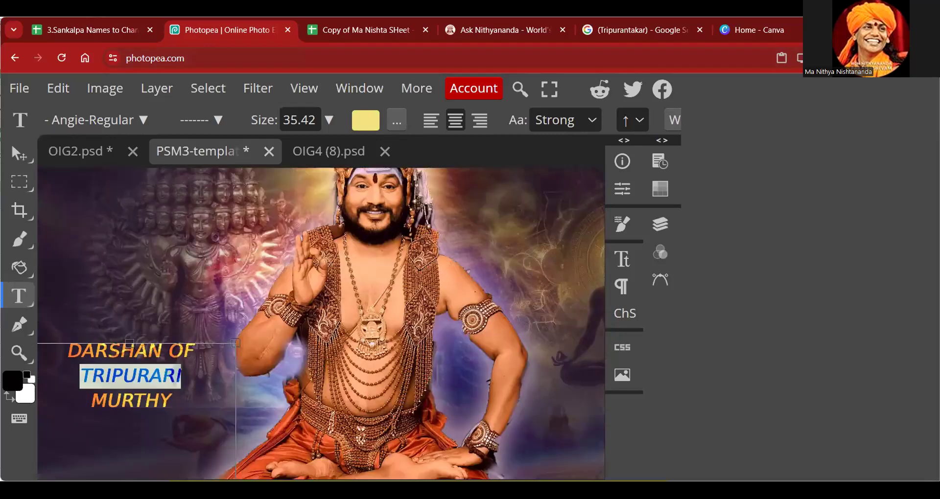
pyautogui.click(19, 88)
pyautogui.click(49, 149)
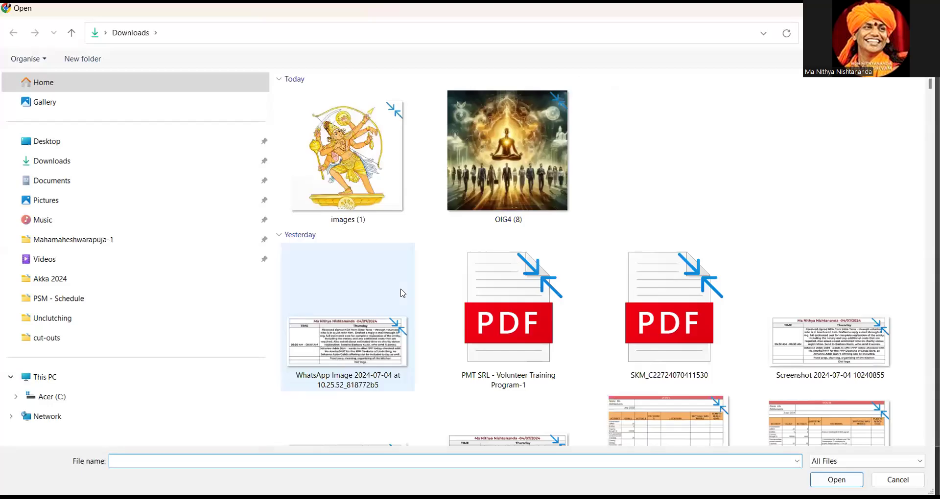
pyautogui.click(372, 171)
pyautogui.doubleClick(372, 170)
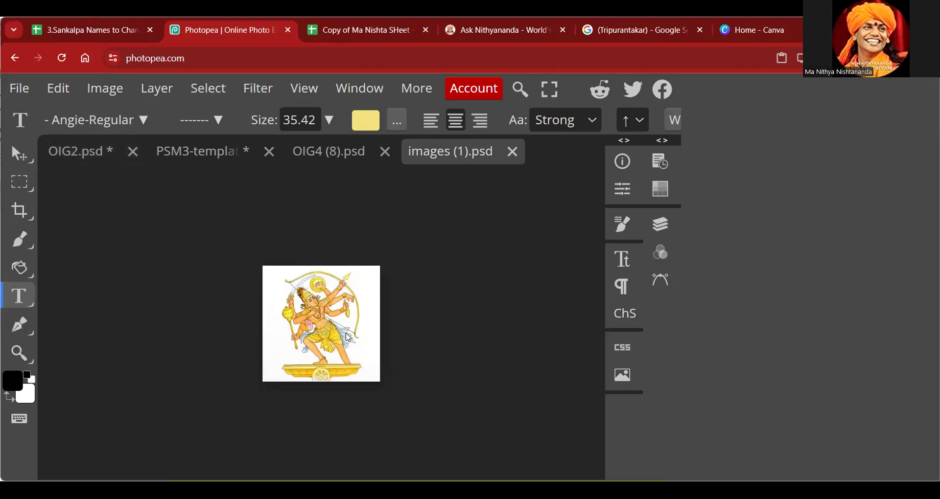
pyautogui.click(105, 89)
pyautogui.scroll(-3, 169, 341)
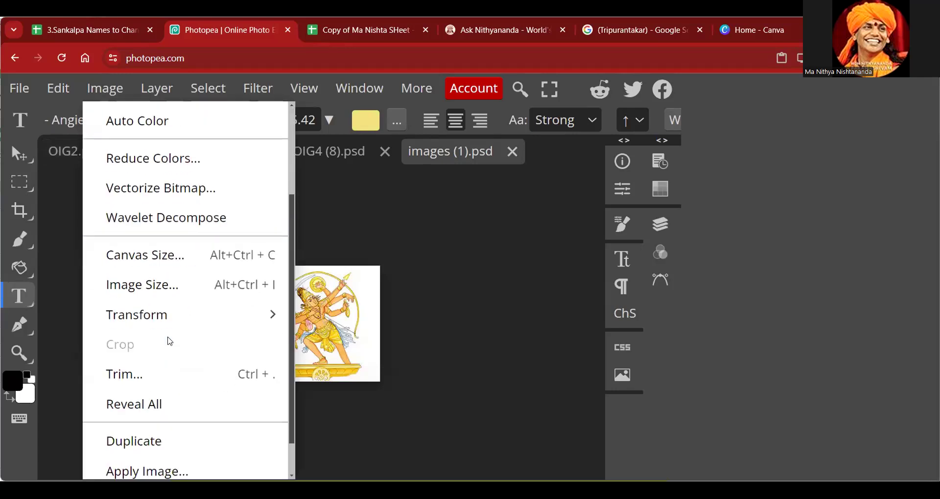
pyautogui.scroll(-1, 170, 341)
pyautogui.scroll(4, 169, 341)
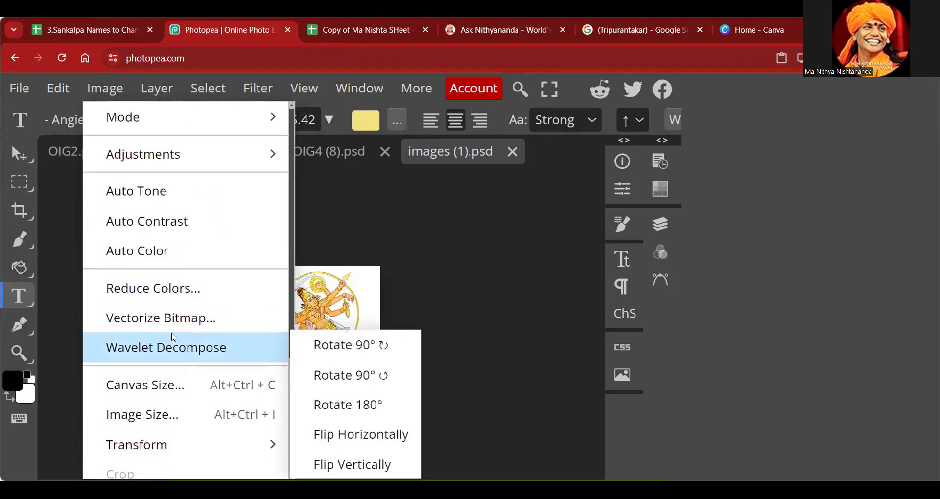
pyautogui.click(114, 92)
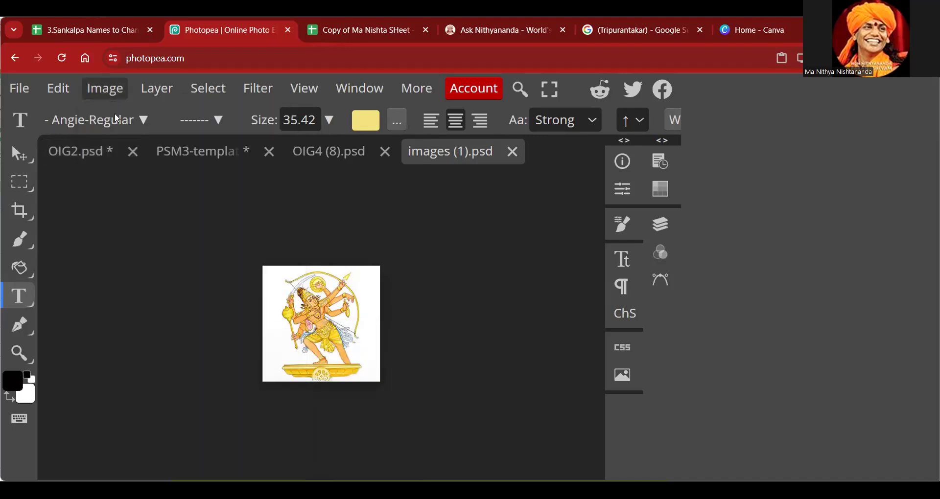
pyautogui.click(157, 88)
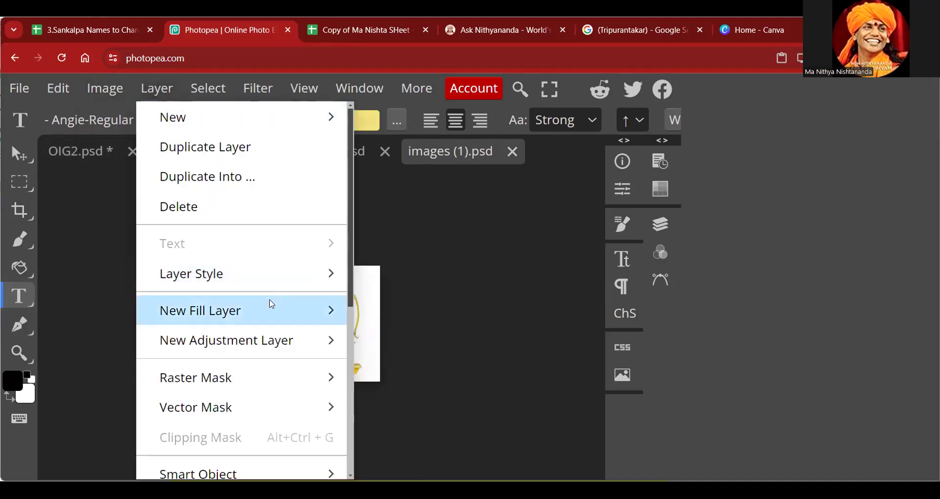
pyautogui.scroll(-6, 271, 305)
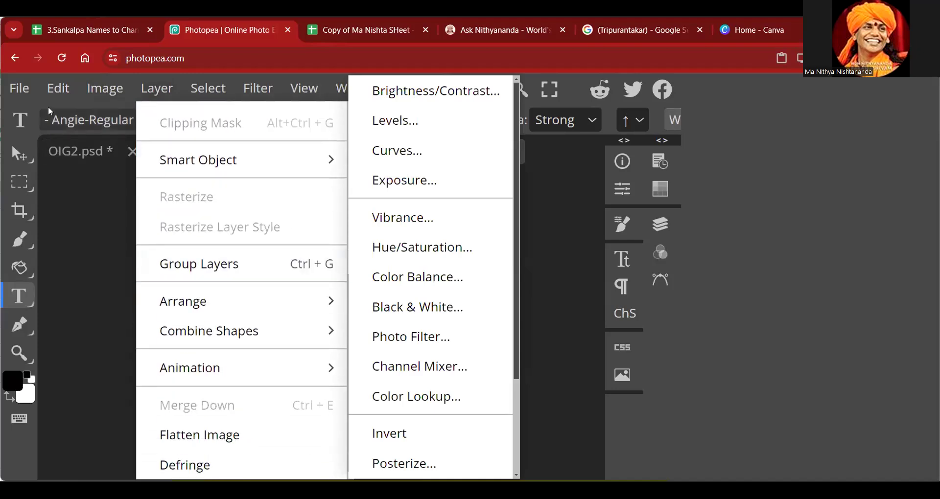
pyautogui.click(57, 88)
pyautogui.click(58, 88)
pyautogui.scroll(-5, 185, 331)
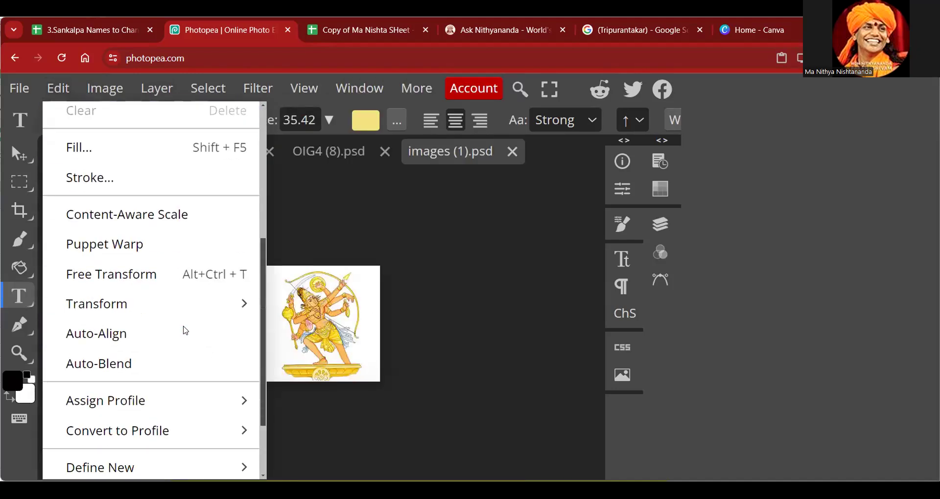
pyautogui.scroll(-2, 185, 332)
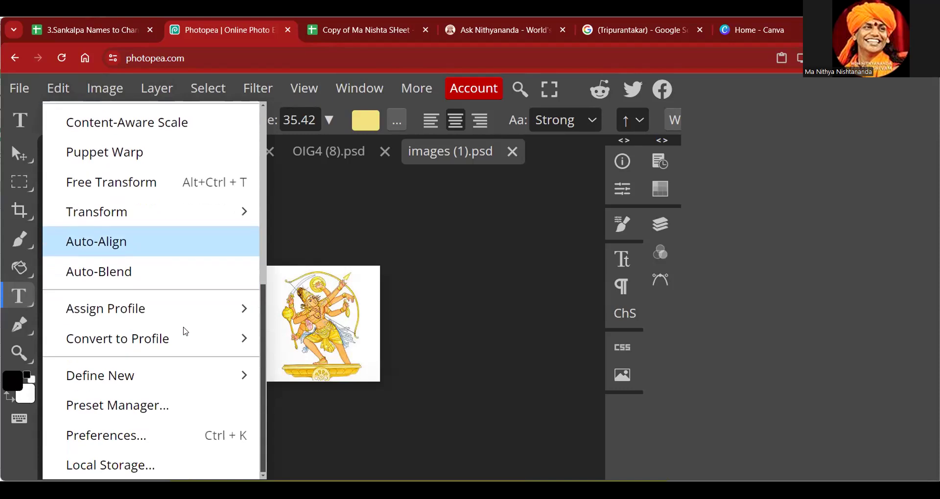
pyautogui.scroll(3, 185, 330)
pyautogui.scroll(4, 184, 332)
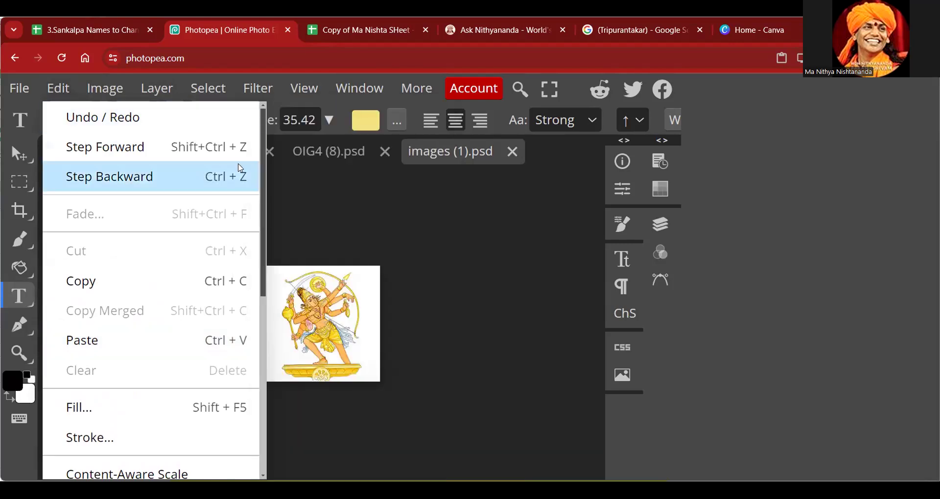
pyautogui.moveTo(177, 99)
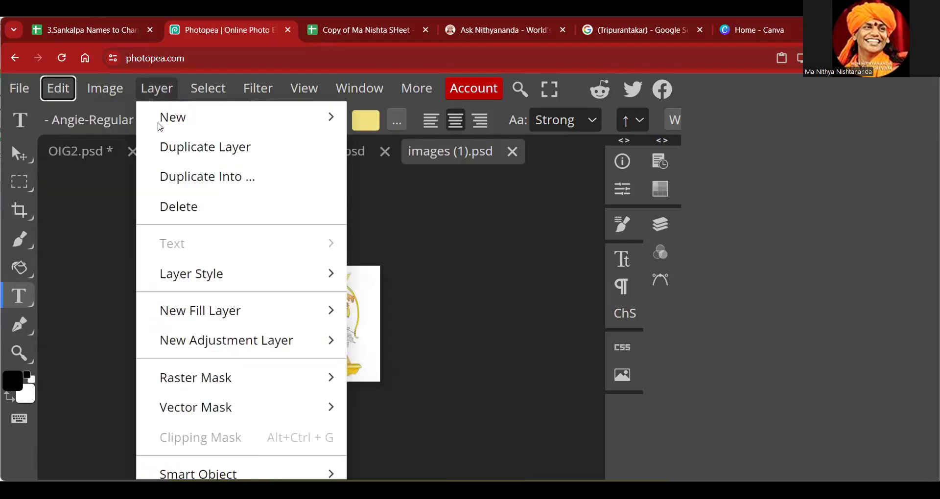
pyautogui.moveTo(244, 349)
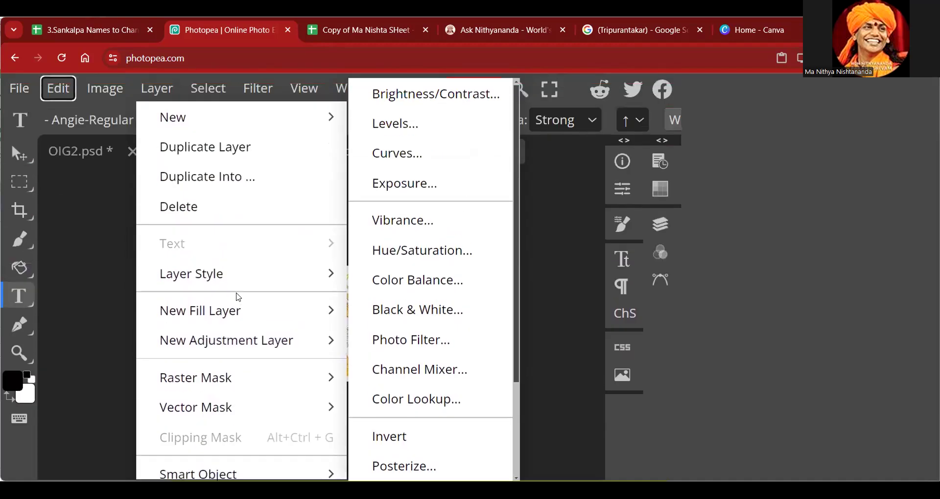
pyautogui.click(131, 100)
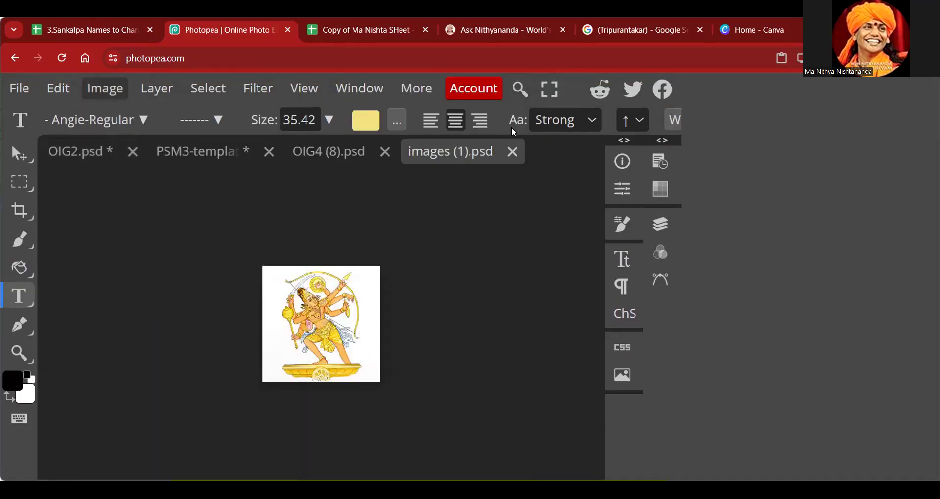
pyautogui.hotkey('ctrl', '-')
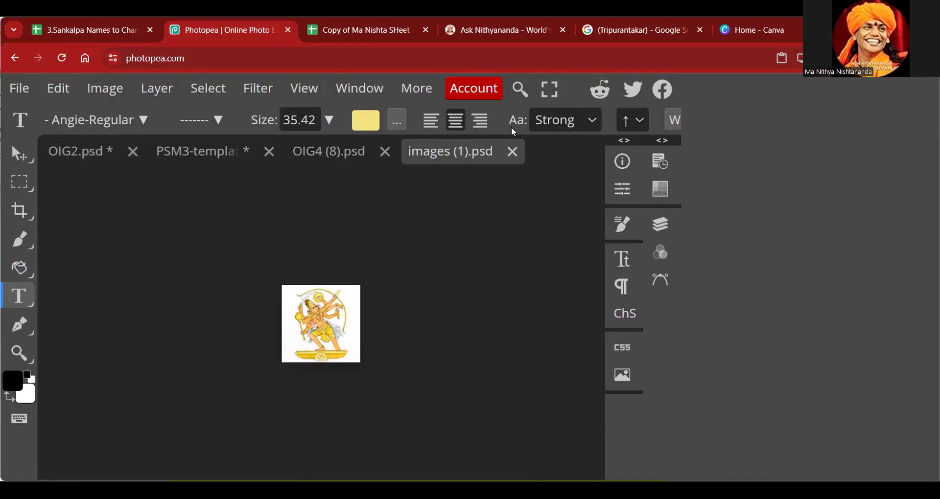
pyautogui.click(21, 353)
pyautogui.click(335, 313)
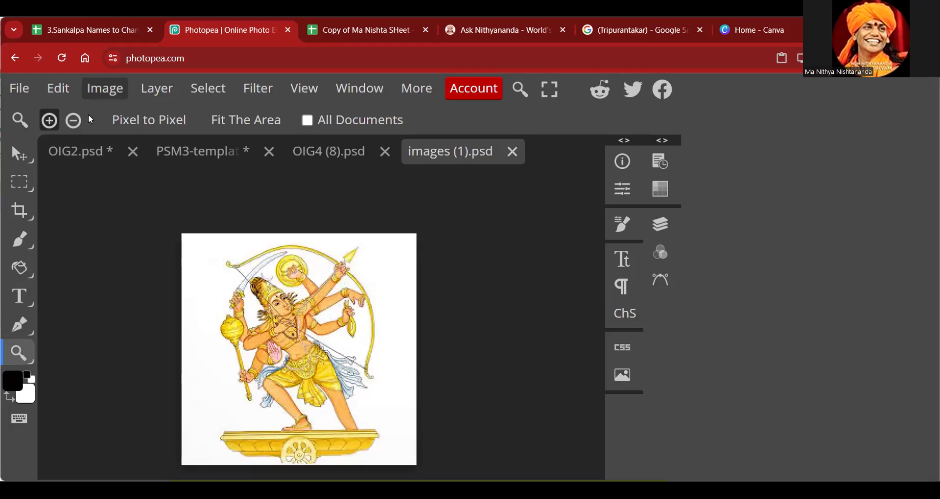
pyautogui.click(58, 88)
pyautogui.scroll(-6, 176, 275)
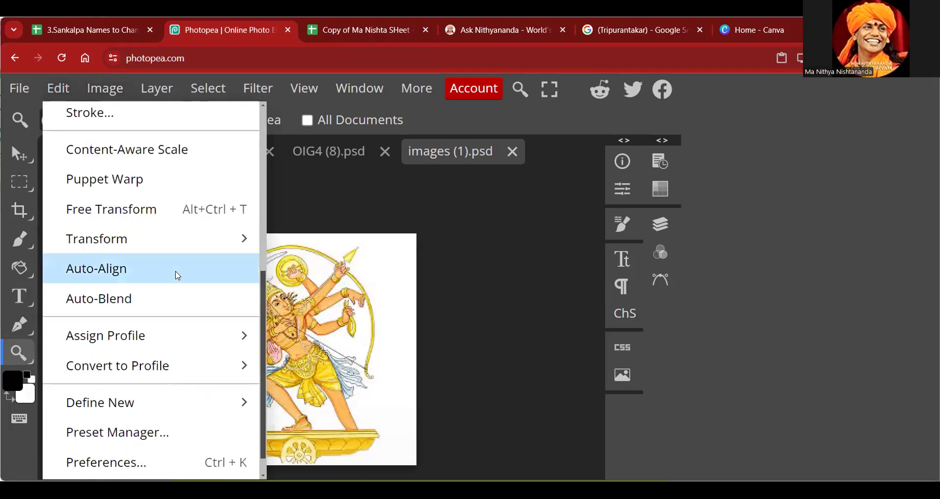
pyautogui.scroll(-1, 178, 276)
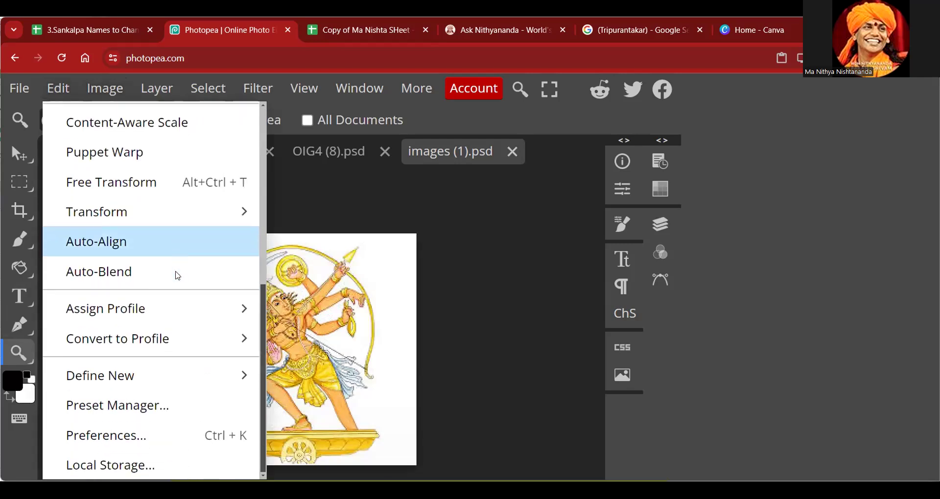
pyautogui.scroll(10, 175, 273)
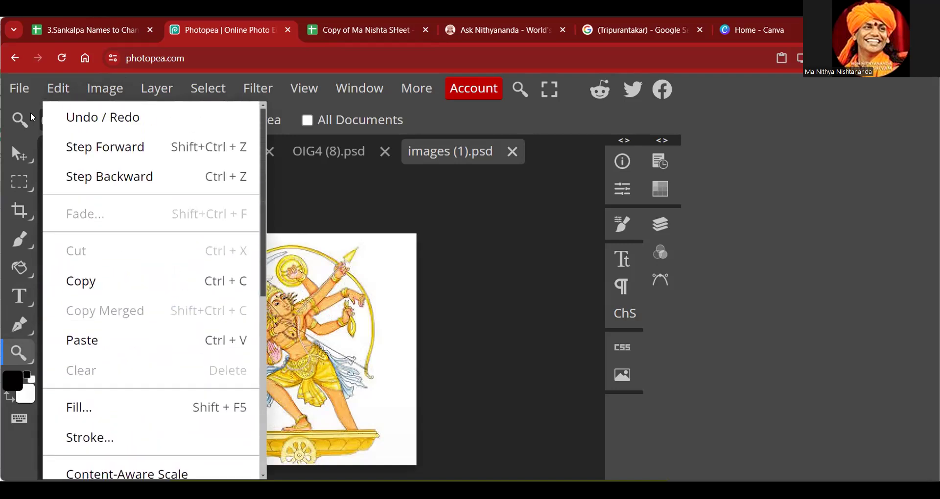
pyautogui.click(27, 104)
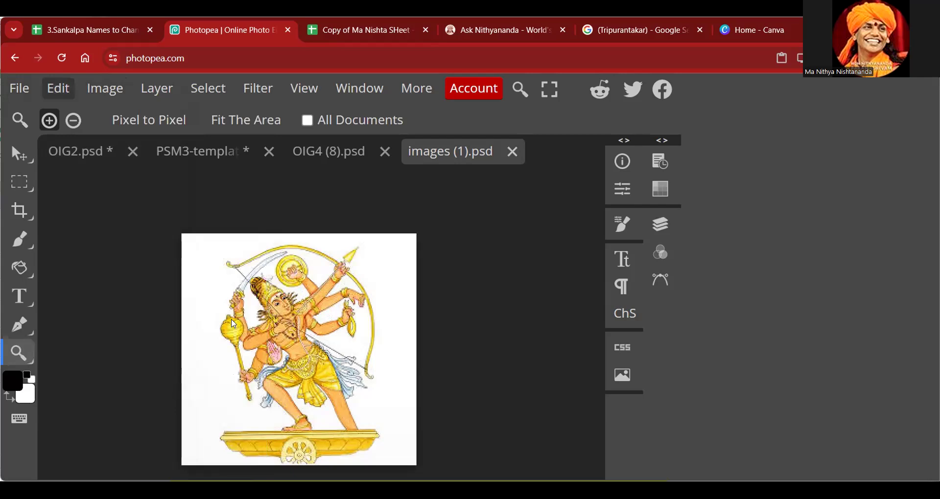
pyautogui.click(157, 89)
pyautogui.scroll(-5, 233, 324)
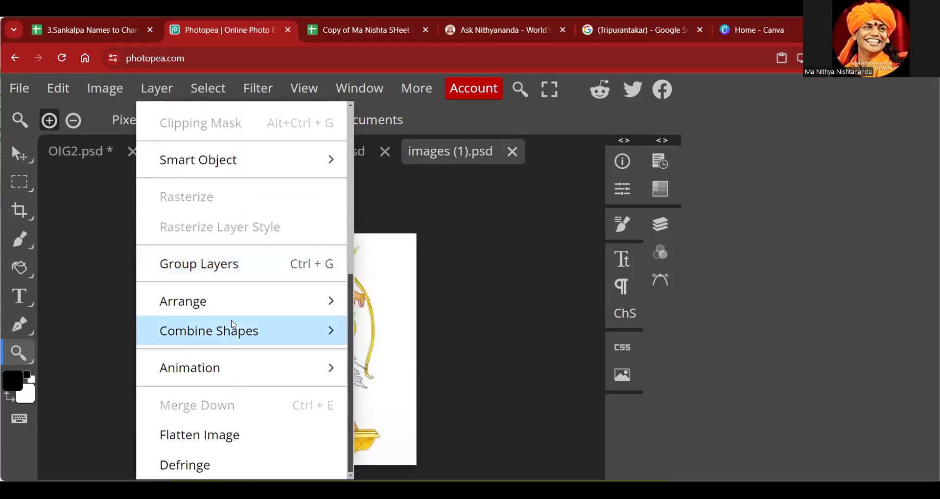
pyautogui.scroll(5, 233, 322)
pyautogui.click(84, 212)
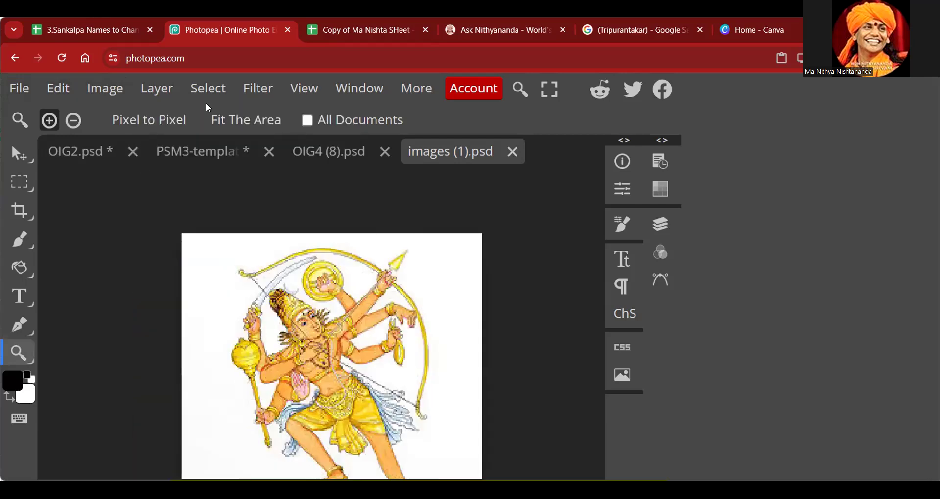
# Remove the background from the deity illustration in the images (1) document.
pyautogui.hotkey('ctrl', '+')
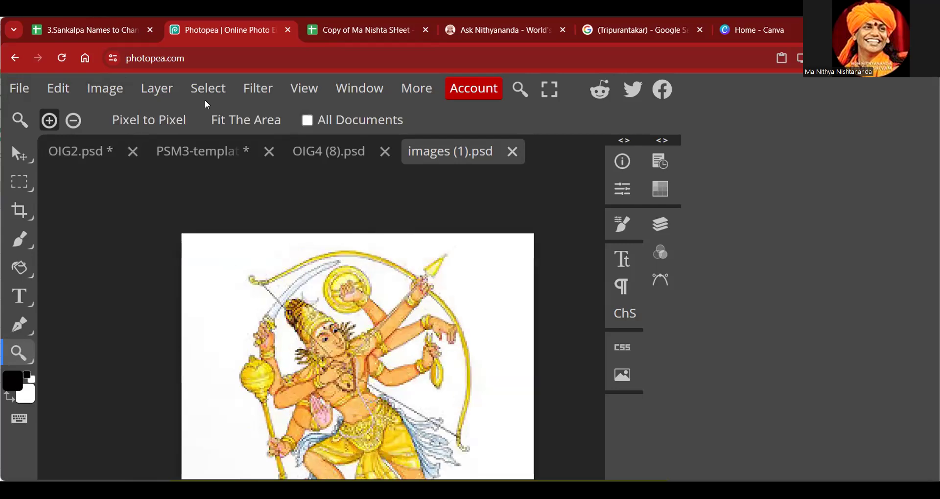
pyautogui.click(206, 98)
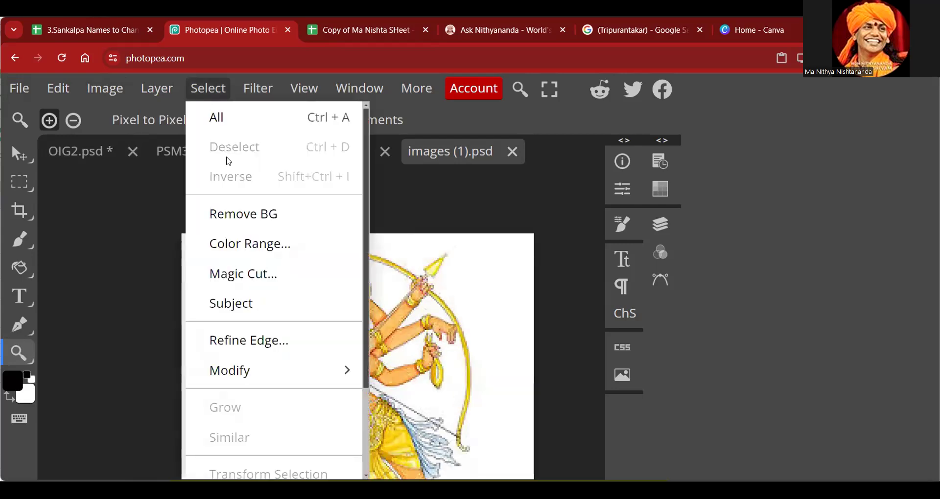
pyautogui.click(246, 209)
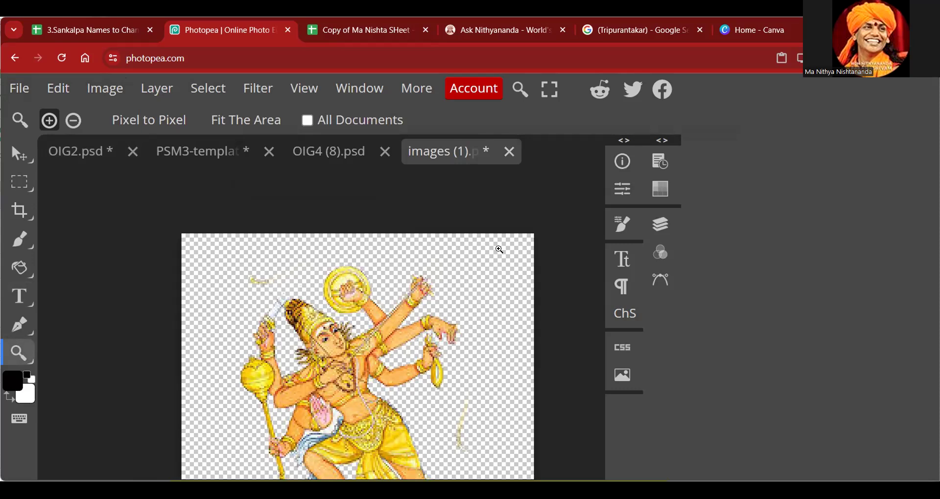
pyautogui.scroll(-2, 312, 331)
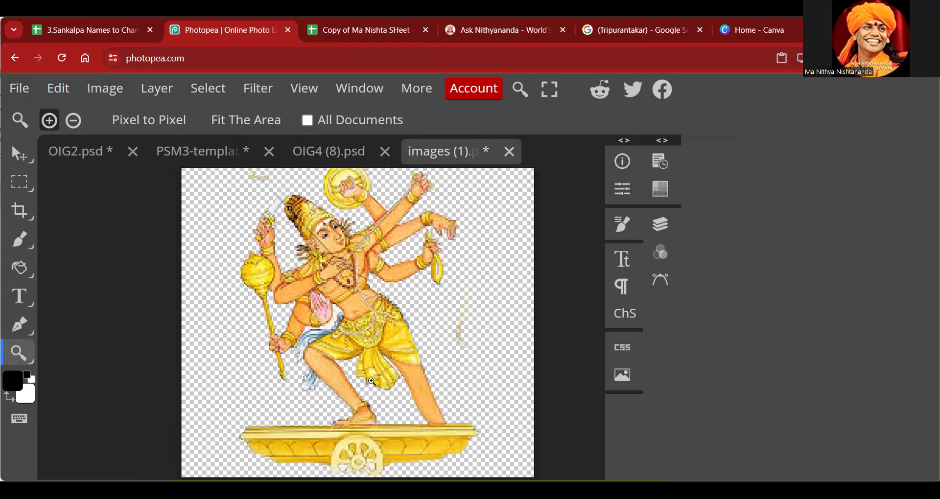
pyautogui.scroll(1, 276, 303)
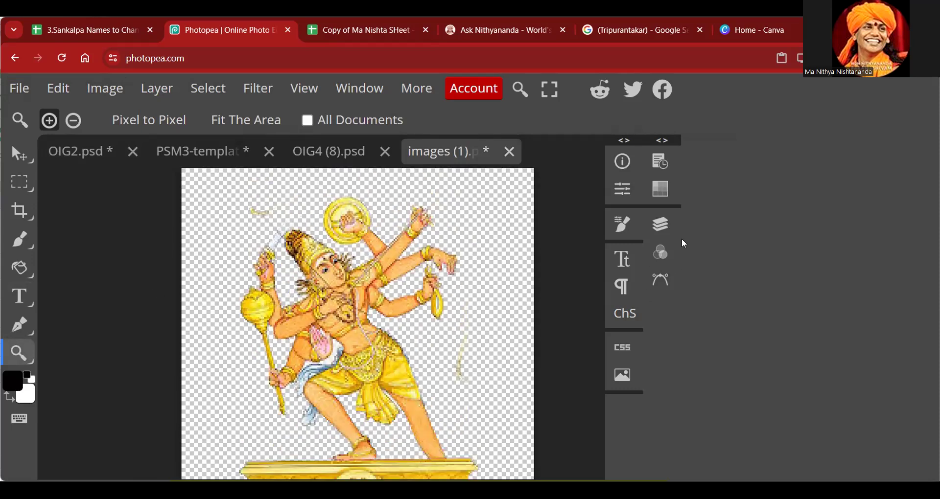
# Copy the masked Background layer of the deity illustration and switch to the PSM3 template document.
pyautogui.click(661, 224)
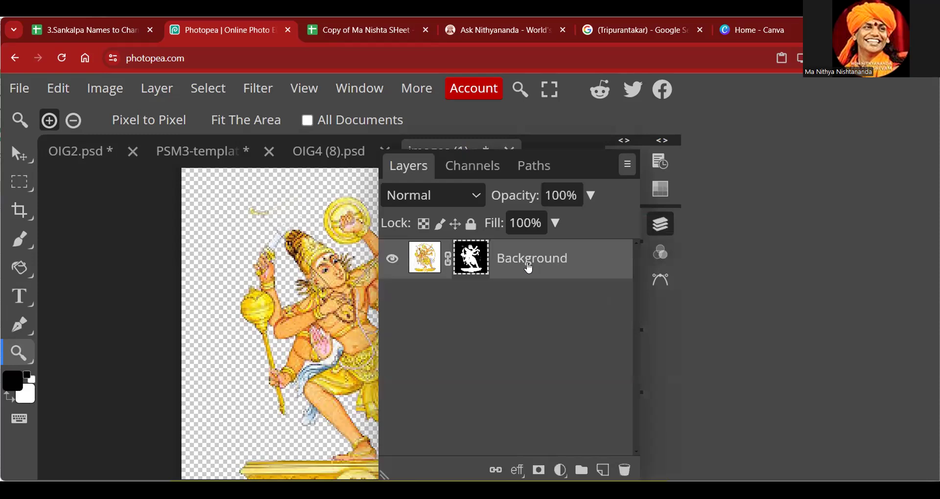
pyautogui.click(106, 160)
pyautogui.click(199, 152)
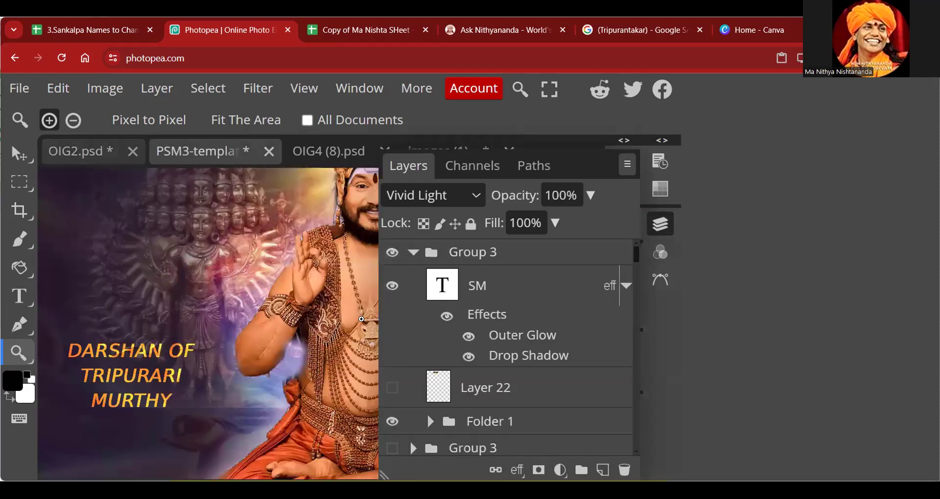
# Add two empty layers directly above the hidden Lorem ipsum text layer, and delete the lower one, Layer 26.
pyautogui.click(660, 223)
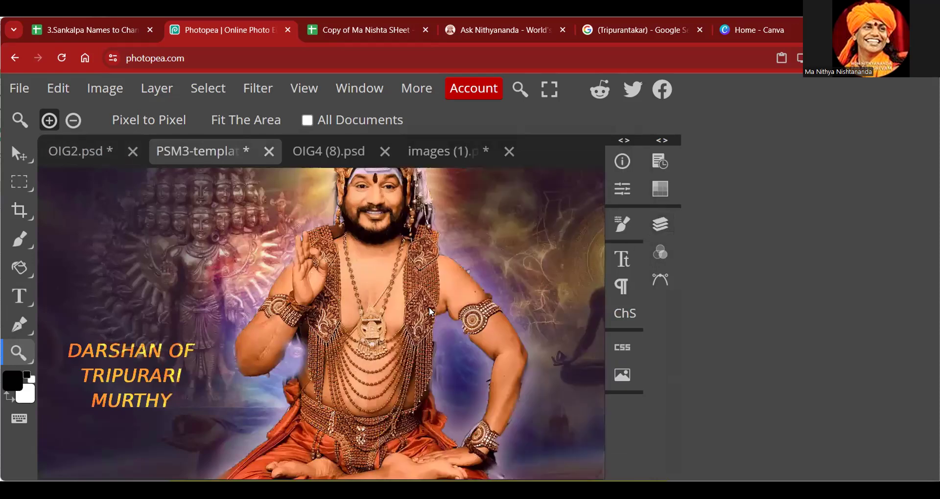
pyautogui.scroll(-5, 381, 314)
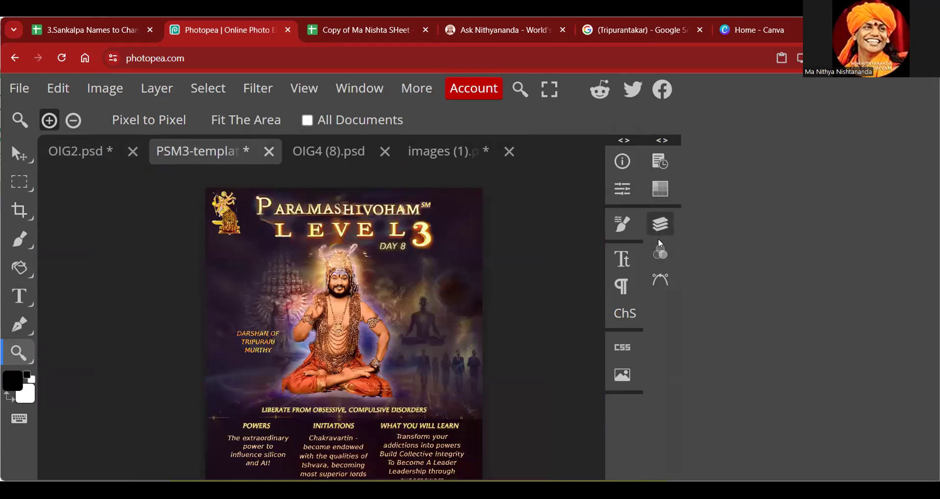
pyautogui.click(663, 225)
pyautogui.scroll(-5, 538, 364)
pyautogui.scroll(5, 538, 361)
pyautogui.scroll(-5, 538, 358)
pyautogui.scroll(10, 536, 362)
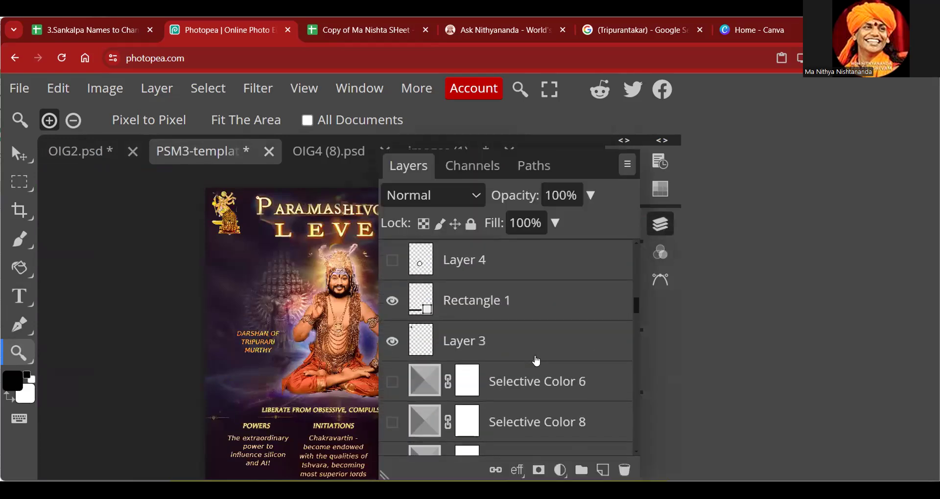
pyautogui.scroll(-2, 528, 318)
pyautogui.click(527, 296)
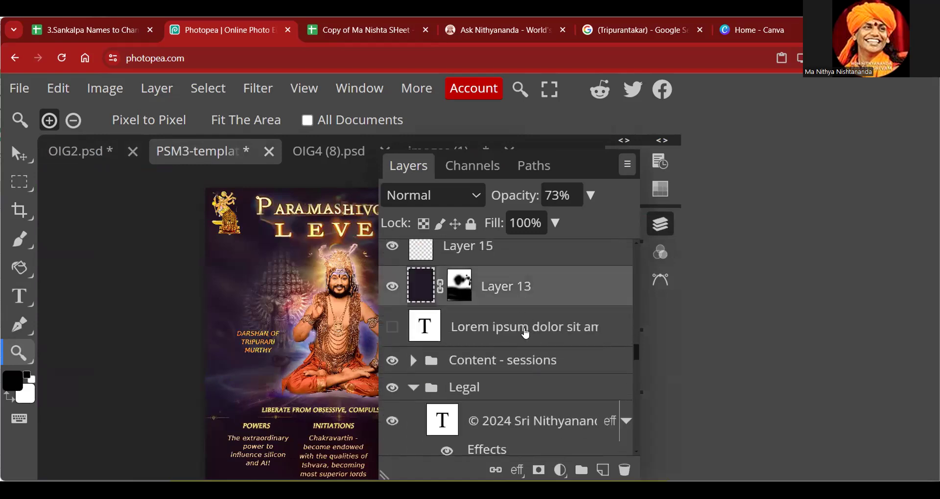
pyautogui.click(524, 329)
pyautogui.click(603, 471)
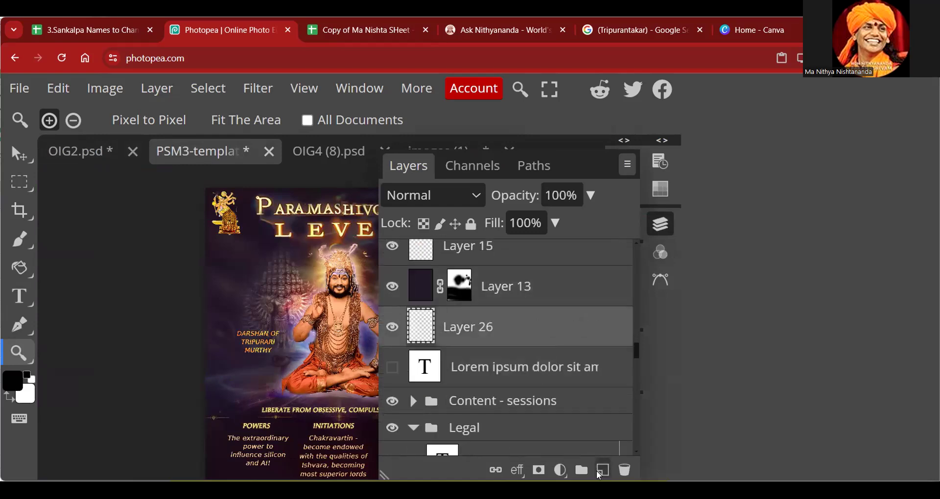
pyautogui.click(603, 470)
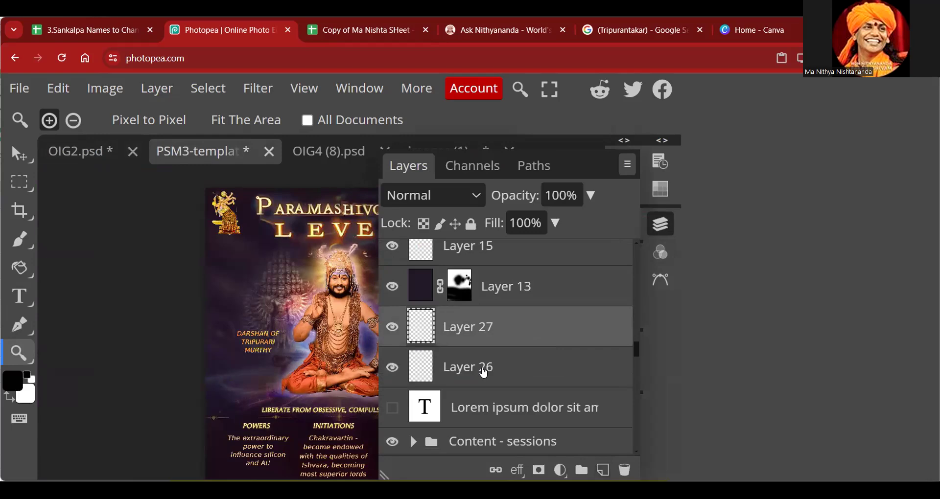
pyautogui.click(502, 372)
pyautogui.moveTo(502, 372); pyautogui.dragTo(625, 470)
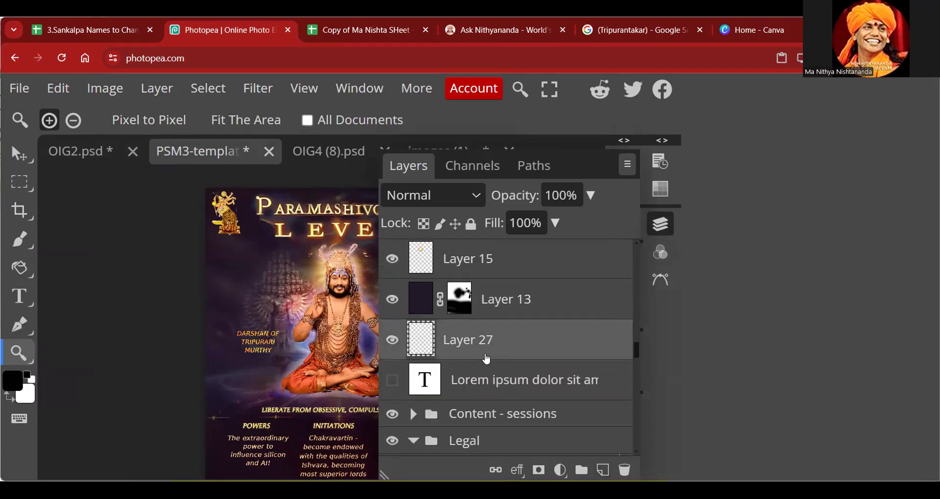
# Paste the deity cut-out below Layer 13 and move it beside the seated figure, near the Darshan of Tripurari Murthy text.
pyautogui.hotkey('ctrl', 'v')
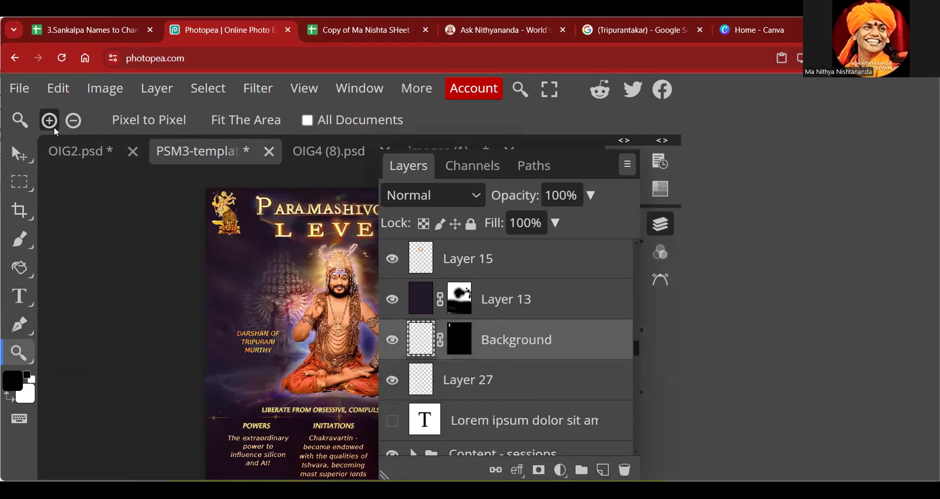
pyautogui.press('v')
pyautogui.moveTo(221, 207); pyautogui.dragTo(309, 330)
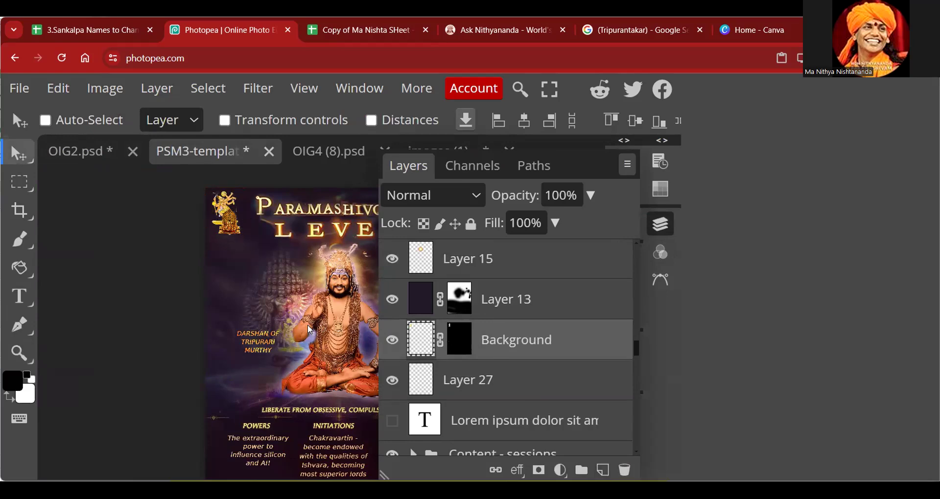
# Hide the pasted Background layer and toggle the visibility of Layer 27 to check their effect on the poster.
pyautogui.click(396, 344)
pyautogui.click(390, 387)
pyautogui.click(391, 388)
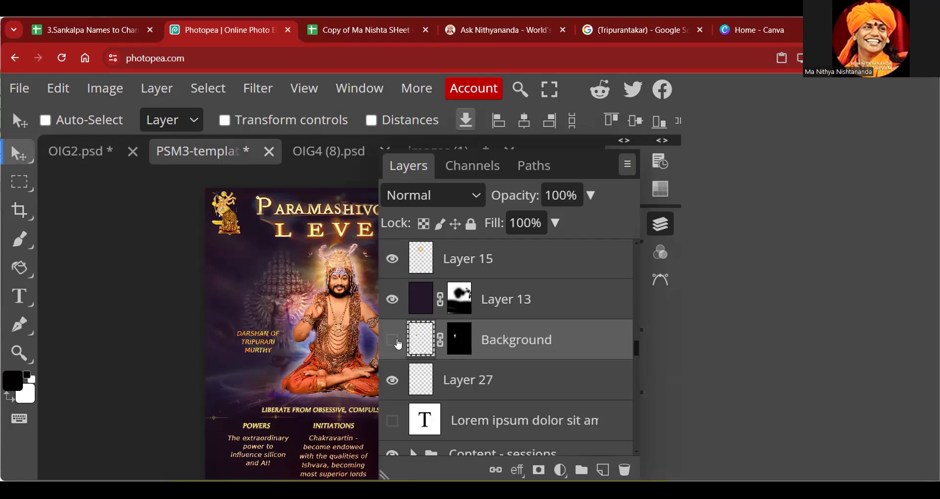
pyautogui.scroll(1, 396, 336)
pyautogui.scroll(-4, 398, 365)
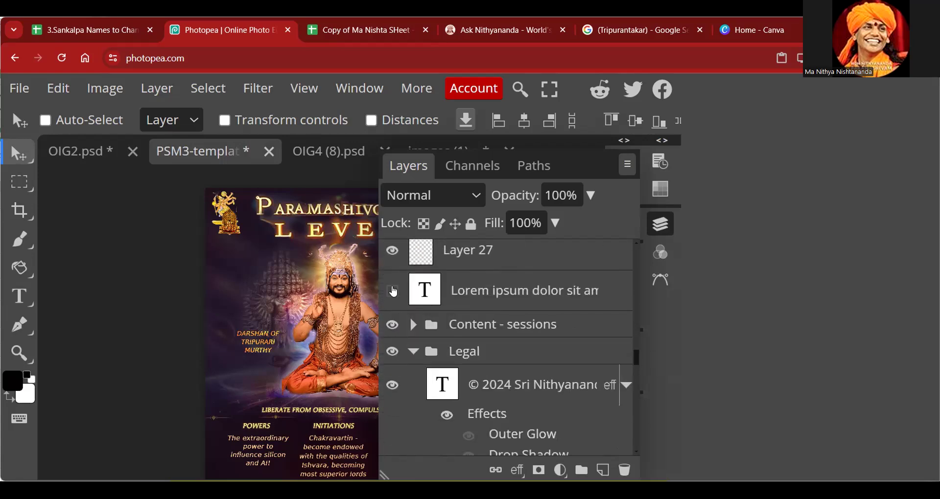
pyautogui.scroll(3, 429, 294)
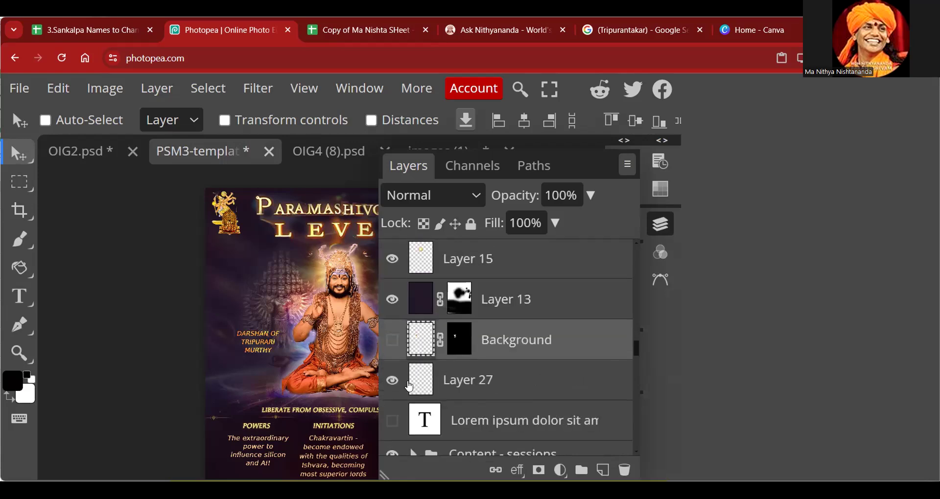
pyautogui.click(392, 381)
pyautogui.scroll(2, 394, 324)
pyautogui.scroll(-3, 407, 381)
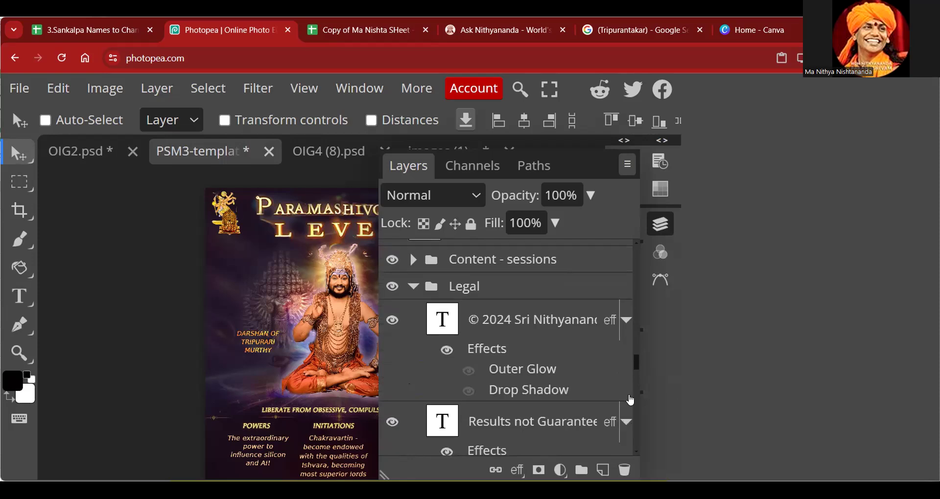
# Hide and delete the masked Background layer between the DAY 8 and DARSHAN OF Tripurari Murthy text layers.
pyautogui.moveTo(634, 363); pyautogui.dragTo(645, 256)
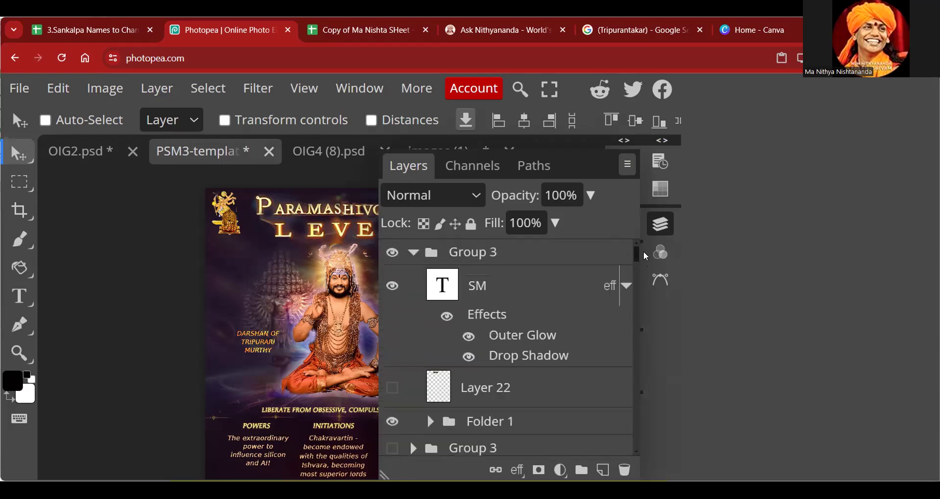
pyautogui.scroll(-5, 452, 396)
pyautogui.scroll(-8, 452, 396)
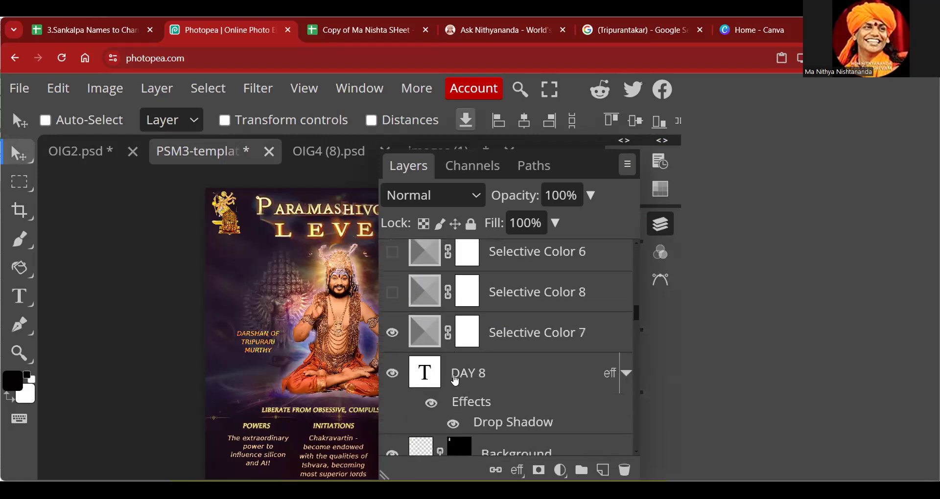
pyautogui.scroll(-3, 455, 381)
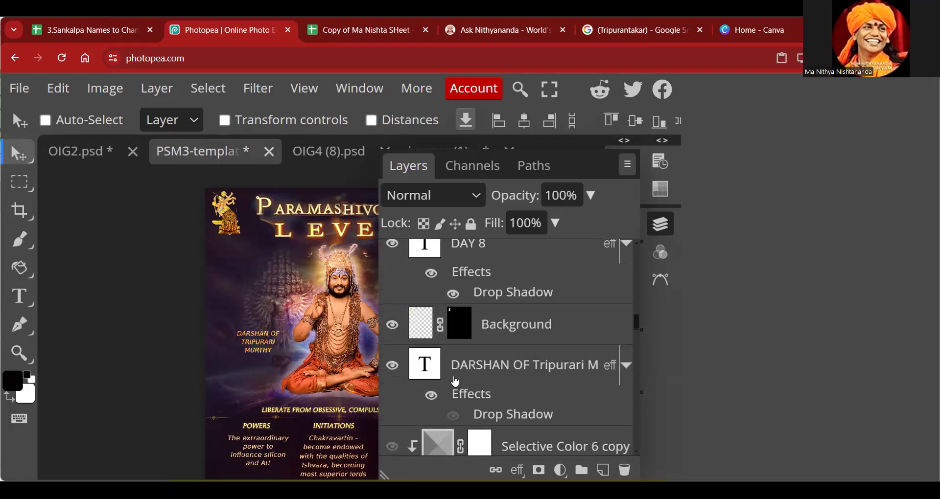
pyautogui.click(391, 327)
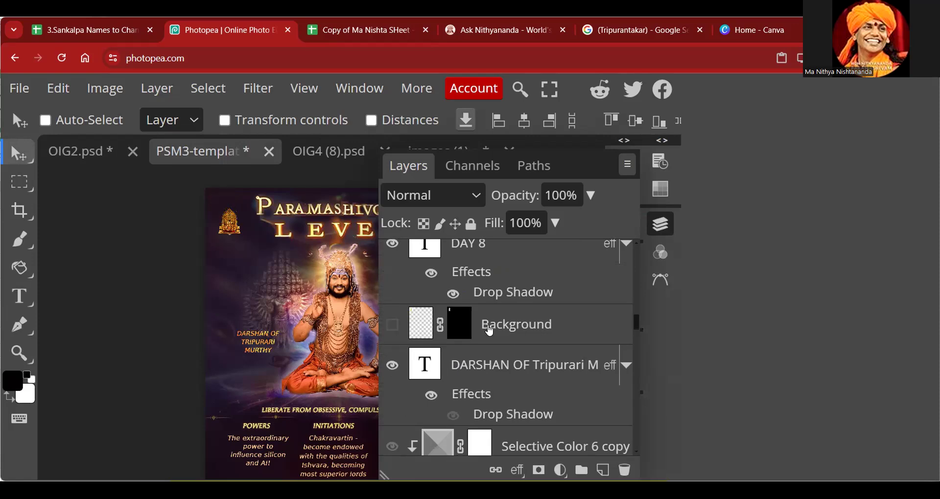
pyautogui.click(489, 332)
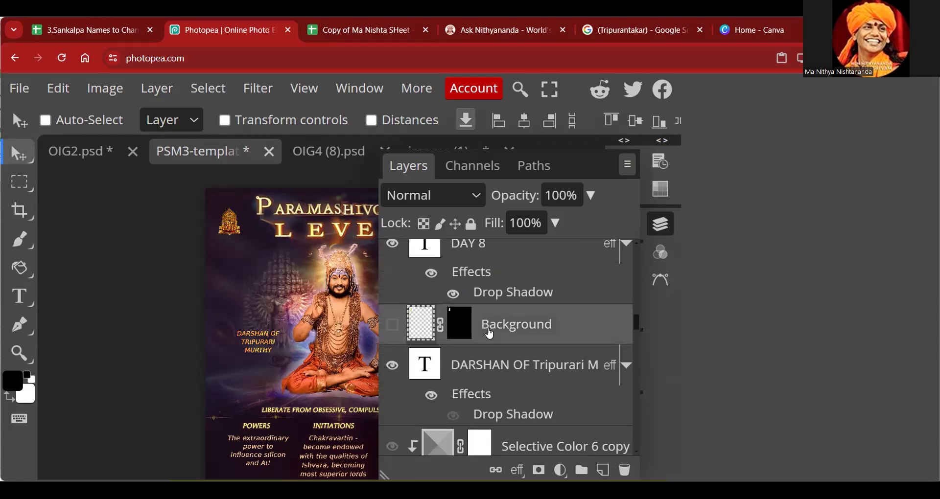
pyautogui.click(624, 468)
# Look through the lower part of the layer stack, toggling one layer's visibility to check its effect on the poster.
pyautogui.scroll(-10, 514, 343)
pyautogui.scroll(-10, 492, 342)
pyautogui.scroll(-10, 504, 385)
pyautogui.scroll(2, 504, 384)
pyautogui.click(393, 428)
pyautogui.click(393, 428)
pyautogui.scroll(-2, 447, 421)
pyautogui.scroll(5, 449, 421)
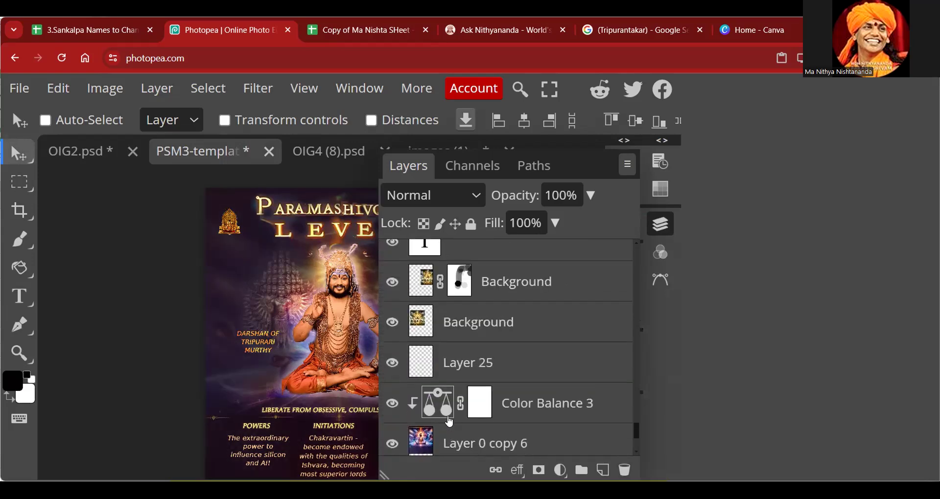
# Paste the deity cut-out above a new empty layer below Layer 13 and move it above the Darshan of Tripurari Murthy text.
pyautogui.scroll(10, 449, 422)
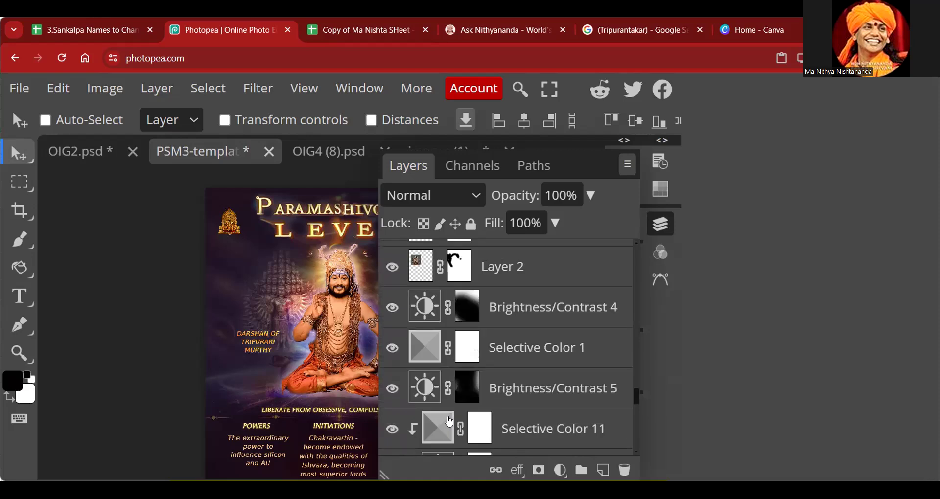
pyautogui.scroll(10, 450, 420)
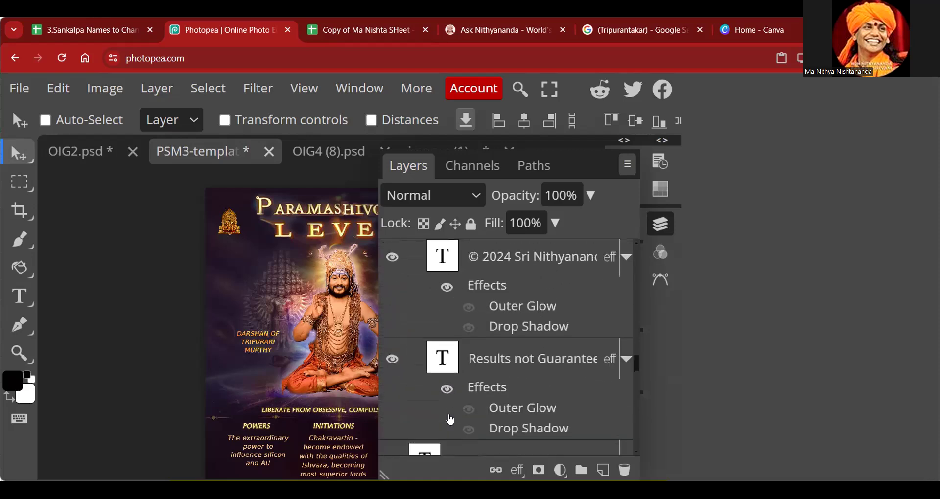
pyautogui.scroll(3, 450, 420)
pyautogui.scroll(-2, 450, 419)
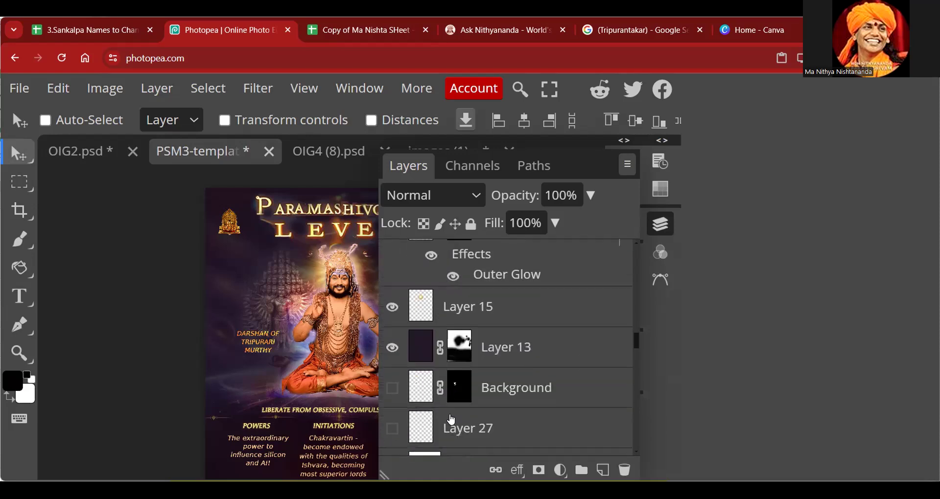
pyautogui.click(502, 399)
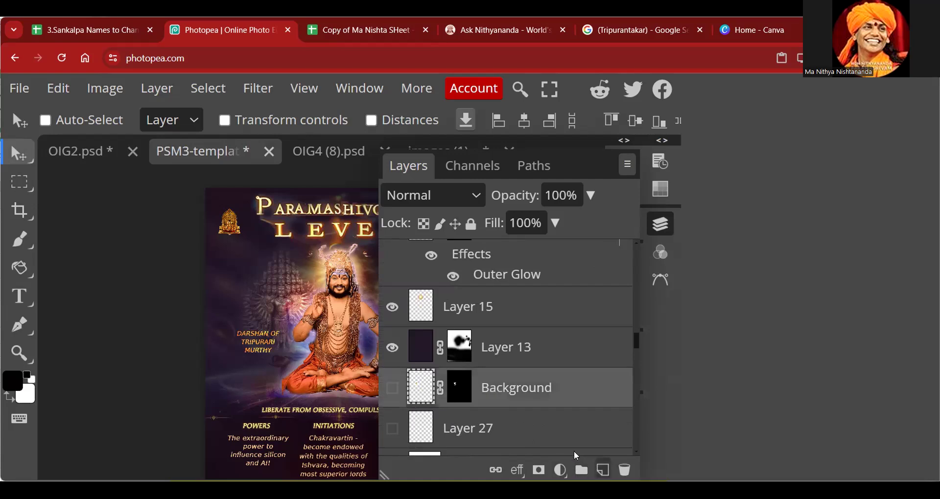
pyautogui.click(603, 470)
pyautogui.hotkey('ctrl', '[')
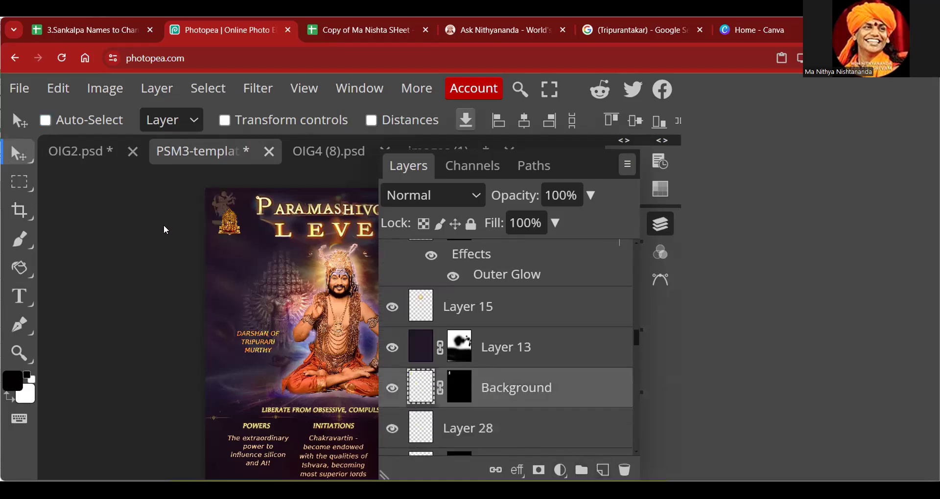
pyautogui.moveTo(223, 196); pyautogui.dragTo(287, 314)
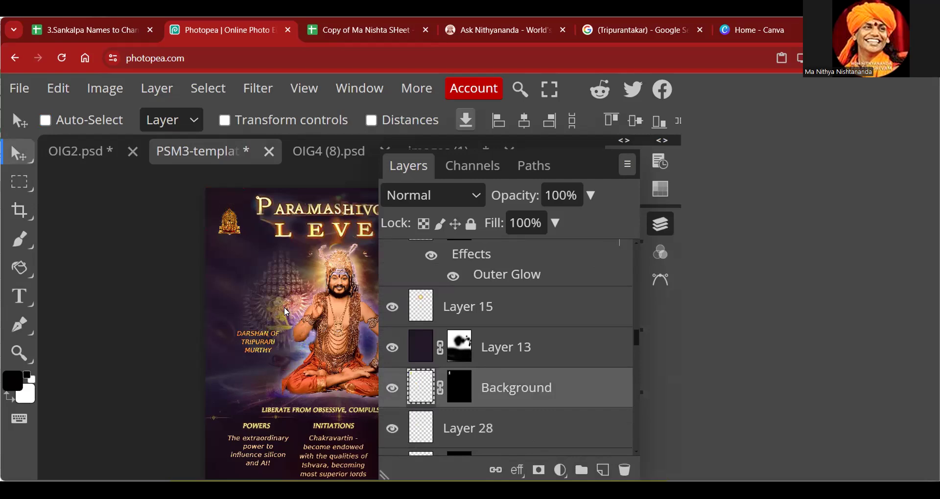
# Hide Layer 2 and Layer 2 copy, the faded many-armed figure beside the seated figure.
pyautogui.scroll(-2, 505, 411)
pyautogui.scroll(-8, 505, 411)
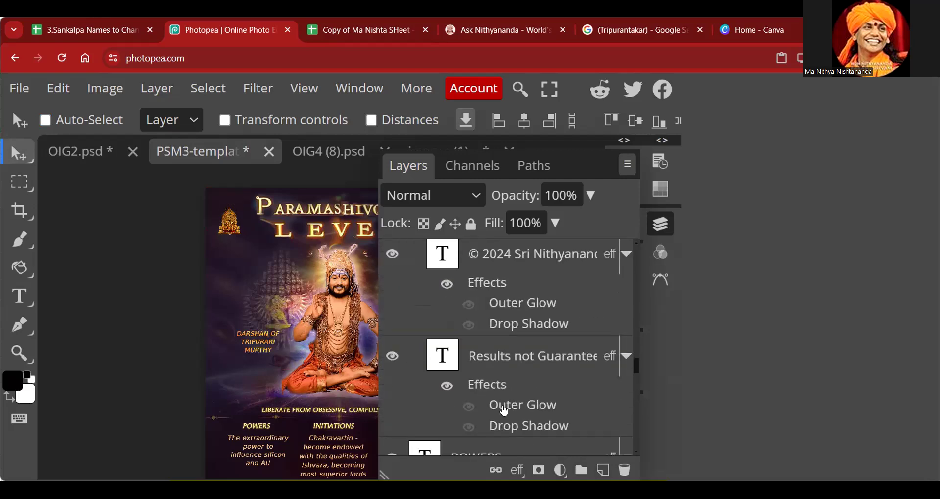
pyautogui.click(391, 397)
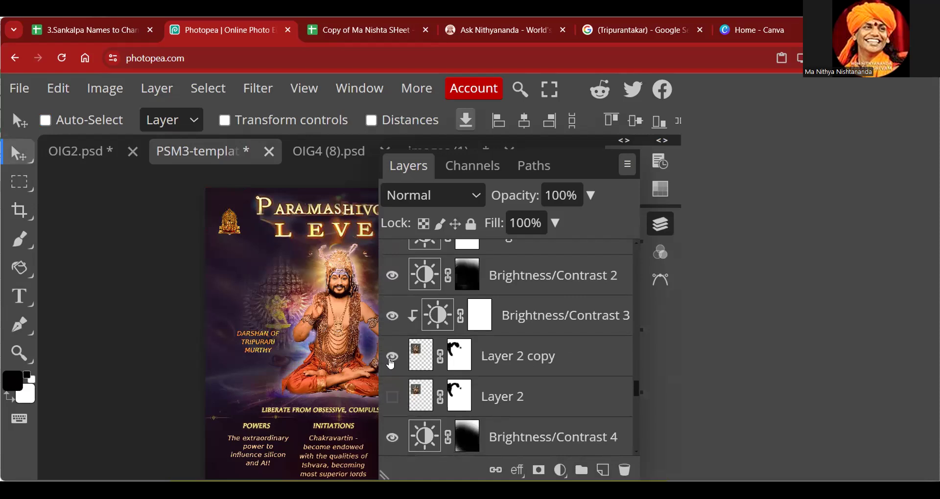
pyautogui.click(395, 365)
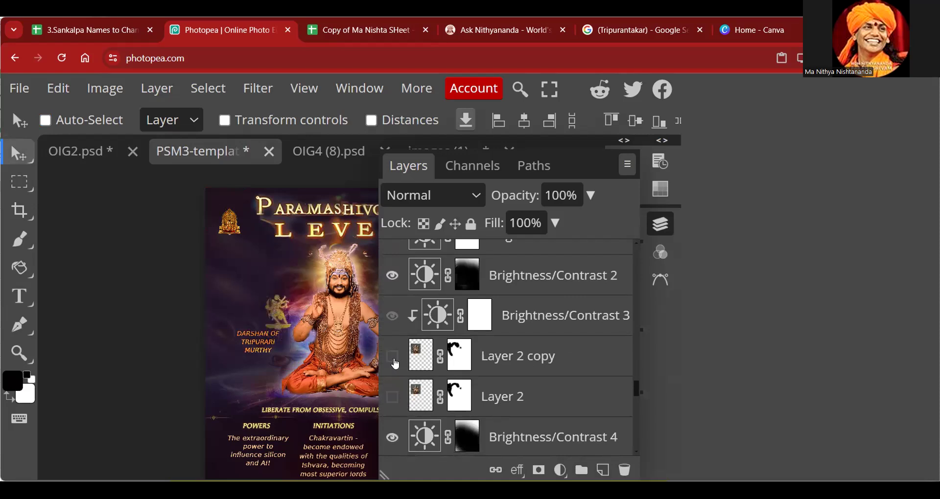
# Examine the whole layer stack for the layers above and below the pasted deity cut-out.
pyautogui.scroll(8, 553, 387)
pyautogui.scroll(10, 548, 380)
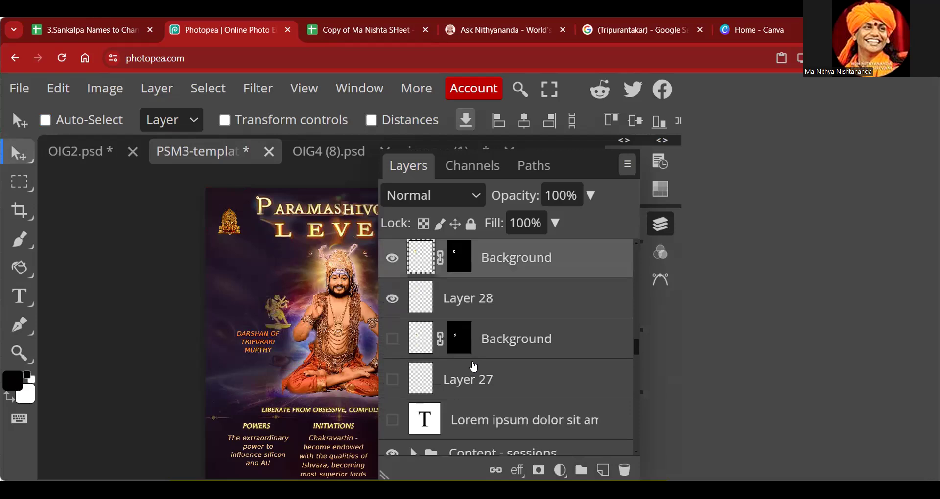
pyautogui.scroll(-3, 537, 377)
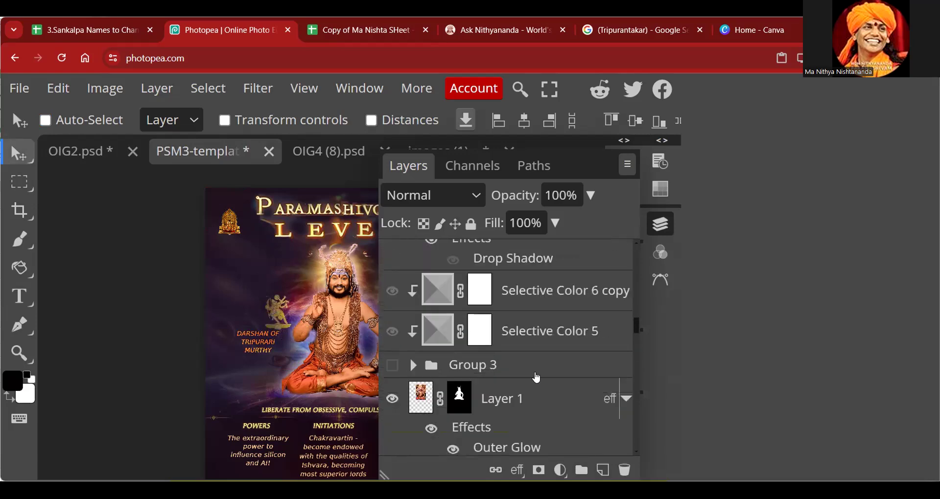
pyautogui.scroll(6, 515, 377)
pyautogui.scroll(9, 463, 379)
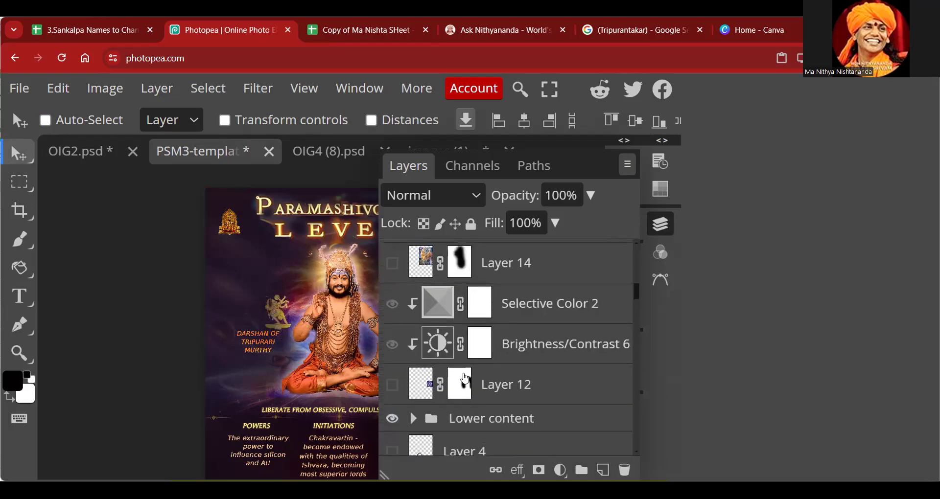
pyautogui.scroll(10, 466, 379)
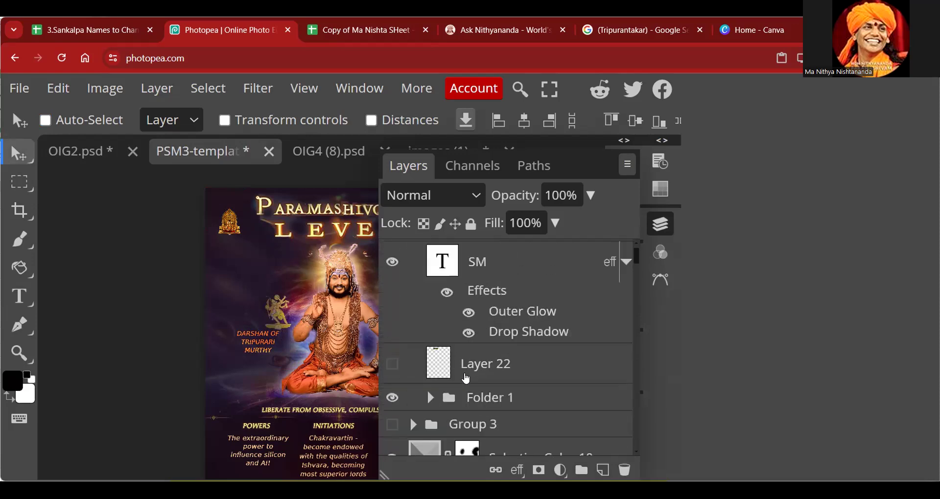
pyautogui.scroll(-10, 467, 378)
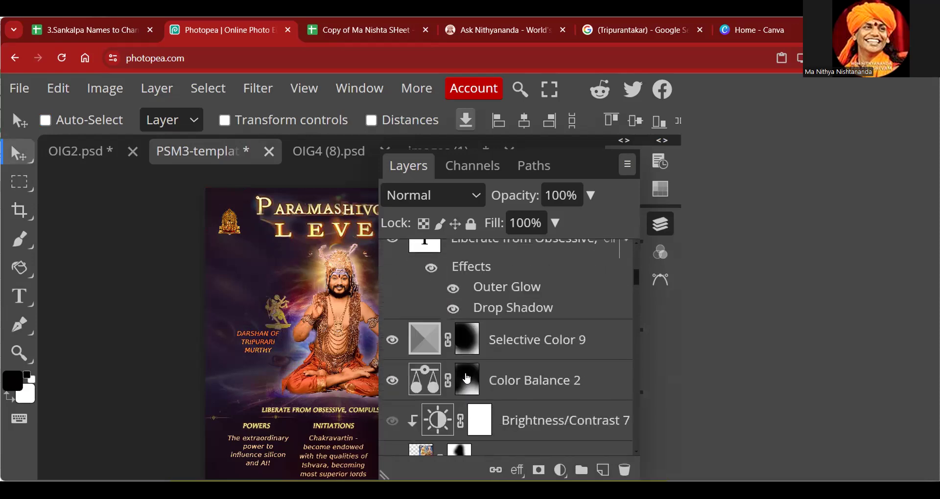
pyautogui.scroll(-15, 467, 378)
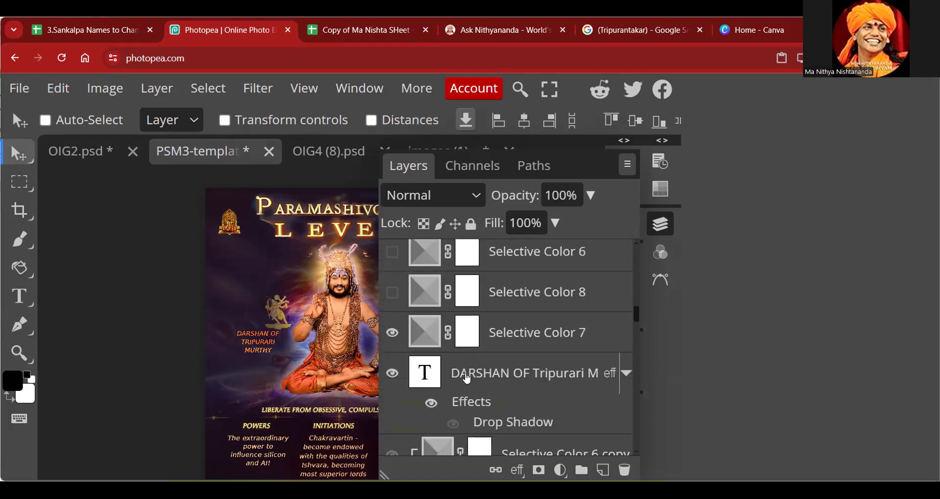
pyautogui.scroll(-4, 465, 377)
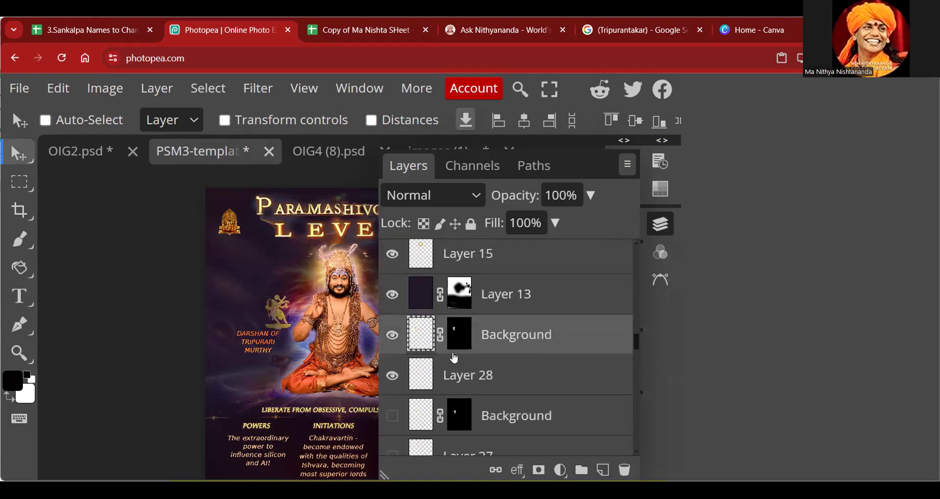
pyautogui.scroll(-10, 455, 368)
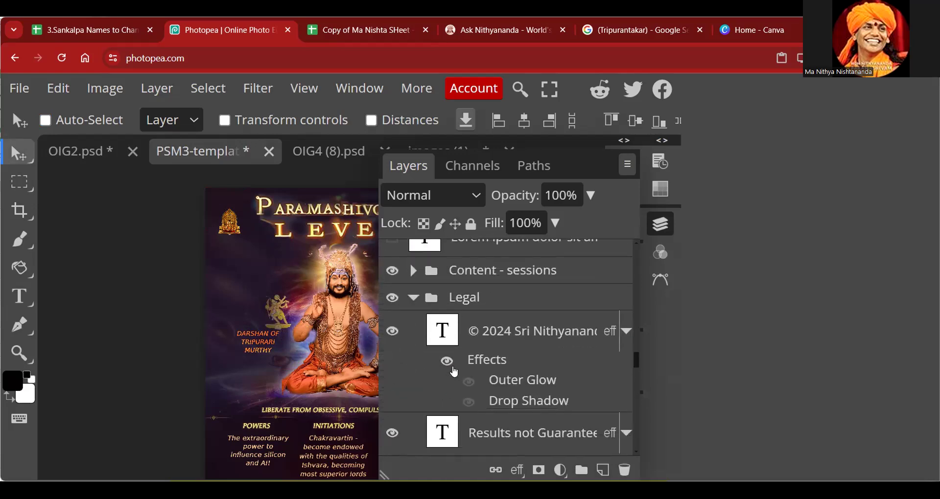
pyautogui.scroll(-10, 454, 372)
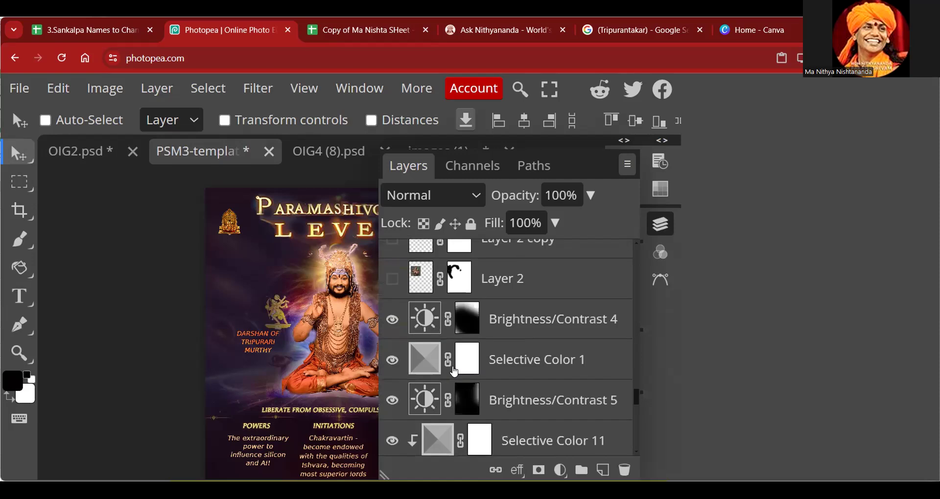
pyautogui.scroll(-10, 455, 372)
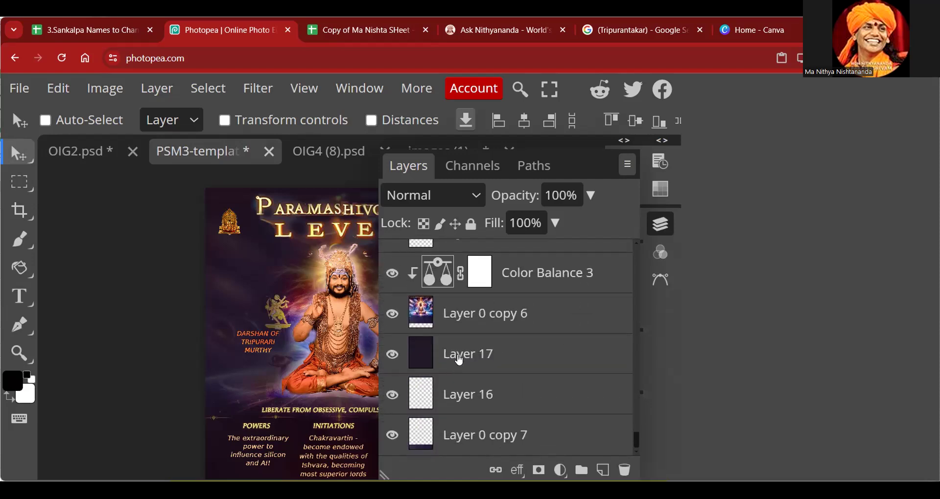
pyautogui.scroll(3, 456, 368)
pyautogui.scroll(10, 459, 361)
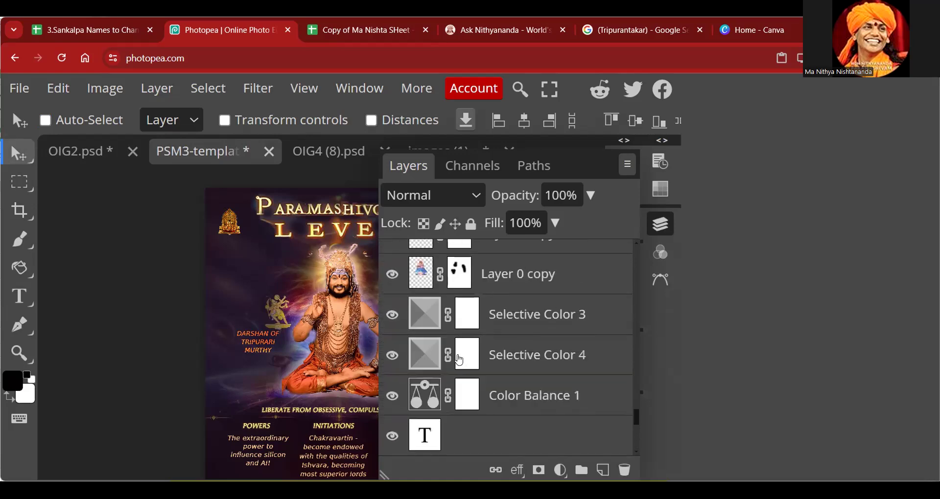
pyautogui.scroll(10, 459, 361)
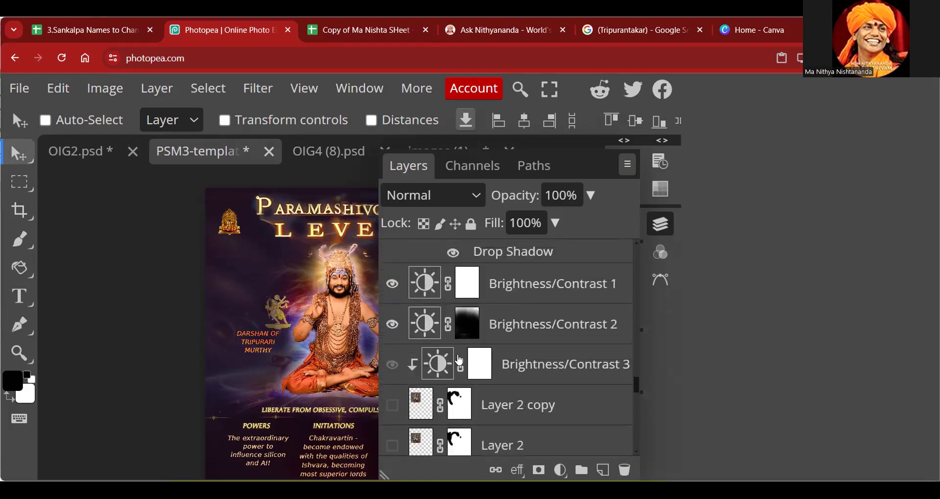
pyautogui.scroll(10, 460, 361)
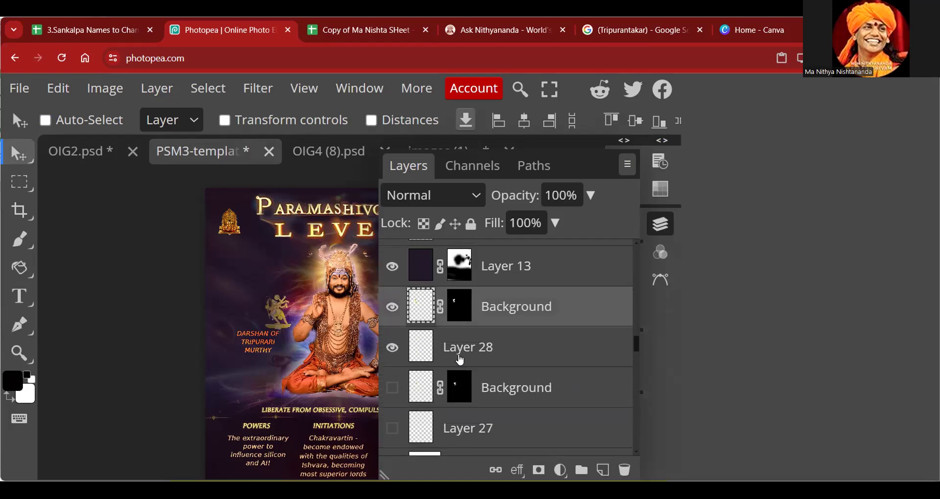
pyautogui.hotkey('ctrl', 't')
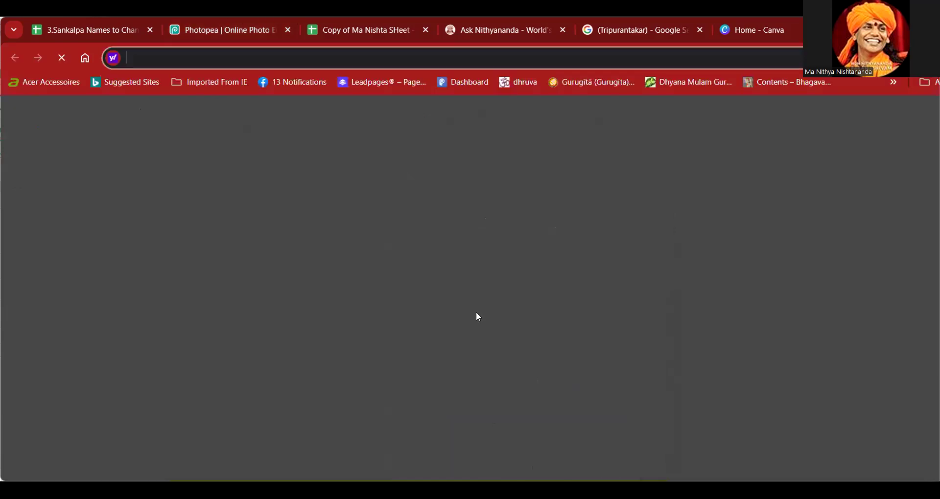
pyautogui.click(220, 36)
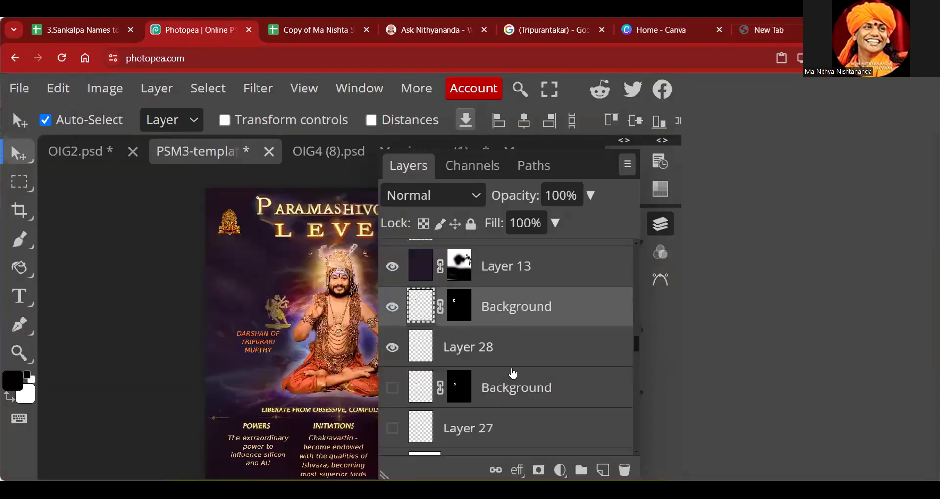
pyautogui.click(282, 313)
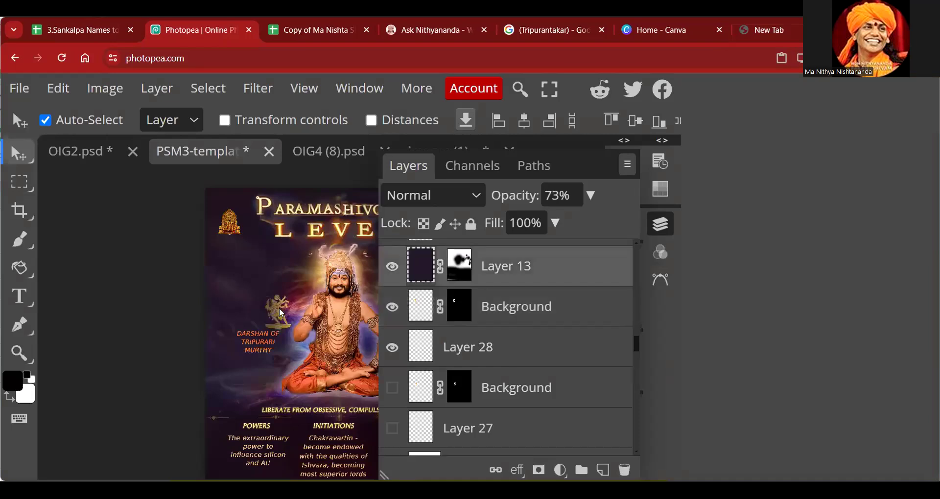
pyautogui.click(57, 89)
pyautogui.scroll(-6, 145, 385)
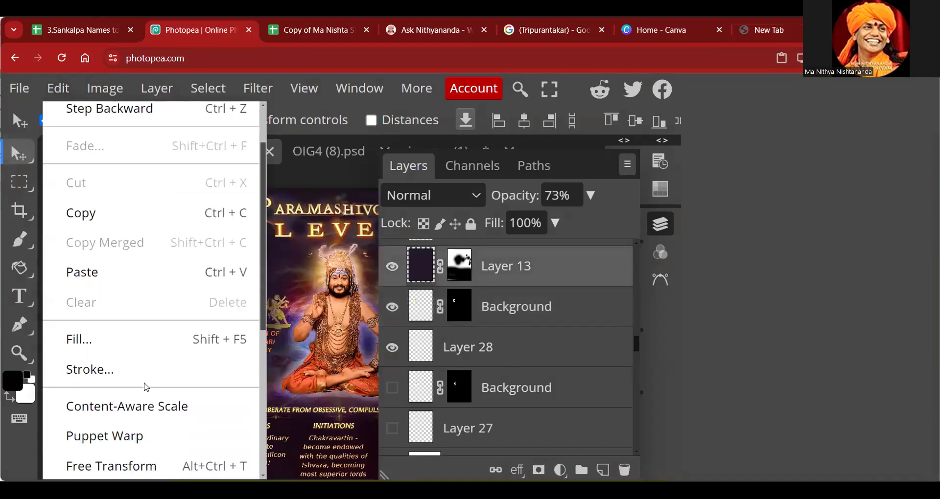
pyautogui.click(145, 275)
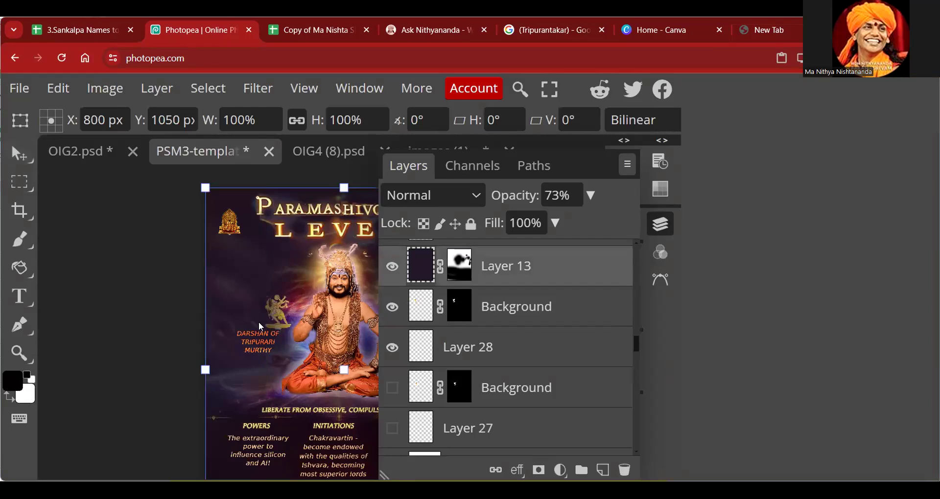
# Scale the deity cut-out layer below Layer 13 to about 236% and centre it near X 413 px, Y 710 px beside the seated figure.
pyautogui.click(421, 314)
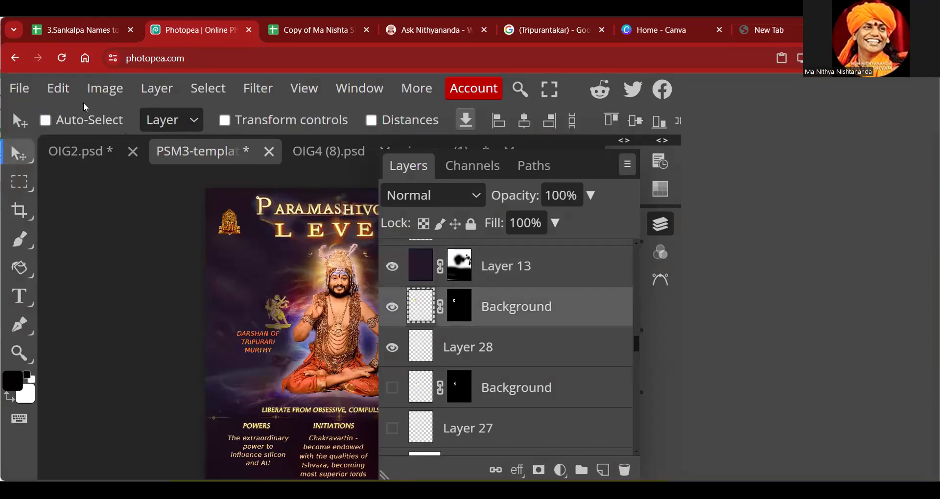
pyautogui.click(58, 88)
pyautogui.scroll(-3, 112, 392)
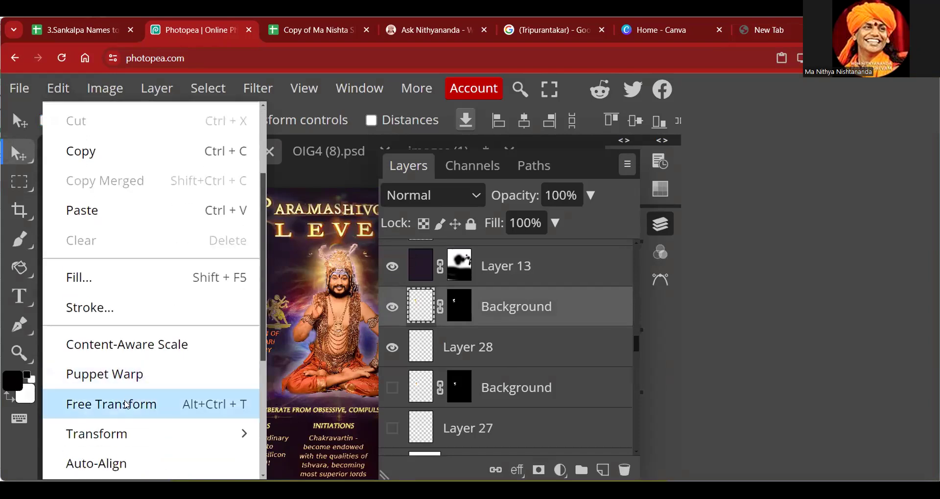
pyautogui.click(126, 405)
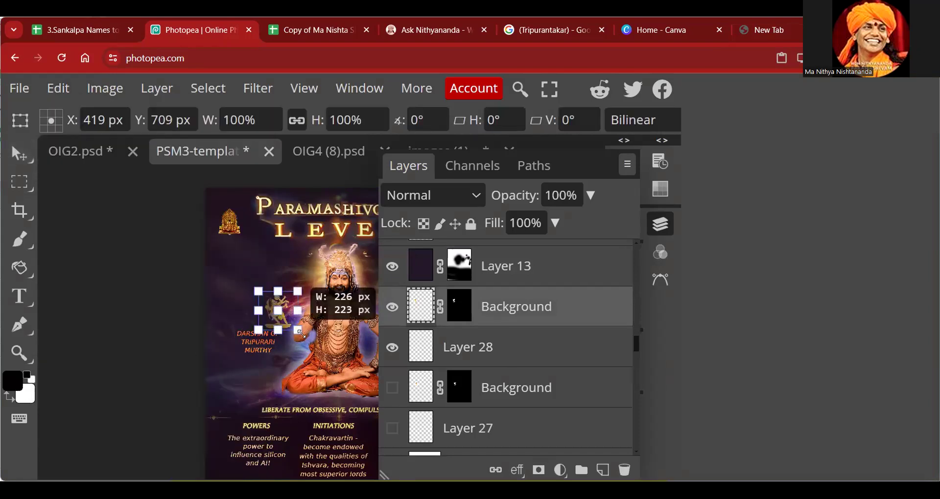
pyautogui.moveTo(298, 331); pyautogui.dragTo(350, 383)
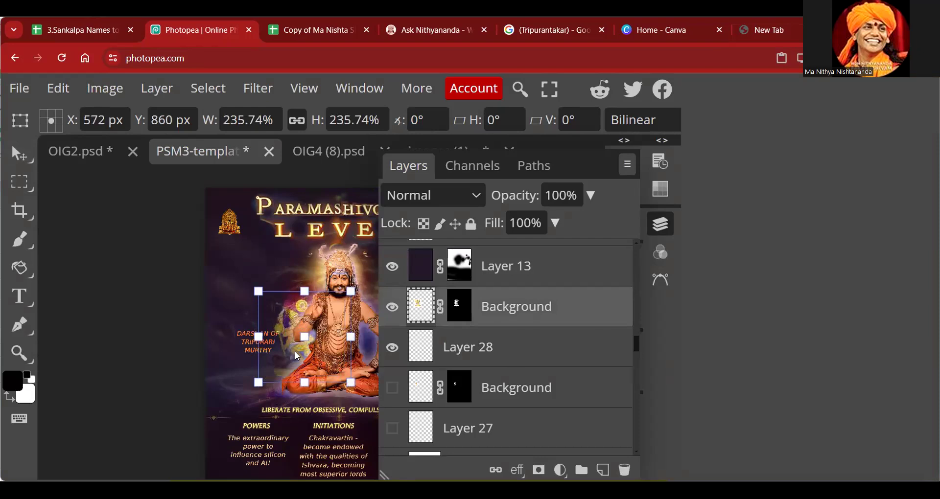
pyautogui.moveTo(252, 312); pyautogui.dragTo(251, 310)
pyautogui.moveTo(261, 328); pyautogui.dragTo(268, 326)
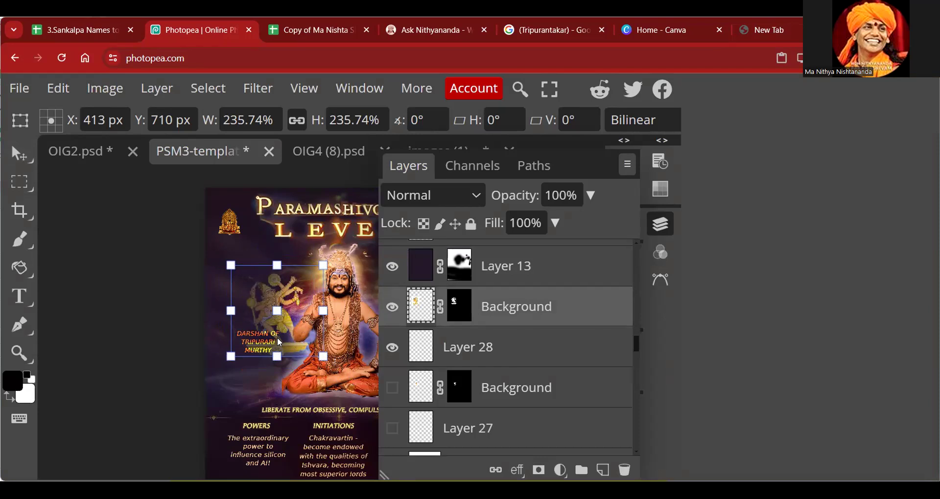
pyautogui.press('Return')
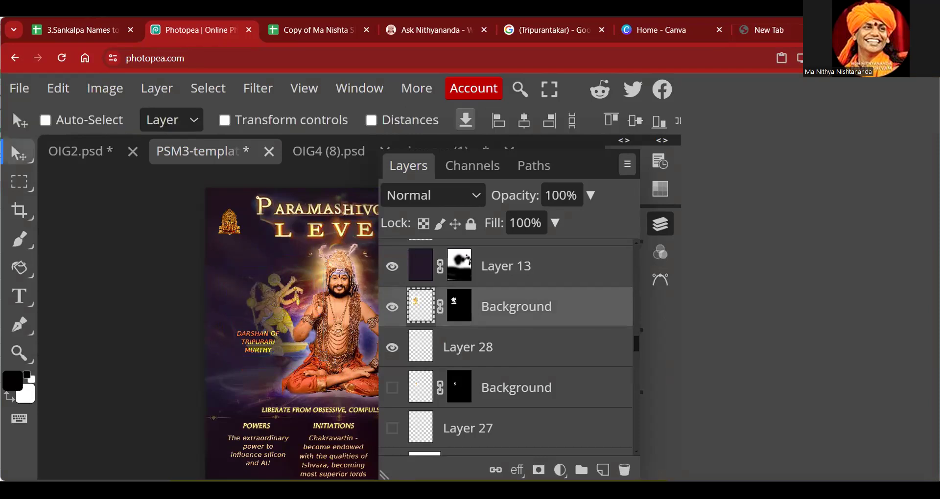
# Review the Tripurantakar reference images in the Google image search, including the Art & Photos - Tripurantaka illustration, and return to the poster in Photopea.
pyautogui.click(552, 32)
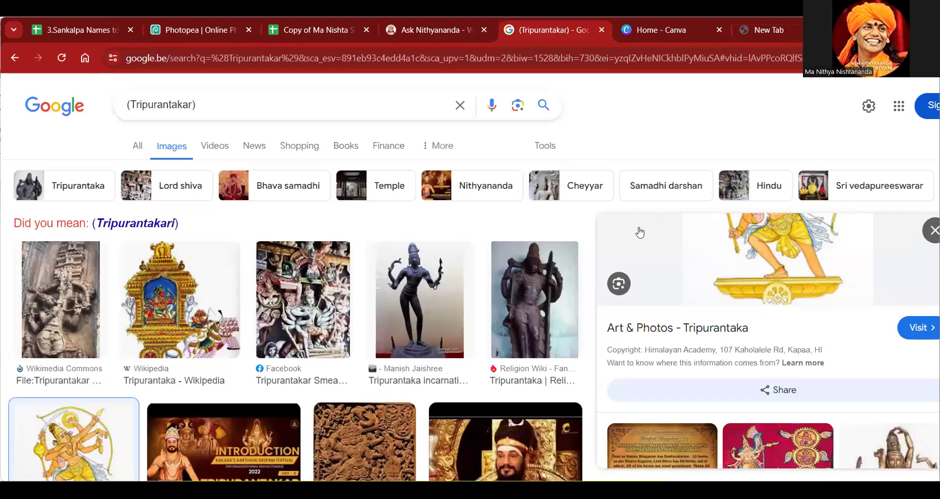
pyautogui.scroll(3, 640, 232)
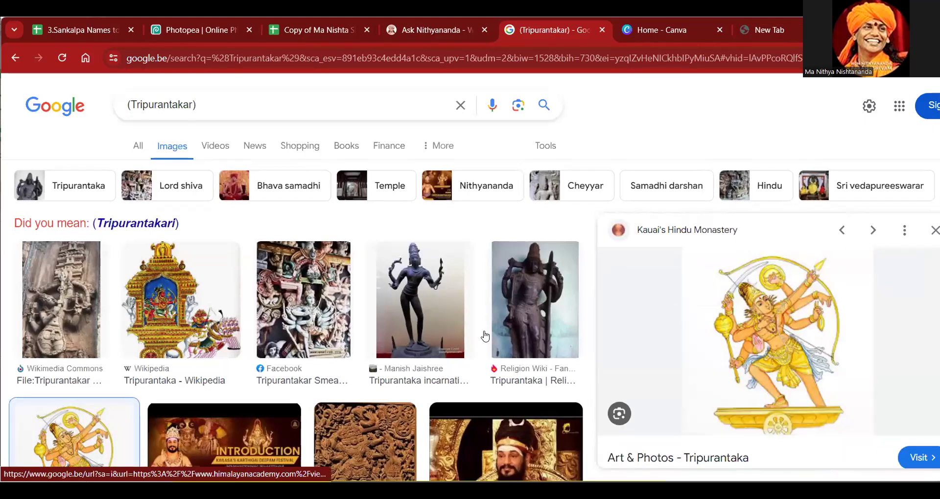
pyautogui.scroll(-5, 370, 303)
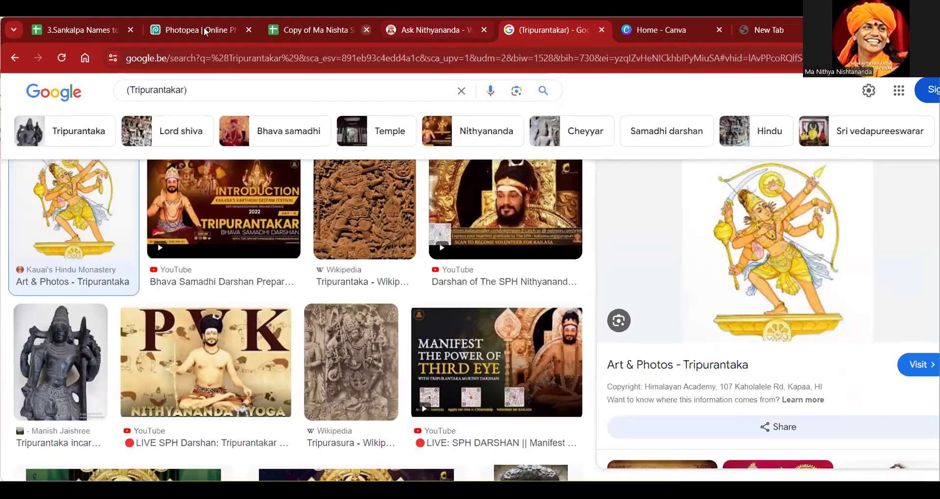
pyautogui.click(203, 31)
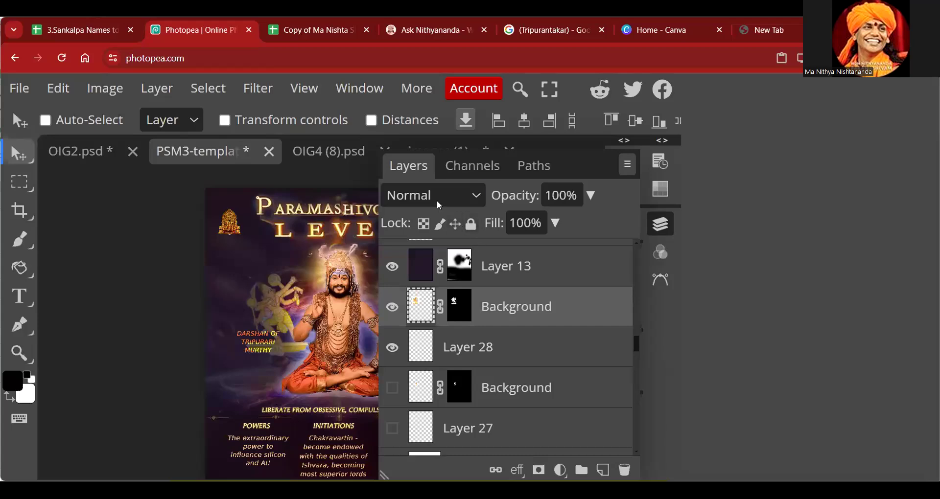
# Try the Color Burn, Linear Burn, Darker Color and Lighten blend modes on the enlarged deity cut-out layer.
pyautogui.click(433, 194)
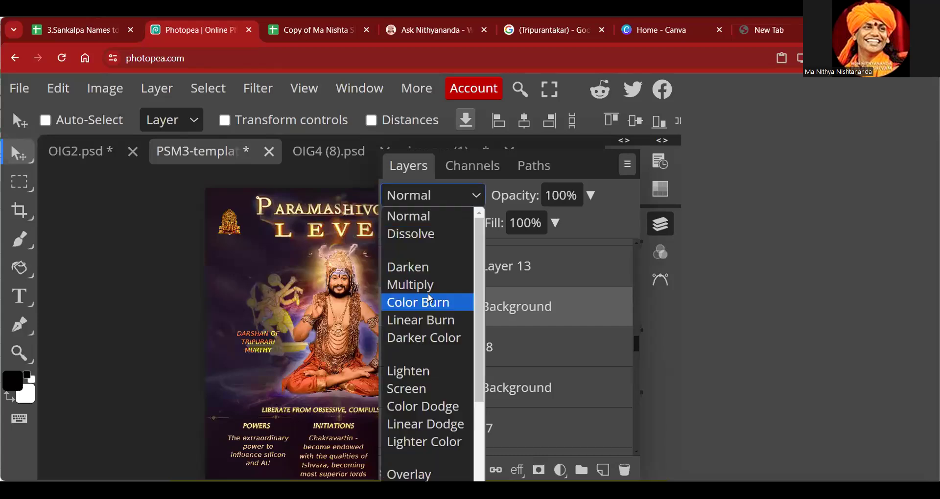
pyautogui.click(429, 299)
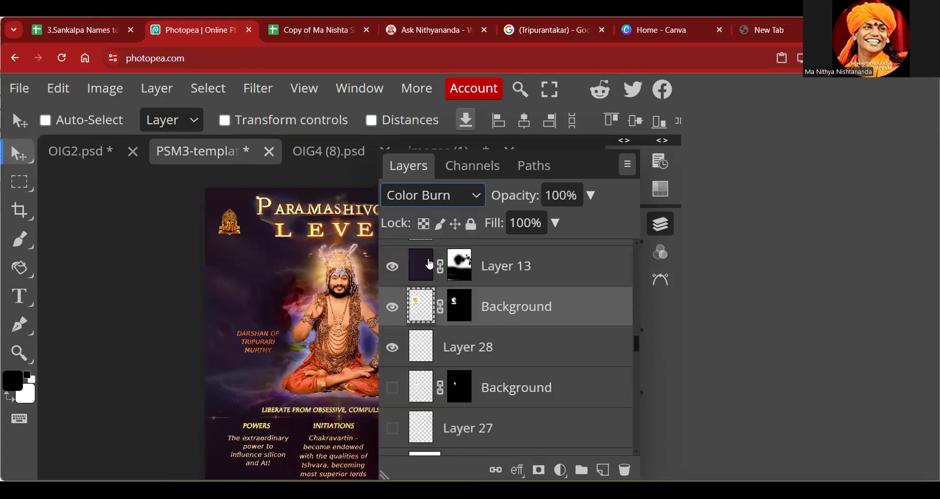
pyautogui.click(433, 195)
pyautogui.click(436, 322)
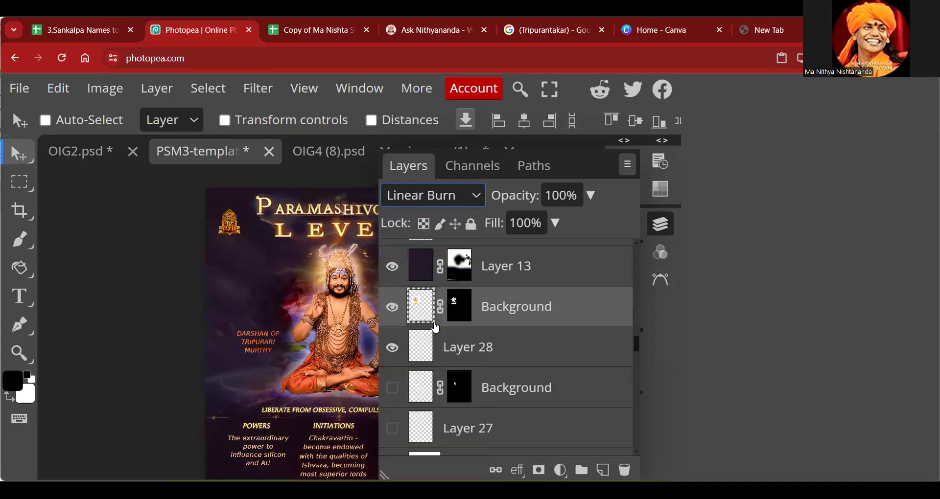
pyautogui.click(418, 198)
pyautogui.click(419, 340)
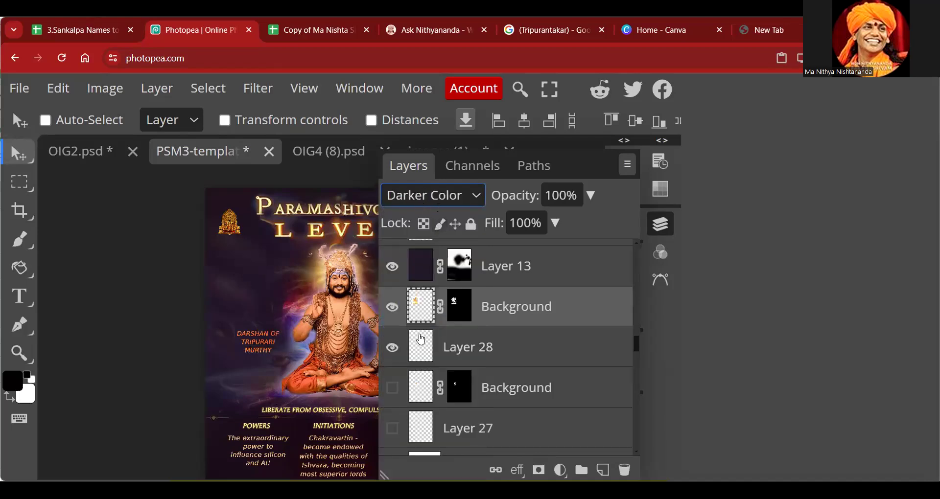
pyautogui.click(424, 199)
pyautogui.click(420, 374)
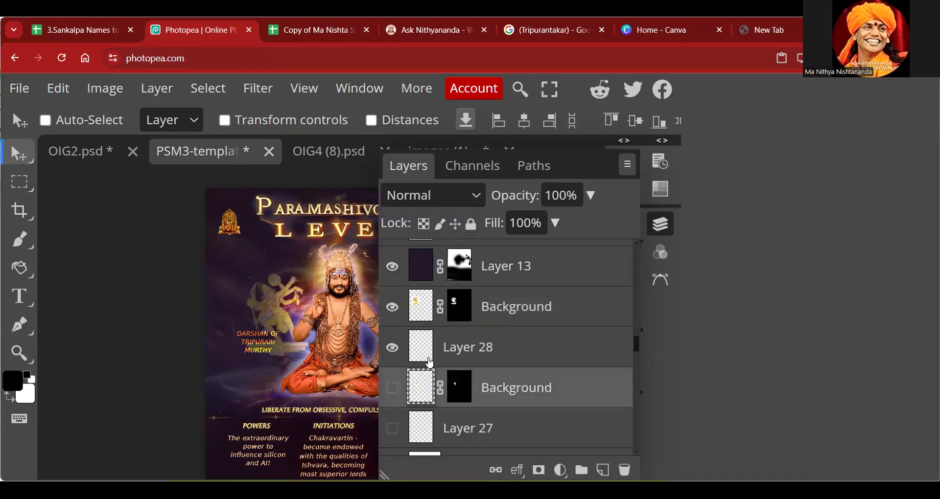
# Try the Screen, Color Dodge, Linear Dodge and Overlay blend modes on the hidden Background layer below Layer 28.
pyautogui.click(436, 199)
pyautogui.click(439, 385)
pyautogui.click(426, 195)
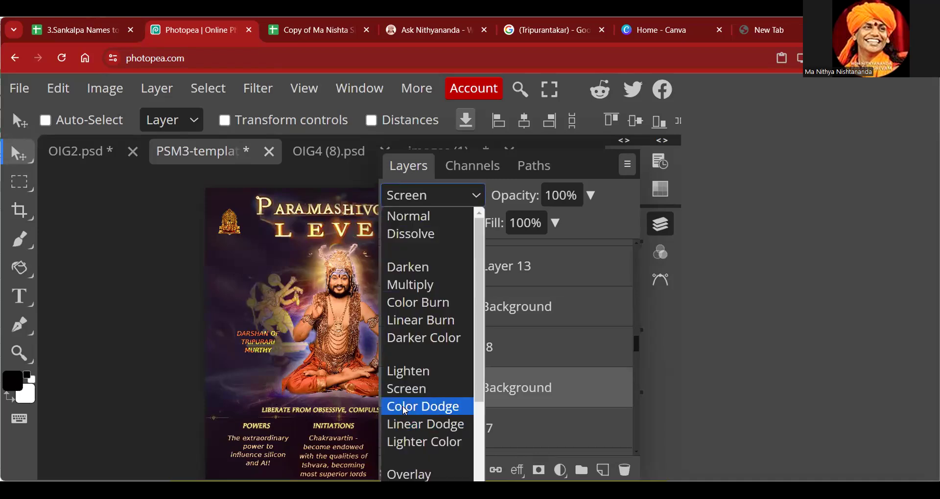
pyautogui.click(403, 406)
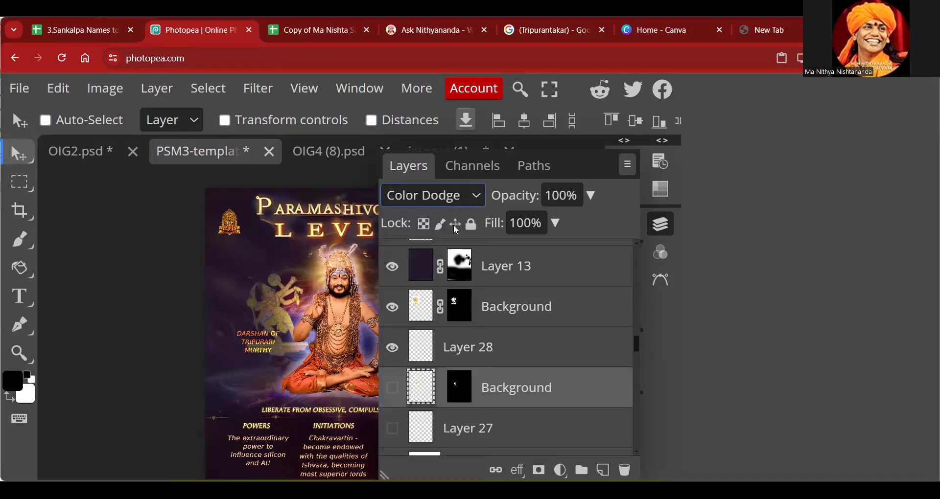
pyautogui.click(451, 199)
pyautogui.click(449, 425)
pyautogui.click(447, 195)
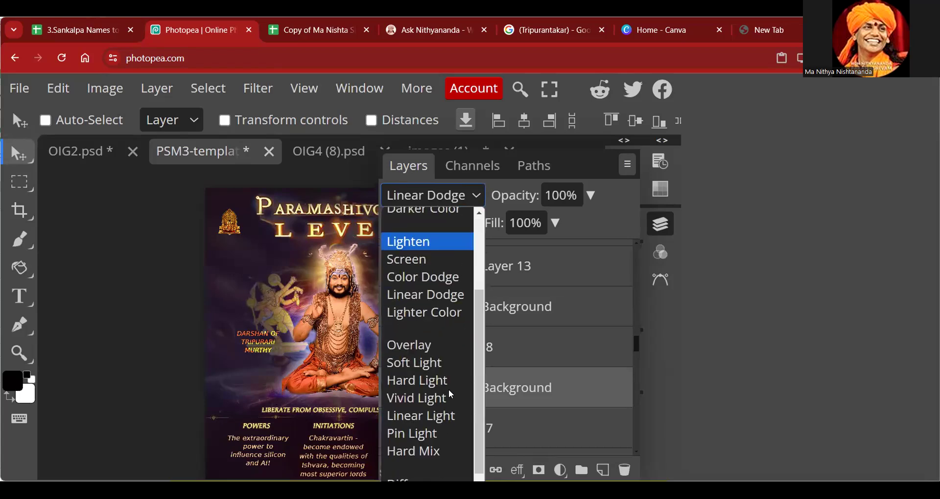
pyautogui.click(438, 342)
pyautogui.click(431, 193)
pyautogui.click(531, 394)
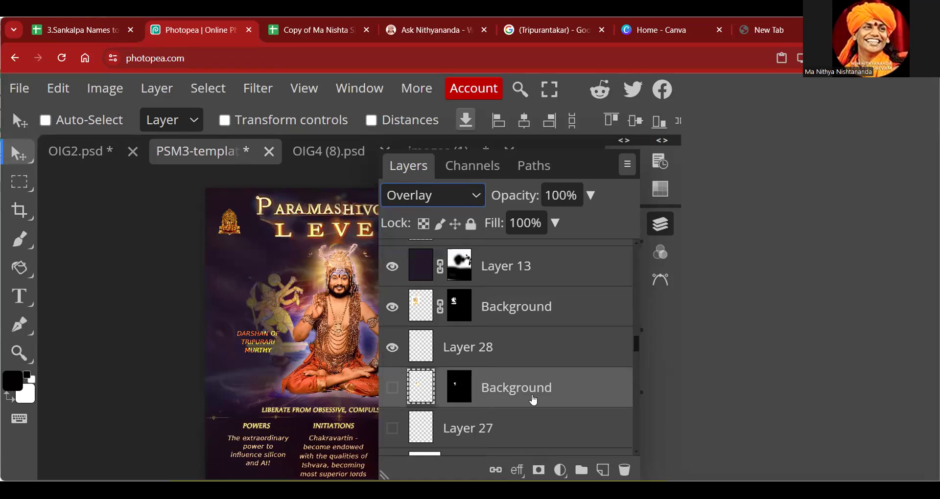
# Reselect the visible deity cut-out layer and apply the Lighten blend mode to it.
pyautogui.click(514, 311)
pyautogui.click(418, 196)
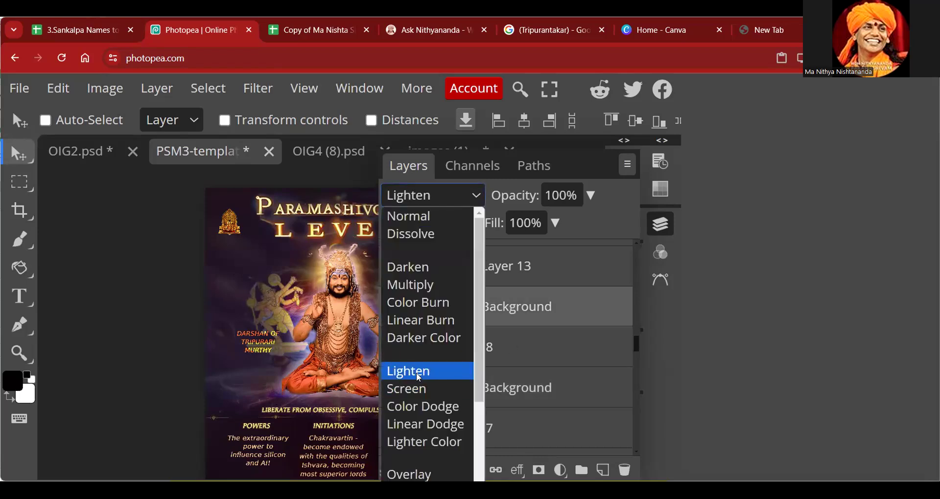
pyautogui.click(419, 377)
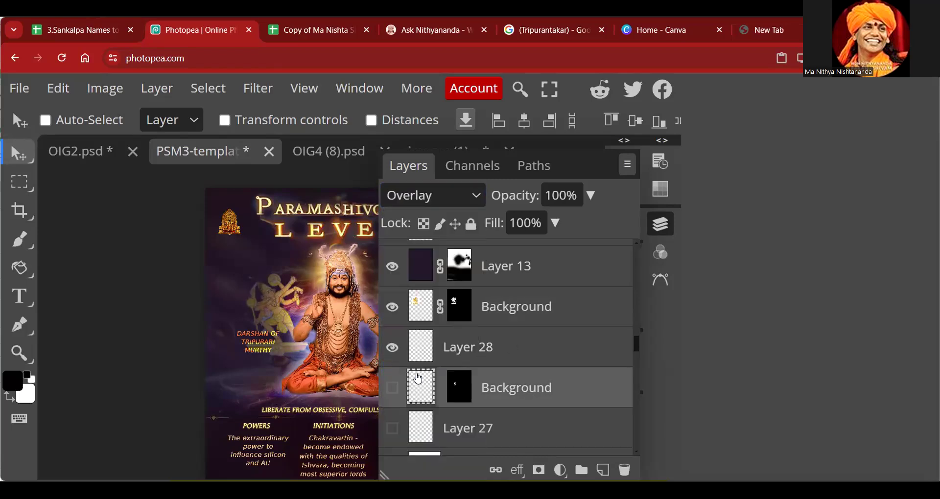
pyautogui.click(481, 310)
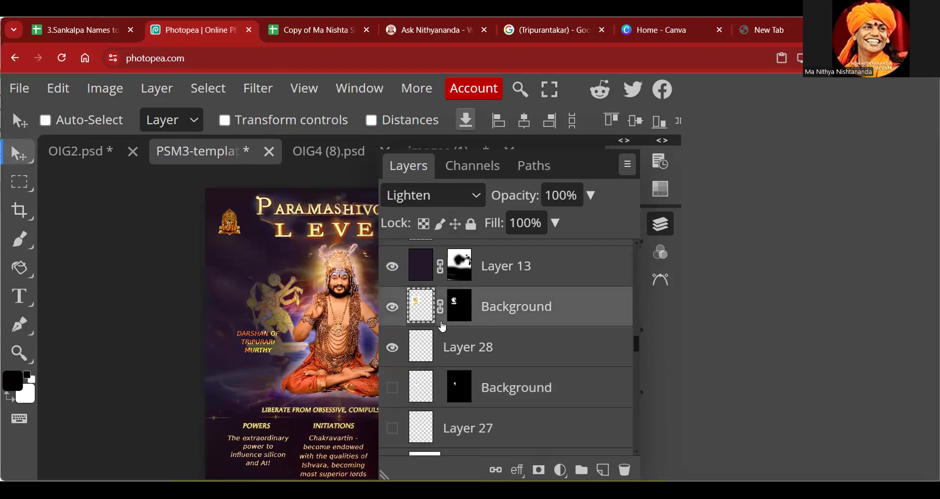
# Delete the three hidden layers below Layer 28: the Background copy, Layer 27 and the Lorem ipsum text.
pyautogui.click(488, 395)
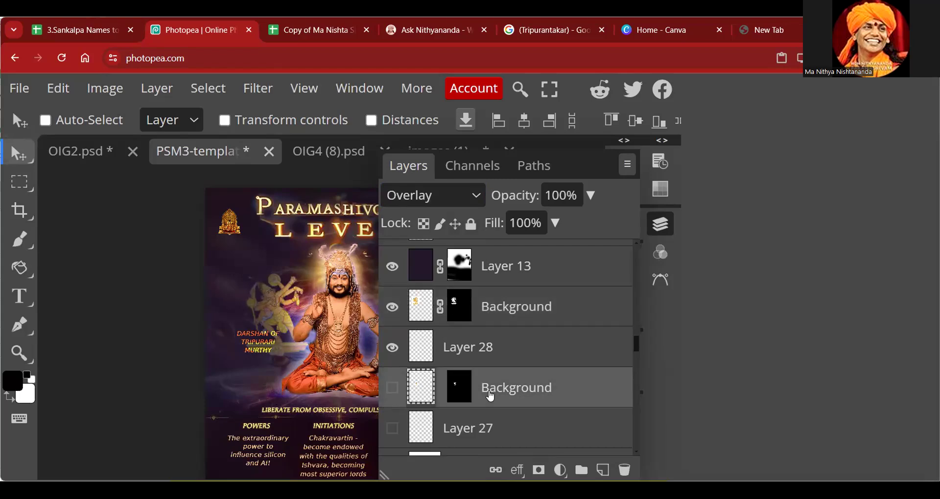
pyautogui.scroll(-1, 490, 398)
pyautogui.doubleClick(488, 367)
pyautogui.click(496, 413)
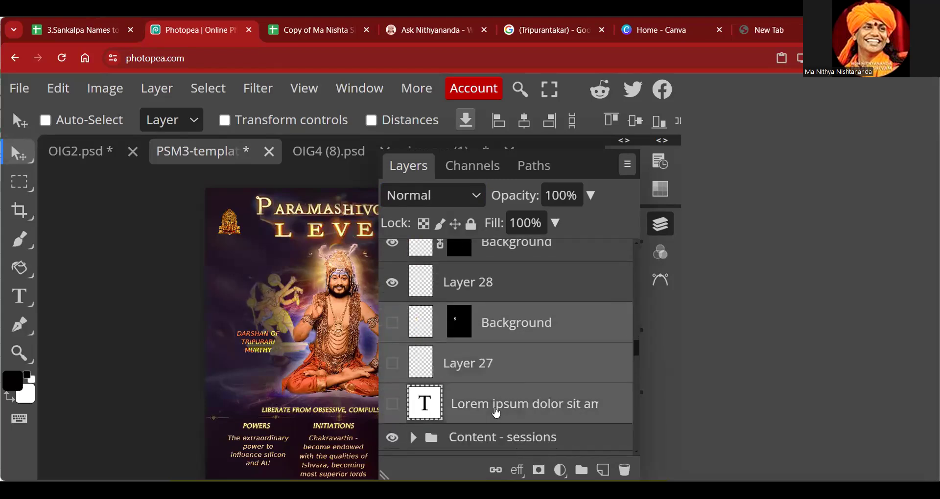
pyautogui.click(628, 466)
# Select the deity cut-out layer and toggle its visibility off and on to check its effect on the poster.
pyautogui.scroll(3, 535, 389)
pyautogui.click(535, 388)
pyautogui.click(398, 376)
pyautogui.click(398, 378)
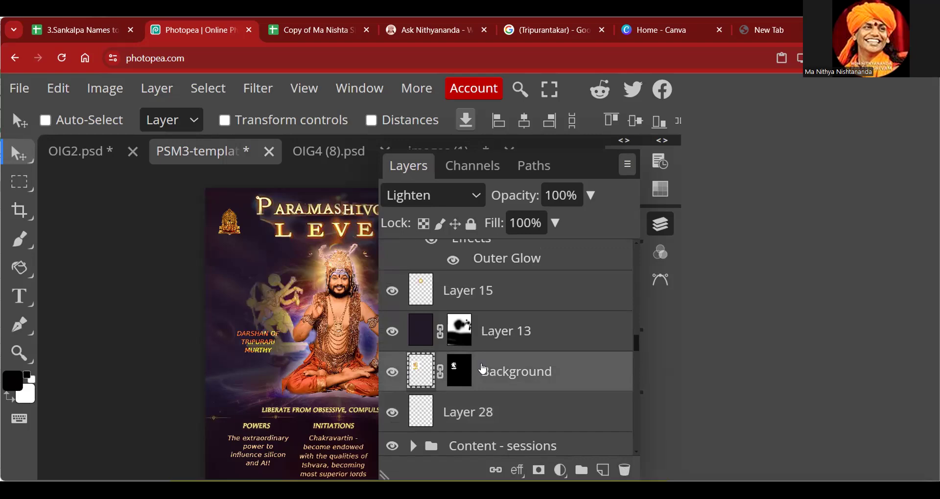
# Try Linear Burn, Lighter Color, Vivid Light and Screen on the deity cut-out layer, and set its blend mode to Color Dodge.
pyautogui.click(426, 320)
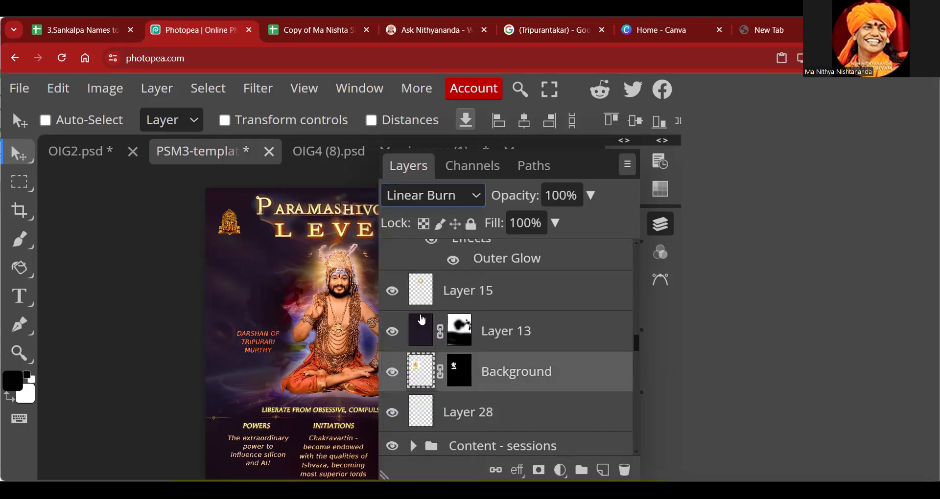
pyautogui.click(437, 195)
pyautogui.click(430, 445)
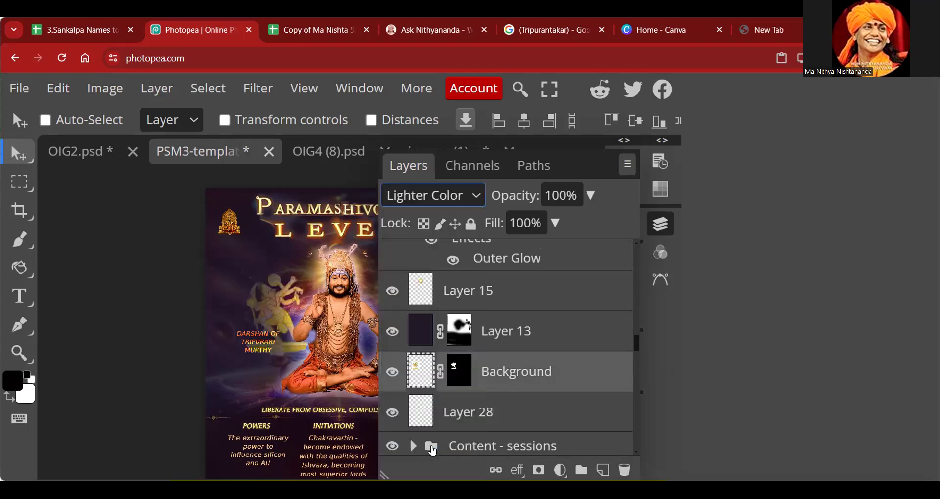
pyautogui.click(443, 204)
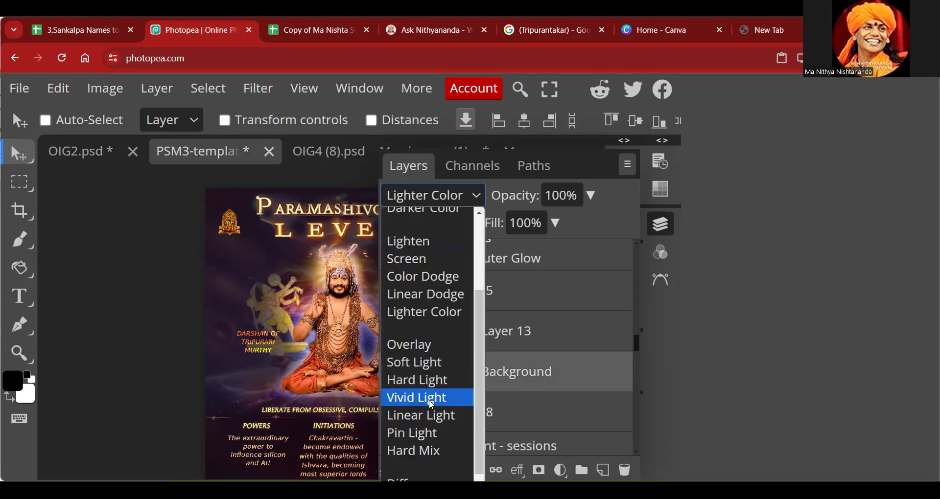
pyautogui.click(431, 399)
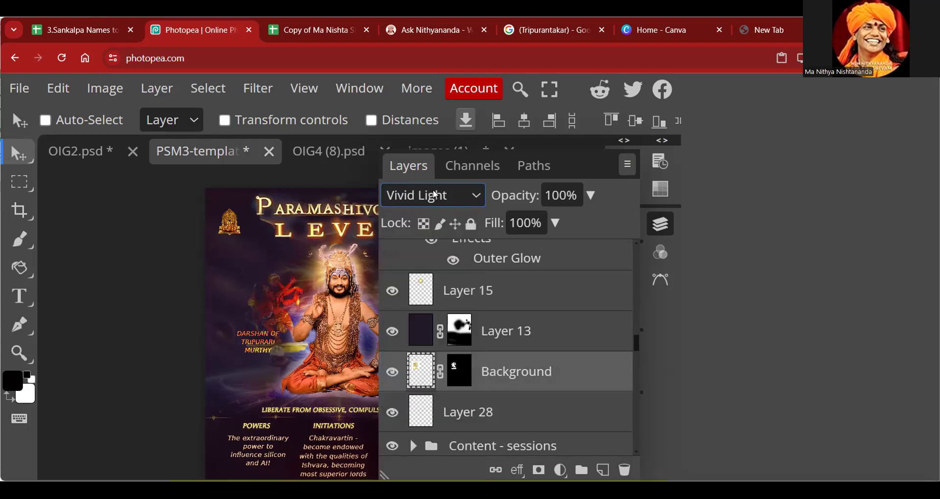
pyautogui.click(435, 195)
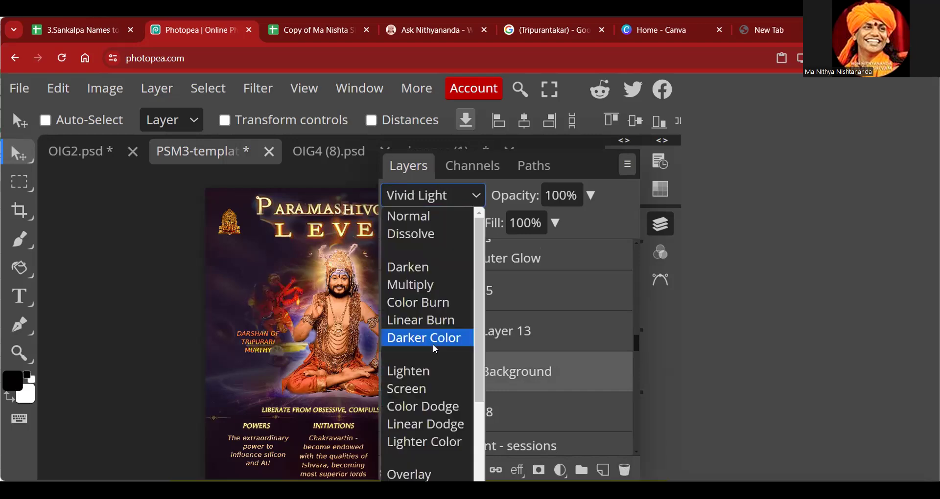
pyautogui.click(415, 389)
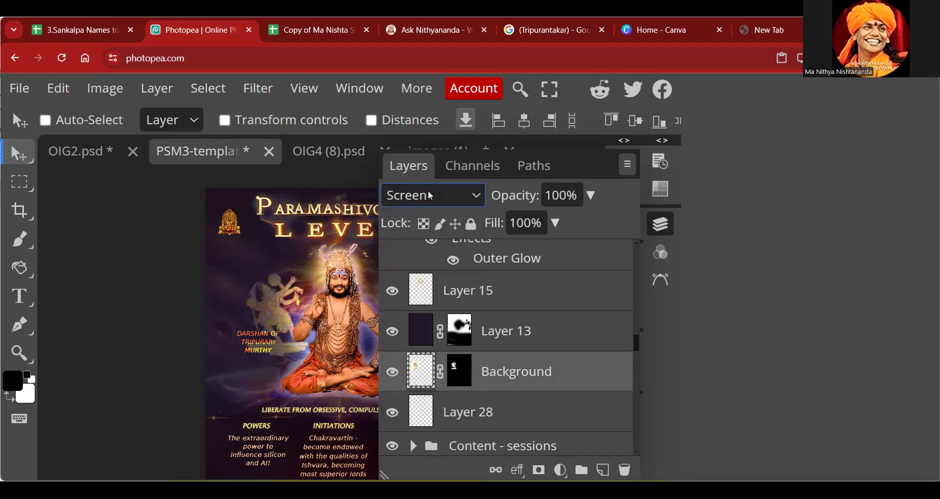
pyautogui.click(431, 196)
pyautogui.click(435, 402)
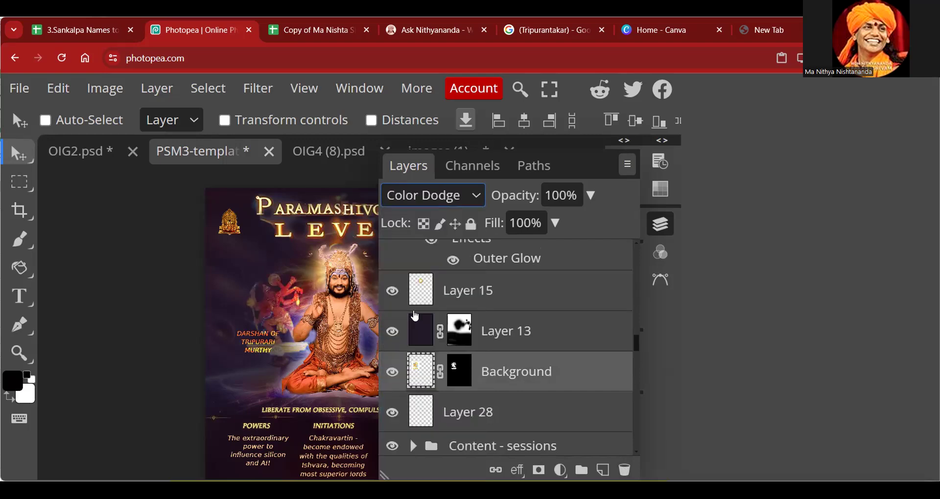
# Enlarge the deity cut-out with Free Transform and reposition it beside the seated figure.
pyautogui.hotkey('ctrl', 't')
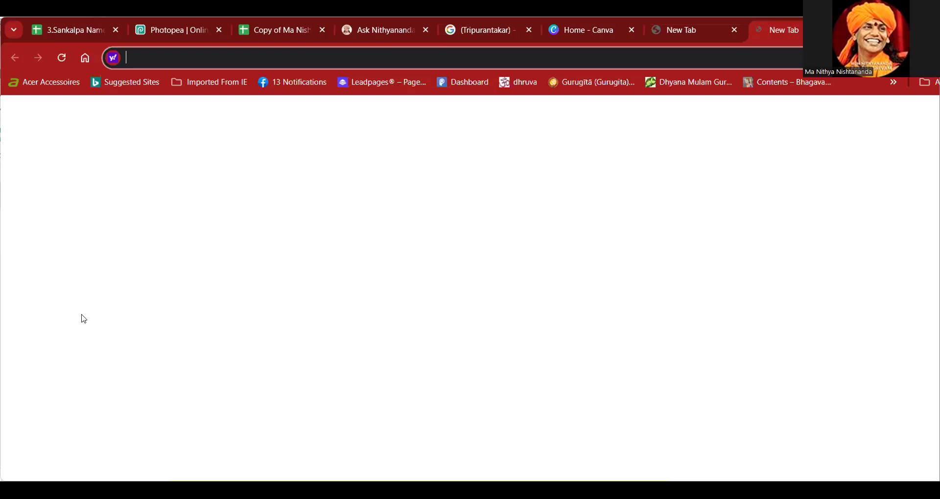
pyautogui.hotkey('ctrl', '2')
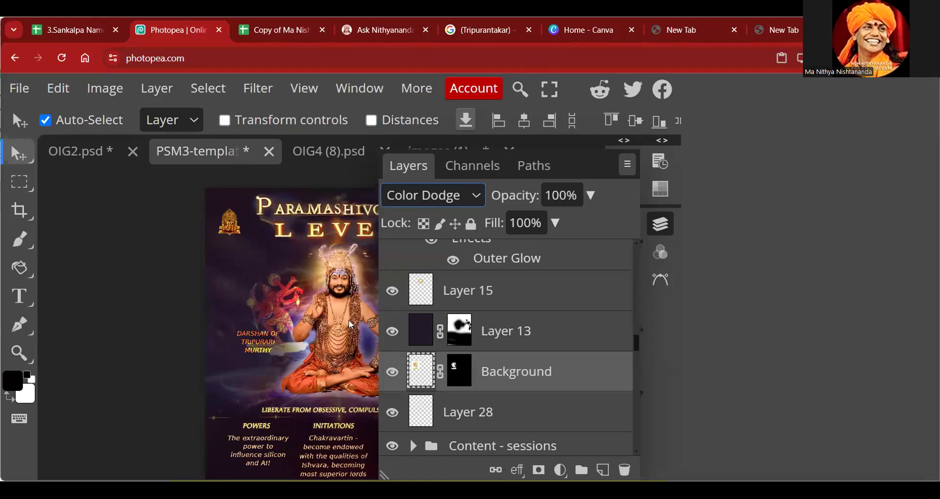
pyautogui.click(53, 100)
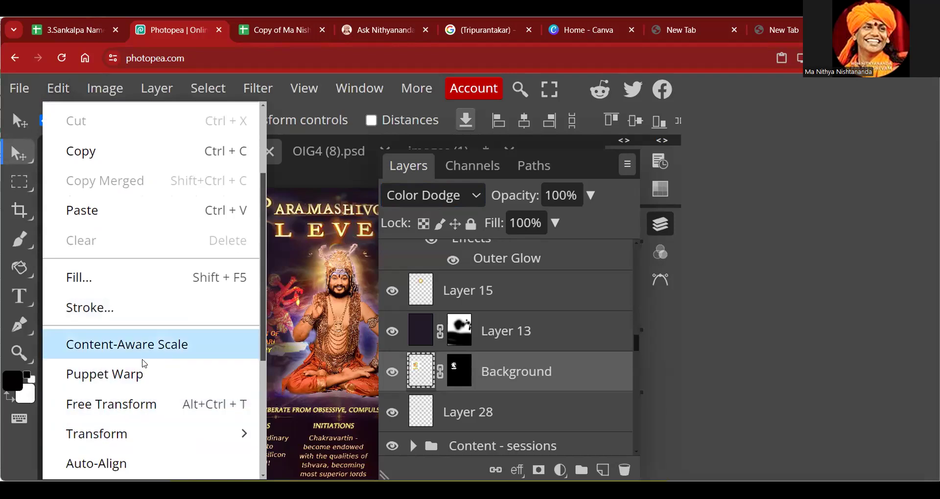
pyautogui.click(147, 406)
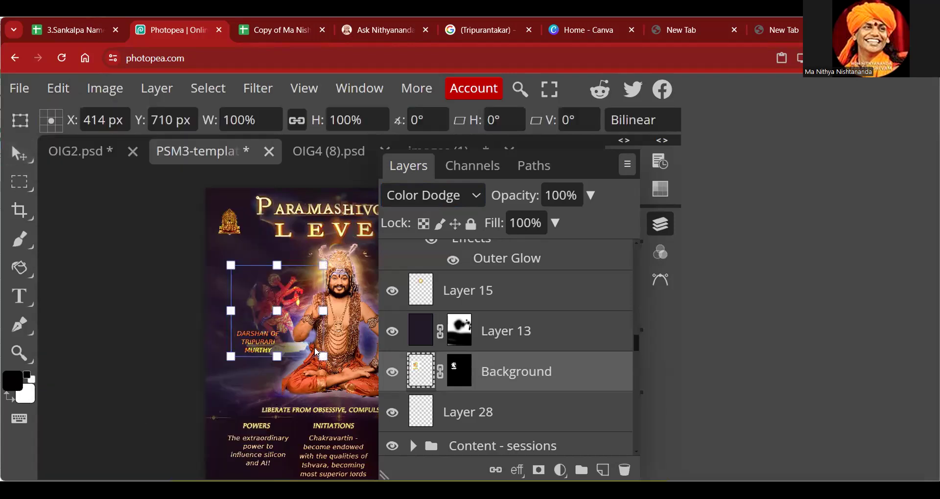
pyautogui.moveTo(356, 379); pyautogui.dragTo(395, 419)
pyautogui.press('Return')
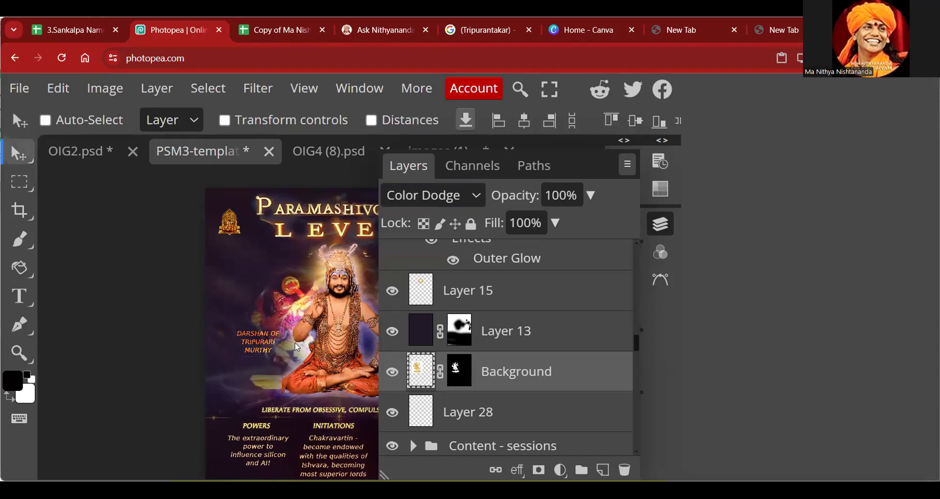
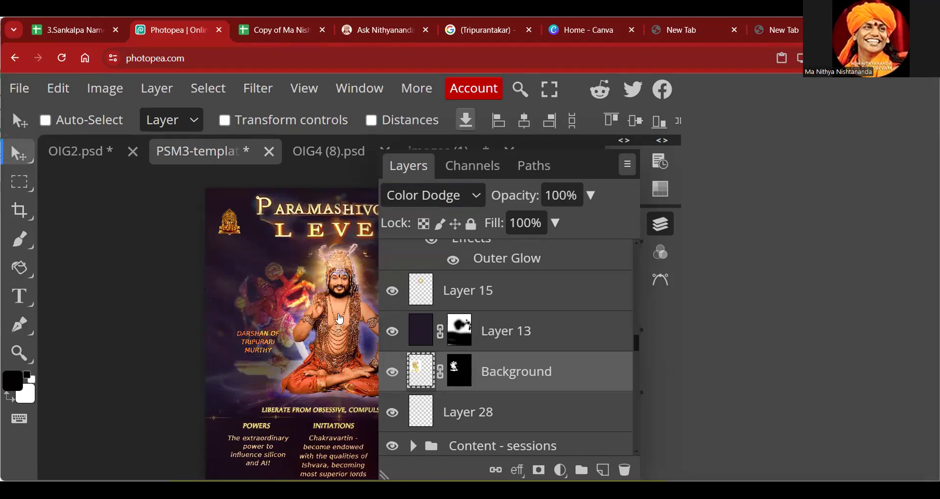
# Hide the layer list and check the enlarged deity against the whole poster.
pyautogui.click(627, 166)
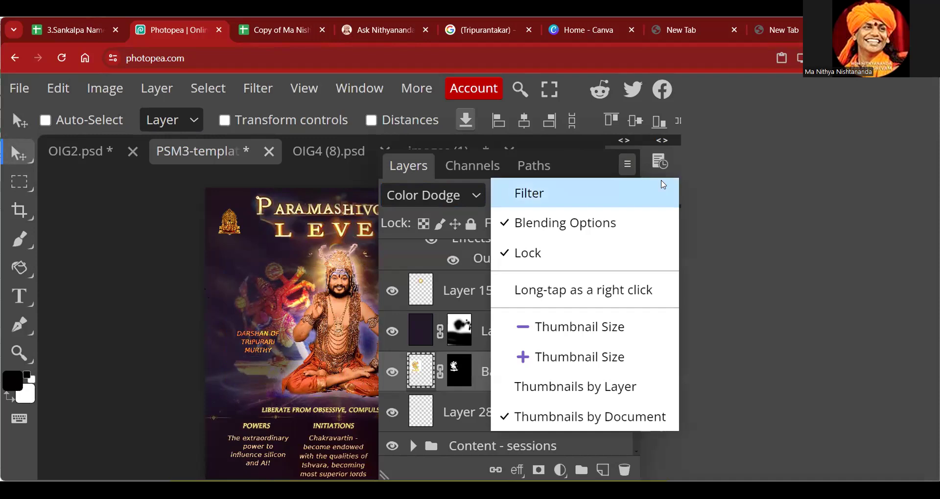
pyautogui.click(725, 230)
pyautogui.click(527, 411)
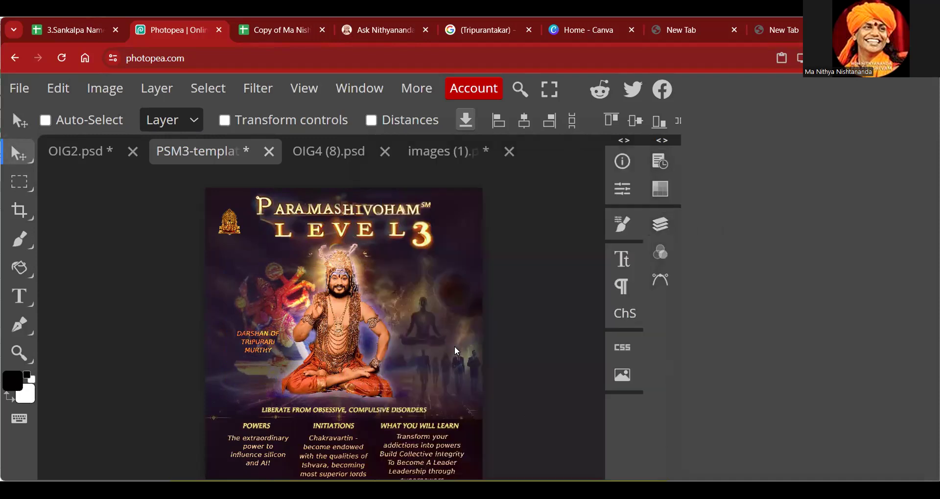
pyautogui.scroll(-3, 454, 349)
pyautogui.scroll(3, 270, 323)
# Select the mask of the deity cut-out layer above Layer 28 and activate the Brush tool.
pyautogui.click(656, 231)
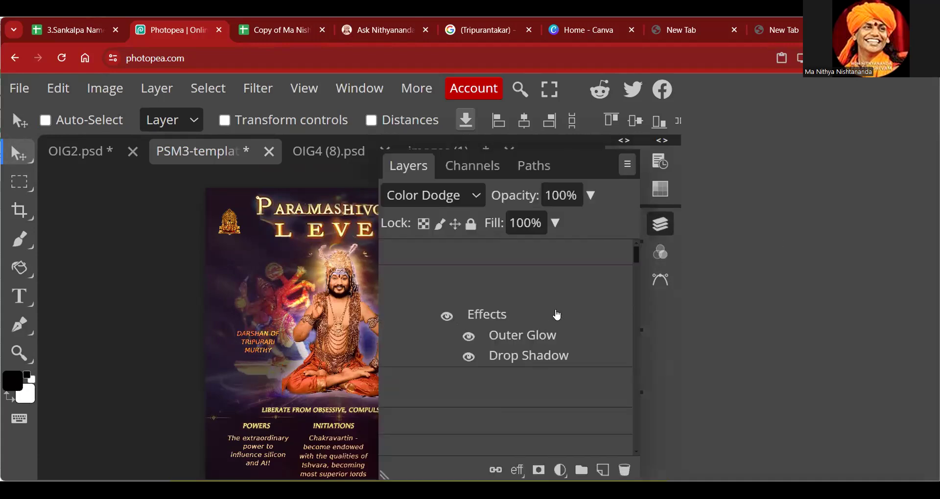
pyautogui.scroll(-8, 557, 316)
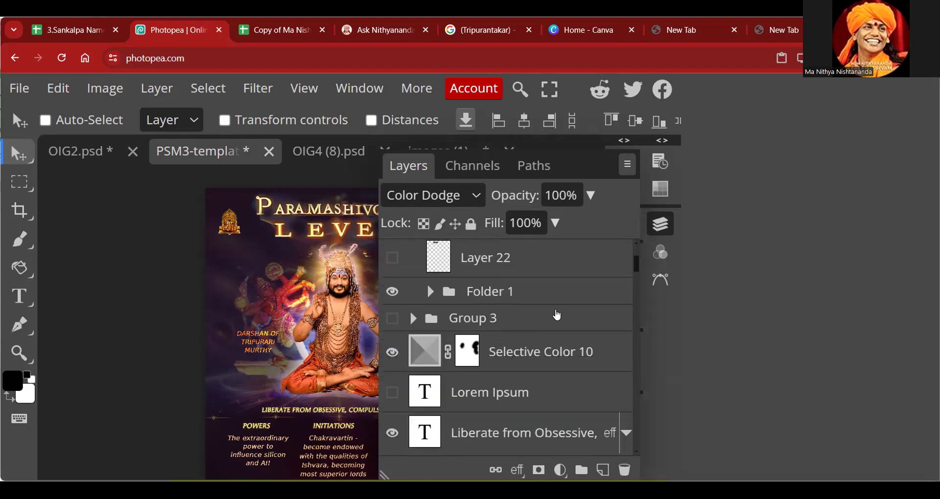
pyautogui.scroll(-10, 557, 318)
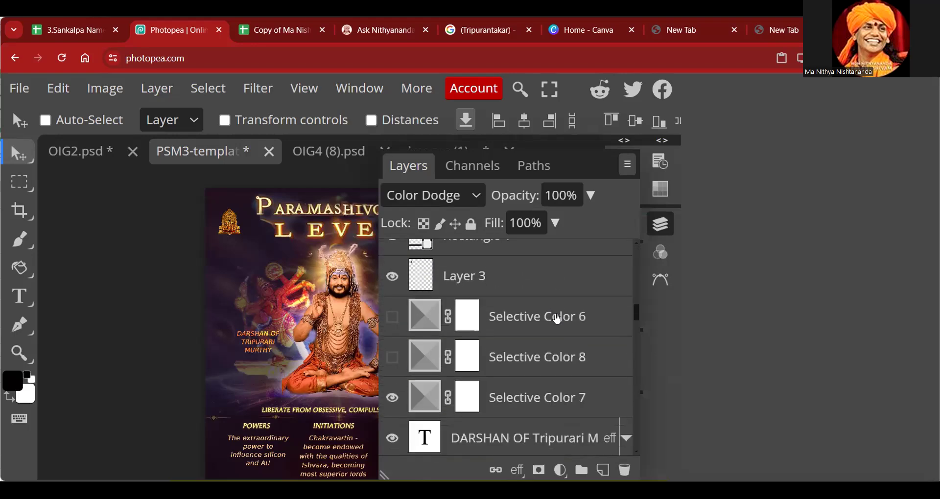
pyautogui.scroll(-3, 520, 351)
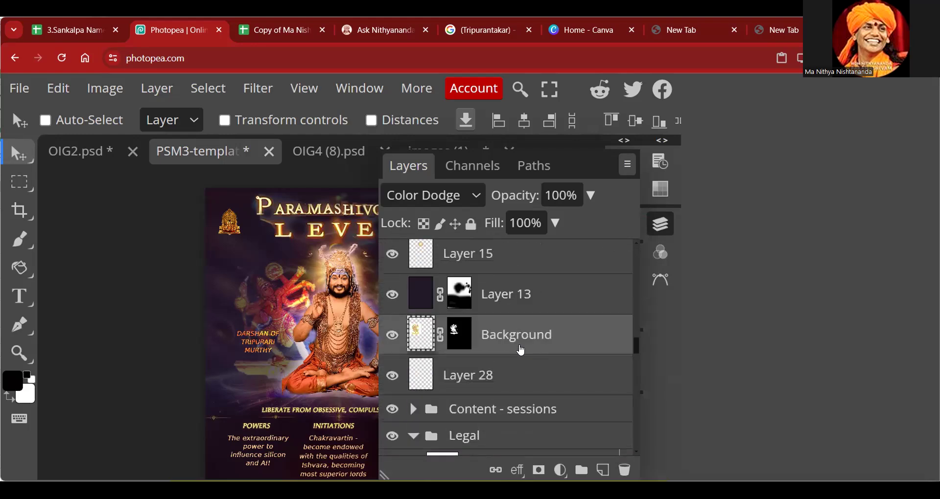
pyautogui.click(461, 334)
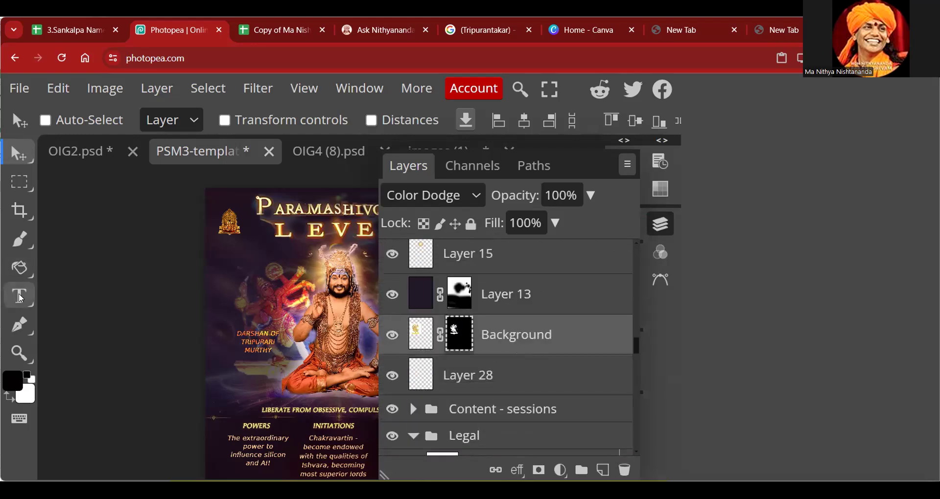
pyautogui.click(20, 240)
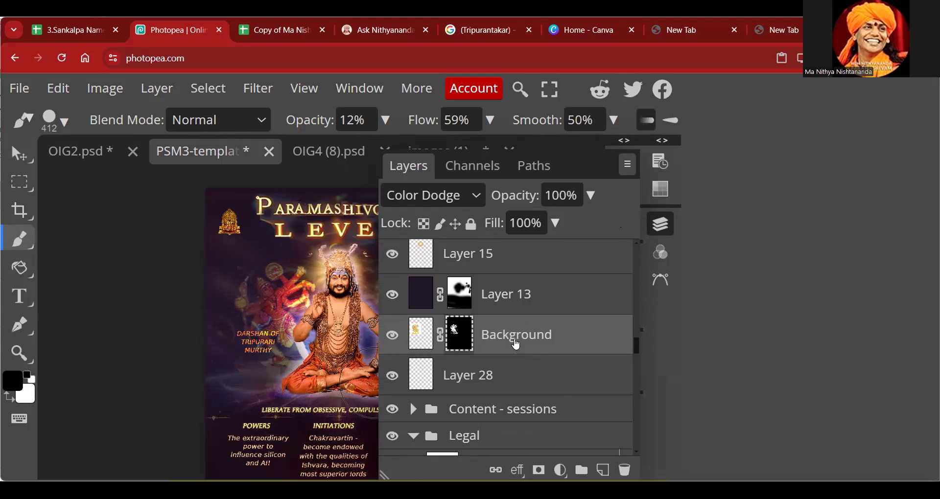
# Add a Vibrance adjustment layer above the deity cut-out and set its vibrance to -17.
pyautogui.click(560, 471)
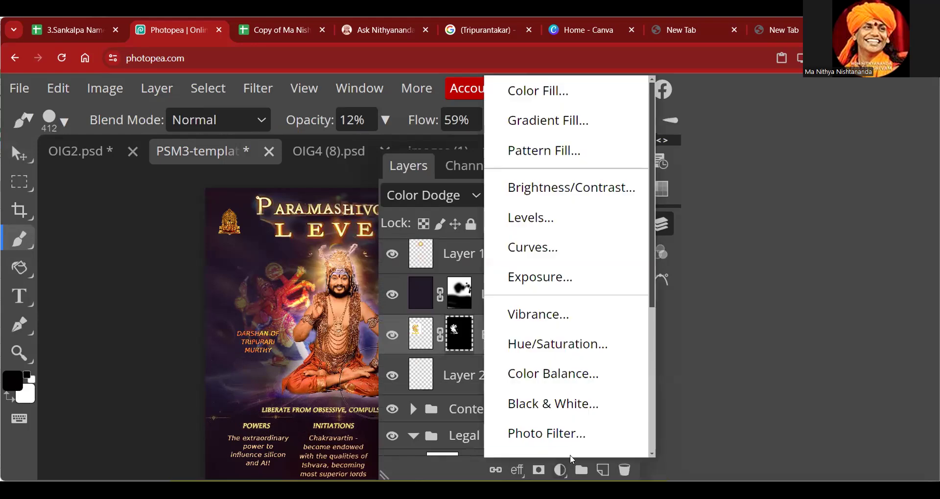
pyautogui.click(560, 318)
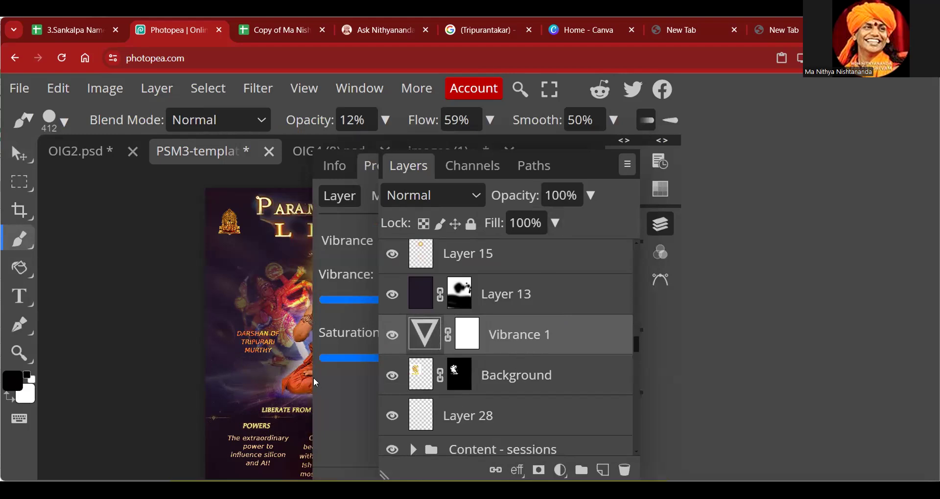
pyautogui.click(661, 224)
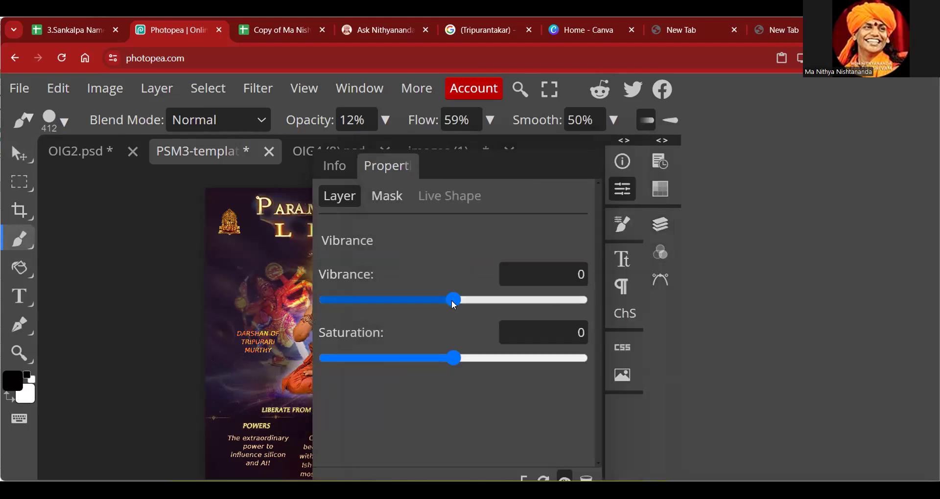
pyautogui.click(416, 301)
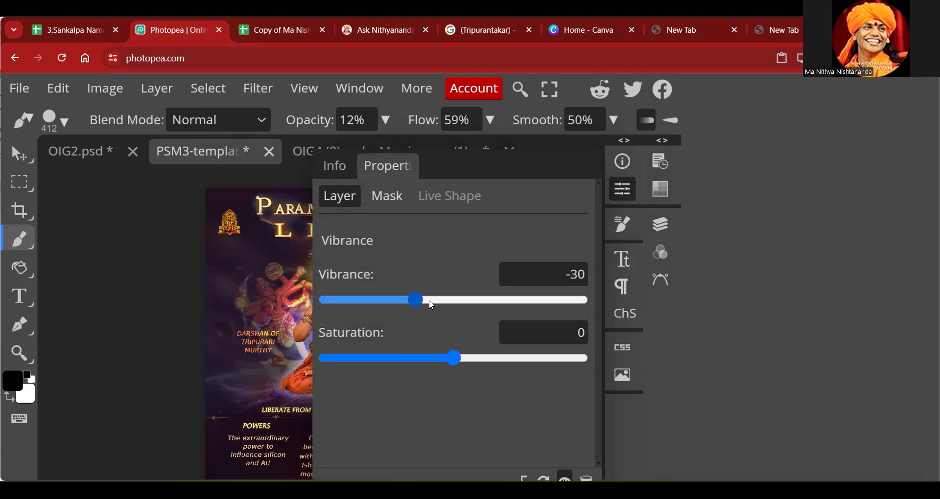
pyautogui.click(431, 302)
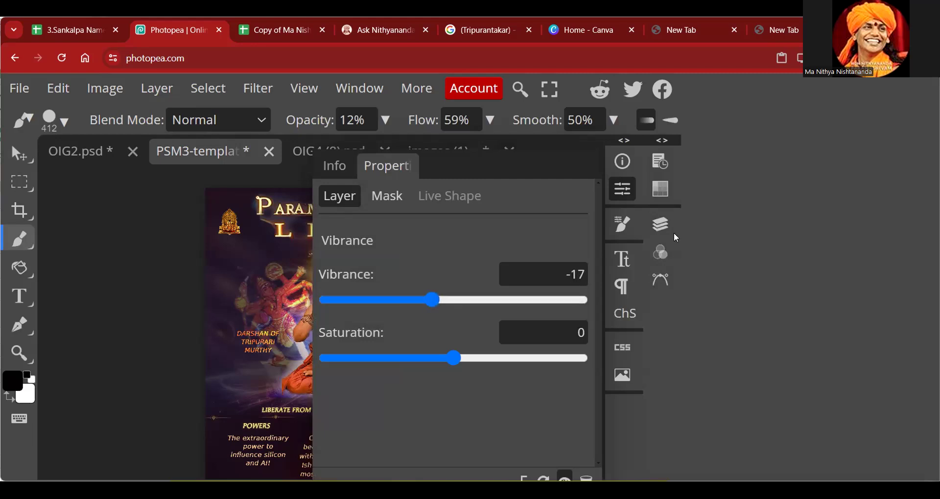
# Delete the two hidden adjustment layers Selective Color 6 and Selective Color 8.
pyautogui.click(662, 225)
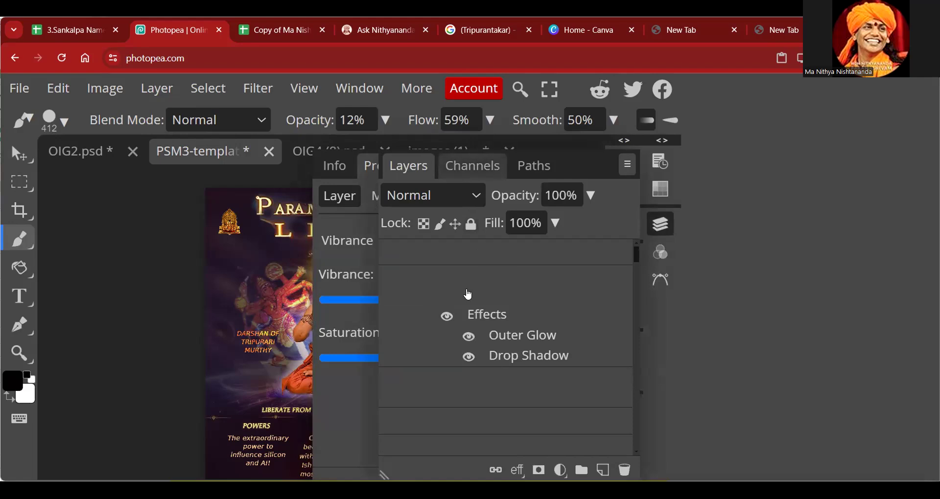
pyautogui.scroll(-10, 532, 342)
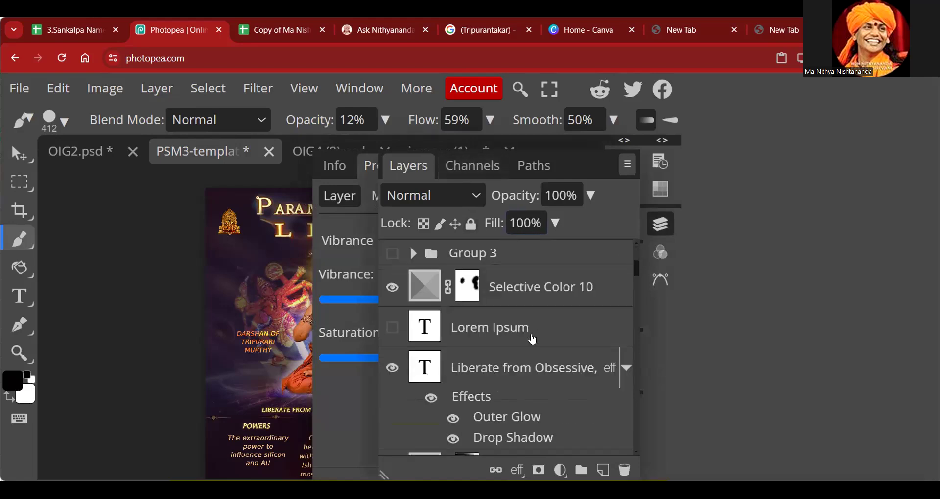
pyautogui.scroll(-10, 532, 341)
pyautogui.scroll(2, 533, 341)
pyautogui.scroll(5, 532, 341)
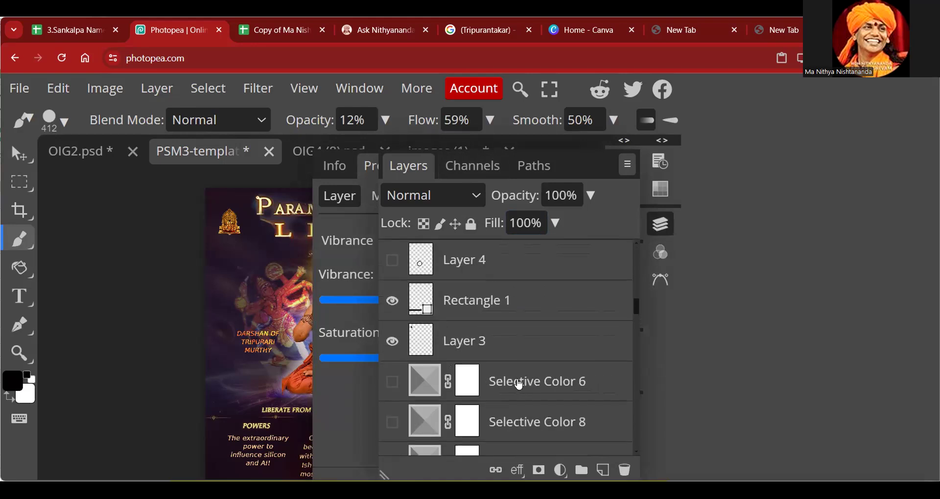
pyautogui.click(519, 385)
pyautogui.keyDown('shift'); pyautogui.click(530, 419); pyautogui.keyUp('shift')
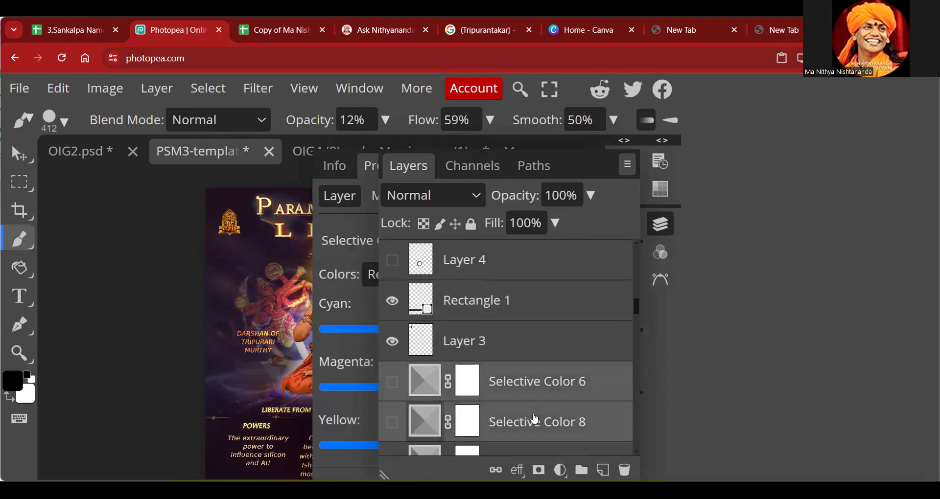
pyautogui.scroll(-3, 534, 420)
pyautogui.moveTo(524, 301); pyautogui.dragTo(539, 302)
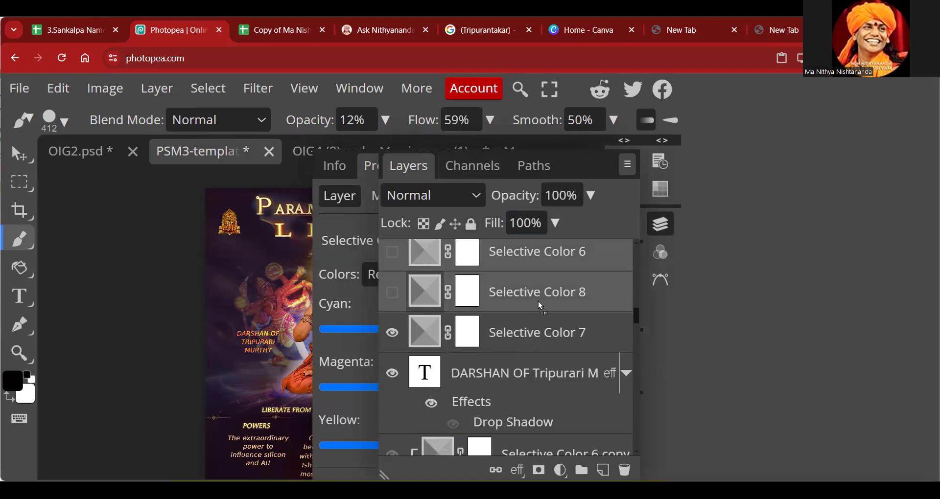
pyautogui.moveTo(619, 451); pyautogui.dragTo(625, 469)
# Delete the hidden Selective Color 6 copy, Selective Color 5 and Group 3 located directly above Layer 1.
pyautogui.scroll(-4, 537, 388)
pyautogui.scroll(3, 535, 384)
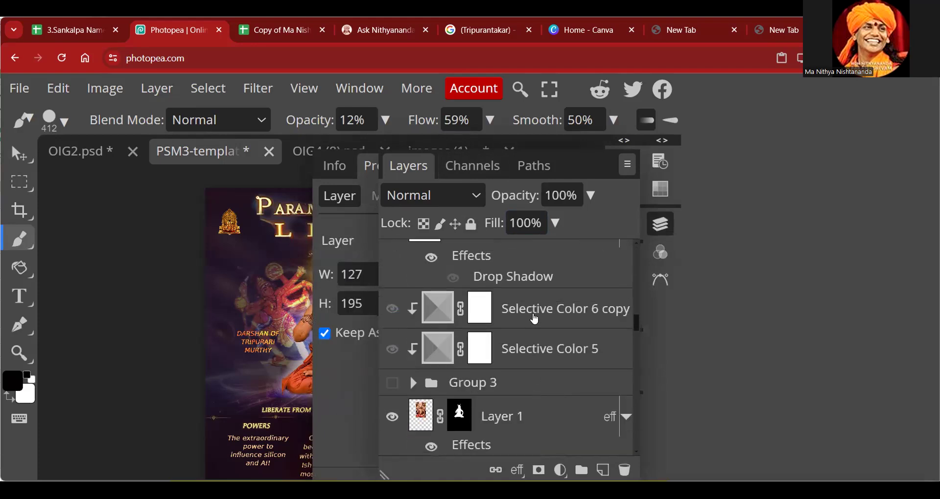
pyautogui.click(535, 319)
pyautogui.keyDown('shift'); pyautogui.click(544, 381); pyautogui.keyUp('shift')
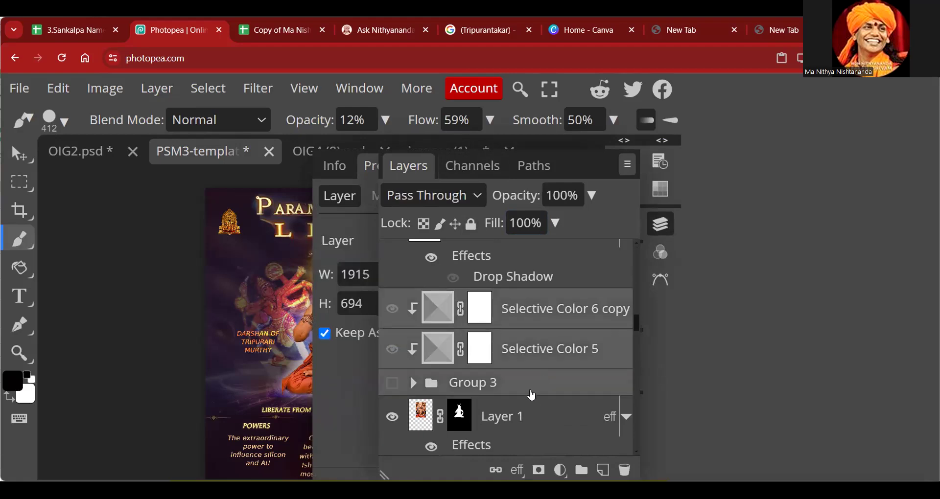
pyautogui.click(624, 470)
# Delete the hidden Brightness/Contrast 3, Layer 2 copy and Layer 2 located above Brightness/Contrast 4.
pyautogui.scroll(-6, 527, 339)
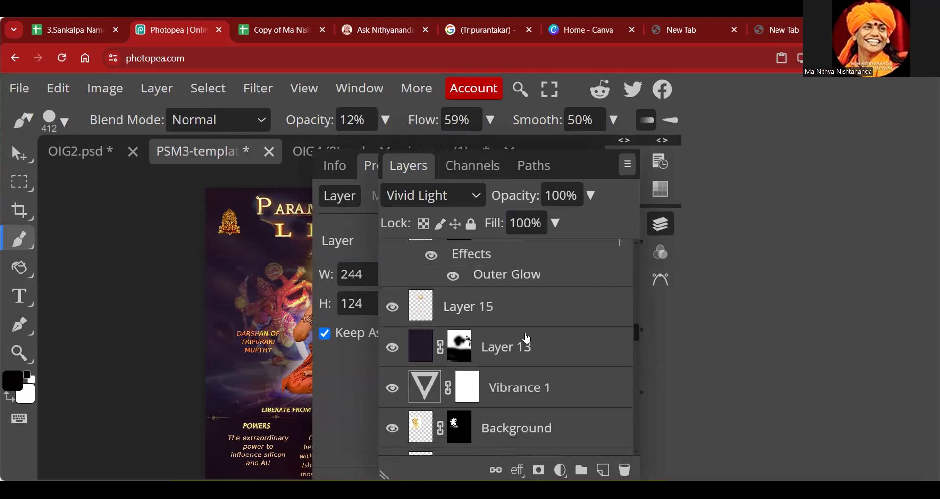
pyautogui.scroll(-6, 527, 338)
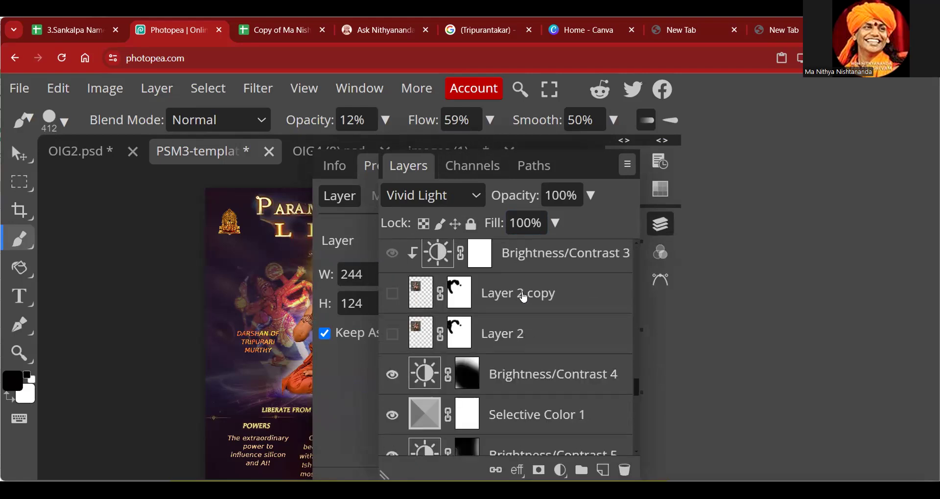
pyautogui.click(523, 296)
pyautogui.keyDown('shift'); pyautogui.click(529, 335); pyautogui.keyUp('shift')
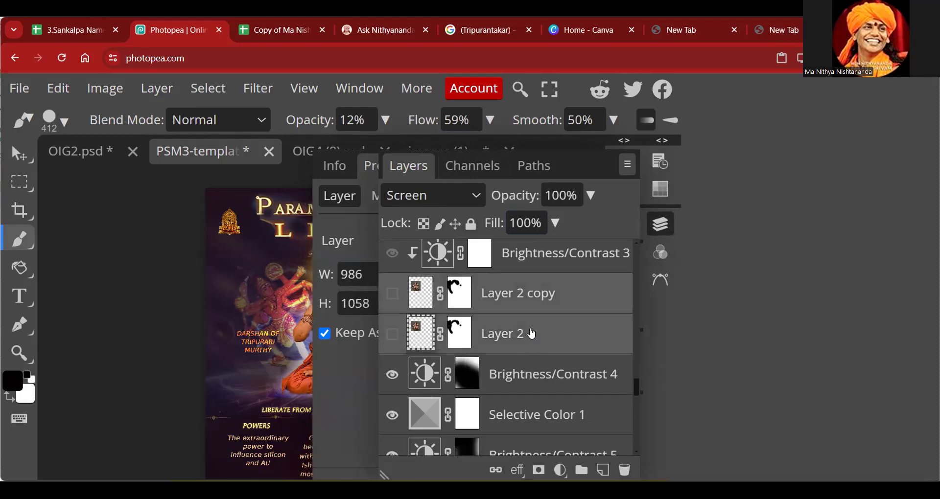
pyautogui.click(528, 335)
pyautogui.scroll(3, 528, 335)
pyautogui.keyDown('shift'); pyautogui.click(539, 376); pyautogui.keyUp('shift')
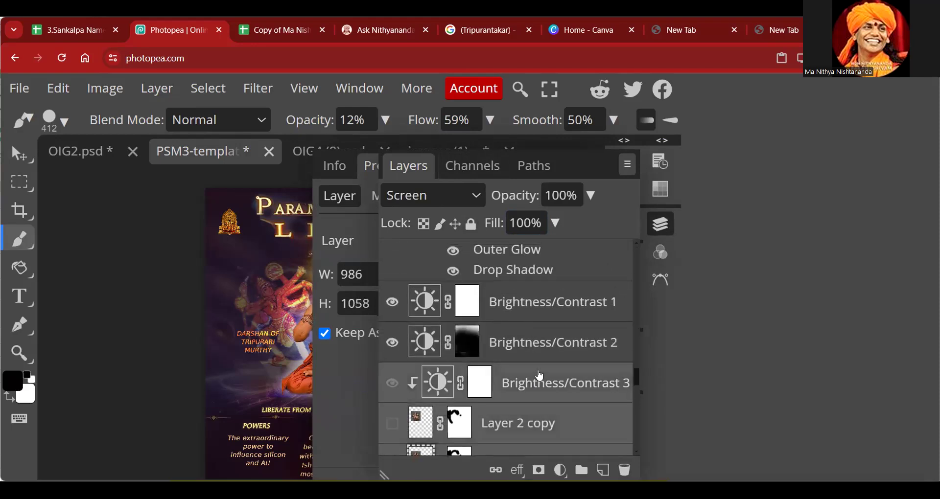
pyautogui.scroll(-3, 539, 377)
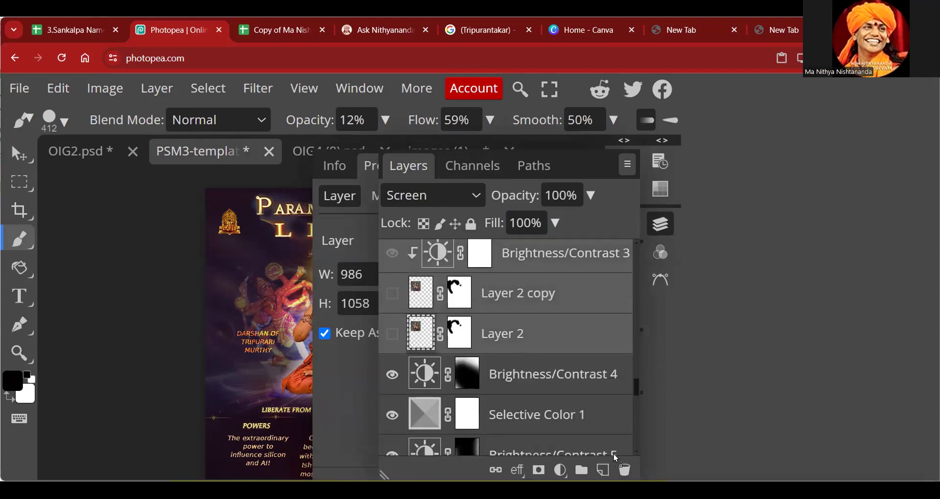
pyautogui.click(624, 469)
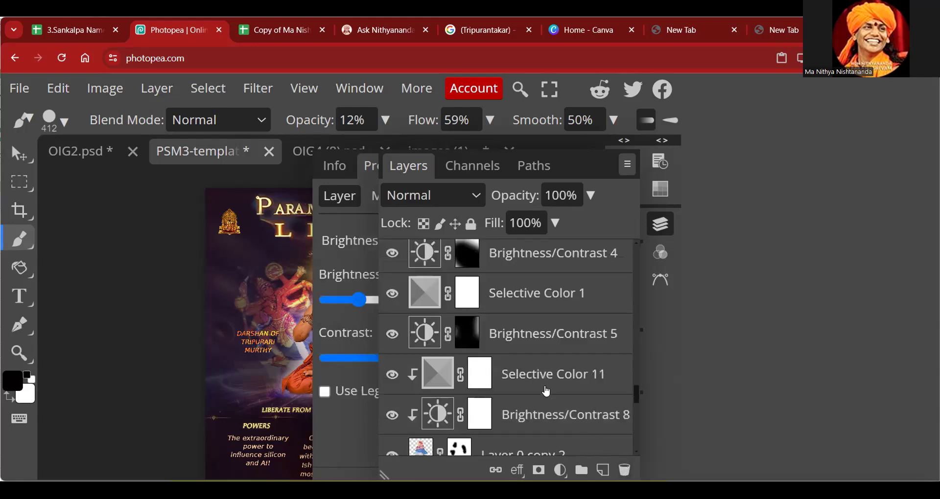
# Clip the Vibrance 1 adjustment layer to the Background cut-out layer directly beneath it.
pyautogui.scroll(-5, 546, 389)
pyautogui.scroll(-5, 541, 372)
pyautogui.scroll(-5, 538, 350)
pyautogui.scroll(10, 538, 350)
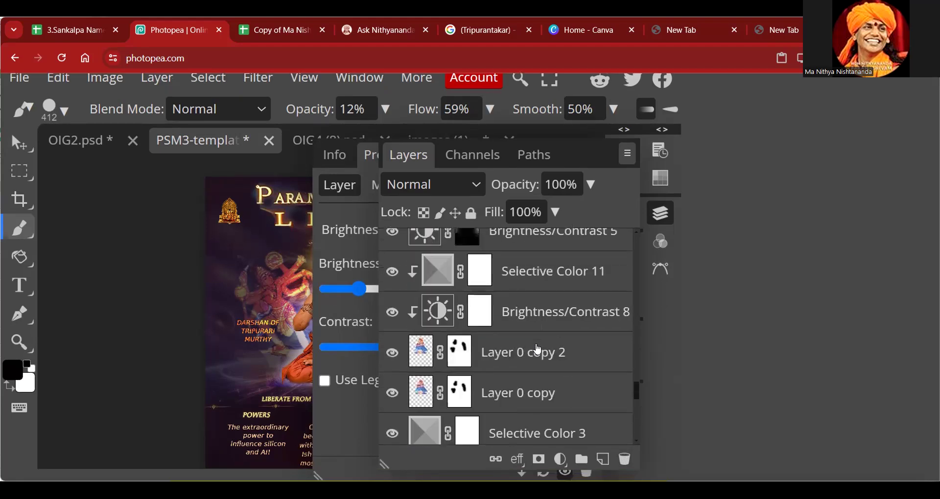
pyautogui.scroll(3, 495, 361)
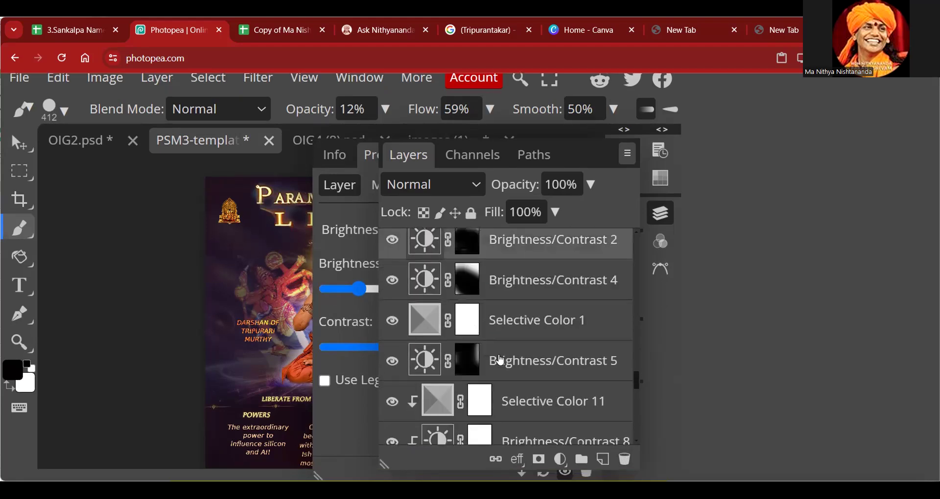
pyautogui.scroll(10, 495, 361)
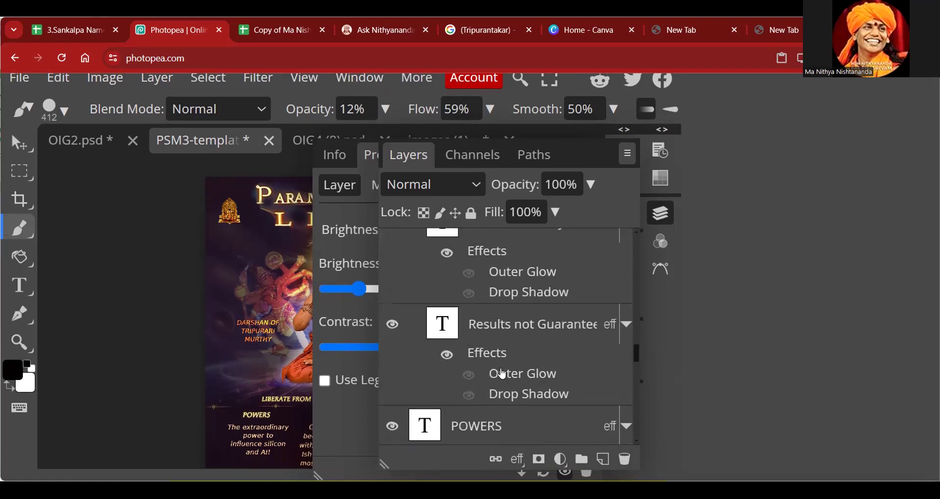
pyautogui.scroll(3, 498, 374)
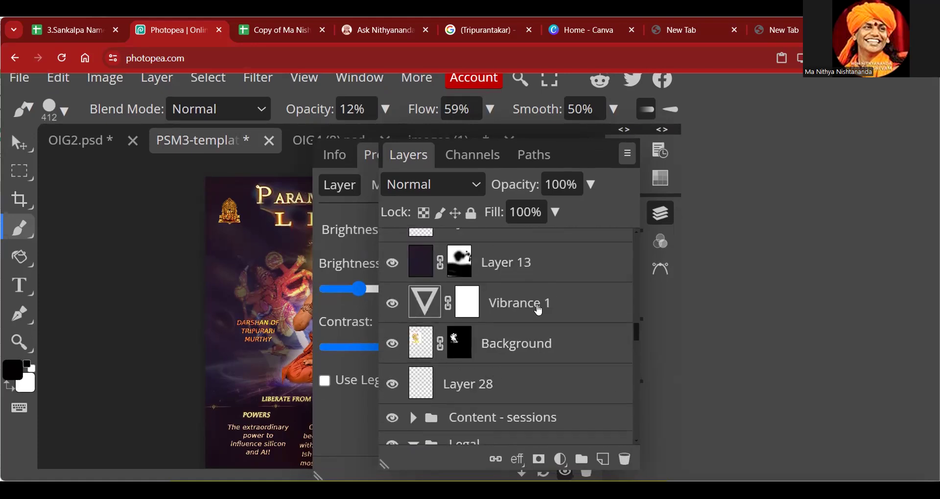
pyautogui.click(539, 318)
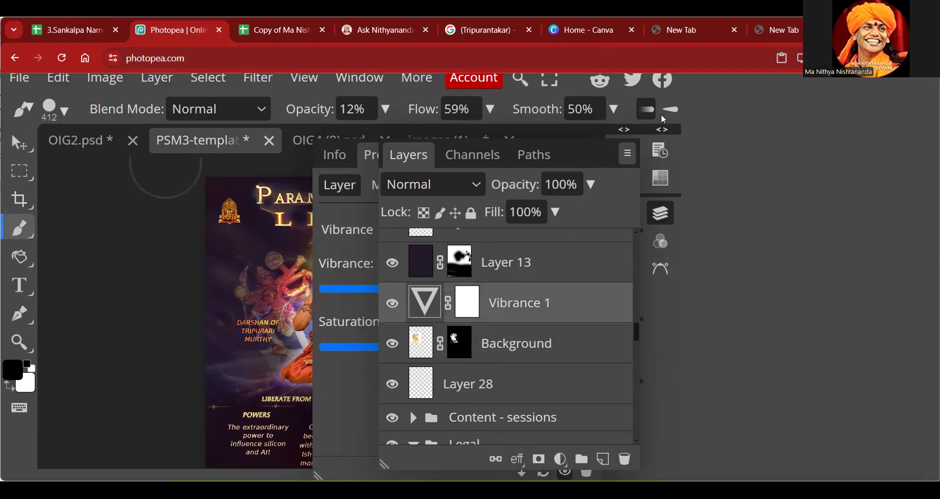
pyautogui.press('0')
pyautogui.click(526, 98)
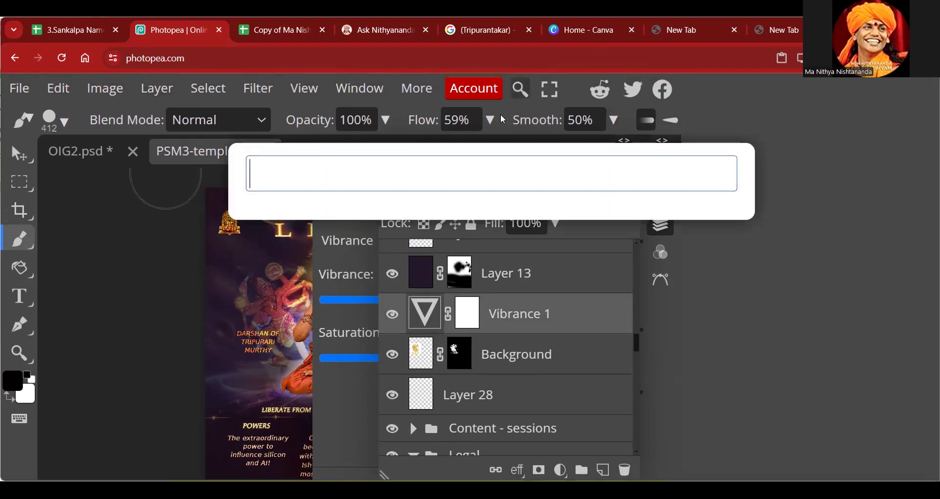
pyautogui.click(807, 252)
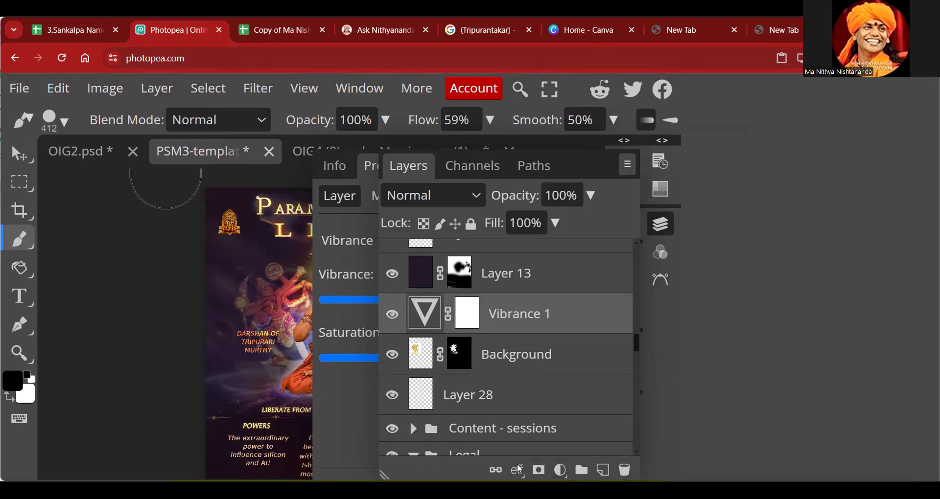
pyautogui.scroll(-1, 726, 346)
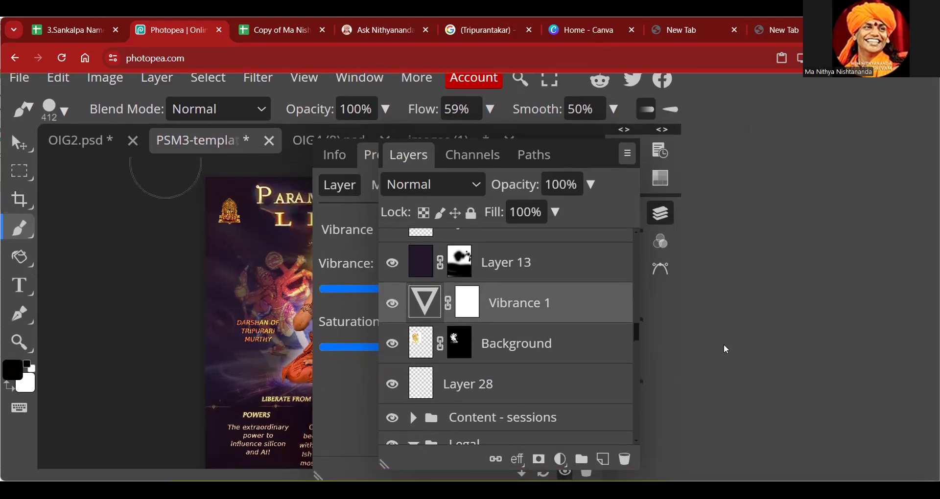
pyautogui.click(523, 475)
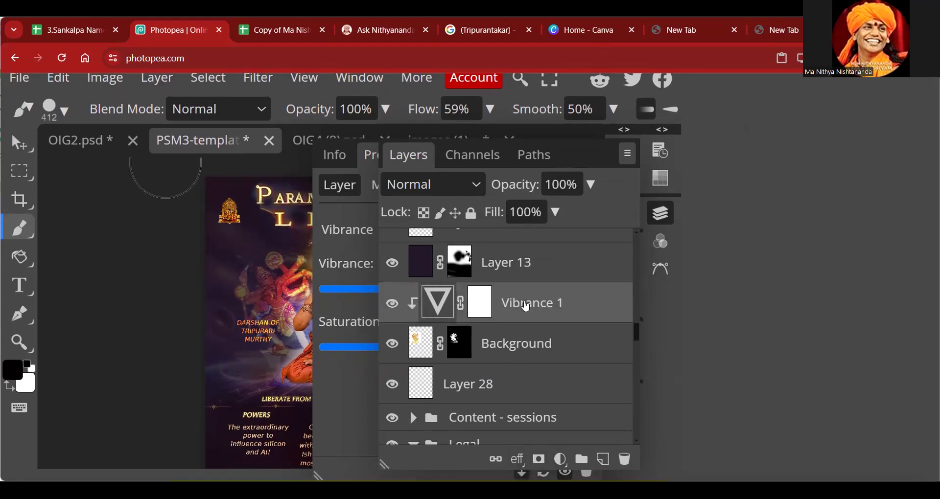
# Check the vibrance and saturation settings of the Vibrance 1 adjustment layer.
pyautogui.click(421, 348)
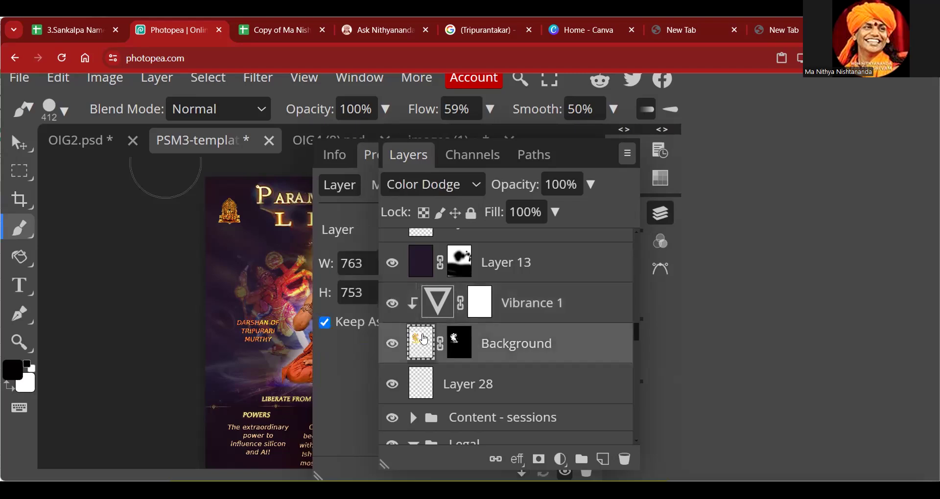
pyautogui.click(434, 307)
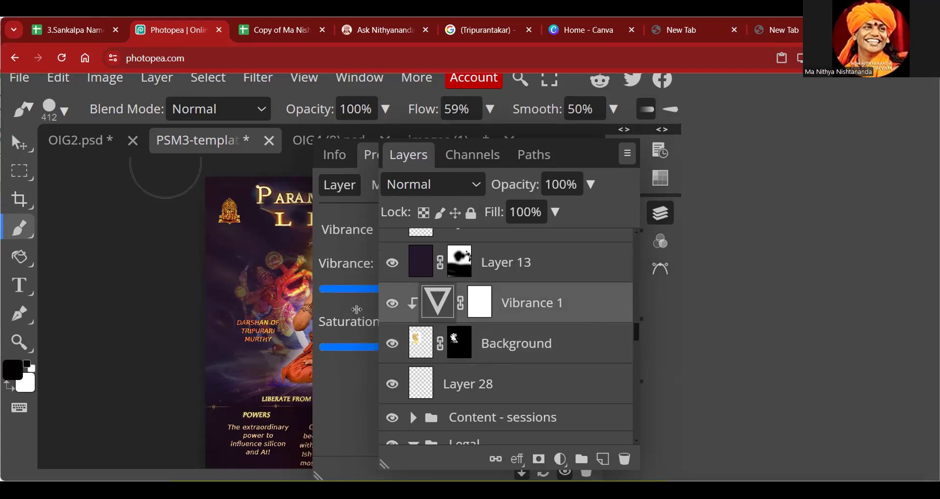
pyautogui.click(668, 219)
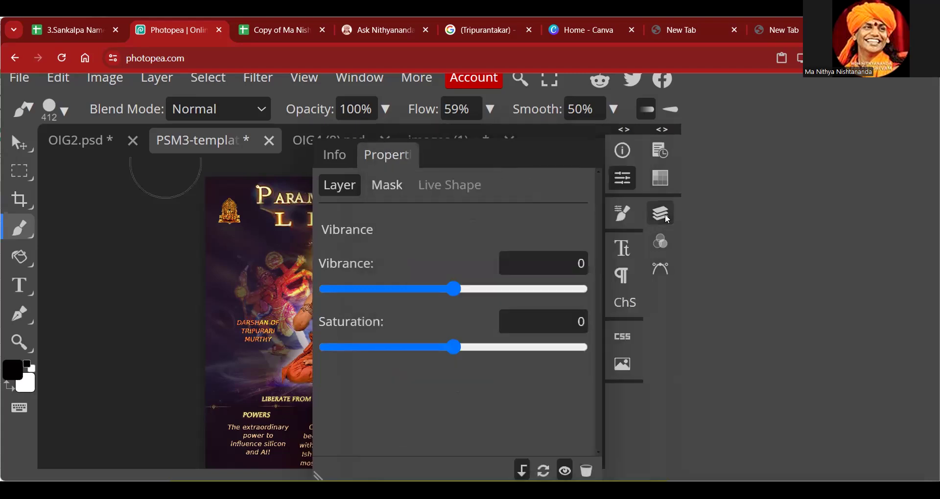
pyautogui.click(666, 217)
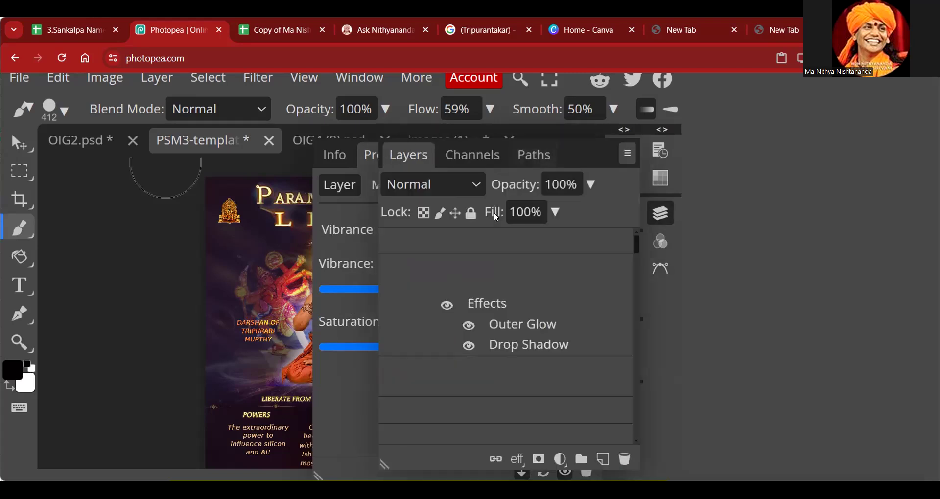
pyautogui.click(424, 183)
pyautogui.click(504, 372)
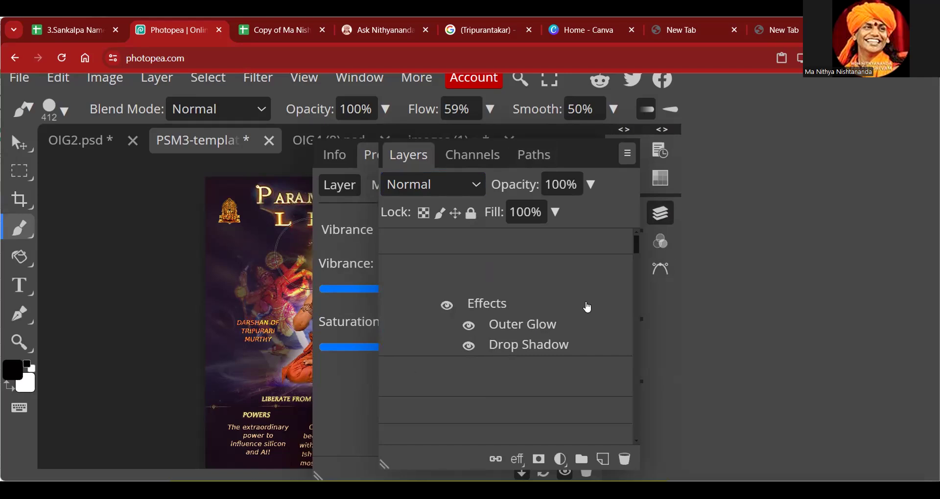
# Inspect the layer style blending options of the Background cut-out layer below Vibrance 1.
pyautogui.scroll(-1, 558, 340)
pyautogui.scroll(-10, 538, 348)
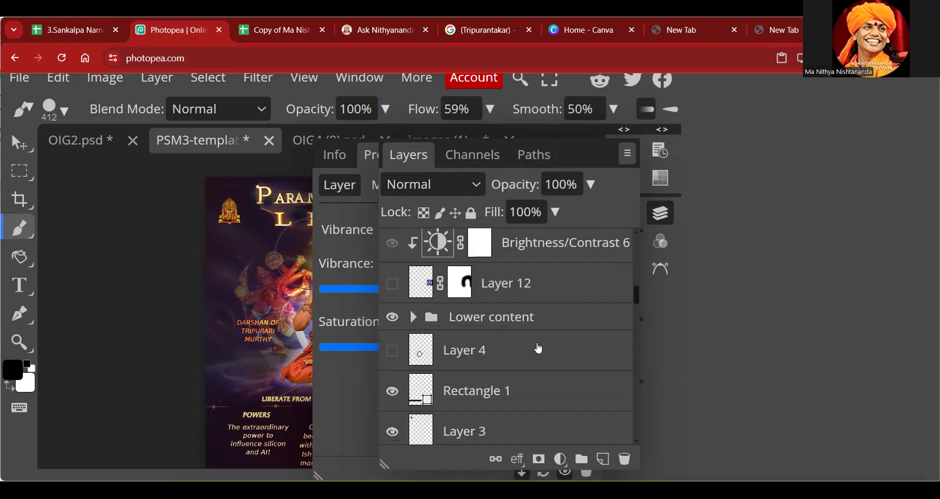
pyautogui.scroll(-4, 538, 348)
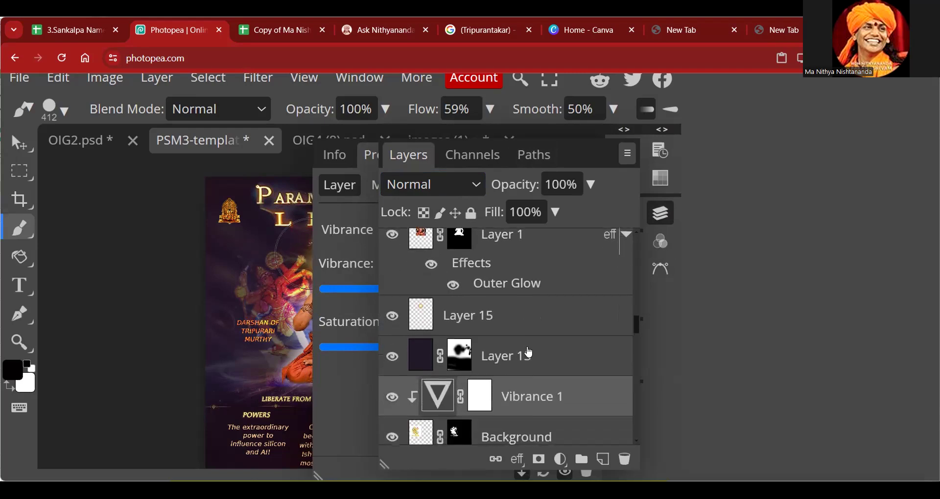
pyautogui.click(429, 297)
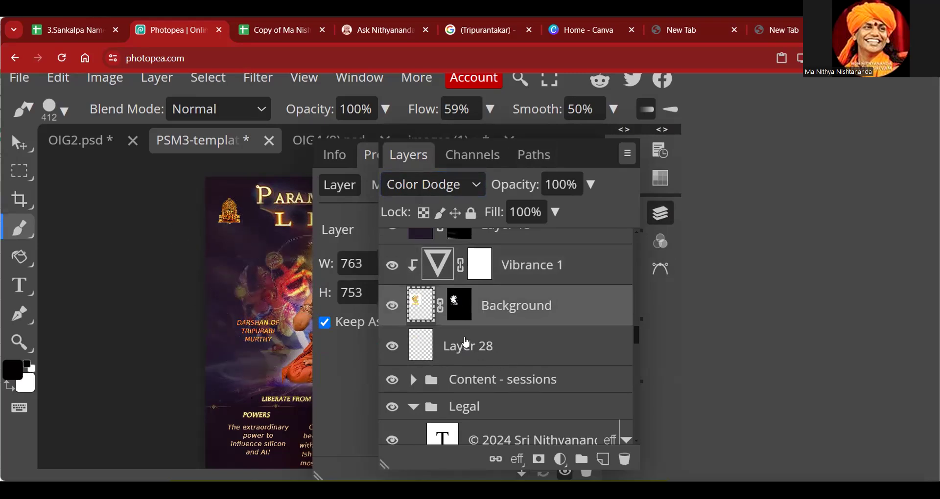
pyautogui.doubleClick(427, 305)
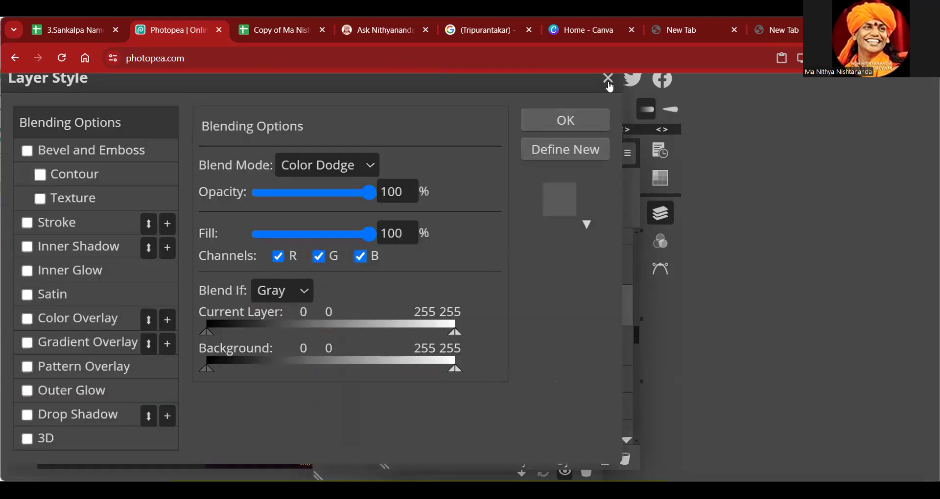
pyautogui.click(608, 80)
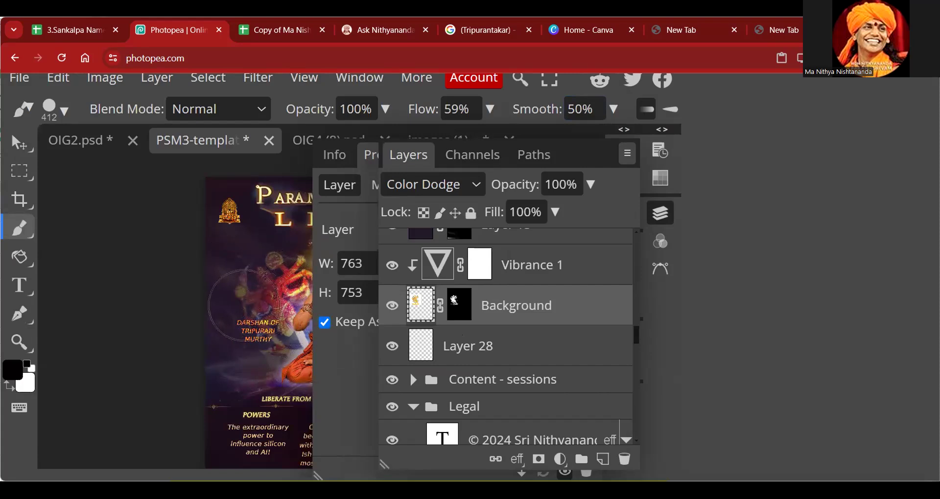
# Add a Color Balance adjustment layer directly above the Background cut-out layer and collapse the adjustment settings.
pyautogui.click(560, 460)
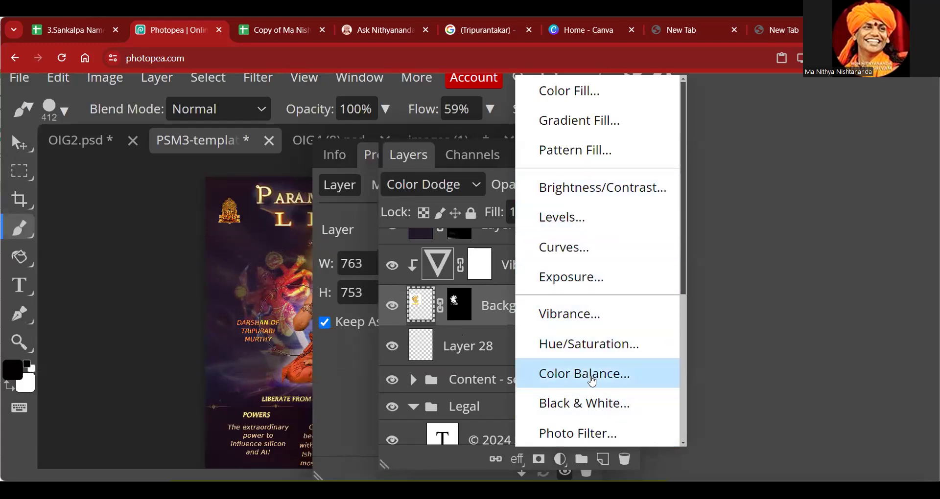
pyautogui.click(591, 375)
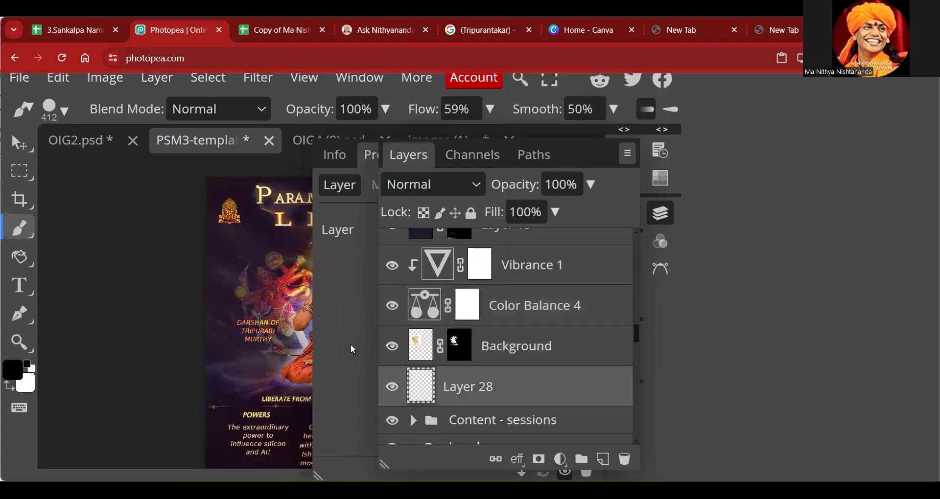
pyautogui.click(663, 215)
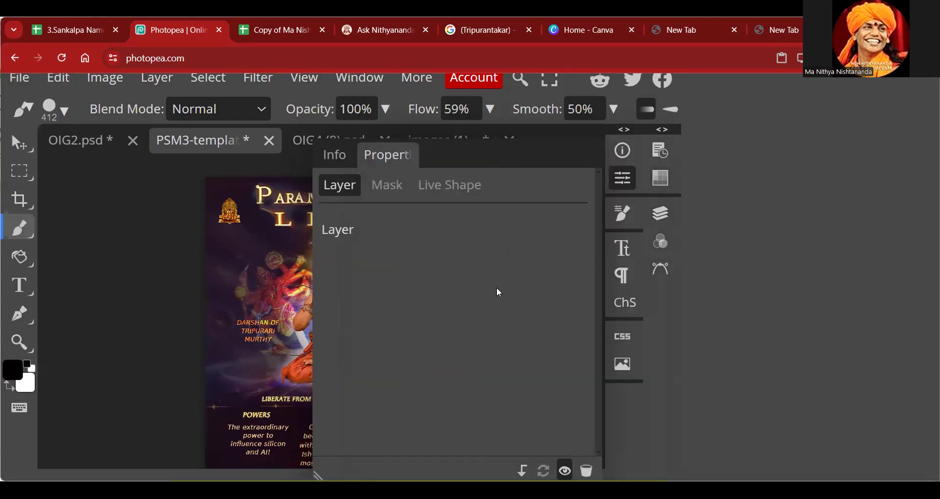
pyautogui.click(661, 213)
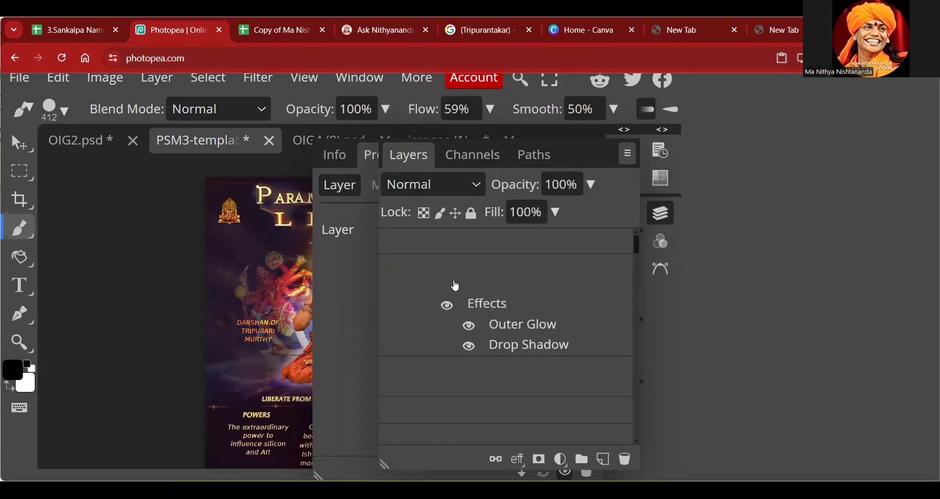
pyautogui.click(335, 157)
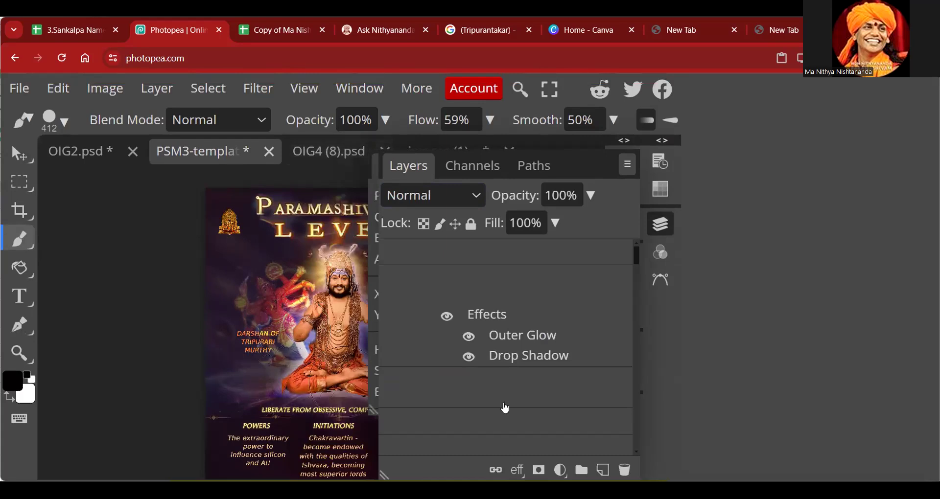
# Delete the hidden layers Selective Color 2, Brightness/Contrast 6 and Layer 12 located above the Lower content group.
pyautogui.scroll(-1, 523, 350)
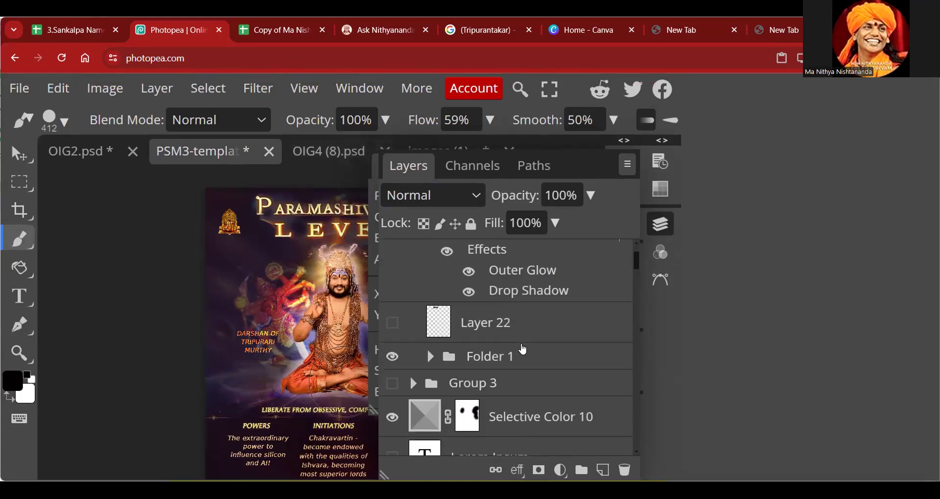
pyautogui.scroll(-3, 523, 349)
pyautogui.scroll(-8, 522, 350)
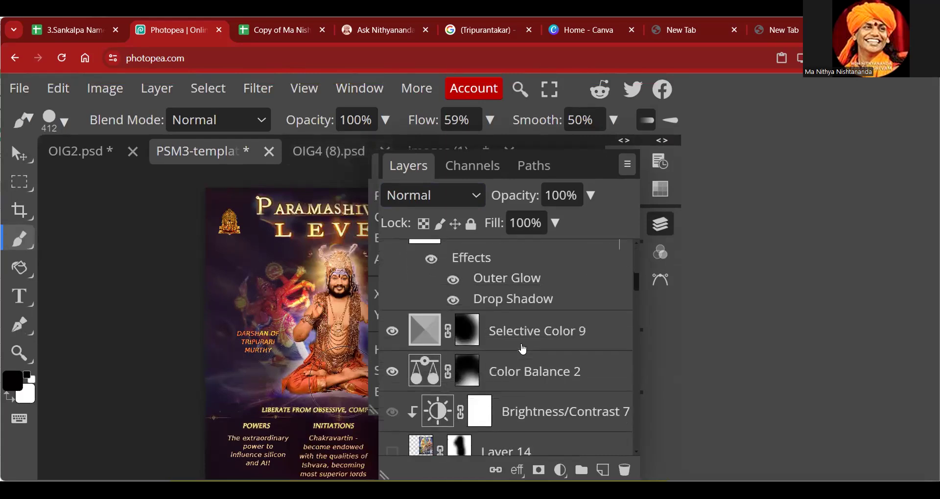
pyautogui.scroll(-8, 523, 349)
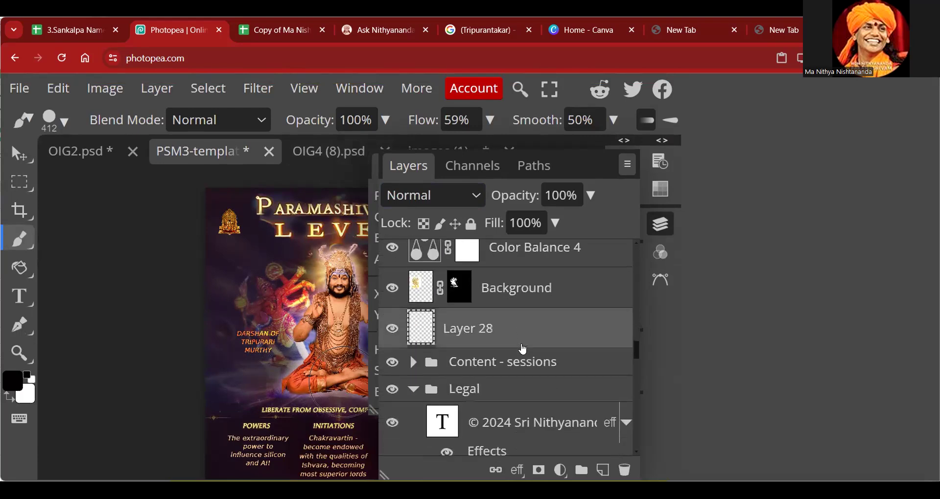
pyautogui.scroll(-2, 523, 349)
pyautogui.scroll(5, 523, 350)
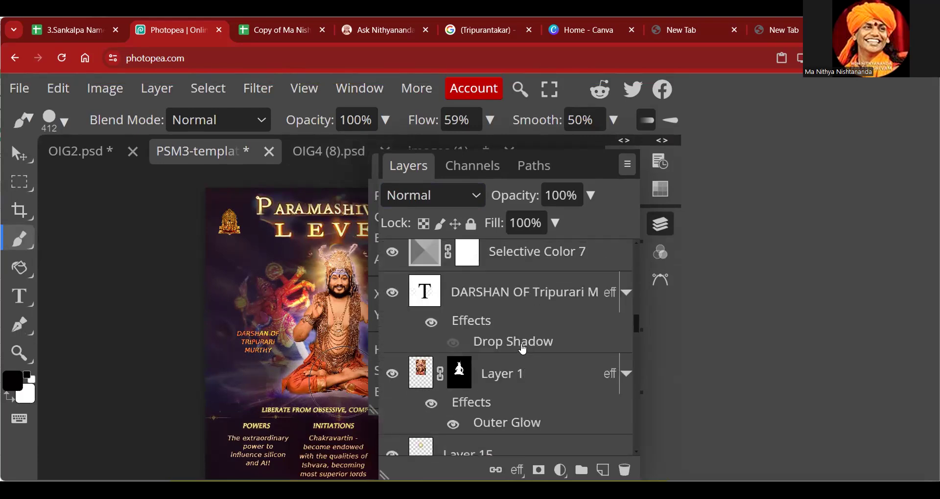
pyautogui.scroll(6, 523, 350)
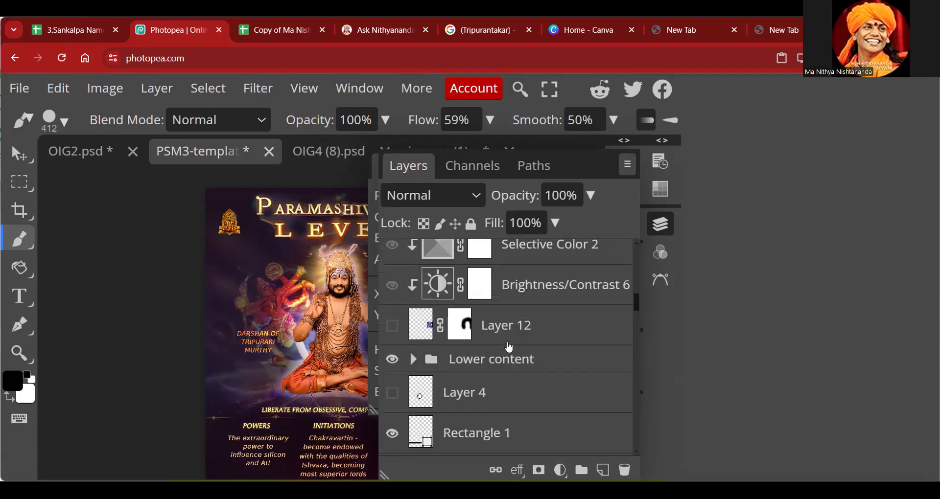
pyautogui.scroll(1, 510, 346)
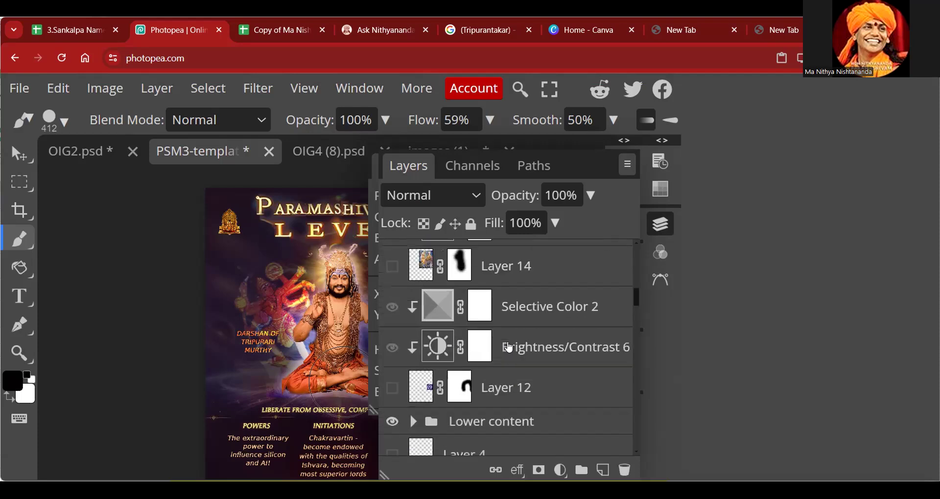
pyautogui.click(522, 387)
pyautogui.keyDown('shift'); pyautogui.click(521, 314); pyautogui.keyUp('shift')
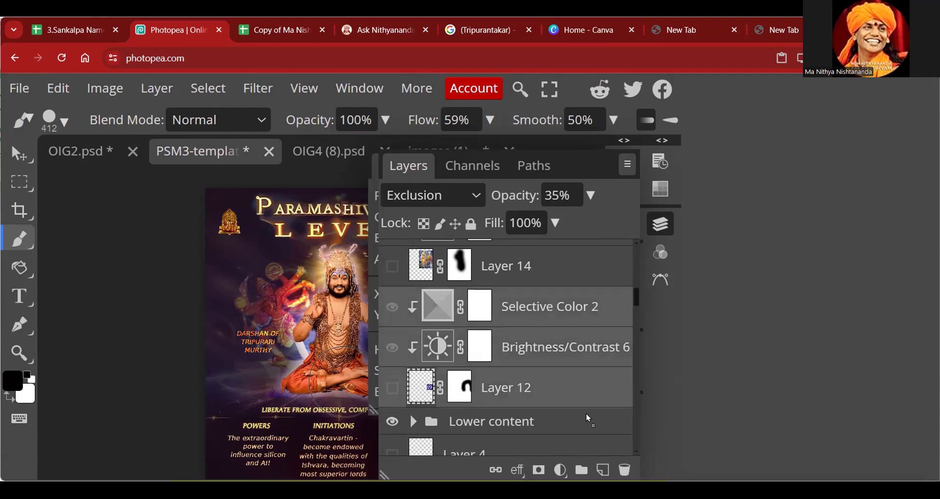
pyautogui.click(624, 471)
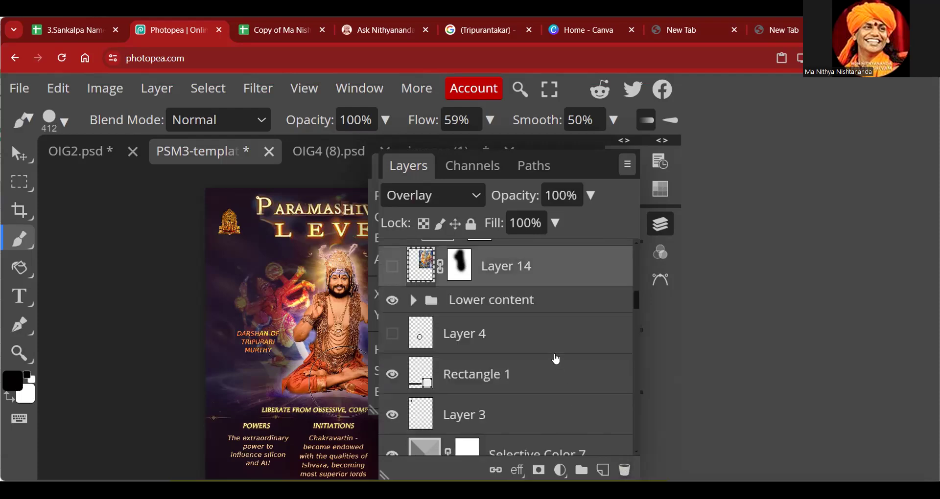
# Delete the hidden Layer 4 located between the Lower content group and Rectangle 1.
pyautogui.click(528, 339)
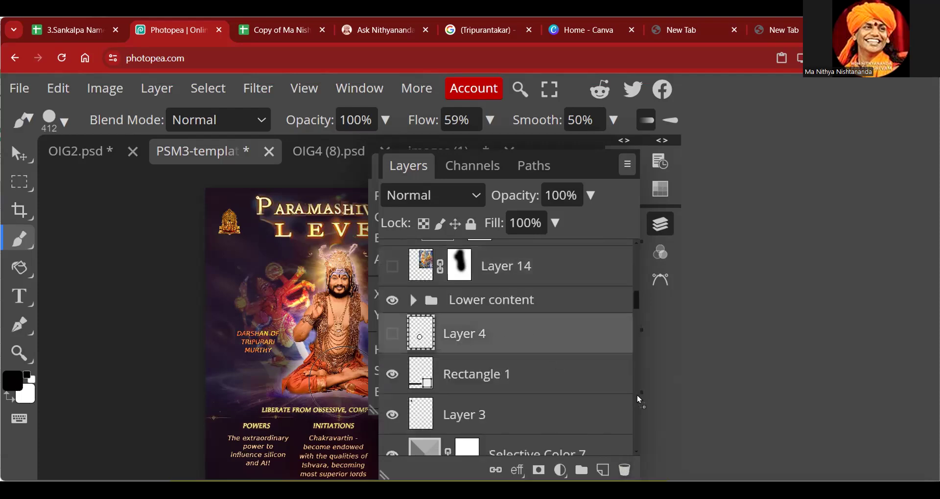
pyautogui.click(624, 471)
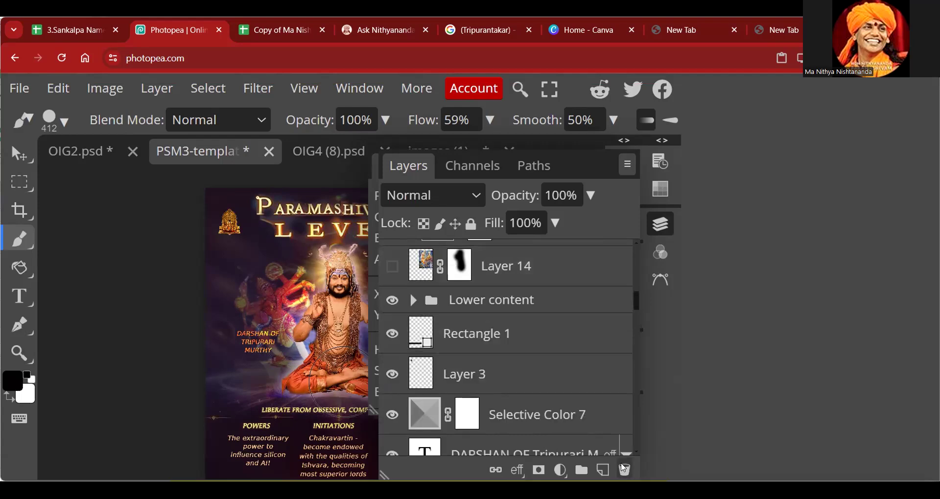
pyautogui.scroll(-5, 516, 341)
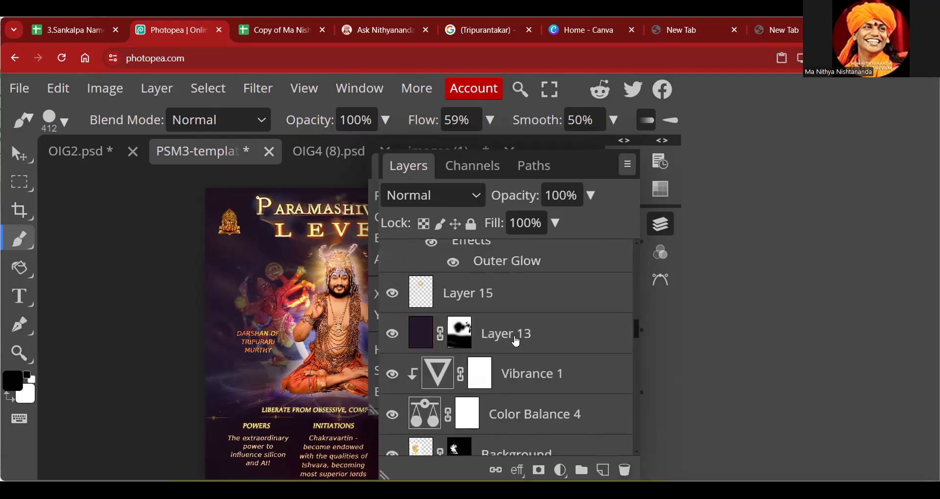
# Add a Vibrance adjustment layer directly above the Layer 0 copy 6 background image.
pyautogui.click(393, 335)
pyautogui.click(399, 337)
pyautogui.scroll(-10, 507, 353)
pyautogui.scroll(-10, 506, 354)
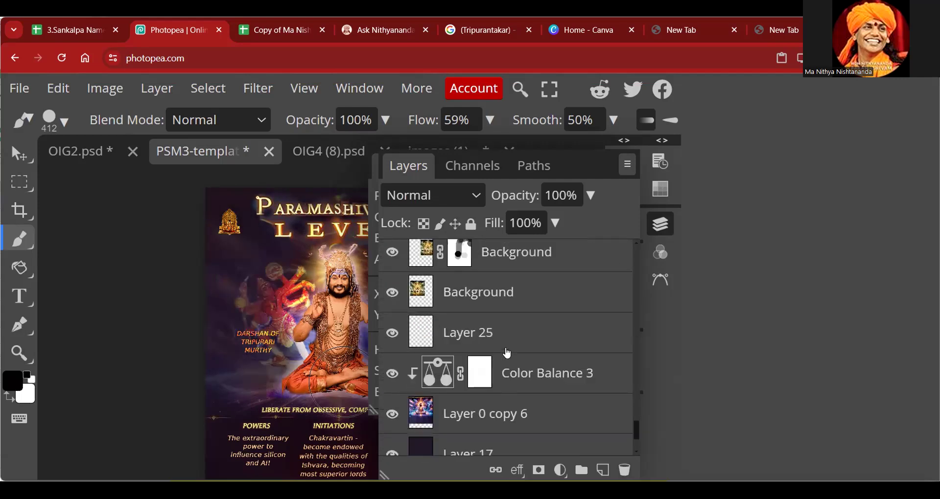
pyautogui.click(460, 316)
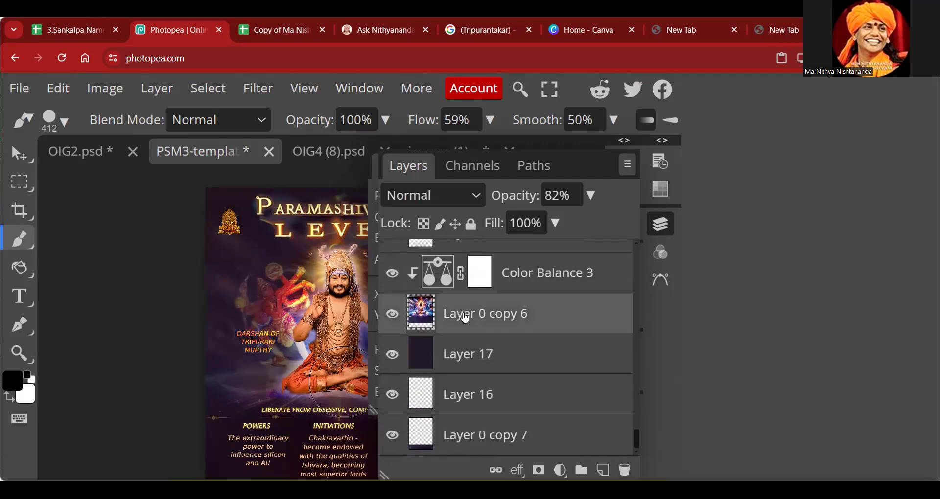
pyautogui.click(560, 470)
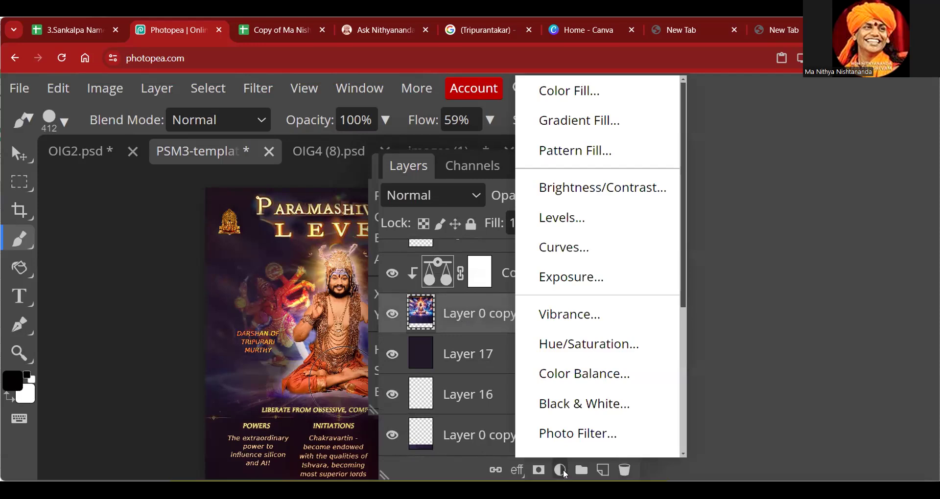
pyautogui.click(577, 318)
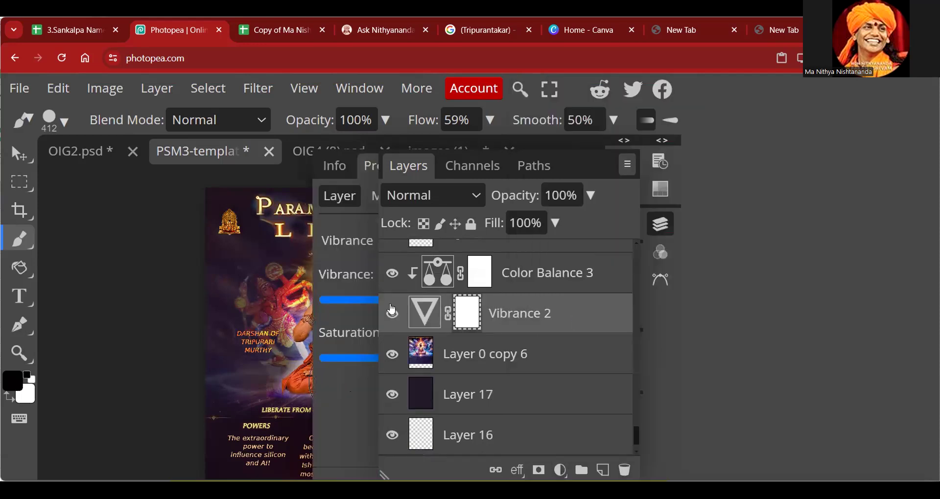
# Reduce the vibrance of the new Vibrance 2 adjustment to well below -39 and collapse its settings.
pyautogui.click(658, 224)
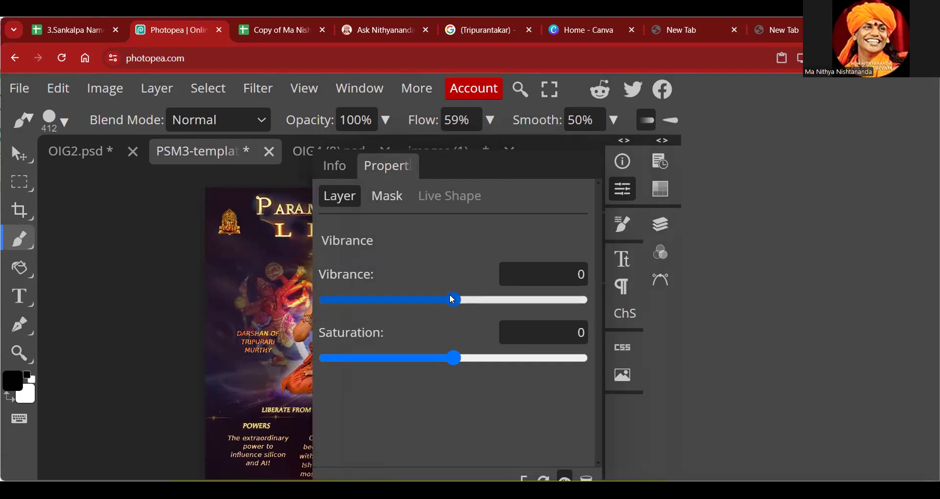
pyautogui.click(405, 299)
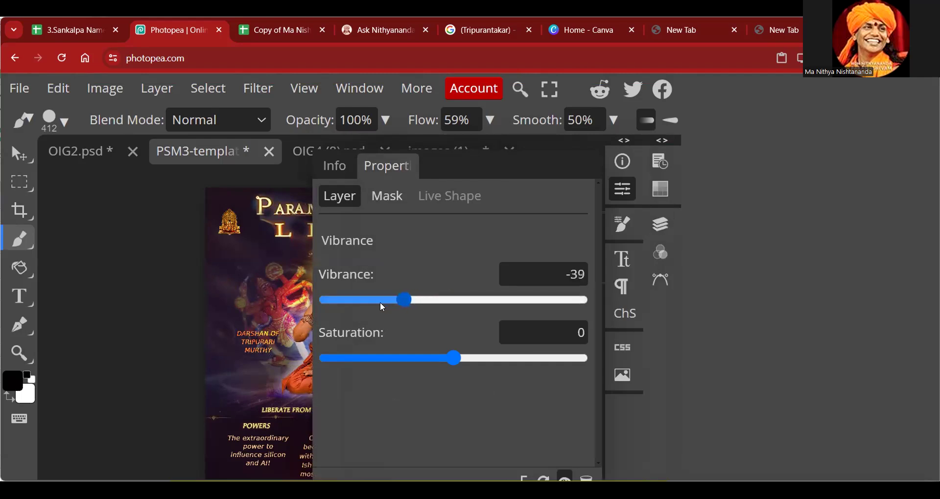
pyautogui.moveTo(377, 302); pyautogui.dragTo(350, 301)
pyautogui.click(663, 225)
pyautogui.click(663, 225)
pyautogui.click(628, 195)
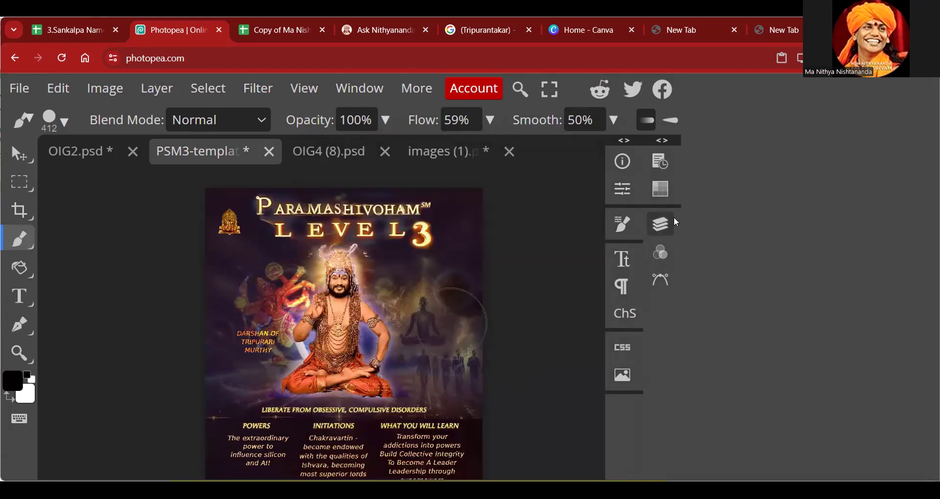
# Move the Vibrance 2 adjustment layer up to the very top of the layer stack, above Group 3.
pyautogui.click(662, 225)
pyautogui.scroll(-5, 509, 408)
pyautogui.scroll(-15, 510, 407)
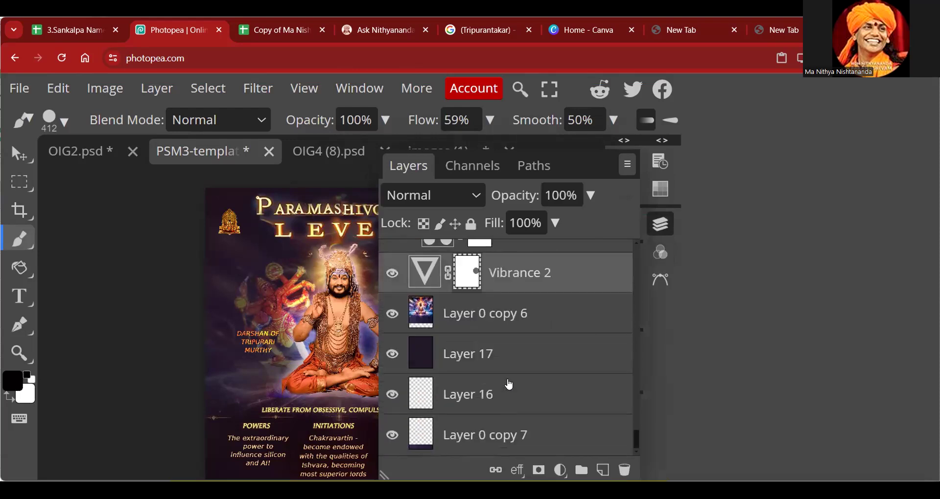
pyautogui.scroll(5, 509, 343)
pyautogui.scroll(-2, 520, 398)
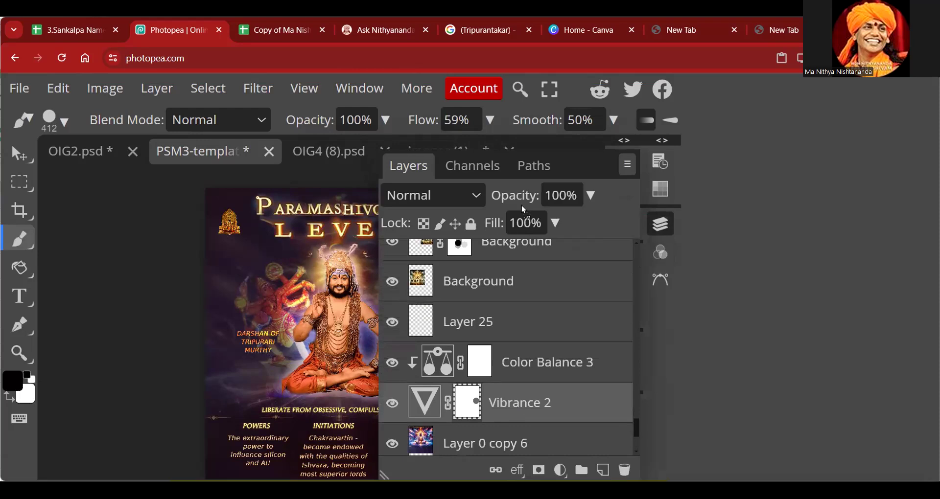
pyautogui.moveTo(514, 260); pyautogui.dragTo(529, 325)
pyautogui.scroll(3, 530, 321)
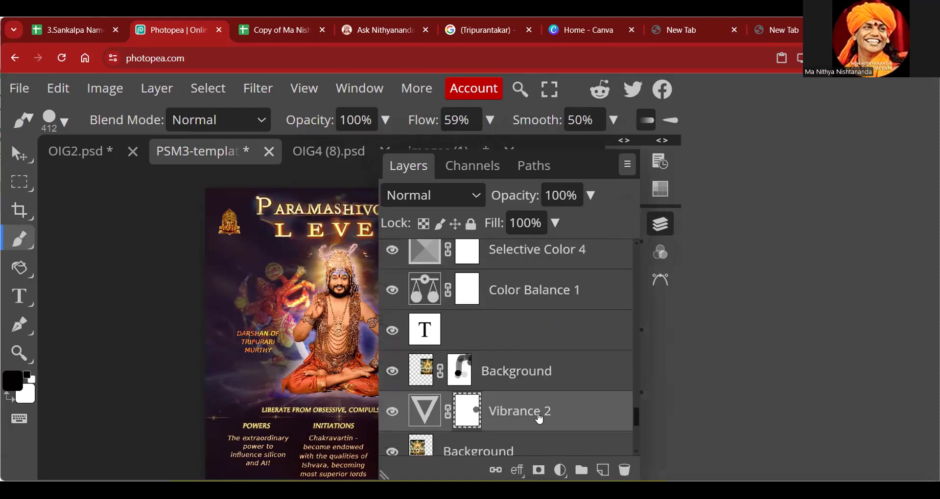
pyautogui.moveTo(539, 273); pyautogui.dragTo(555, 299)
pyautogui.scroll(5, 545, 317)
pyautogui.scroll(-4, 538, 367)
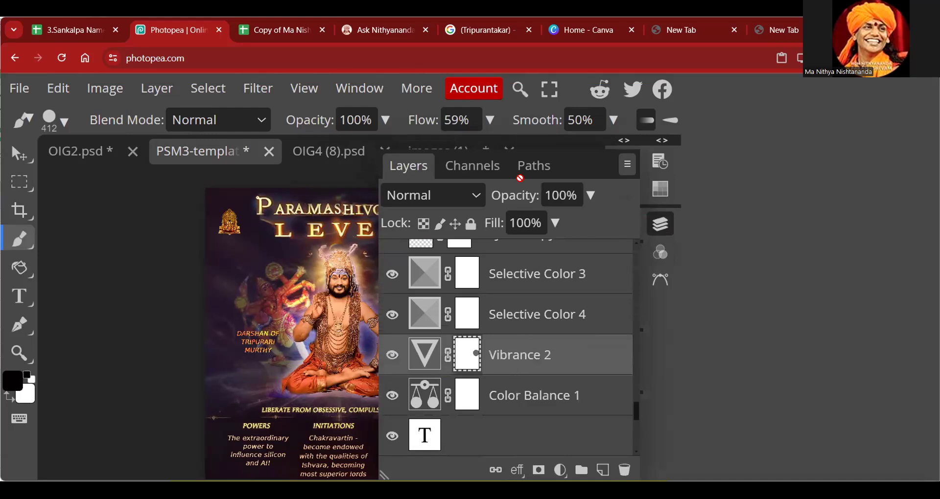
pyautogui.moveTo(518, 242); pyautogui.dragTo(517, 235)
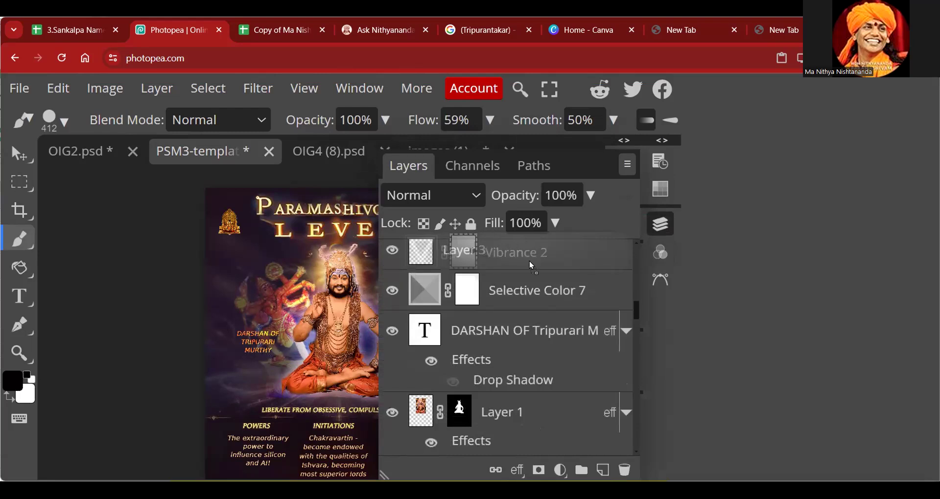
pyautogui.moveTo(533, 240); pyautogui.dragTo(533, 240)
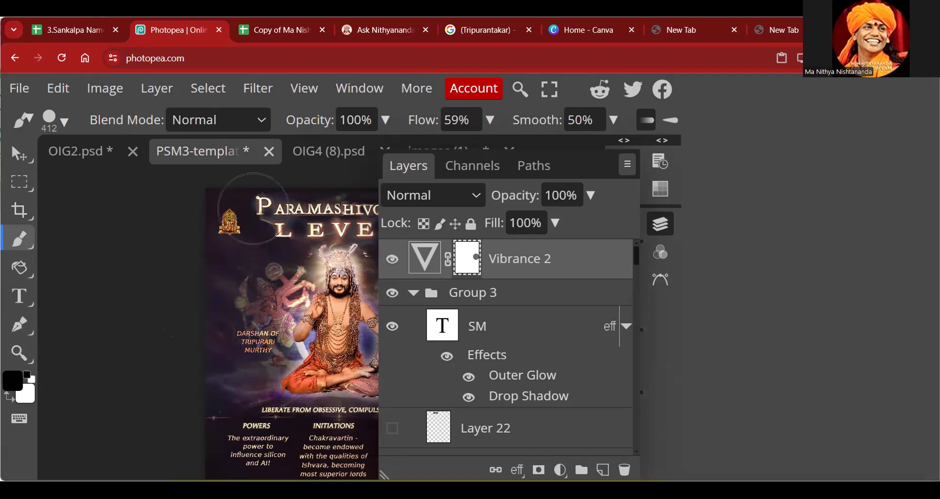
# Paint black on the Vibrance 2 mask over the poster's upper-left deity area and set the brush opacity to 0%.
pyautogui.press('0')
pyautogui.press('0')
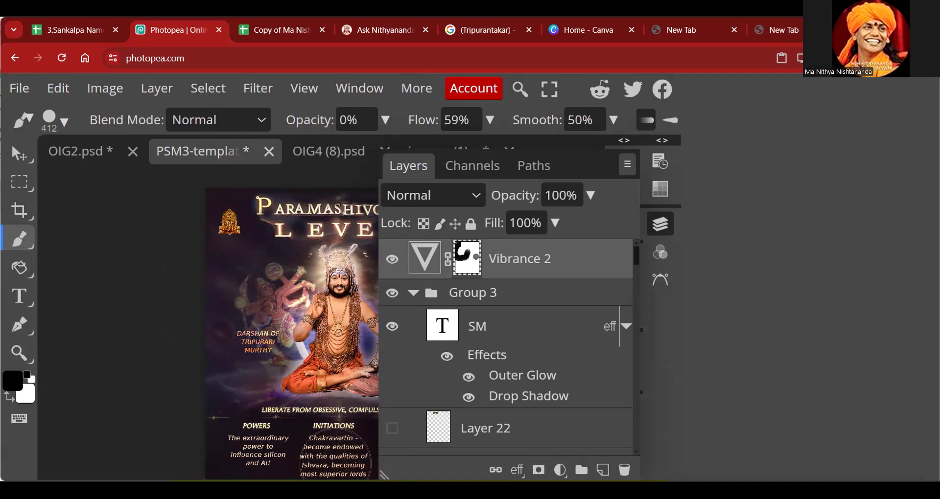
pyautogui.moveTo(468, 460); pyautogui.dragTo(469, 497)
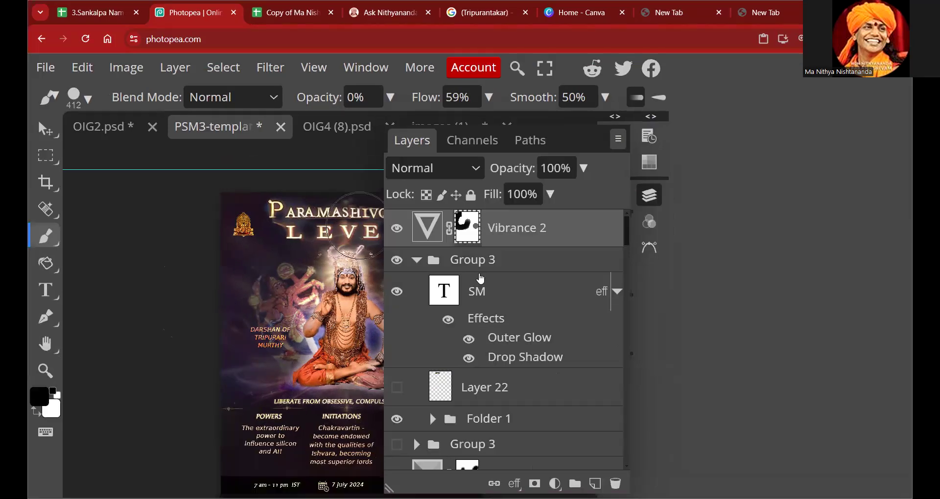
# Inspect the whole poster without the layer list covering it, then bring the layer list back.
pyautogui.click(618, 140)
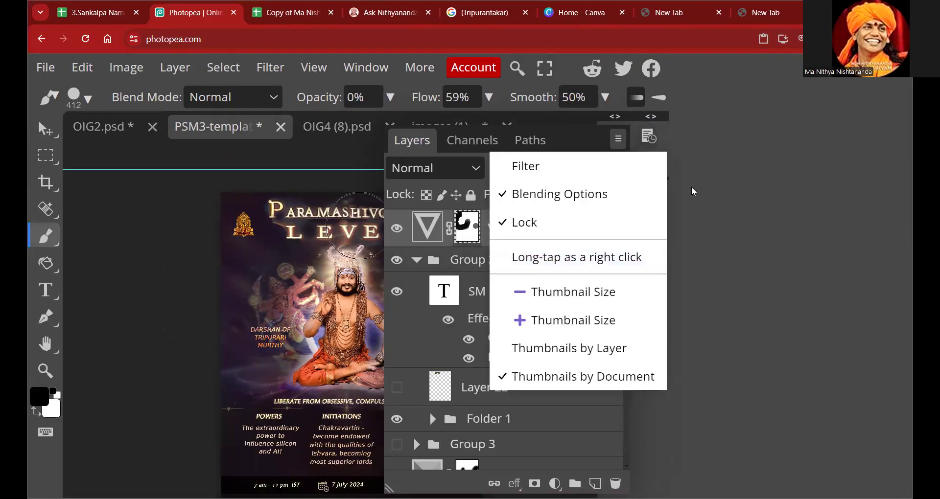
pyautogui.click(570, 141)
pyautogui.click(659, 197)
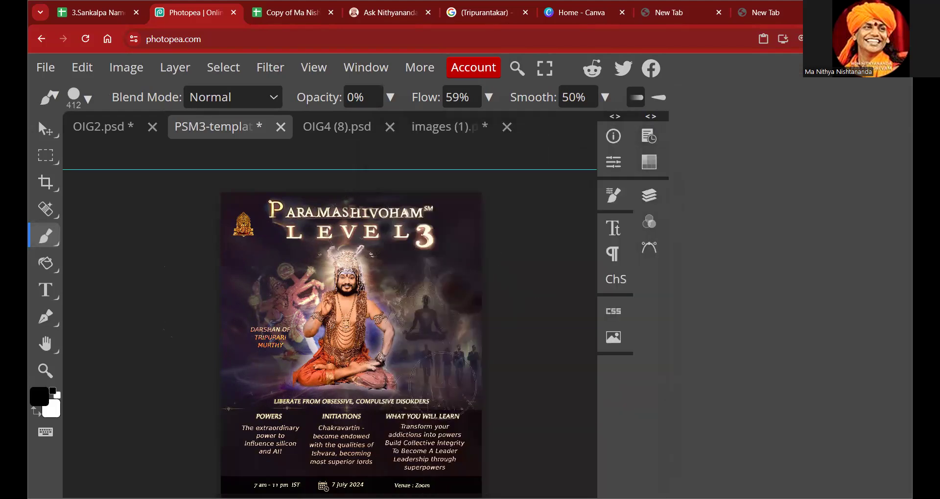
pyautogui.click(649, 195)
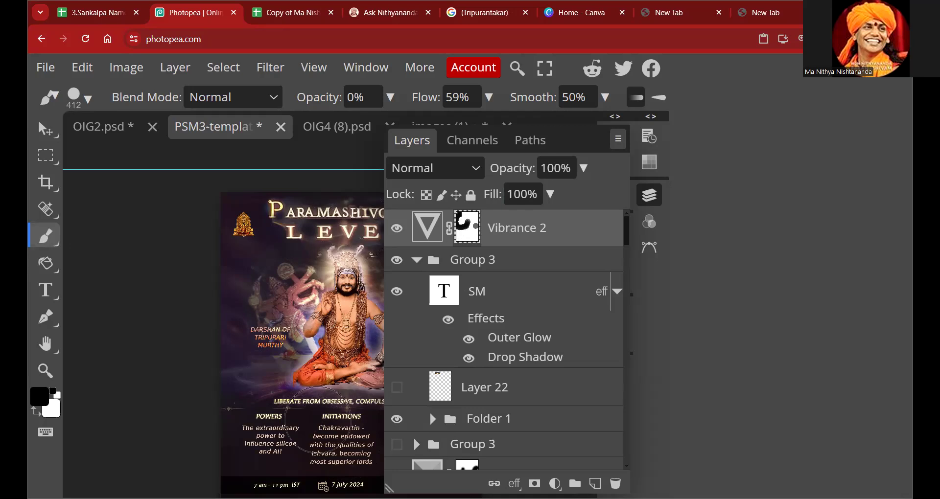
pyautogui.scroll(-2, 300, 434)
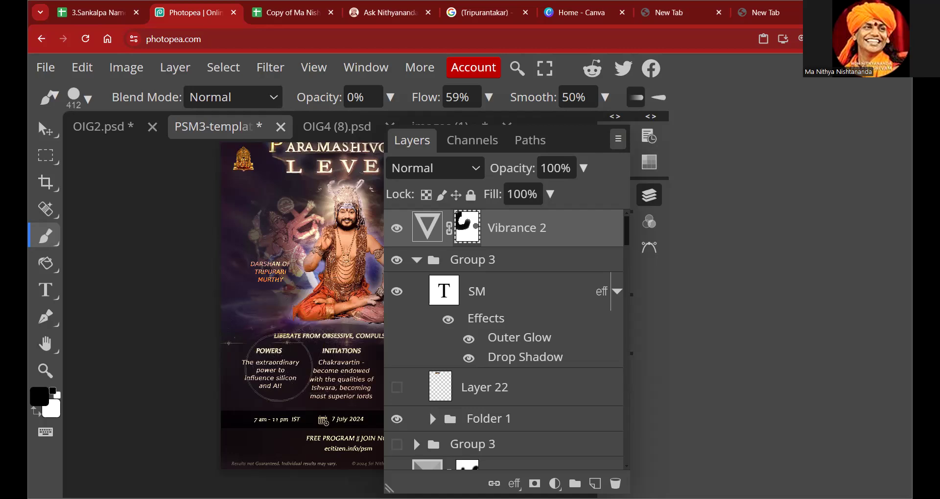
# Set the opacity of the Vibrance 2 adjustment layer to 48%.
pyautogui.click(500, 387)
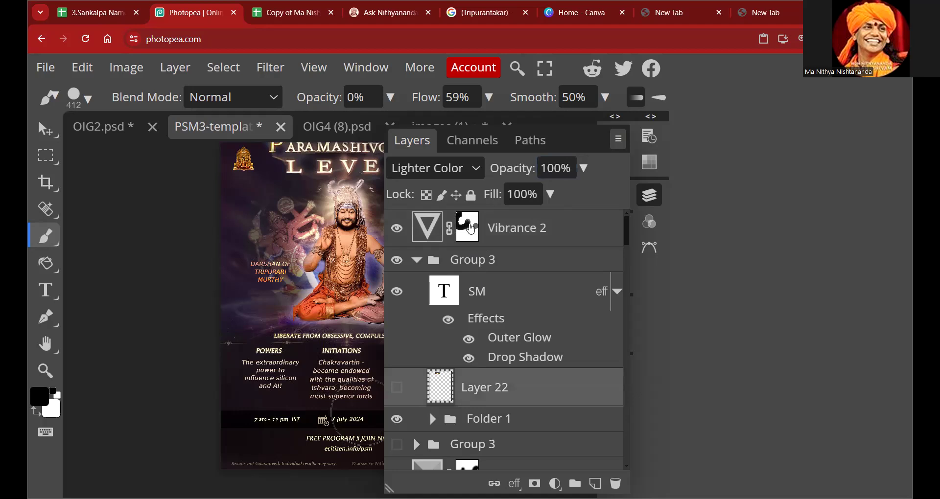
pyautogui.click(469, 228)
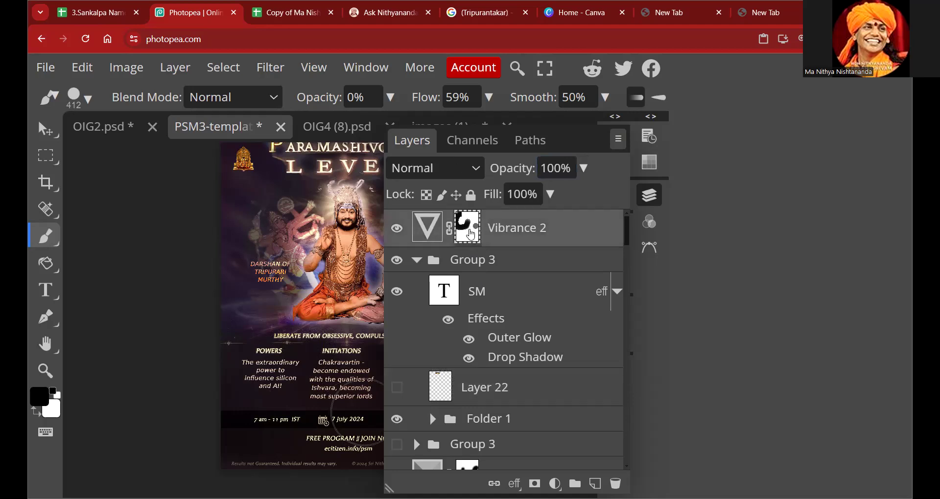
pyautogui.click(586, 173)
pyautogui.click(538, 200)
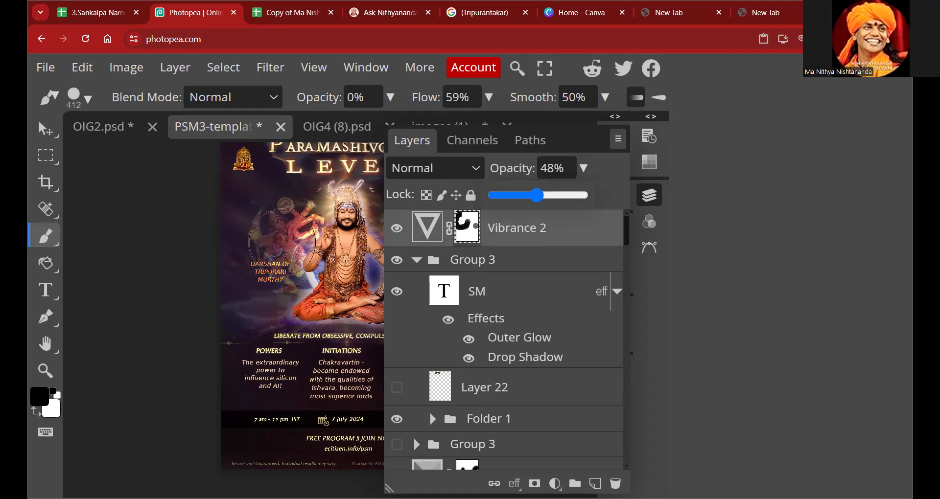
pyautogui.click(282, 242)
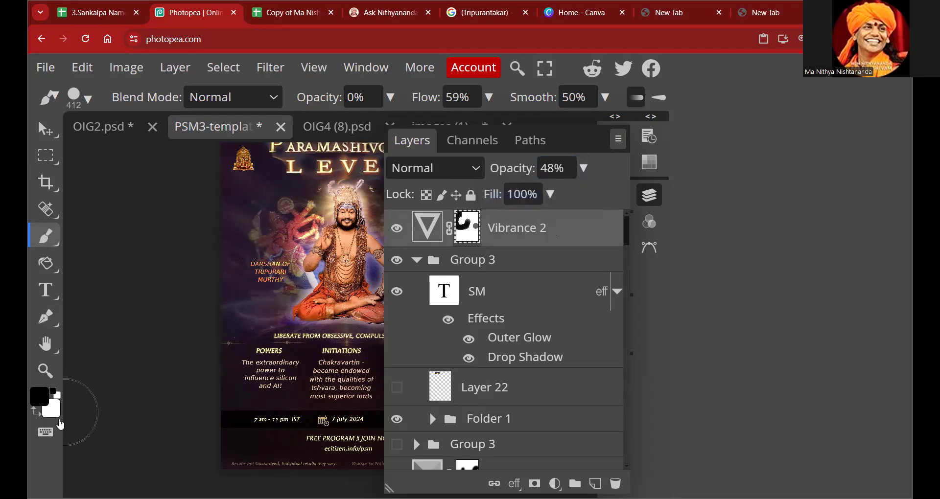
# Swap the foreground and background colors so white is in front, keeping the Vibrance 2 mask targeted.
pyautogui.click(36, 412)
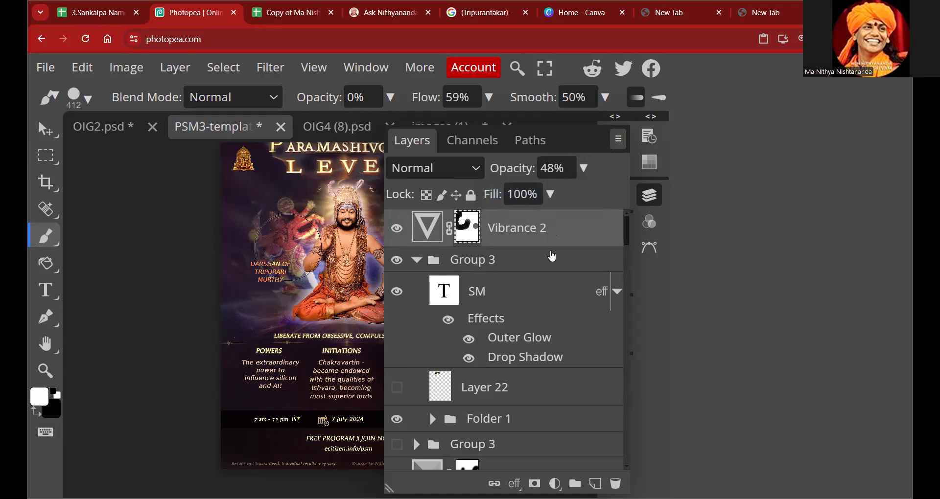
pyautogui.rightClick(473, 235)
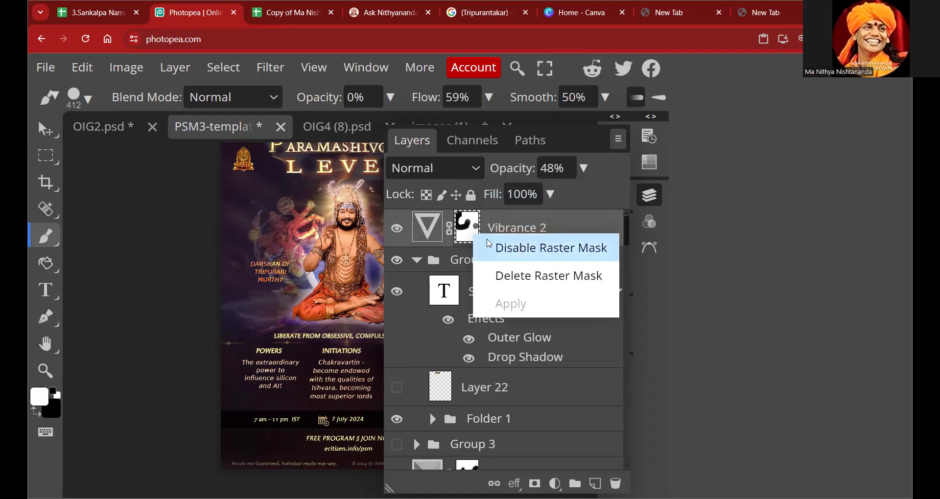
pyautogui.click(465, 231)
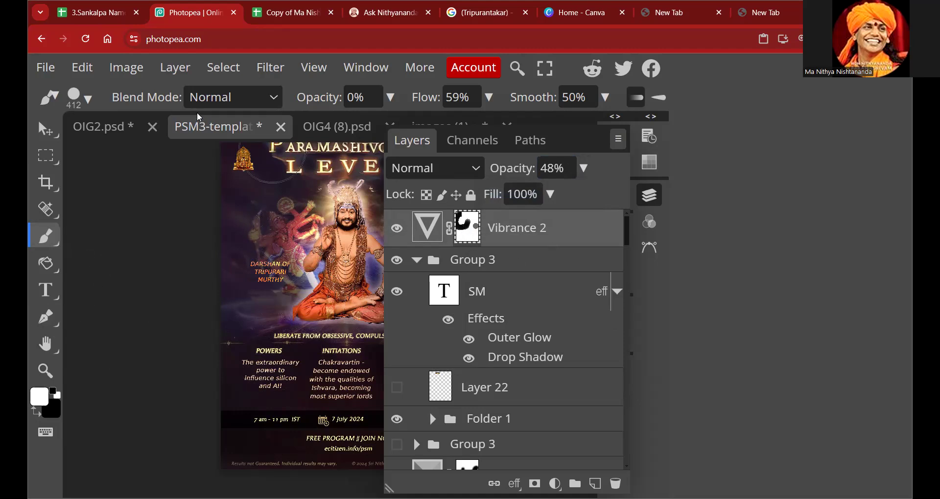
# Try a near-black Color Fill layer (030000) above Vibrance 2 and undo it.
pyautogui.click(175, 67)
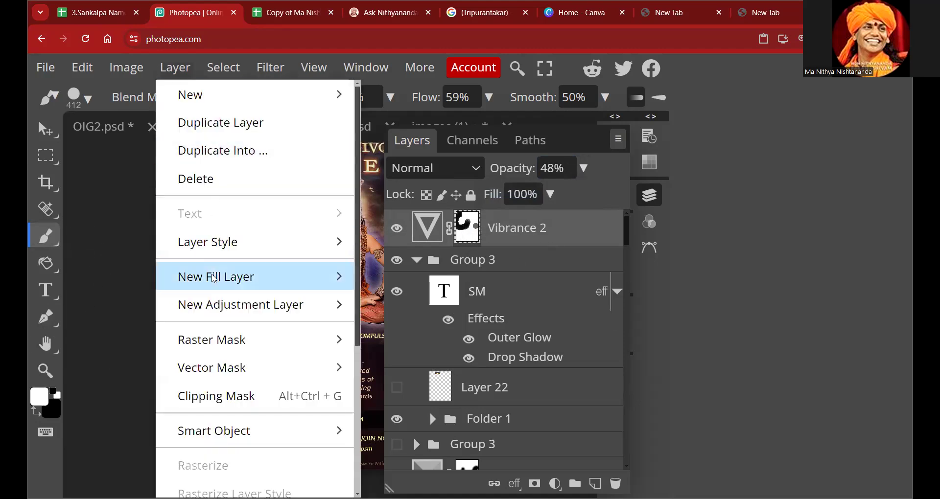
pyautogui.moveTo(216, 278)
pyautogui.click(391, 277)
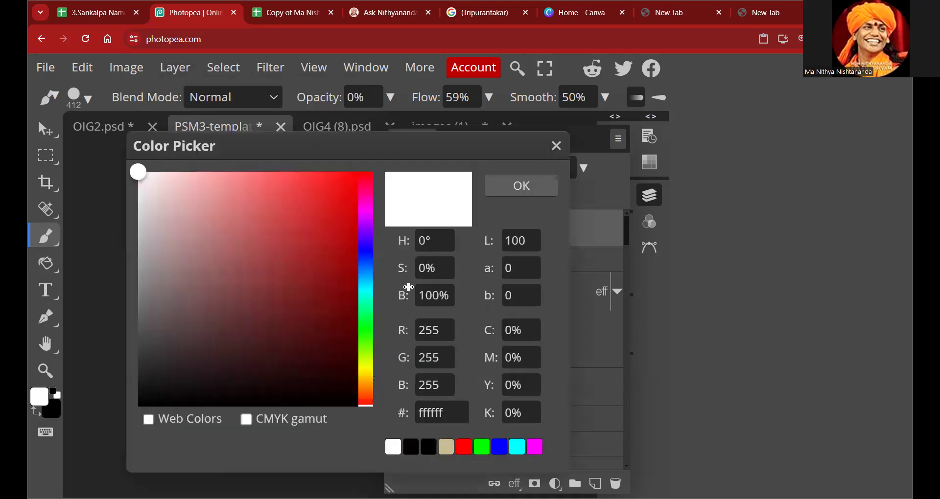
pyautogui.click(343, 405)
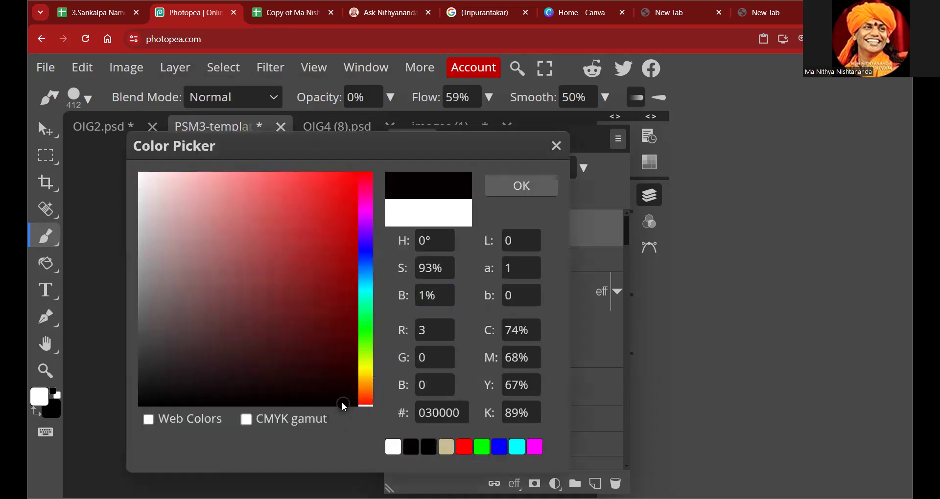
pyautogui.click(524, 190)
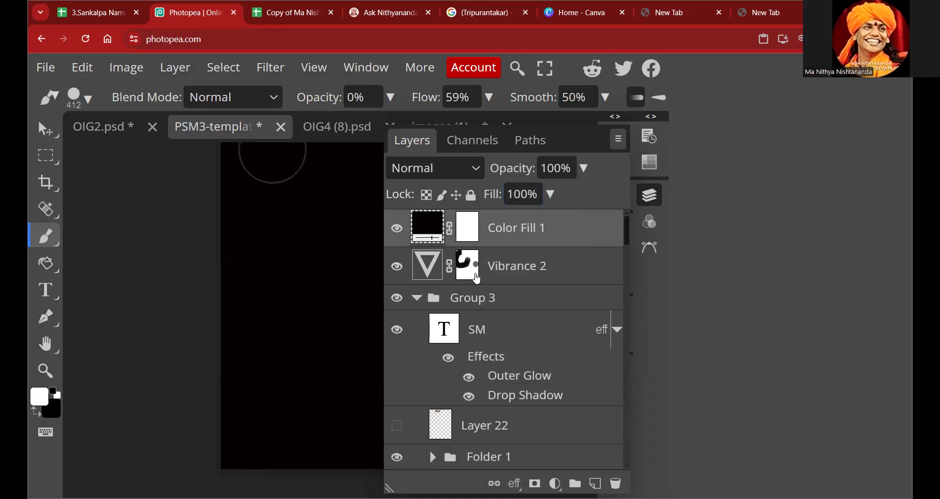
pyautogui.click(468, 268)
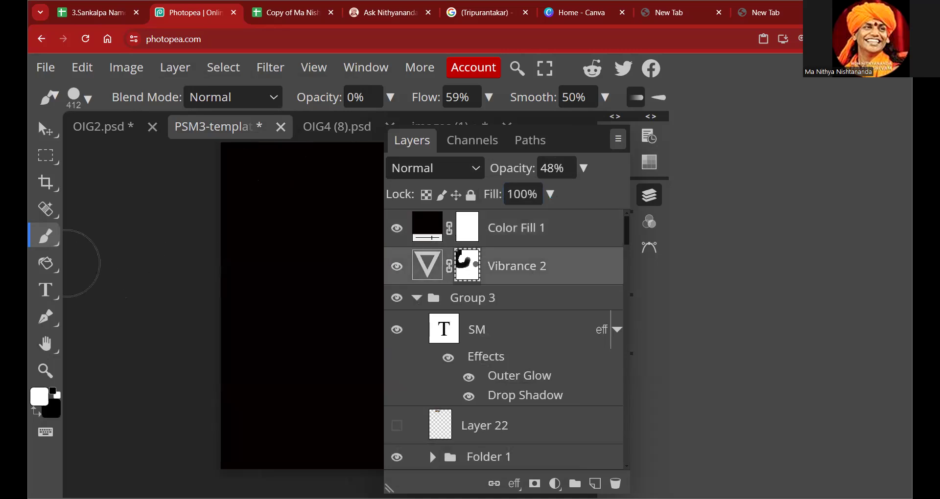
pyautogui.click(83, 67)
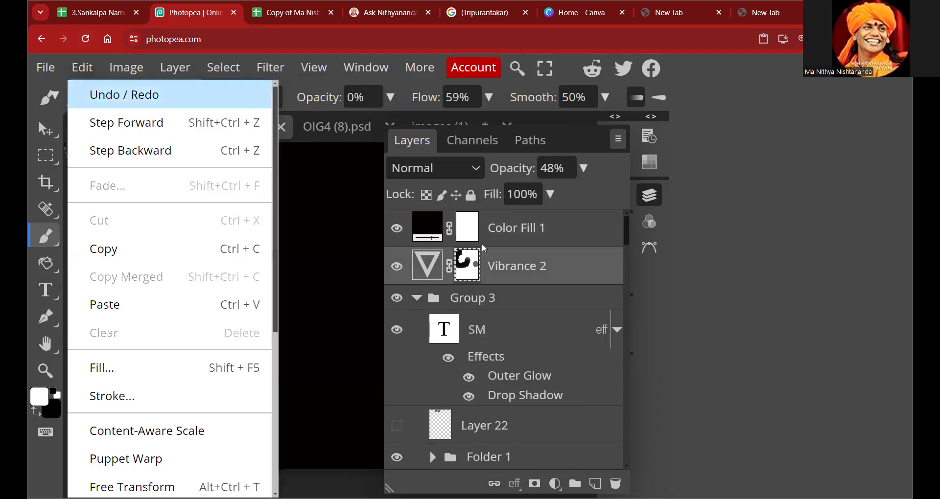
pyautogui.click(118, 93)
# Fill the Vibrance 2 layer's mask with black using the Paint Bucket at 100% opacity.
pyautogui.rightClick(472, 228)
pyautogui.doubleClick(465, 224)
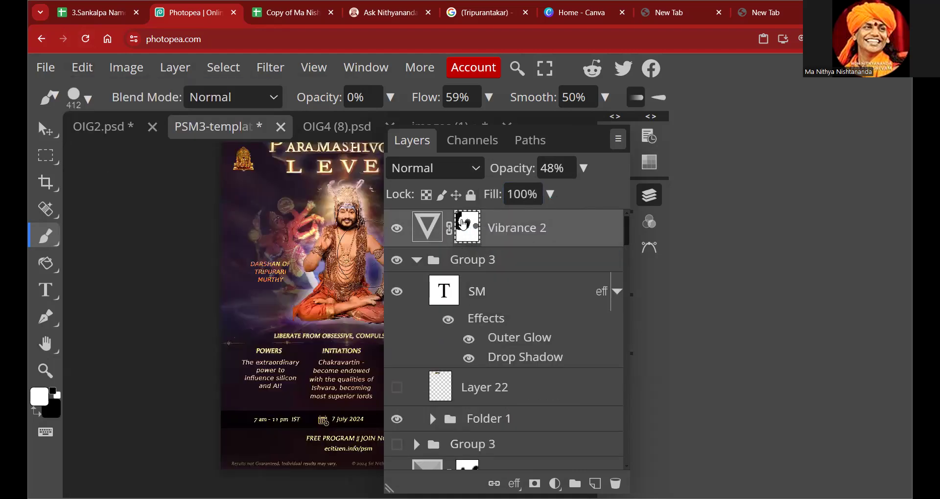
pyautogui.click(505, 282)
pyautogui.click(502, 231)
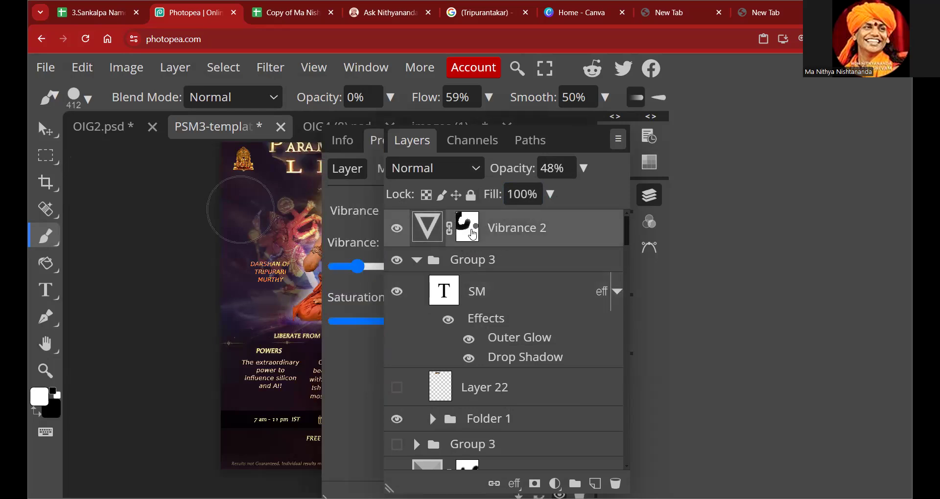
pyautogui.click(43, 267)
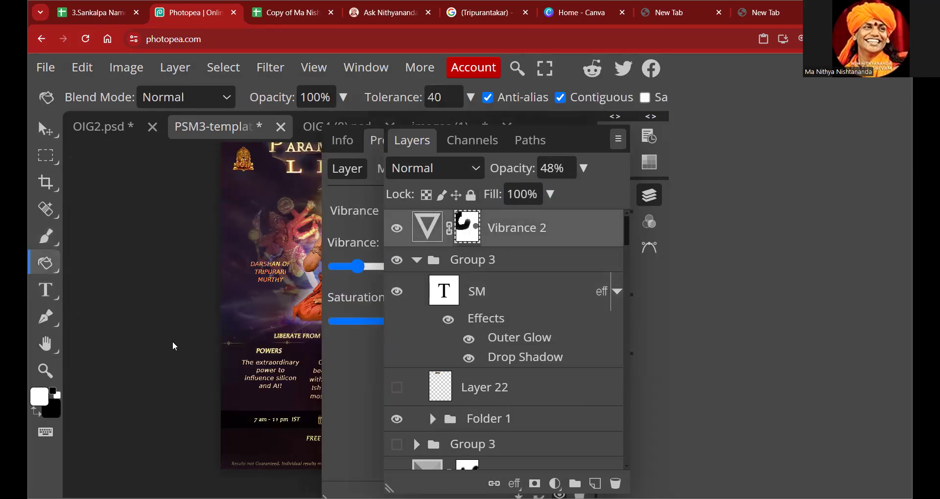
pyautogui.click(35, 412)
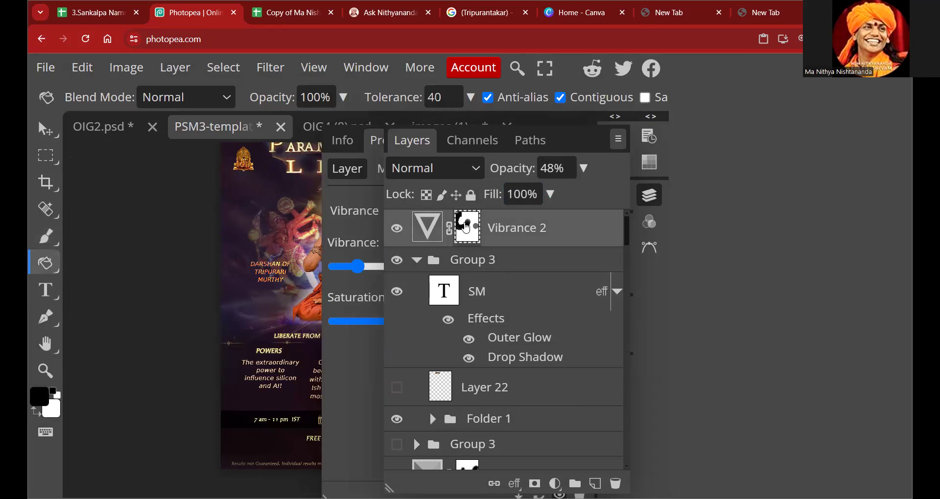
pyautogui.click(312, 239)
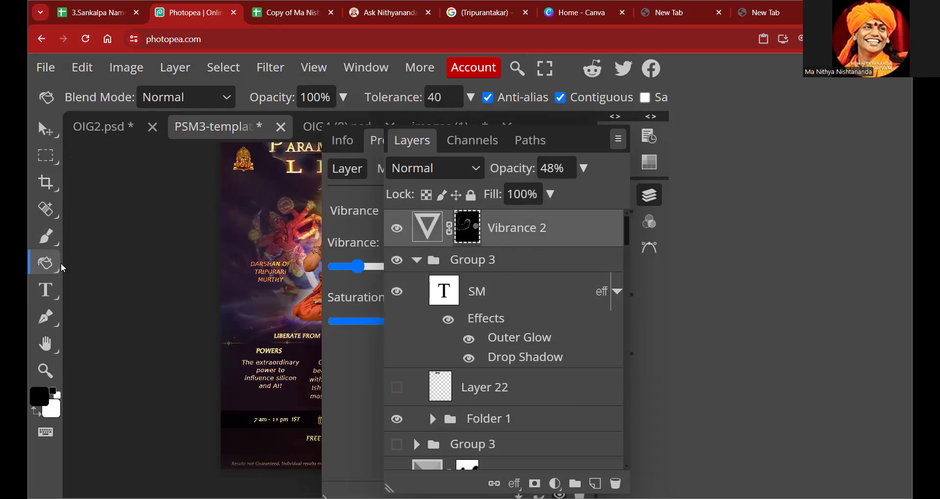
# Paint white at 39% brush opacity on the Vibrance 2 mask over the red deity, and set that layer's opacity to 81%.
pyautogui.click(47, 237)
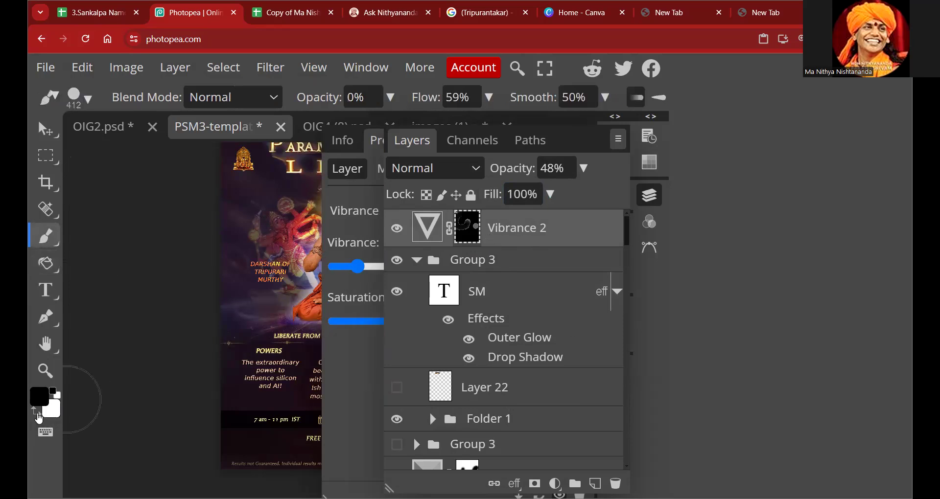
pyautogui.click(36, 413)
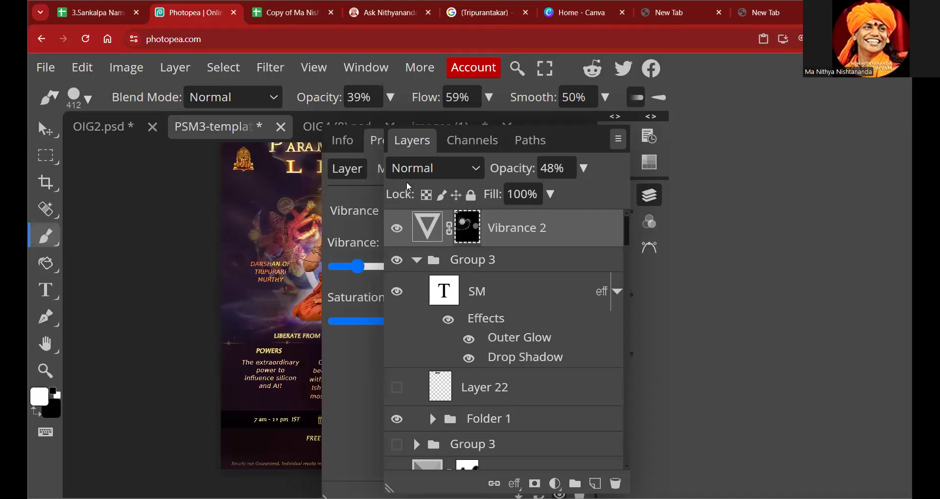
pyautogui.moveTo(302, 233)
pyautogui.mouseDown()
pyautogui.moveTo(286, 234)
pyautogui.moveTo(306, 254)
pyautogui.moveTo(282, 216)
pyautogui.moveTo(254, 245)
pyautogui.moveTo(291, 275)
pyautogui.moveTo(306, 228)
pyautogui.mouseUp()
pyautogui.moveTo(587, 168); pyautogui.dragTo(566, 200)
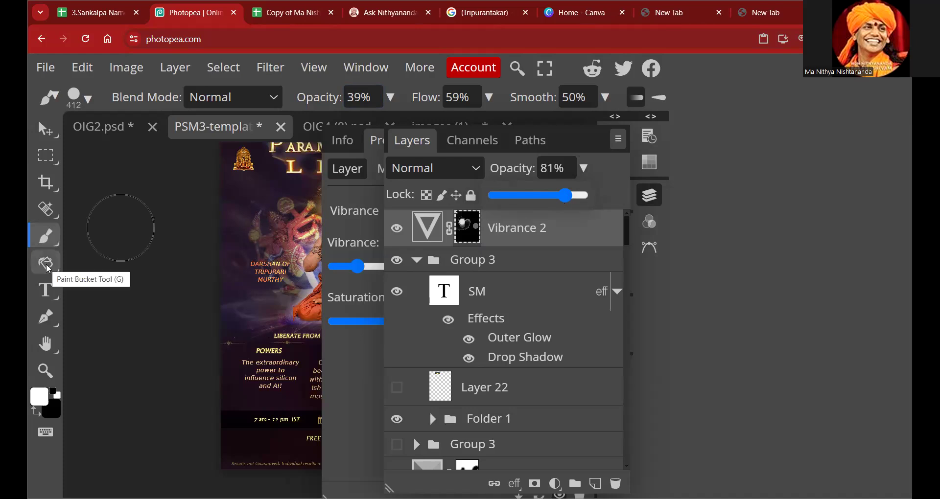
pyautogui.click(37, 412)
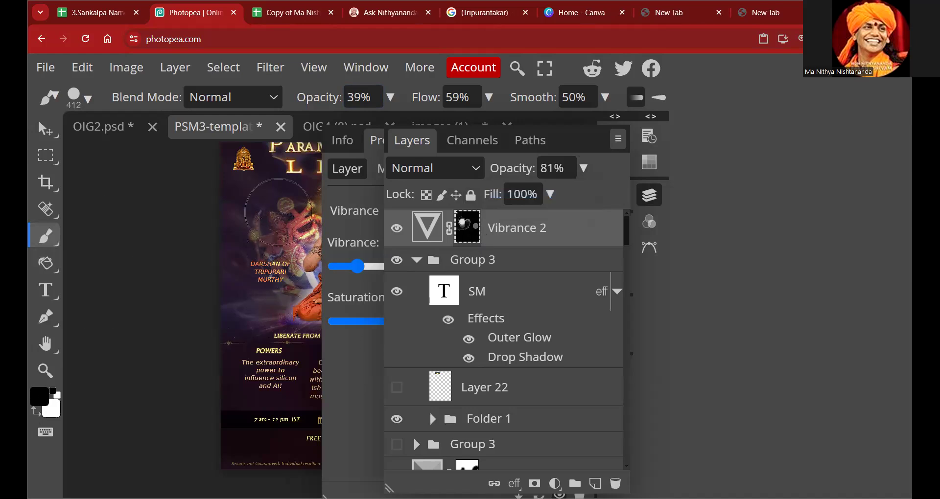
# Inspect the whole poster from title to footer without the layer list and adjustment settings covering it.
pyautogui.click(654, 201)
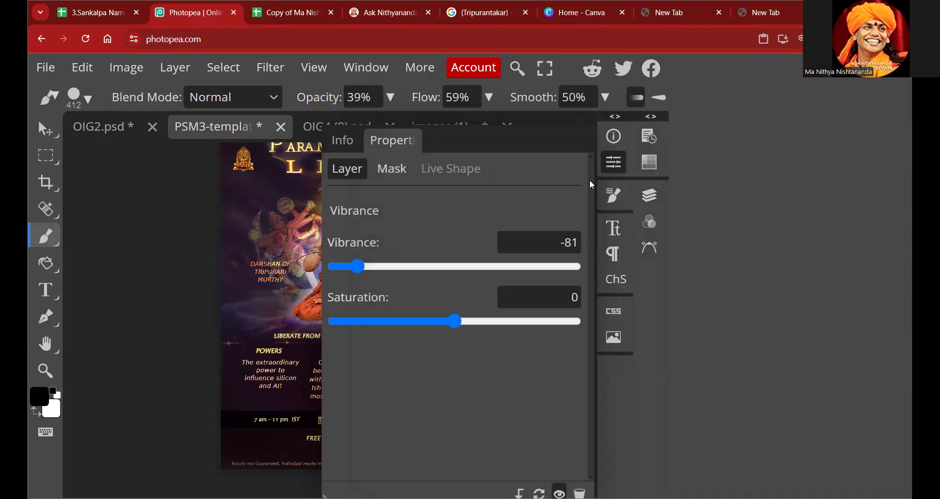
pyautogui.click(573, 303)
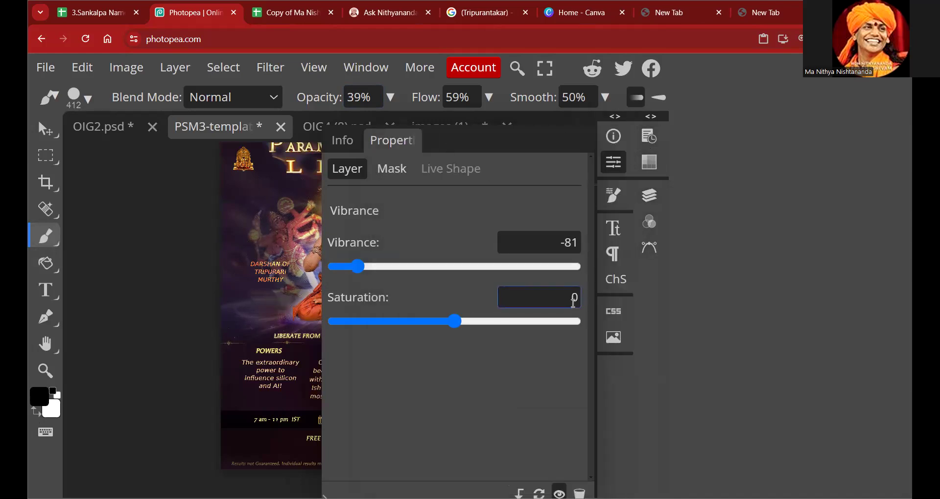
pyautogui.click(653, 169)
pyautogui.click(651, 164)
pyautogui.click(616, 164)
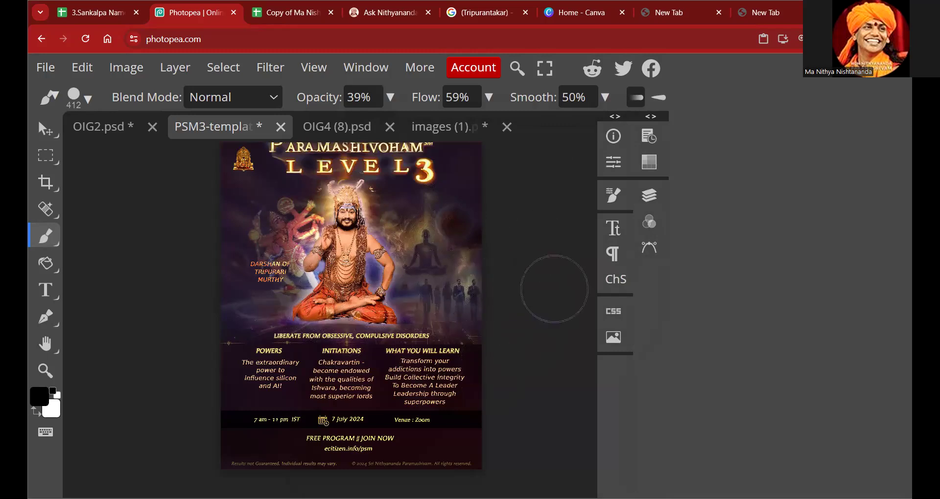
pyautogui.scroll(2, 556, 289)
pyautogui.scroll(-2, 501, 290)
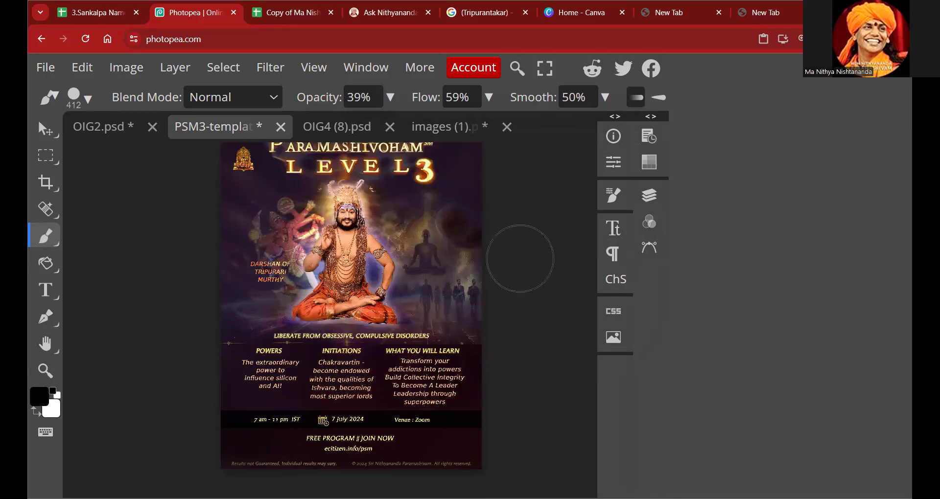
pyautogui.scroll(1, 518, 259)
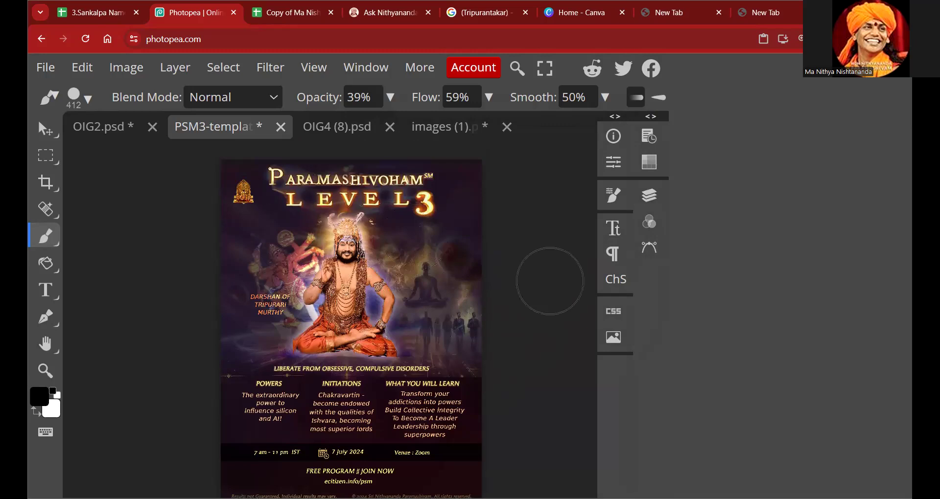
pyautogui.scroll(-1, 549, 283)
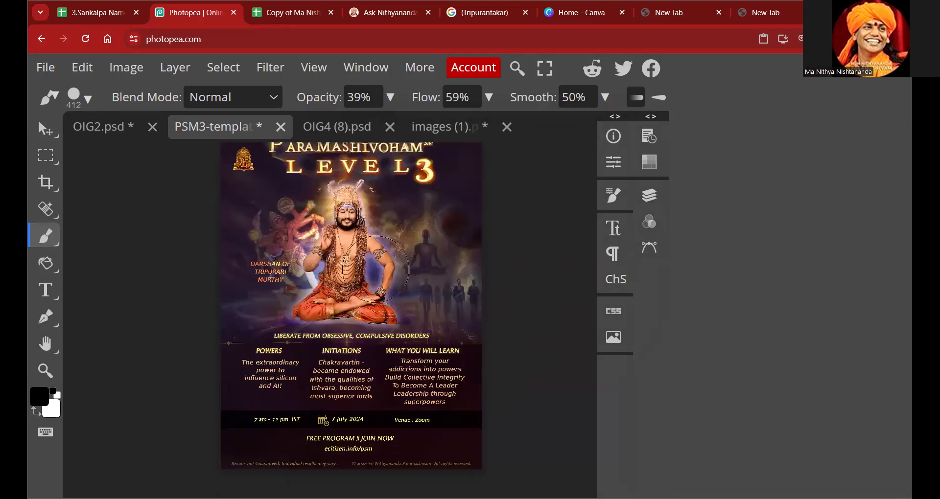
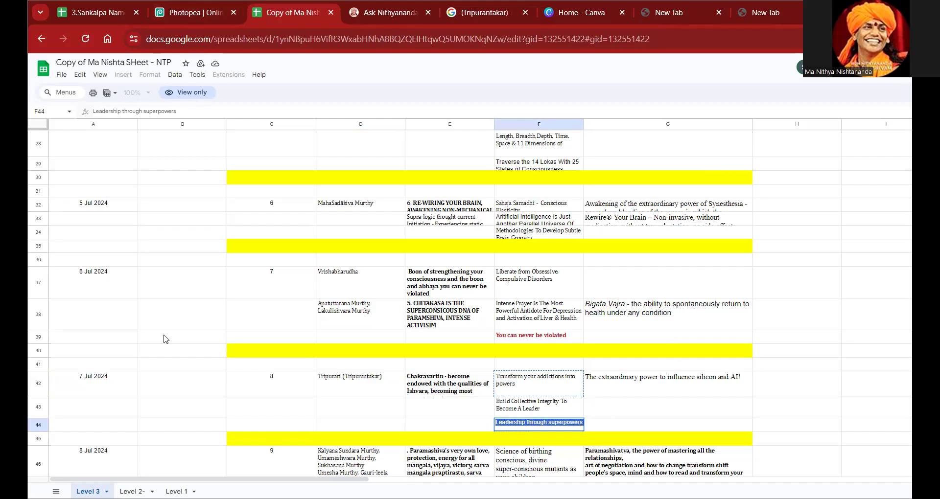
# Return to the poster in Photopea and replace the heading below the seated figure with "LEADERSHIP THROUGH SUPERPOWERS".
pyautogui.hotkey('ctrl', 'shift', 'Tab')
pyautogui.click(205, 328)
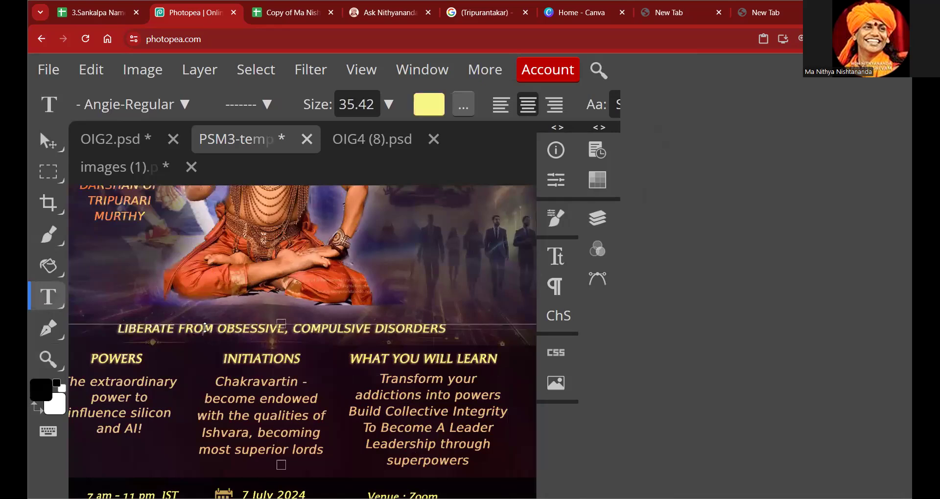
pyautogui.click(201, 332)
pyautogui.click(384, 361)
pyautogui.scroll(-2, 384, 361)
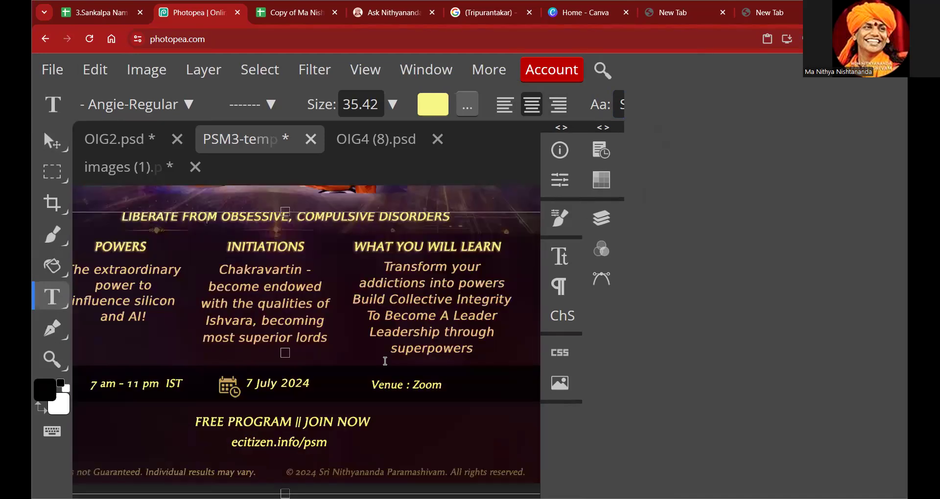
pyautogui.scroll(1, 369, 283)
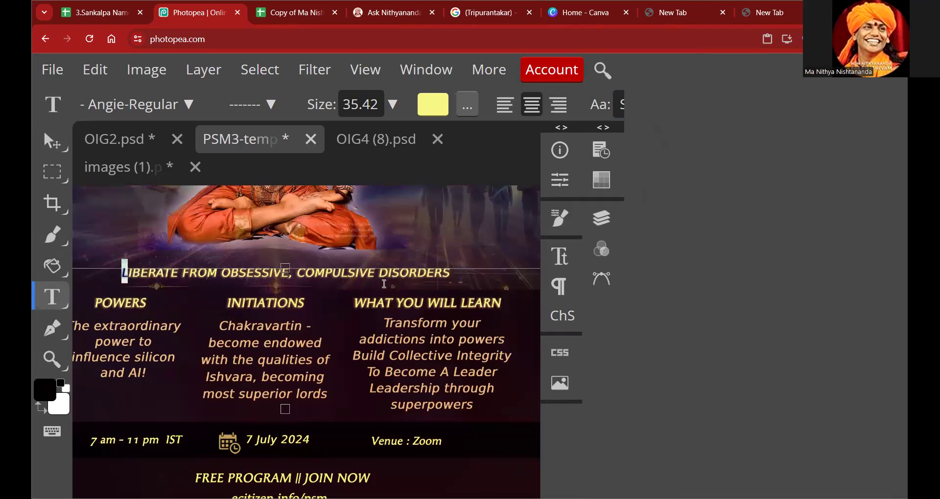
pyautogui.press('BackSpace')
pyautogui.press('BackSpace')
pyautogui.press('BackSpace')
pyautogui.press('BackSpace')
pyautogui.press('BackSpace')
pyautogui.press('BackSpace')
pyautogui.press('BackSpace')
pyautogui.press('BackSpace')
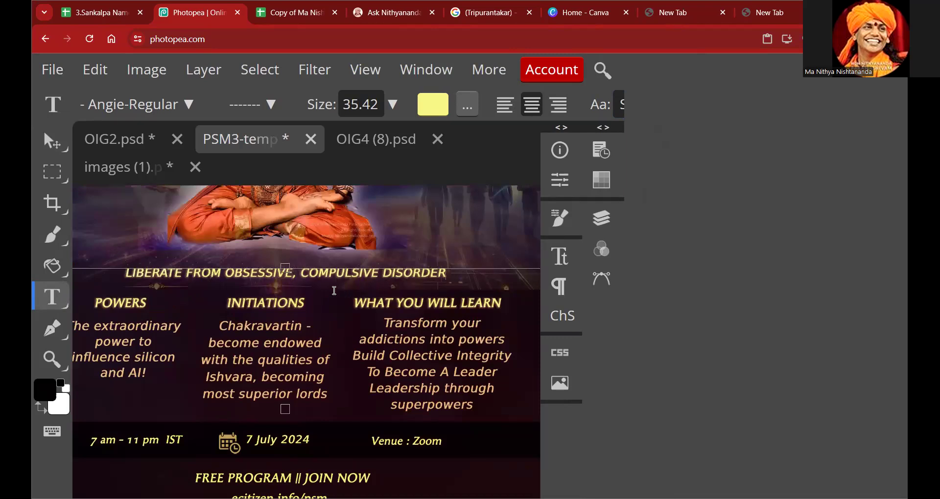
pyautogui.press('BackSpace')
pyautogui.press('BackSpace')
pyautogui.press('BackSpace')
pyautogui.press('BackSpace')
pyautogui.press('BackSpace')
pyautogui.press('BackSpace')
pyautogui.press('BackSpace')
pyautogui.press('BackSpace')
pyautogui.press('BackSpace')
pyautogui.press('BackSpace')
pyautogui.press('BackSpace')
pyautogui.press('BackSpace')
pyautogui.press('BackSpace')
pyautogui.press('BackSpace')
pyautogui.press('BackSpace')
pyautogui.press('BackSpace')
pyautogui.press('BackSpace')
pyautogui.press('BackSpace')
pyautogui.press('BackSpace')
pyautogui.press('BackSpace')
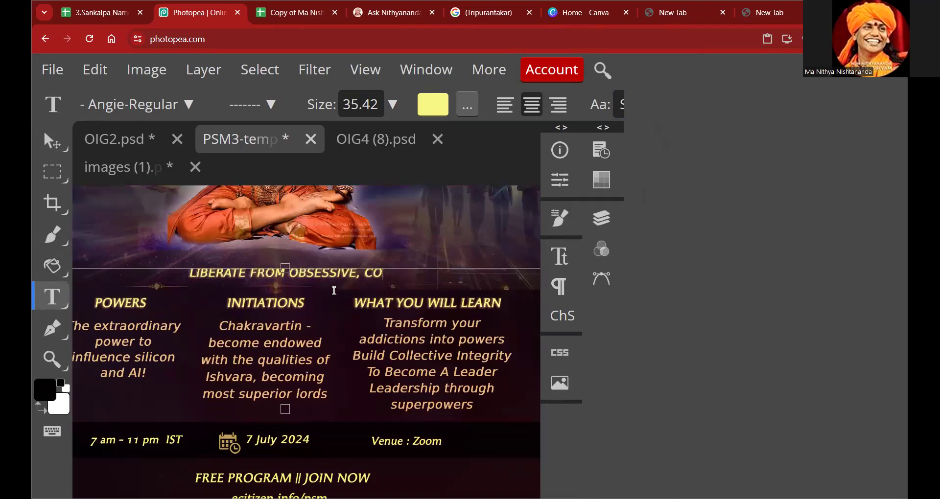
pyautogui.write('LEADERSHIP THROUGH SUPERPOWERS')
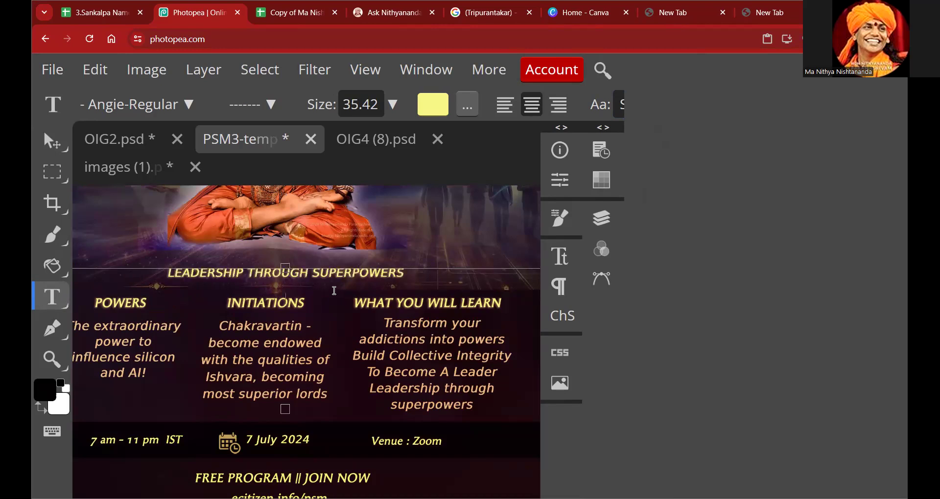
# Set the font size of the whole "LEADERSHIP THROUGH SUPERPOWERS" heading to 43 px.
pyautogui.click(343, 276)
pyautogui.click(361, 281)
pyautogui.click(384, 276)
pyautogui.hotkey('ctrl', 'a')
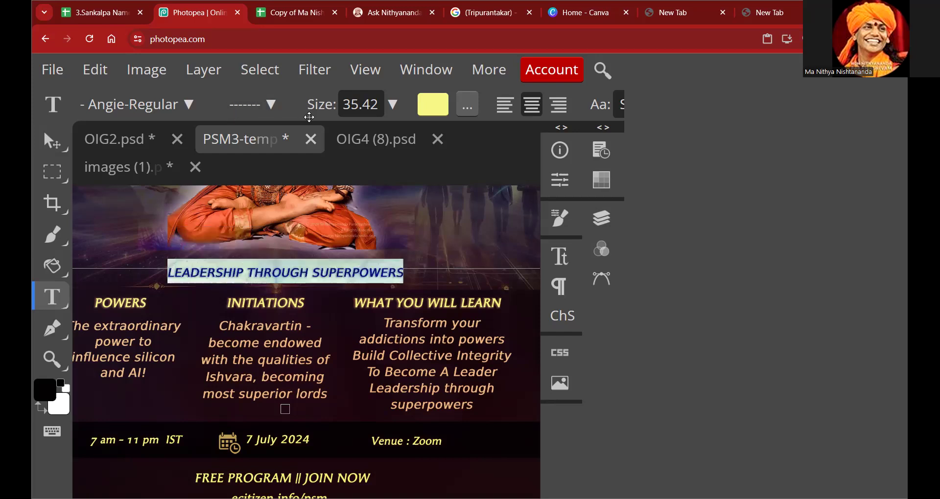
pyautogui.click(393, 108)
pyautogui.moveTo(358, 142); pyautogui.dragTo(361, 143)
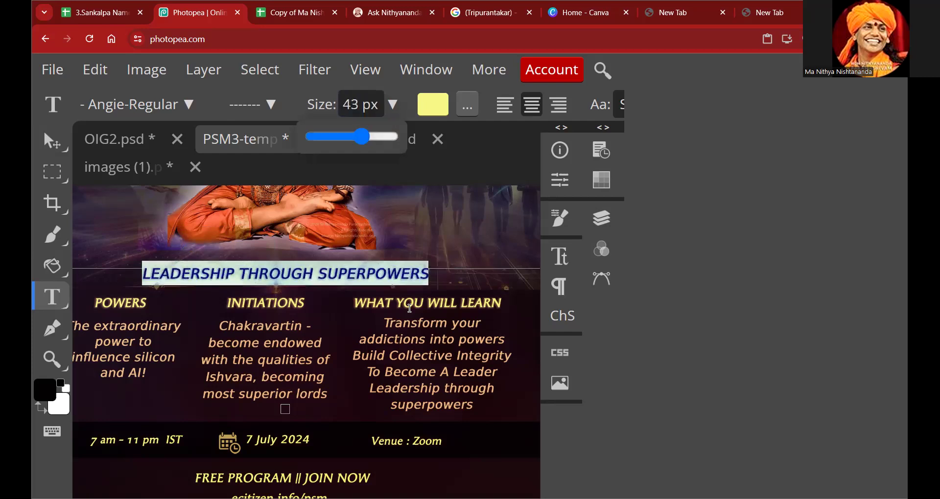
# Select the dark purple Layer 17 directly beneath Layer 0 copy 6 in the poster.
pyautogui.click(52, 360)
pyautogui.click(112, 104)
pyautogui.click(291, 282)
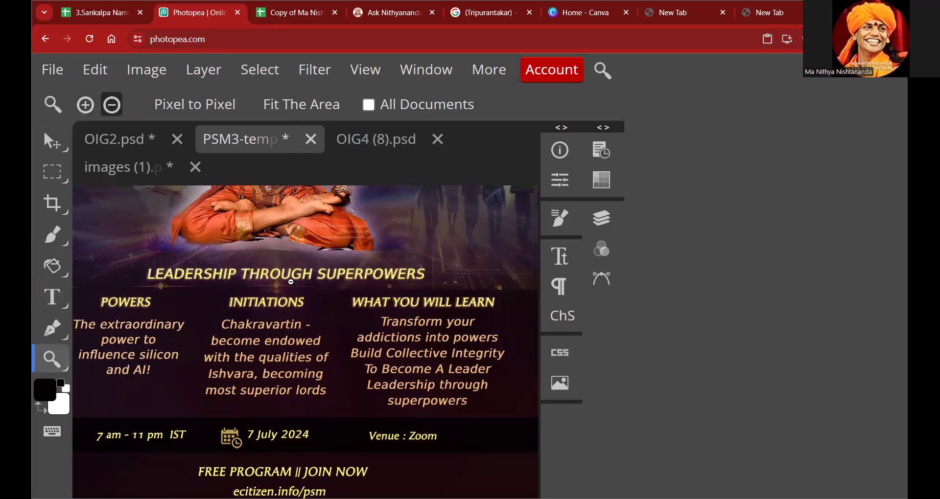
pyautogui.click(291, 282)
pyautogui.click(341, 321)
pyautogui.click(341, 320)
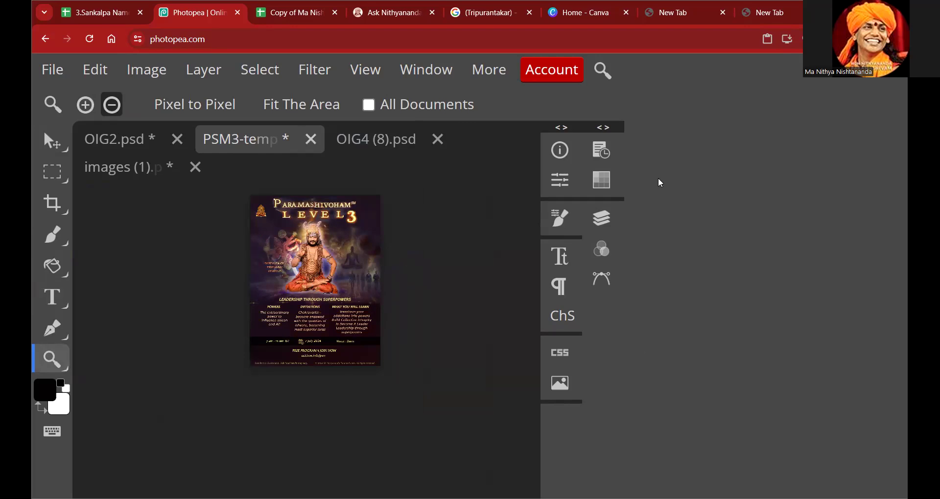
pyautogui.click(606, 208)
pyautogui.scroll(-6, 470, 383)
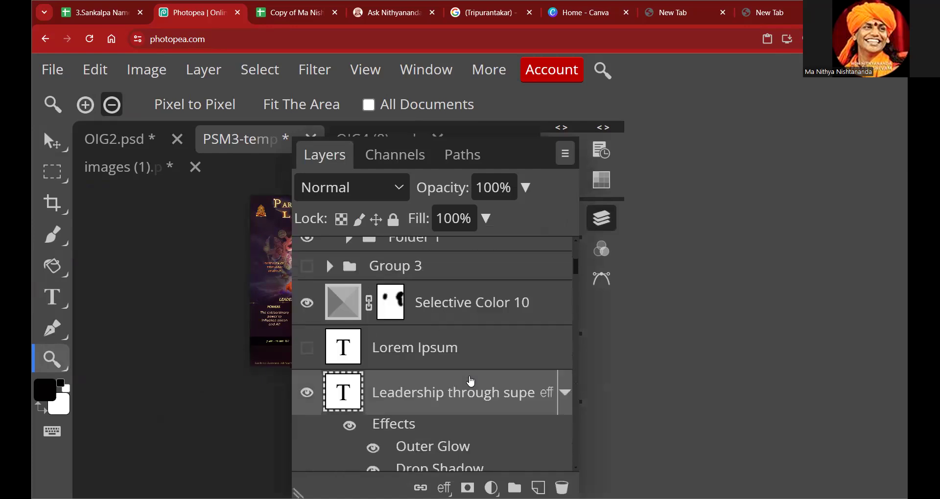
pyautogui.scroll(-10, 470, 382)
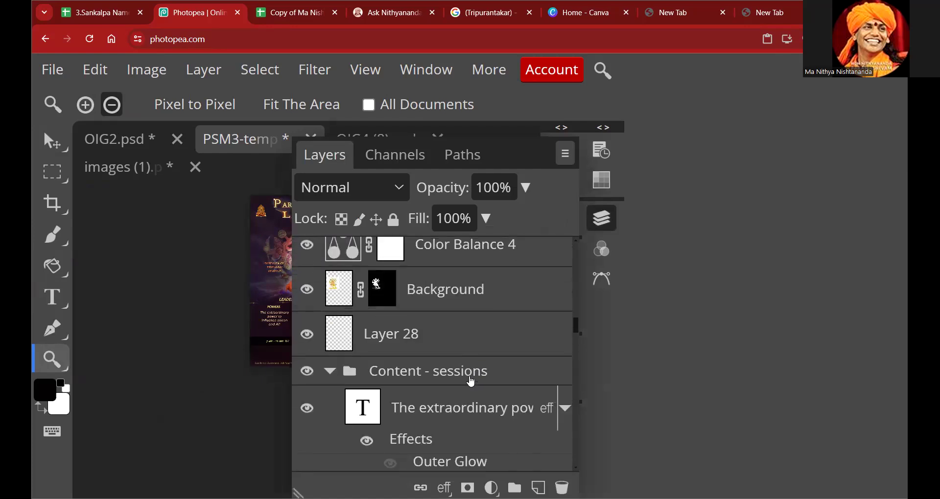
pyautogui.scroll(-10, 471, 382)
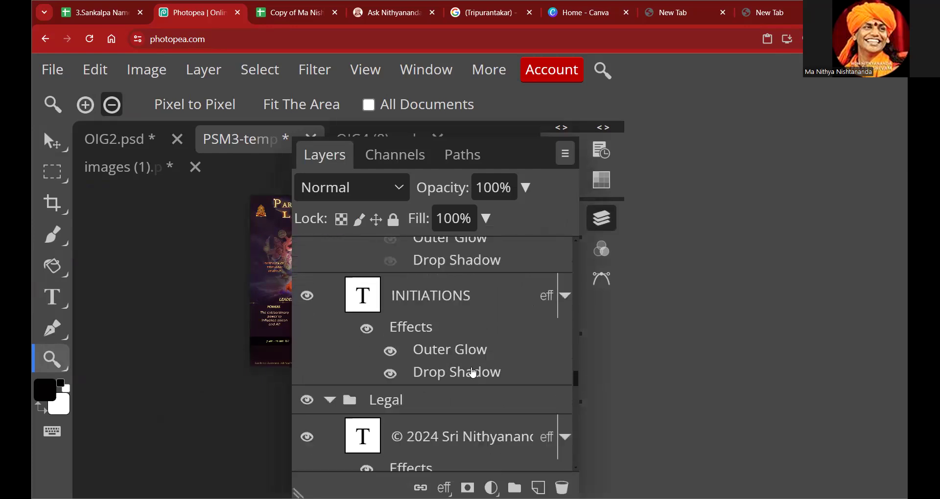
pyautogui.scroll(-10, 473, 372)
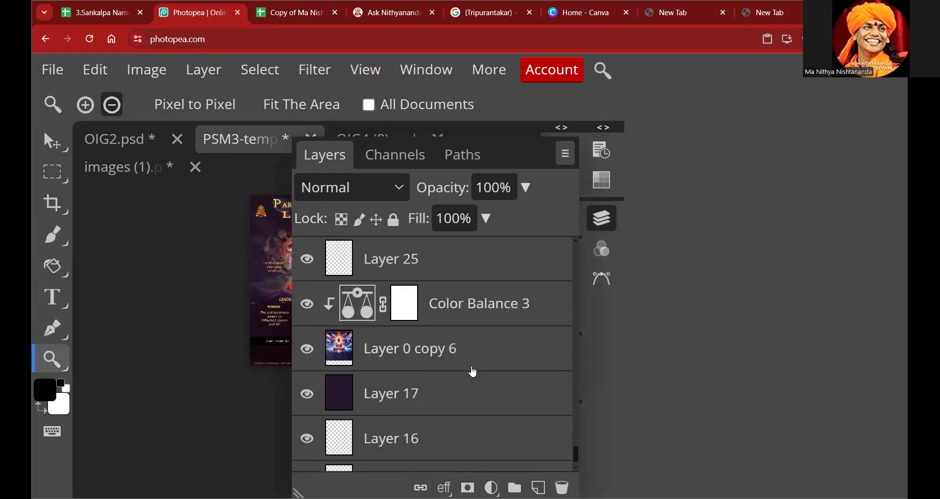
pyautogui.click(402, 387)
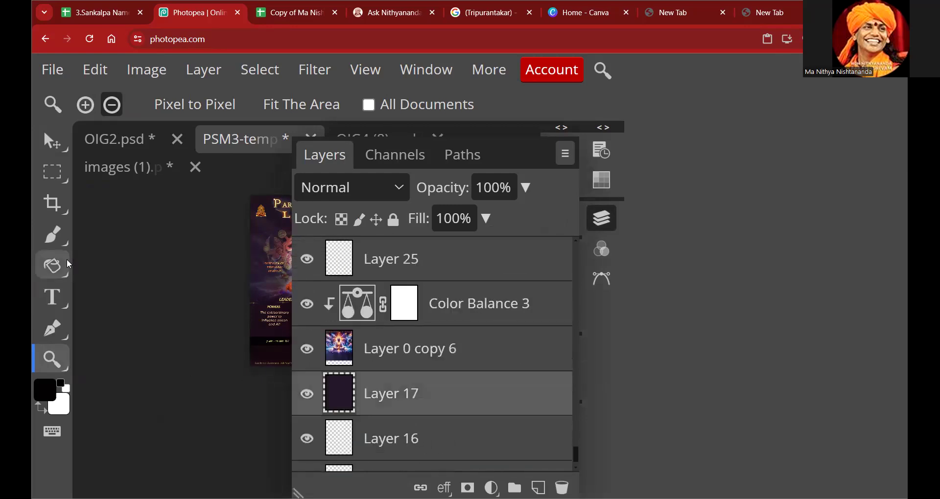
# Activate the Gradient tool and set the gradient's starting colour to the tan bb9b63, leading to white.
pyautogui.click(63, 273)
pyautogui.rightClick(65, 275)
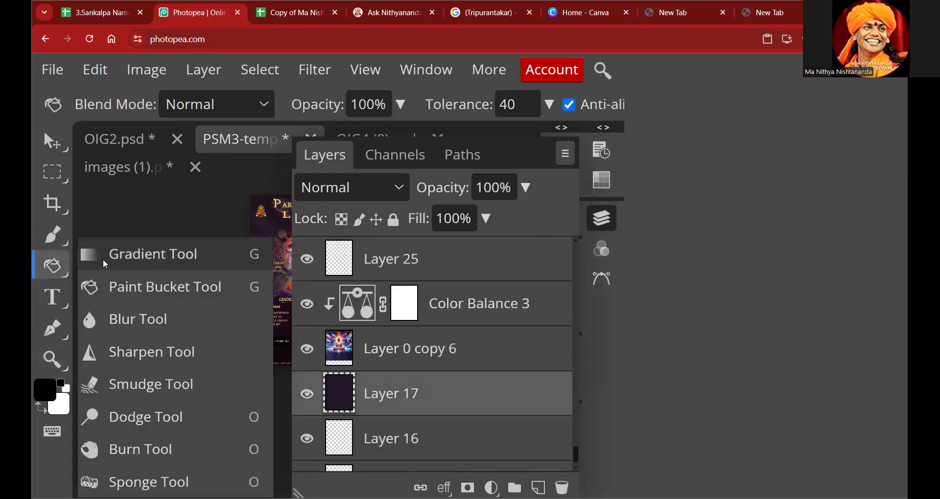
pyautogui.click(105, 260)
pyautogui.click(146, 105)
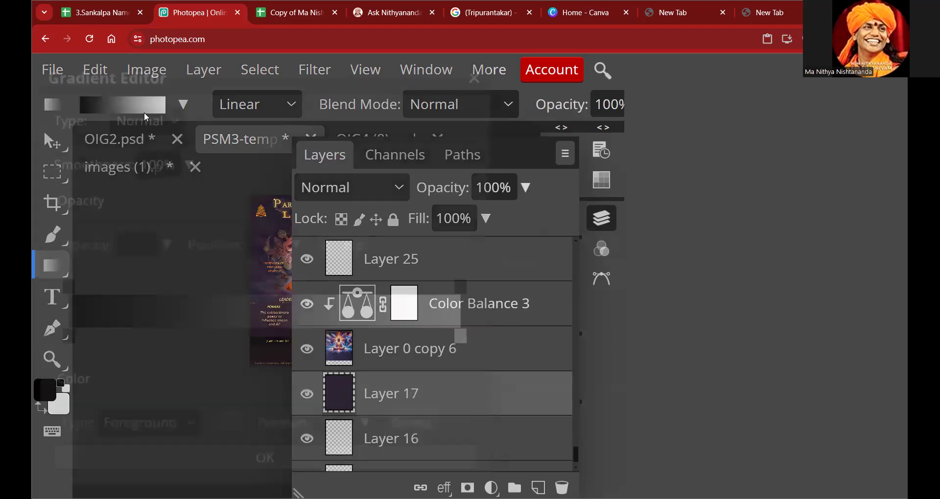
pyautogui.click(63, 342)
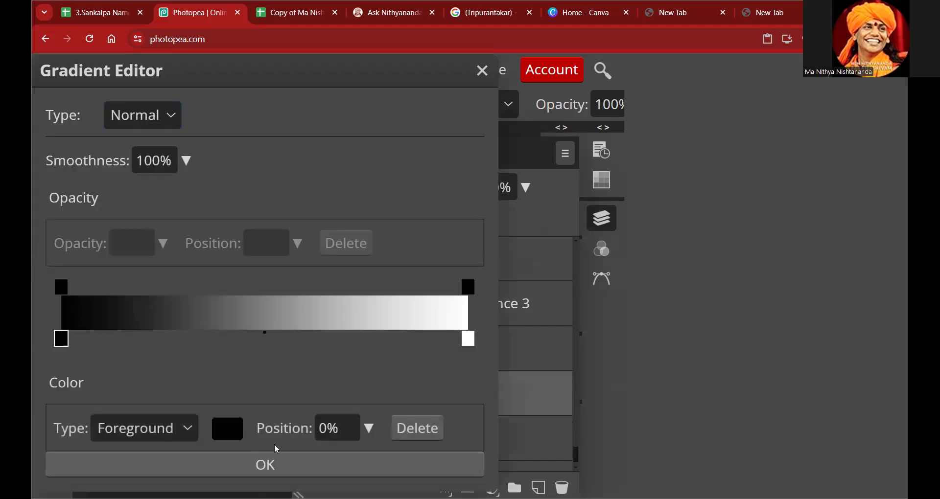
pyautogui.click(228, 430)
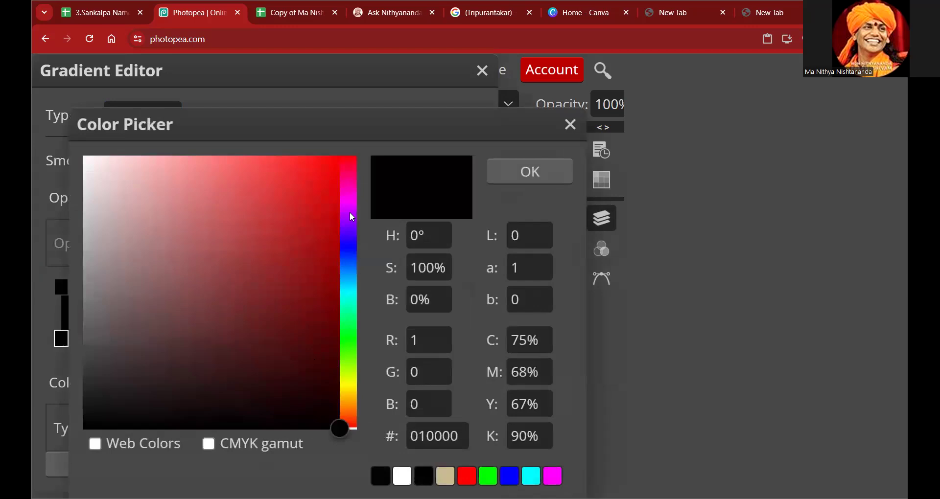
pyautogui.click(350, 399)
pyautogui.click(253, 321)
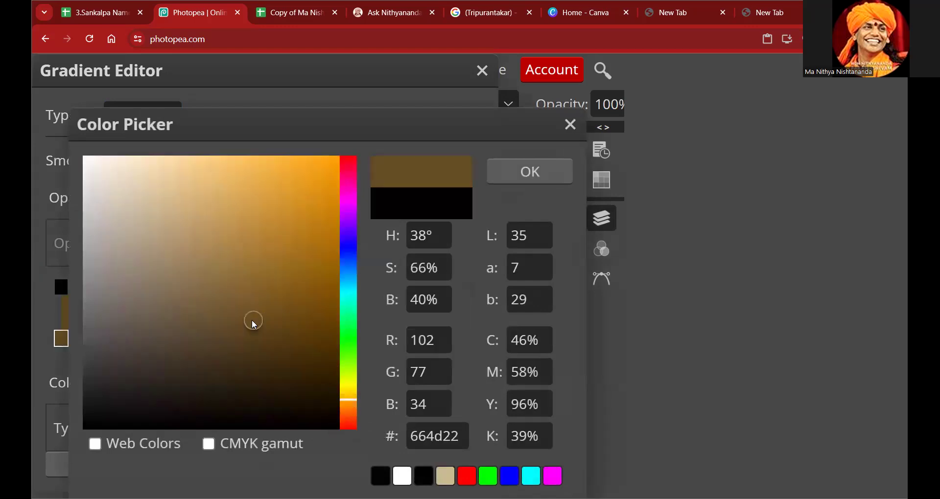
pyautogui.click(175, 271)
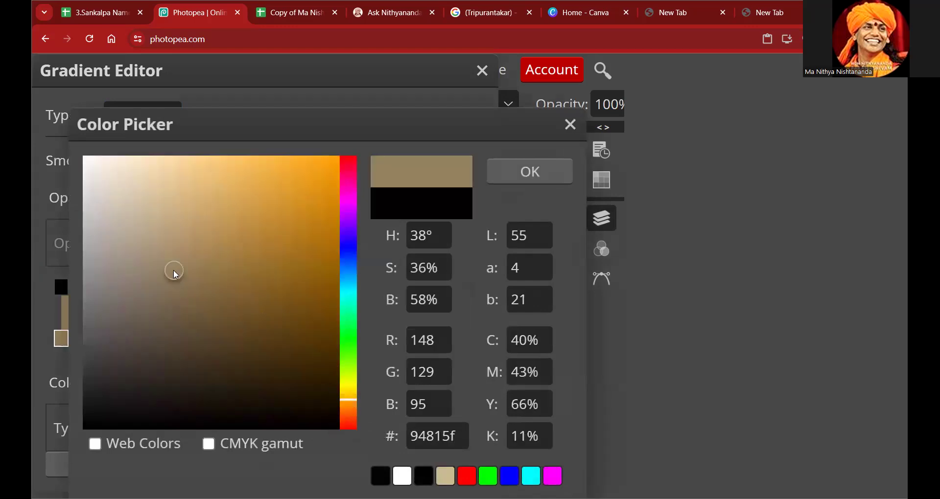
pyautogui.click(203, 230)
pyautogui.click(548, 182)
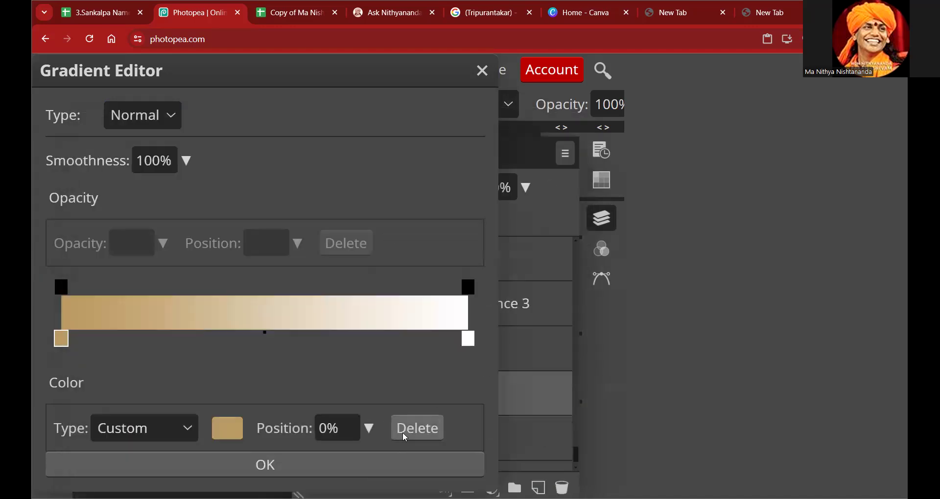
pyautogui.click(353, 464)
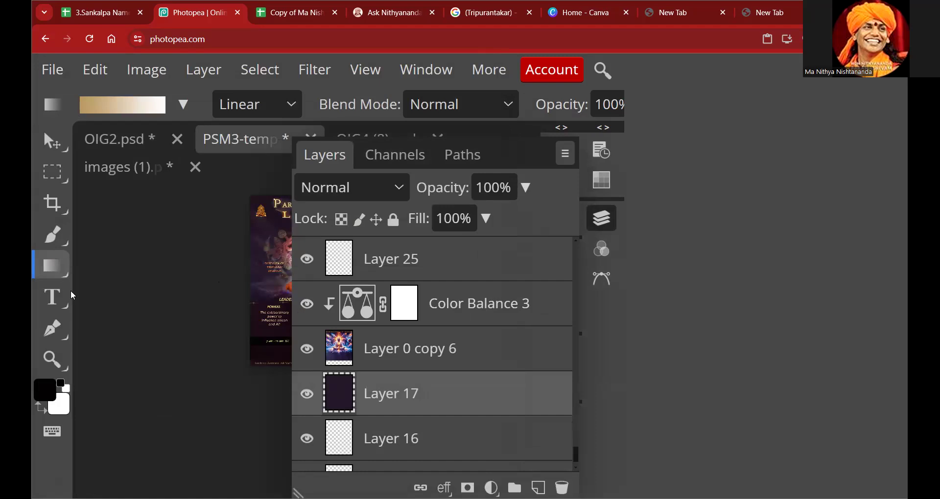
# Try filling Layer 17 with black using the Paint Bucket, and undo the fill.
pyautogui.click(65, 274)
pyautogui.click(147, 287)
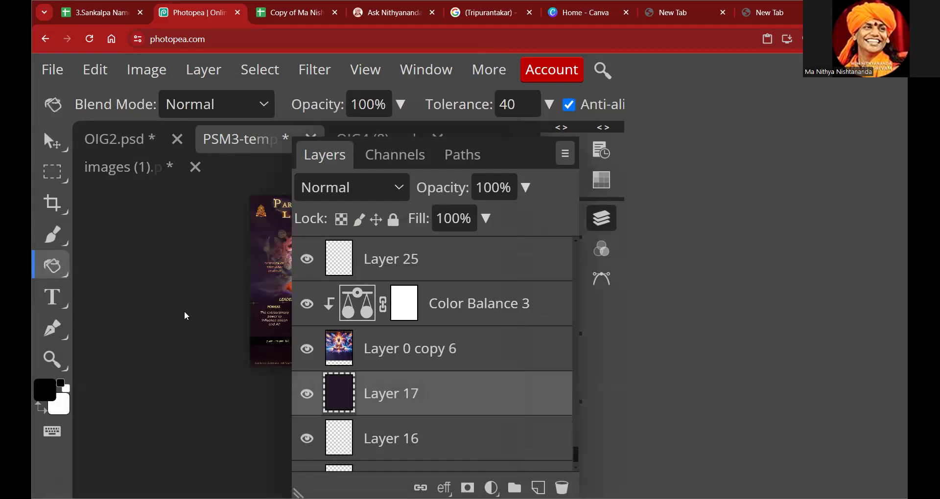
pyautogui.click(280, 285)
pyautogui.click(95, 70)
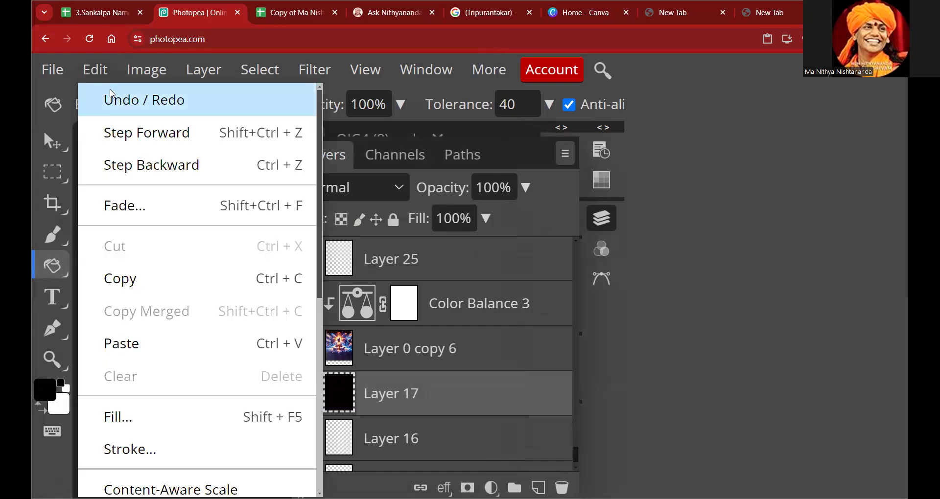
pyautogui.hotkey('ctrl', 'z')
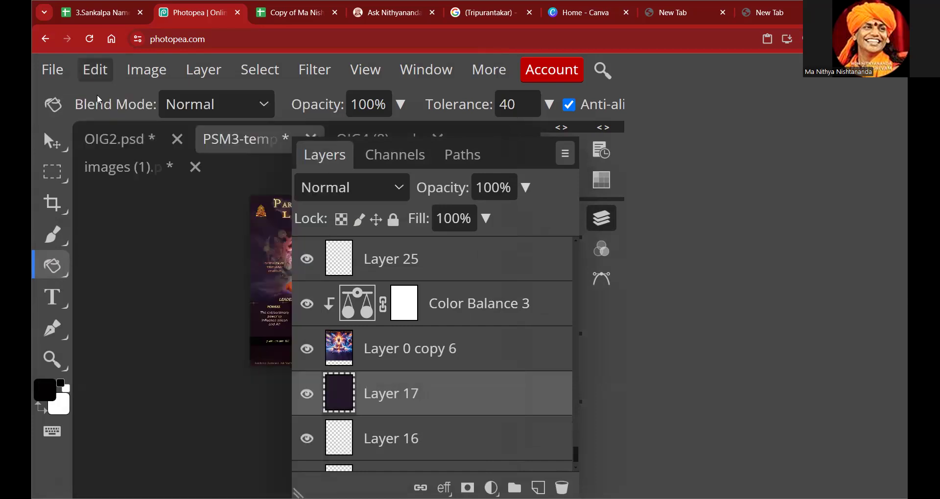
pyautogui.click(98, 71)
# Try applying the tan-to-white linear gradient diagonally across Layer 17, and undo it.
pyautogui.click(68, 274)
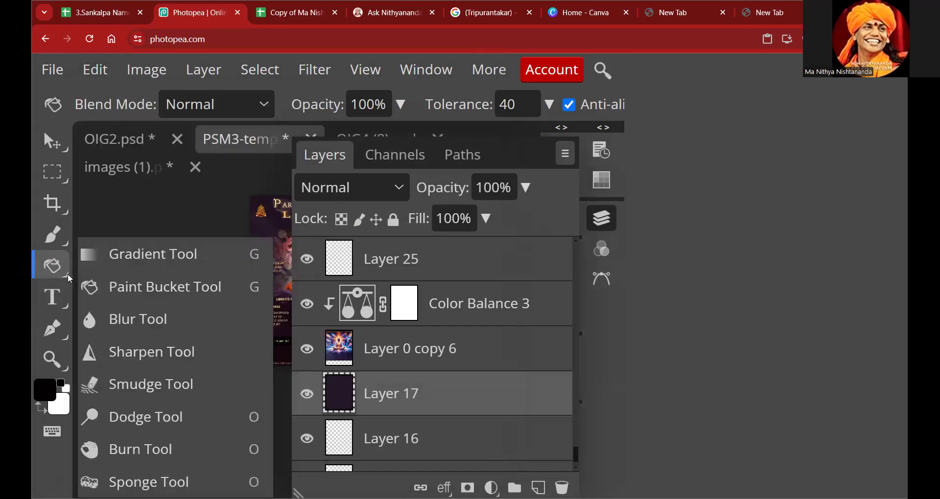
pyautogui.click(106, 259)
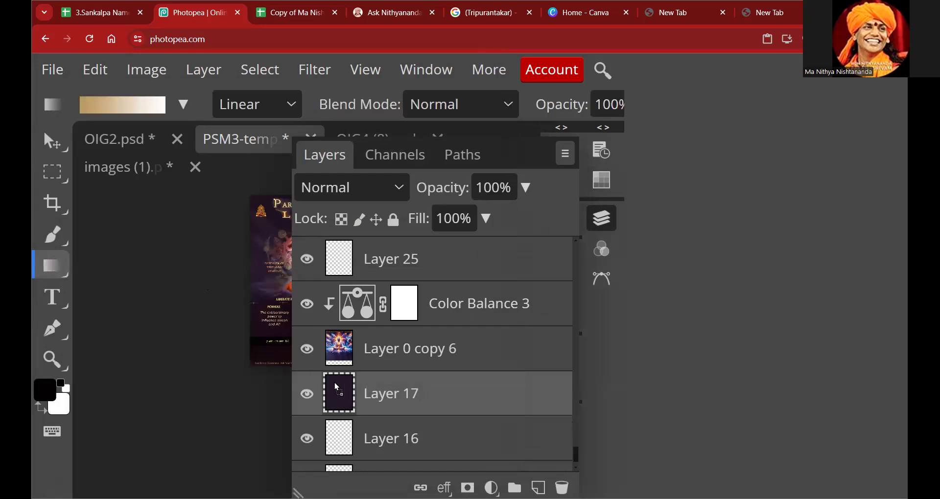
pyautogui.click(601, 219)
pyautogui.moveTo(263, 236); pyautogui.dragTo(306, 270)
pyautogui.moveTo(352, 307); pyautogui.dragTo(363, 327)
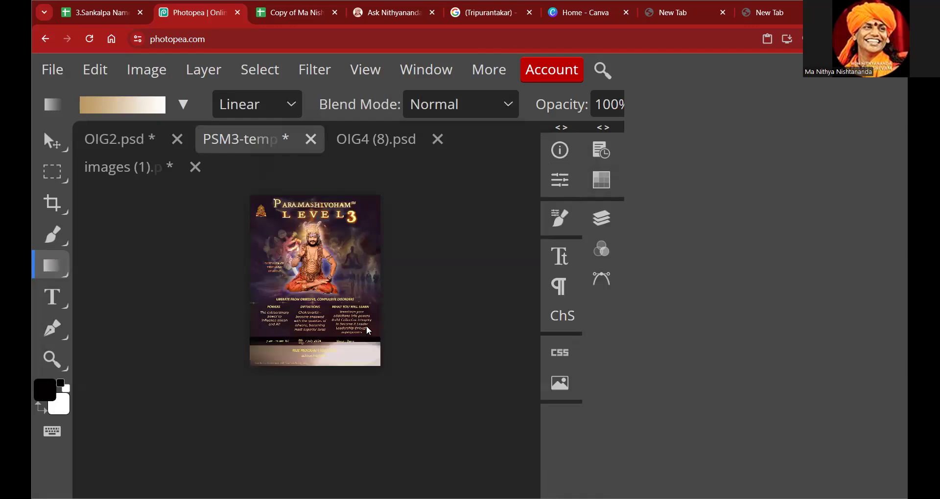
pyautogui.hotkey('ctrl', 'z')
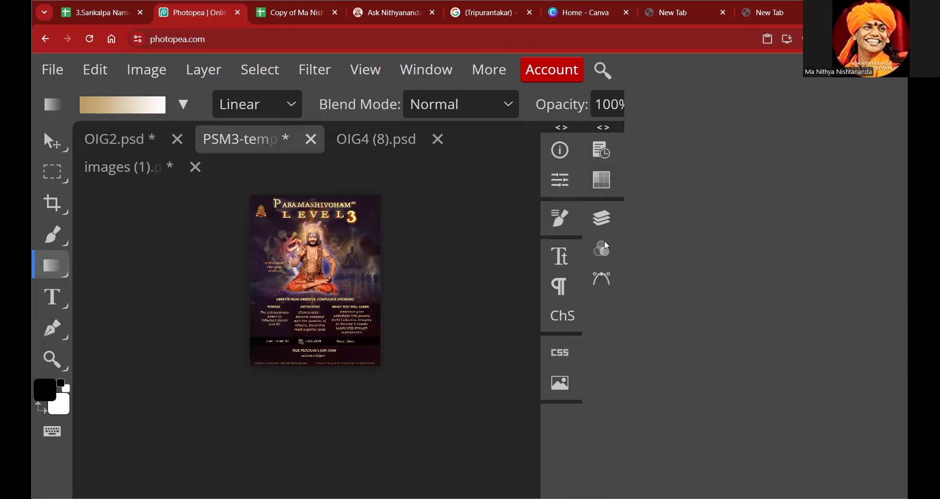
# Hide and show the masked dark purple Layer 13 to check which part of the poster background it covers.
pyautogui.click(602, 218)
pyautogui.scroll(-5, 443, 390)
pyautogui.scroll(-10, 437, 393)
pyautogui.scroll(5, 437, 393)
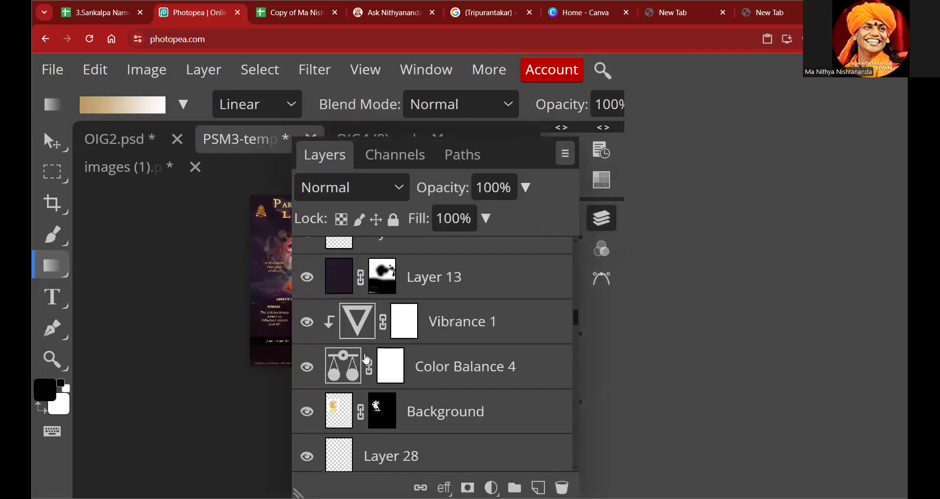
pyautogui.click(307, 279)
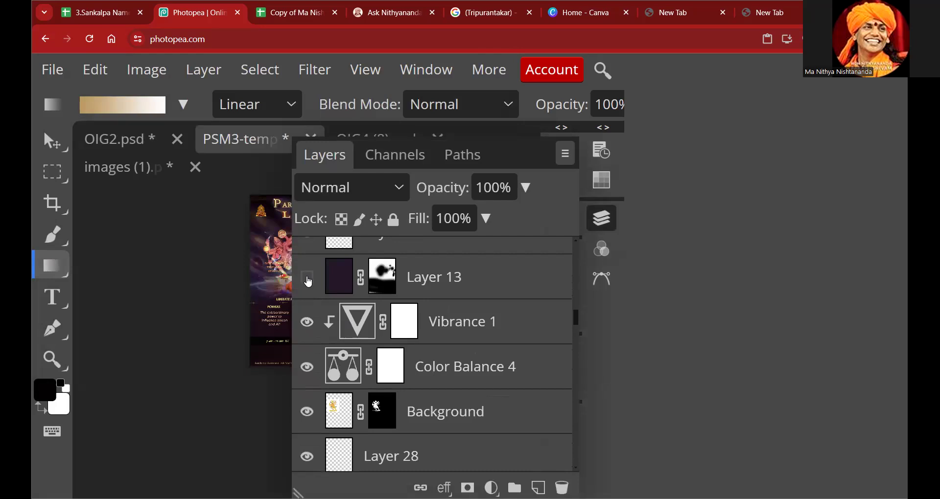
pyautogui.click(311, 284)
pyautogui.click(311, 283)
pyautogui.click(308, 280)
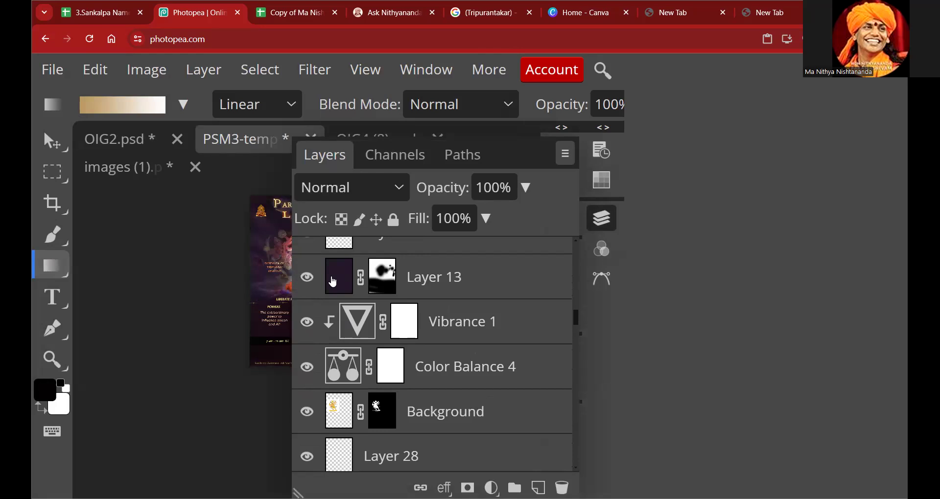
# Fill the image of Layer 13, not its mask, with the tan-to-white linear gradient running diagonally down across the seated figure.
pyautogui.click(333, 282)
pyautogui.click(606, 221)
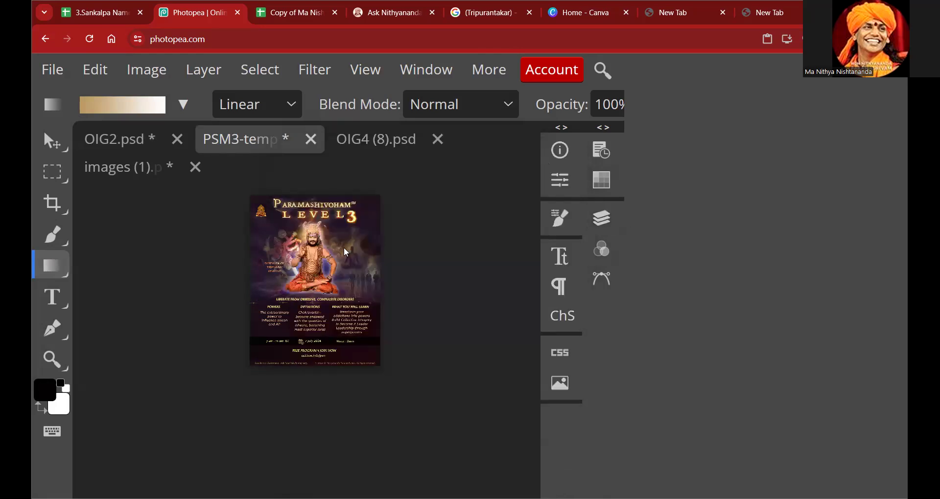
pyautogui.moveTo(282, 231); pyautogui.dragTo(367, 300)
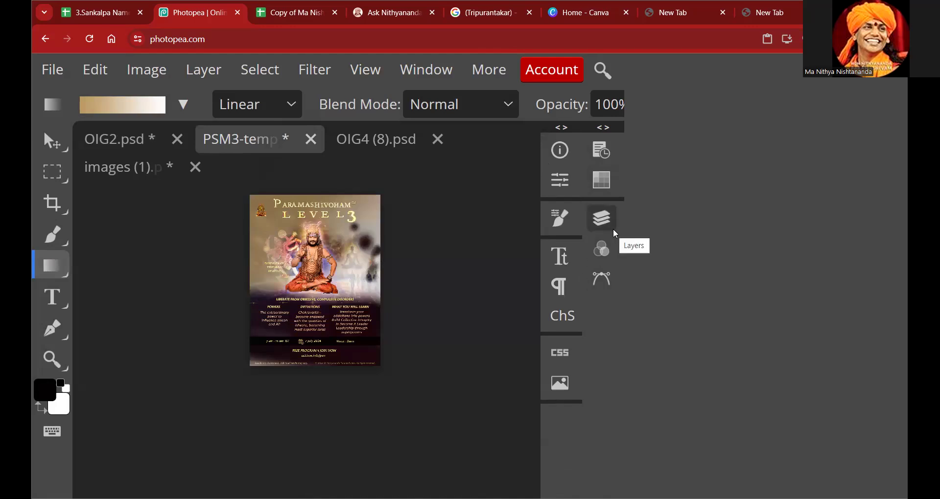
# Lower the opacity of the gradient-filled Layer 13 to 36% and view the poster without the layer list.
pyautogui.click(604, 220)
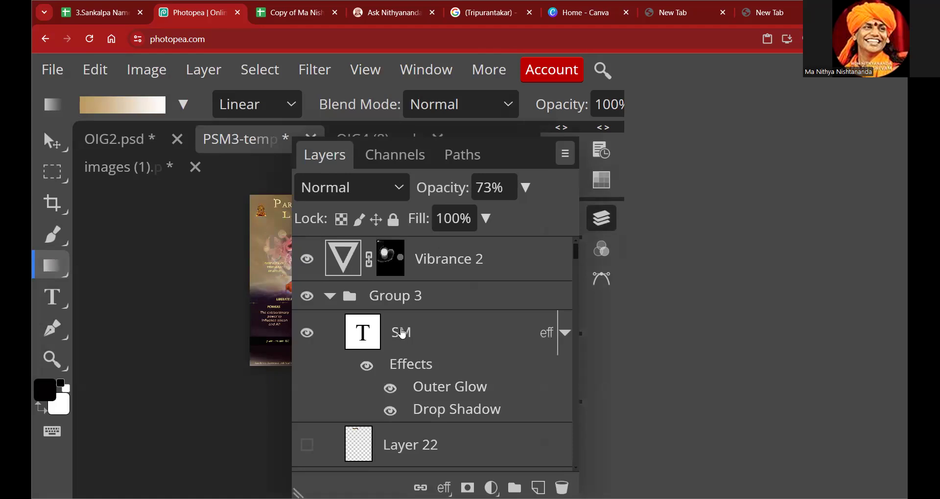
pyautogui.scroll(-6, 401, 332)
pyautogui.scroll(-8, 404, 332)
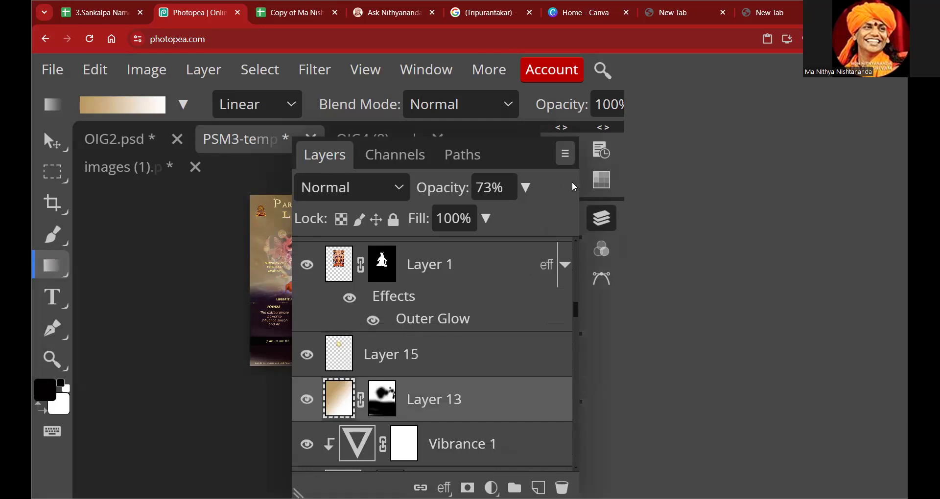
pyautogui.click(600, 223)
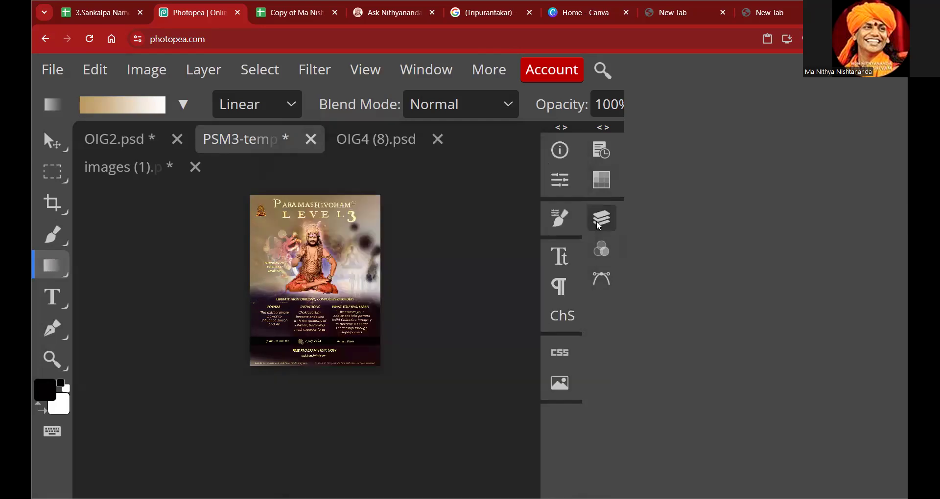
pyautogui.click(599, 225)
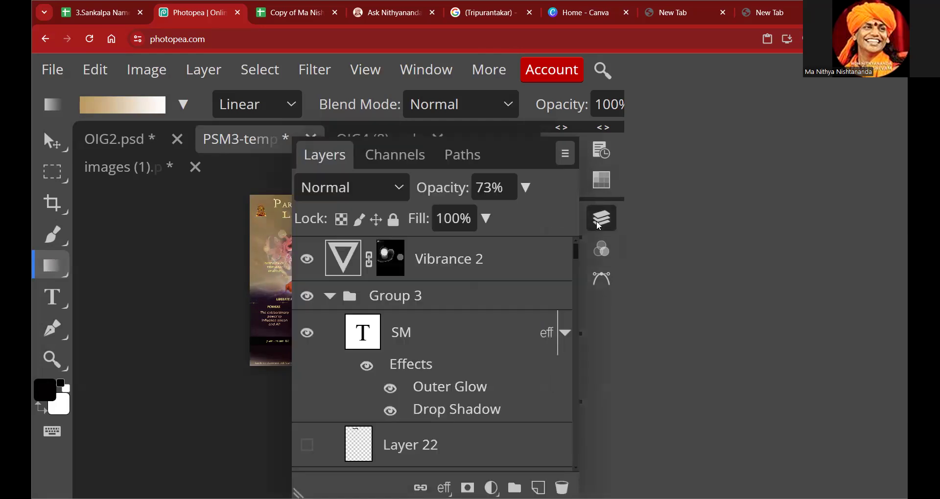
pyautogui.scroll(-1, 423, 363)
pyautogui.scroll(-10, 422, 356)
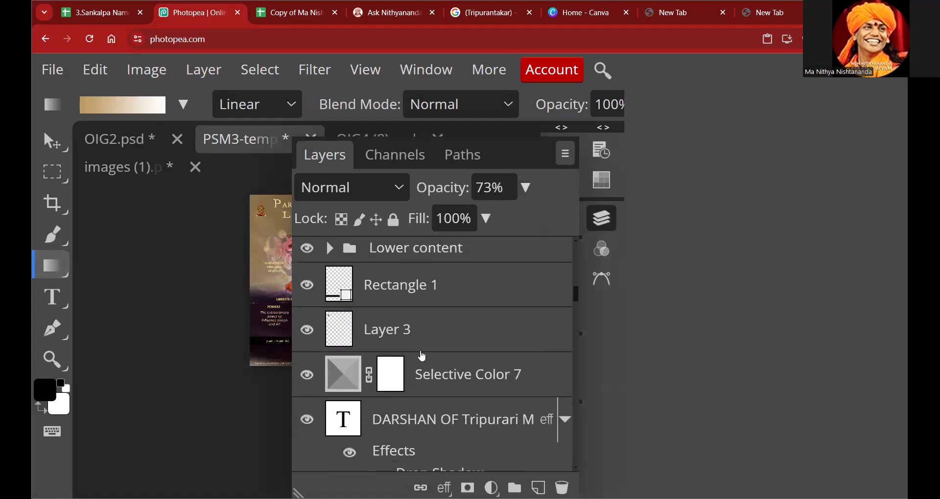
pyautogui.scroll(1, 422, 356)
pyautogui.click(486, 219)
pyautogui.moveTo(469, 225); pyautogui.dragTo(453, 221)
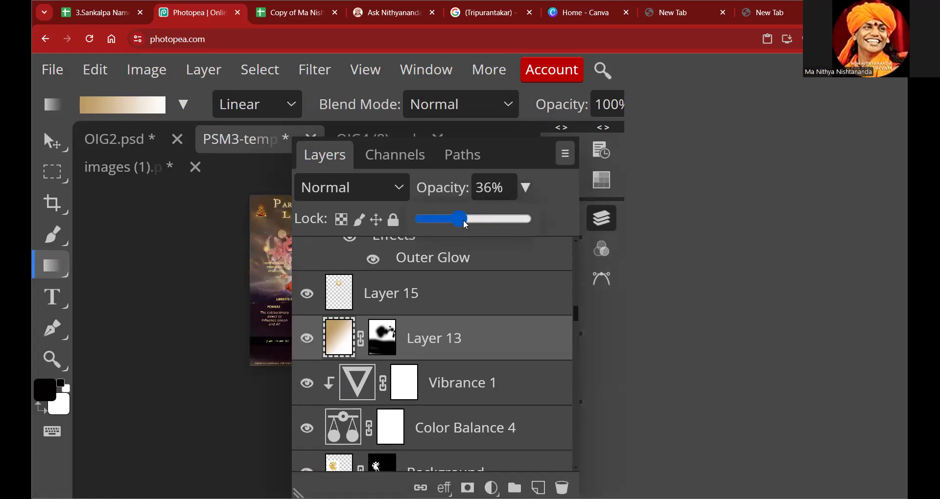
pyautogui.click(604, 224)
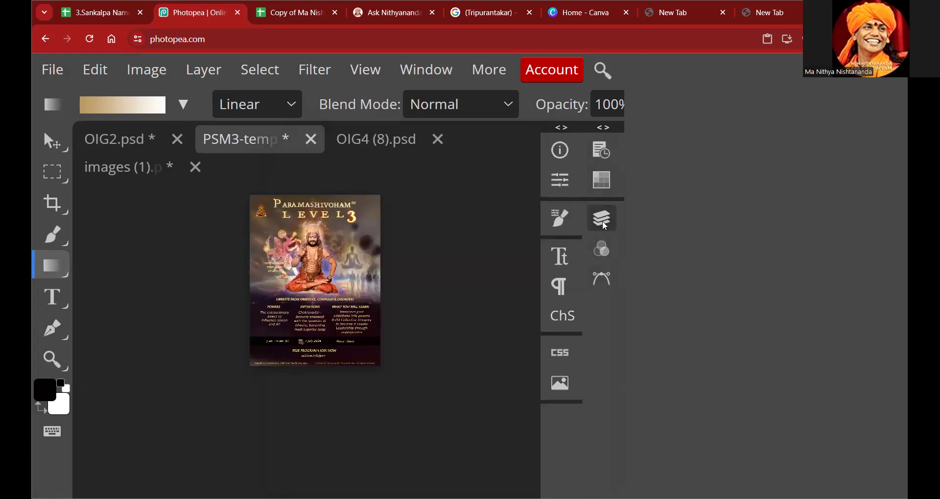
# Change the starting colour of the Gradient tool's gradient to dark maroon 3a0910.
pyautogui.click(603, 221)
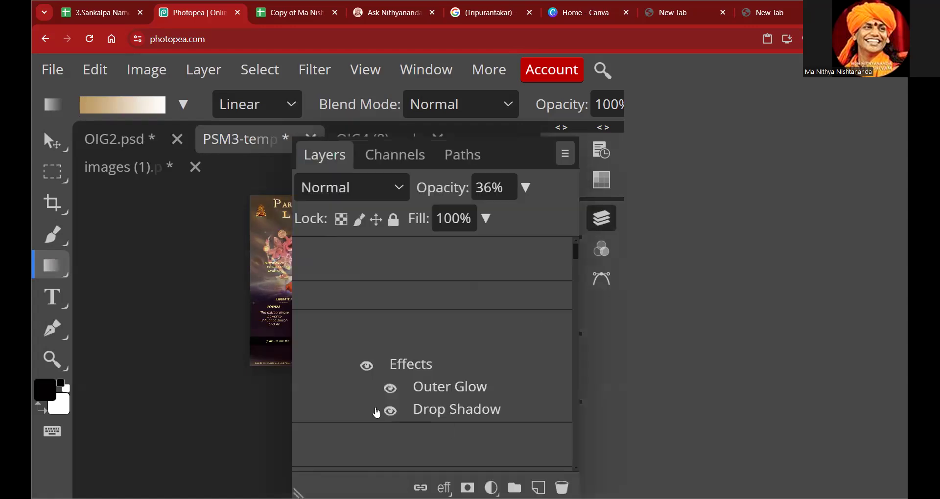
pyautogui.click(66, 271)
pyautogui.click(131, 259)
pyautogui.click(113, 105)
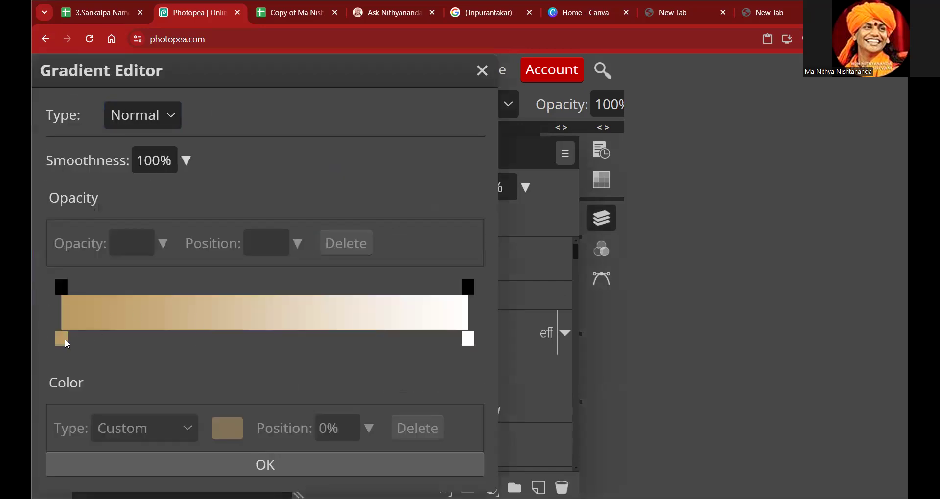
pyautogui.click(64, 338)
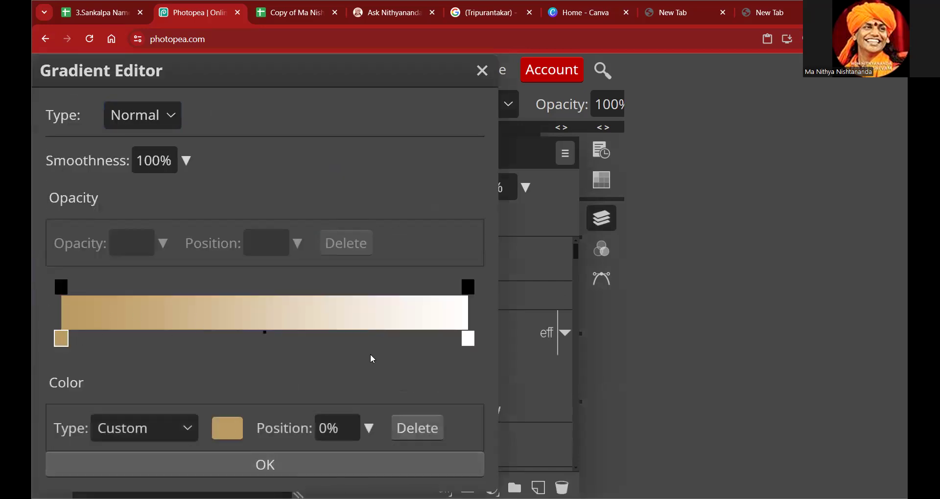
pyautogui.click(221, 422)
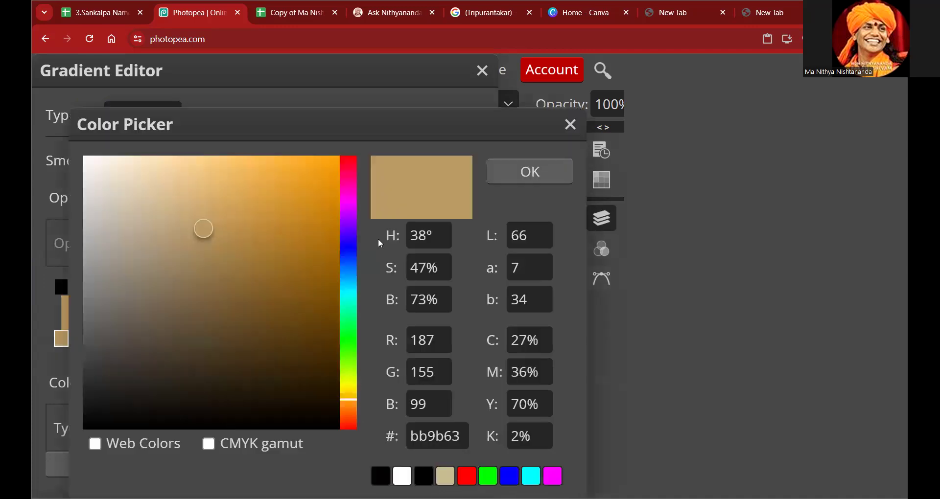
pyautogui.click(348, 162)
pyautogui.click(296, 367)
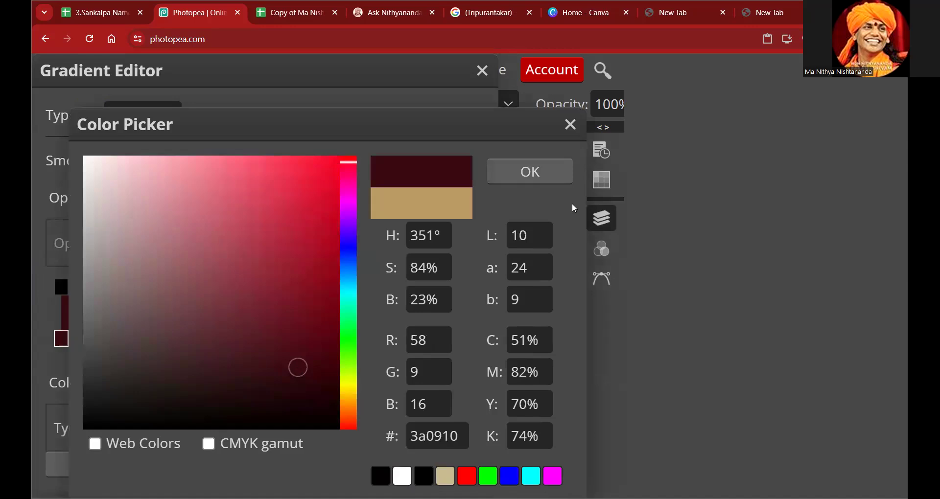
pyautogui.click(546, 174)
pyautogui.click(269, 465)
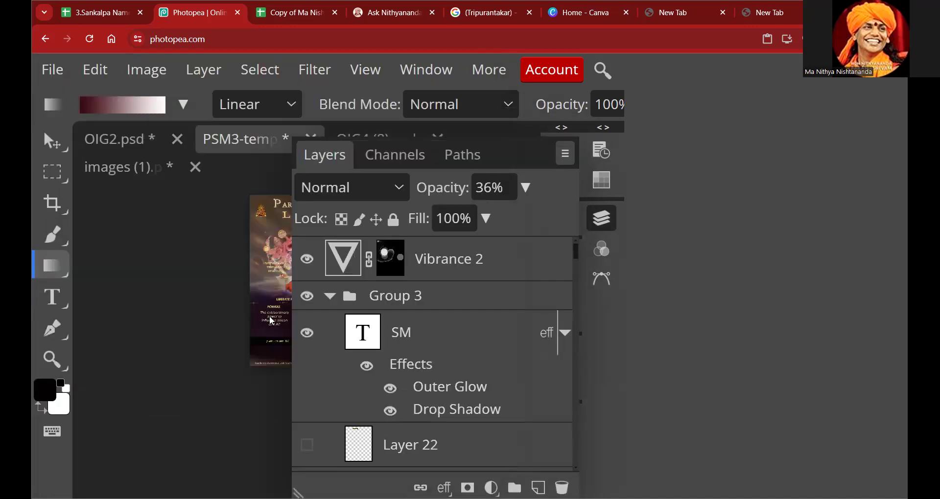
# Fill the image of Layer 13 with the dark maroon-to-white linear gradient running diagonally down across the seated figure.
pyautogui.scroll(-3, 403, 418)
pyautogui.scroll(-10, 403, 418)
pyautogui.scroll(3, 389, 384)
pyautogui.scroll(-10, 356, 406)
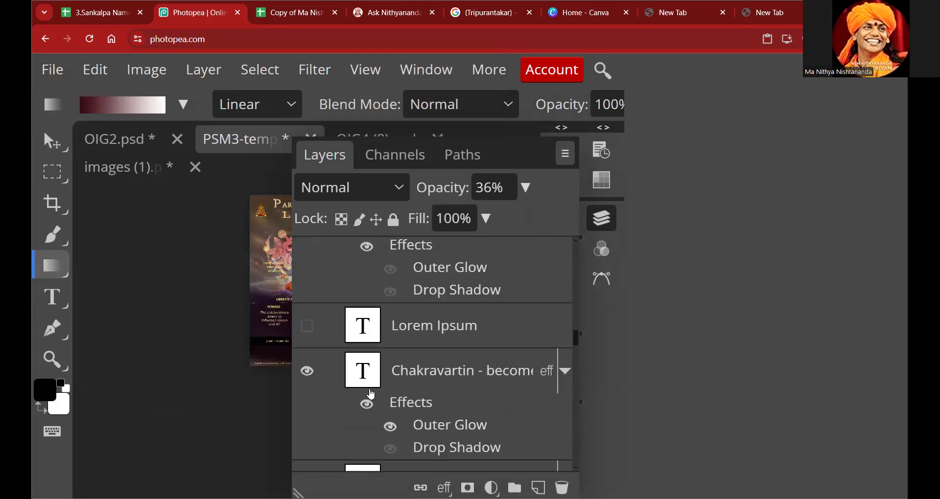
pyautogui.scroll(-10, 371, 399)
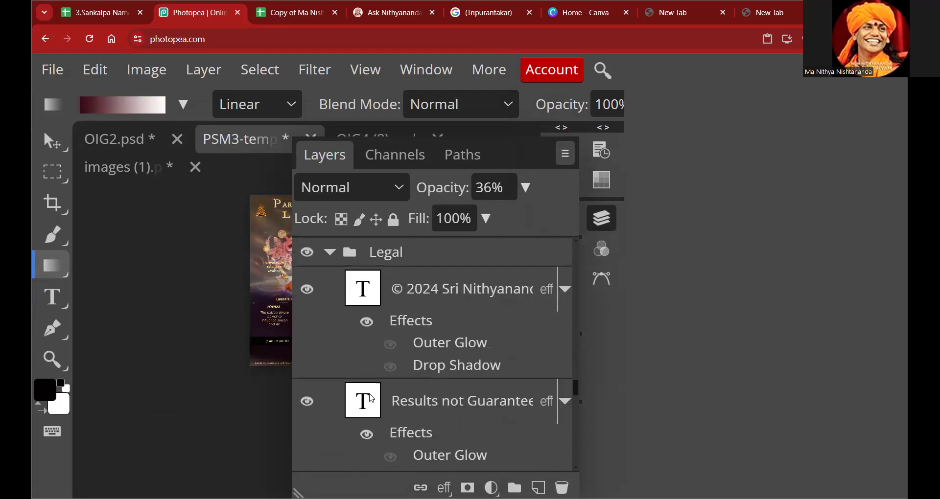
pyautogui.scroll(-10, 370, 400)
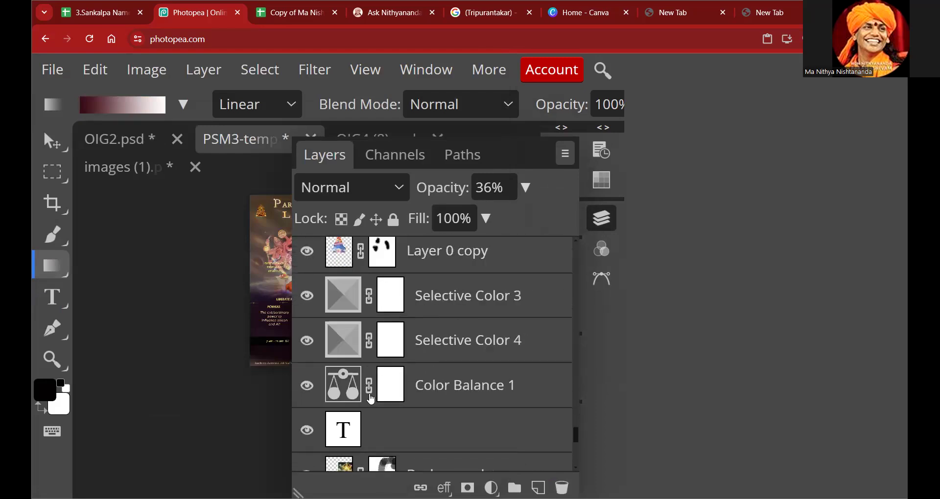
pyautogui.scroll(10, 369, 394)
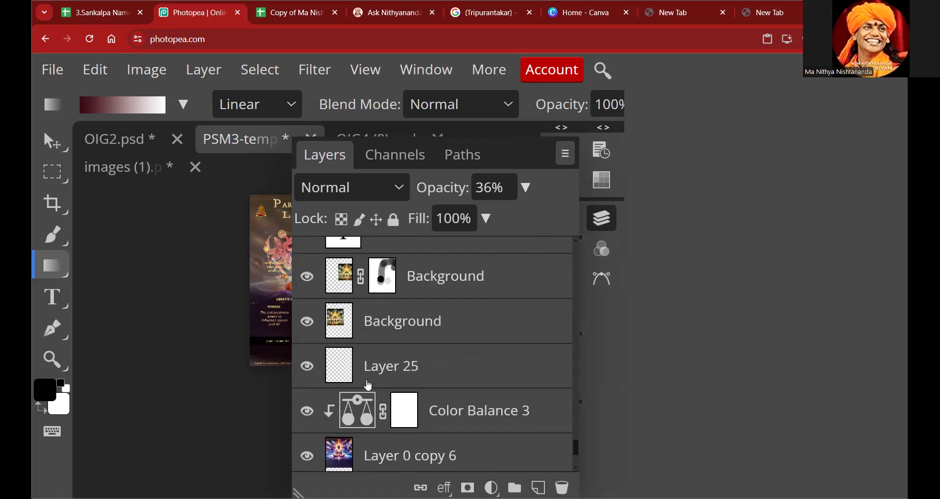
pyautogui.scroll(10, 369, 386)
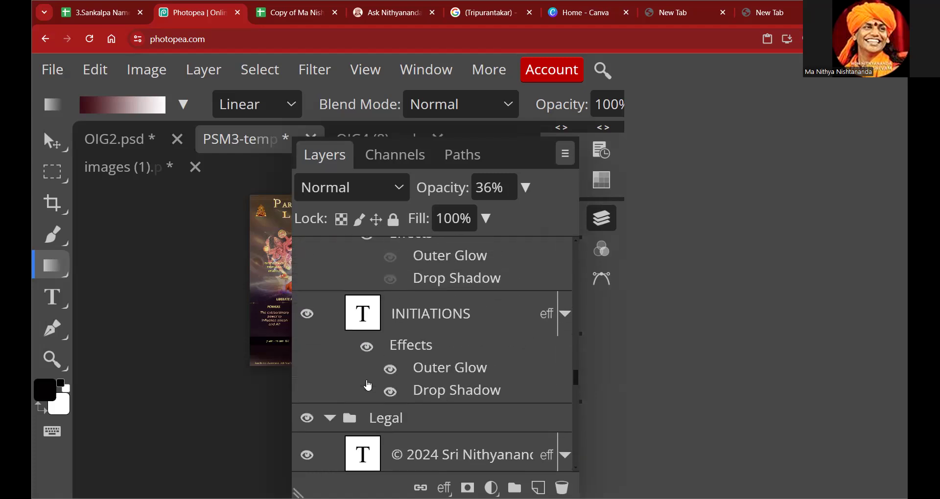
pyautogui.scroll(-10, 368, 385)
pyautogui.scroll(5, 362, 372)
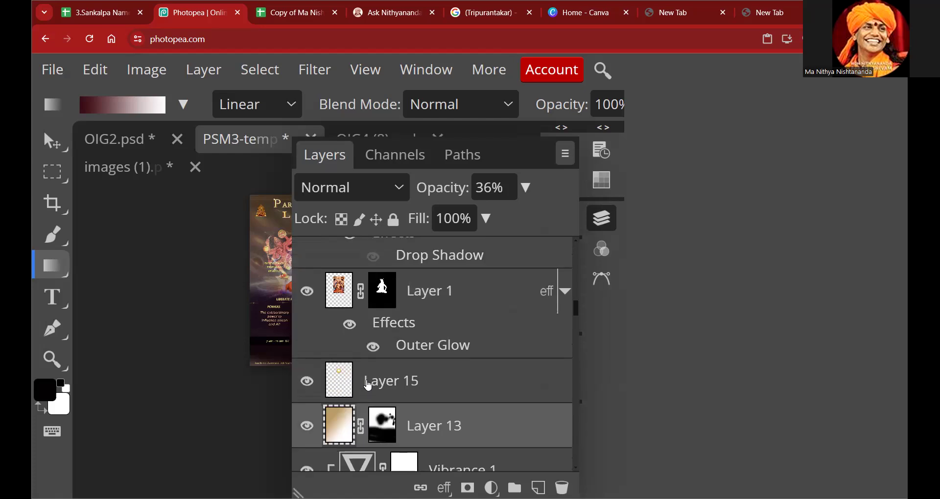
pyautogui.scroll(-4, 346, 319)
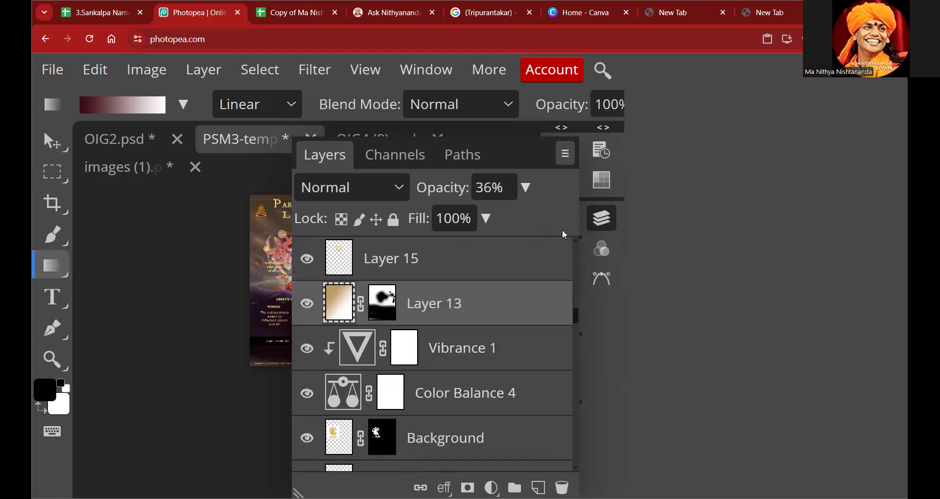
pyautogui.click(604, 220)
pyautogui.moveTo(276, 228); pyautogui.dragTo(351, 286)
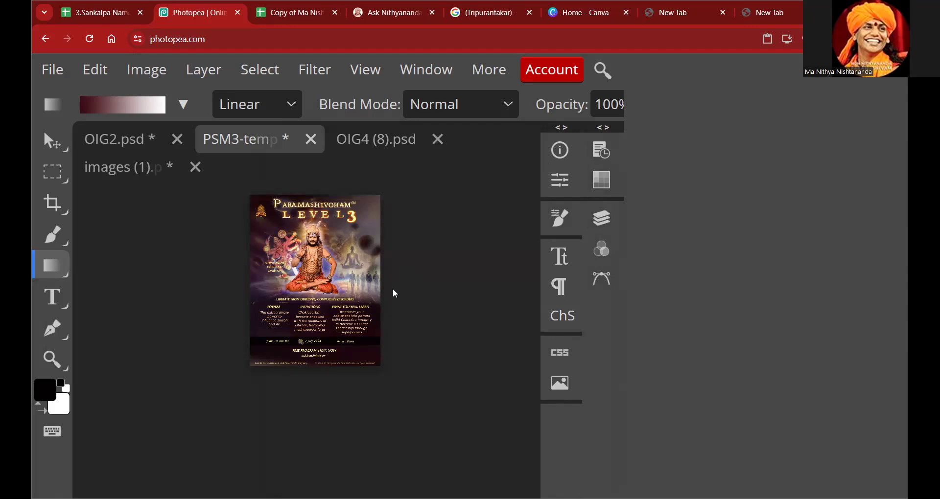
# Examine the gradient's effect on the poster background close up and check the Layer 13 thumbnail.
pyautogui.click(312, 294)
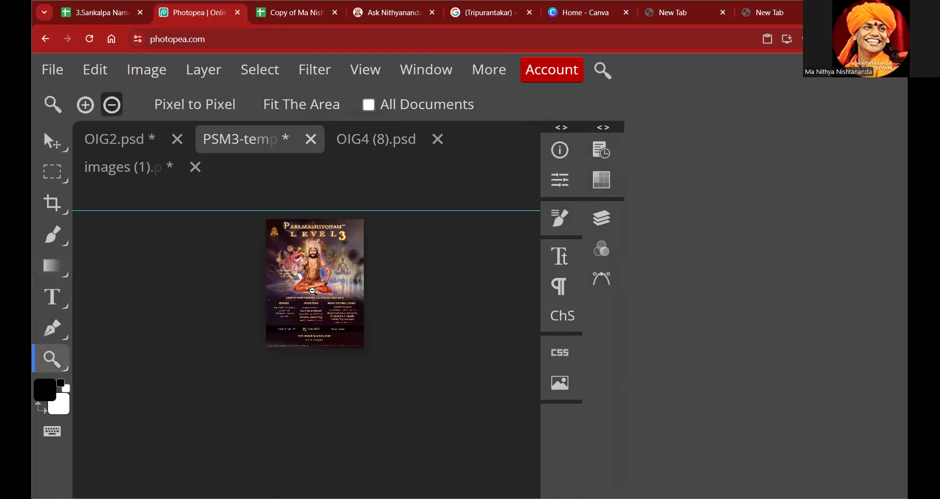
pyautogui.click(90, 107)
pyautogui.click(315, 287)
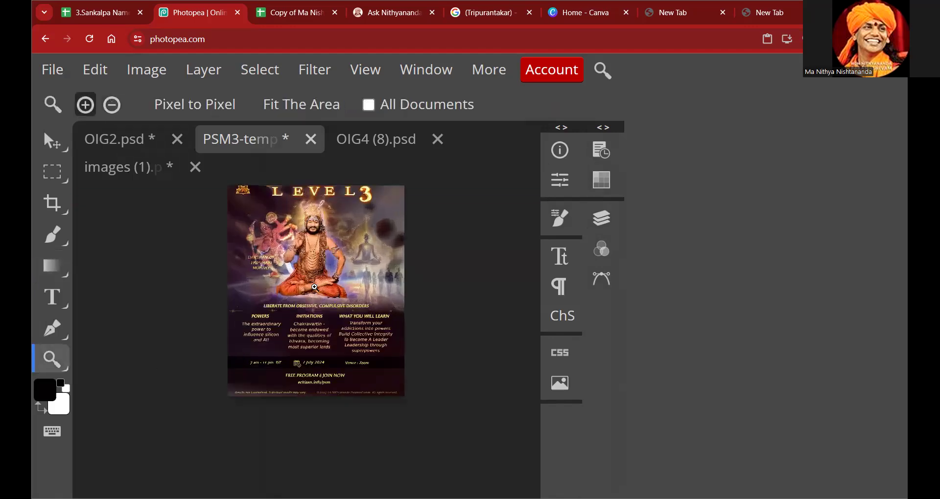
pyautogui.scroll(2, 314, 288)
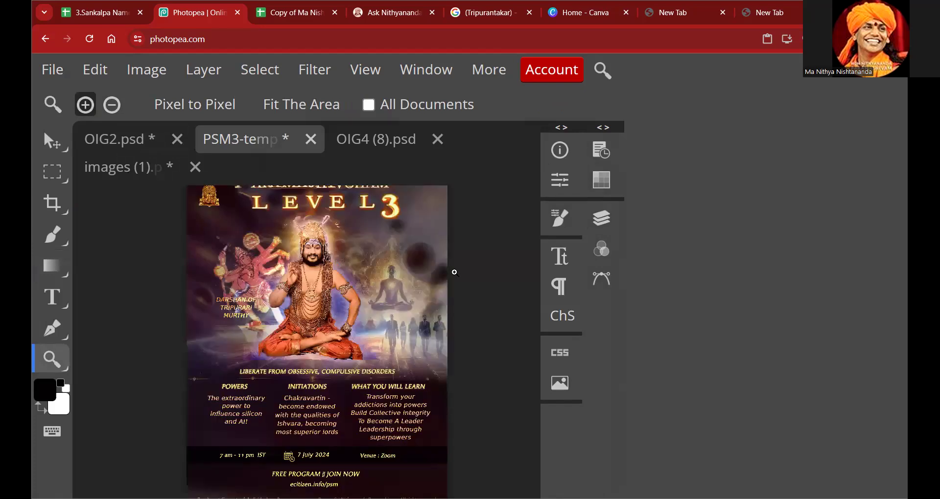
pyautogui.scroll(1, 414, 375)
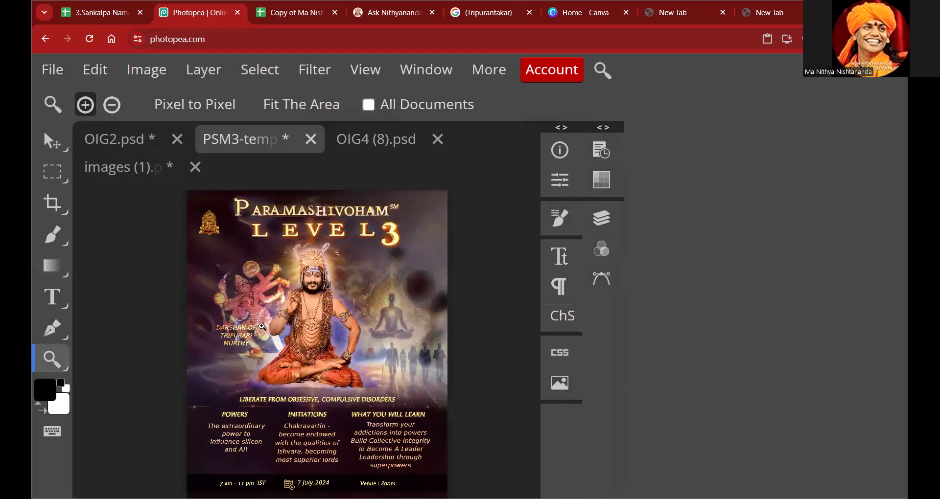
pyautogui.scroll(-1, 408, 363)
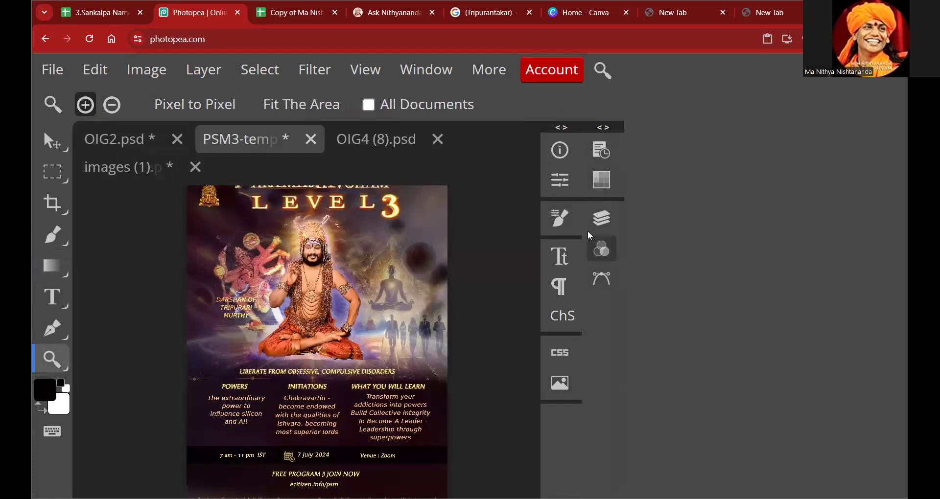
pyautogui.click(602, 220)
pyautogui.scroll(-3, 489, 352)
pyautogui.scroll(-6, 490, 352)
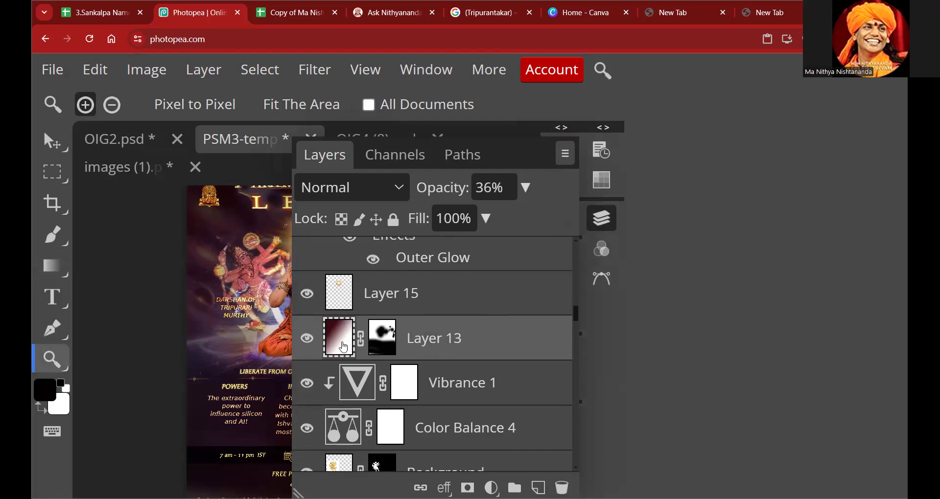
# Change the end colour of the Gradient tool's gradient from white to the muted dark maroon 503136.
pyautogui.click(53, 266)
pyautogui.click(134, 101)
pyautogui.click(469, 338)
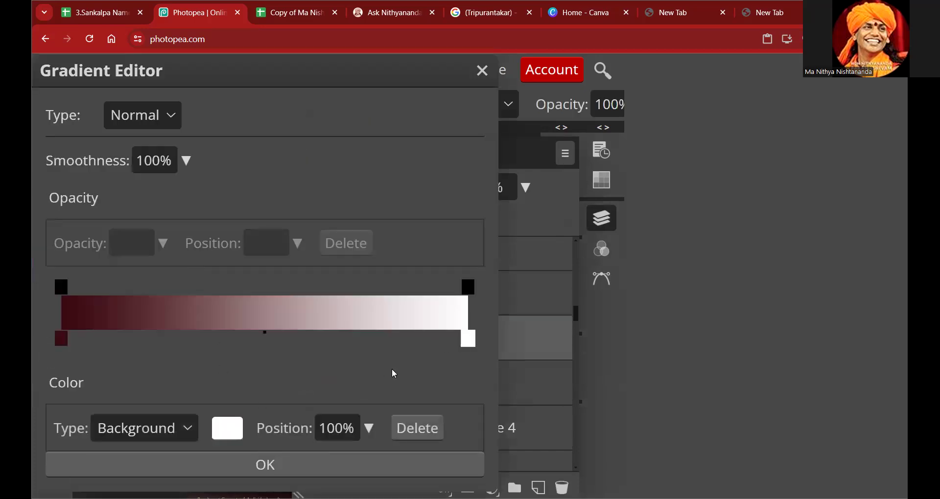
pyautogui.doubleClick(471, 339)
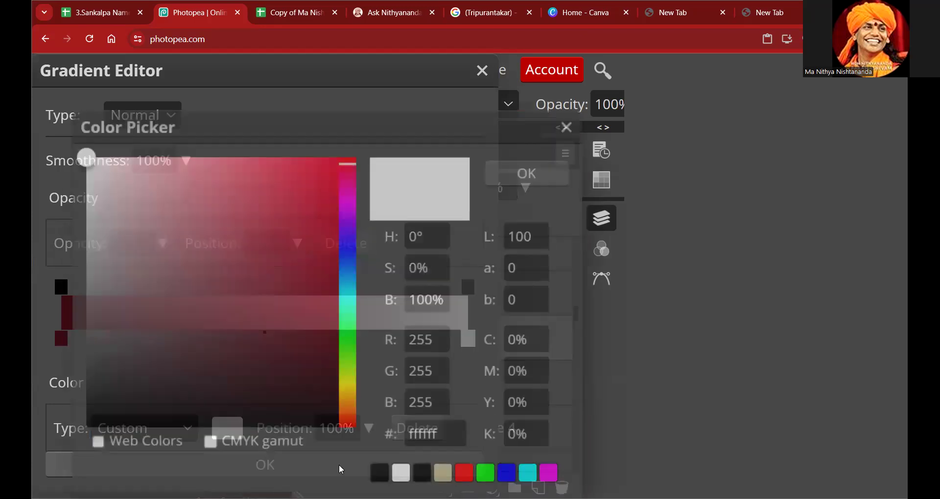
pyautogui.click(185, 263)
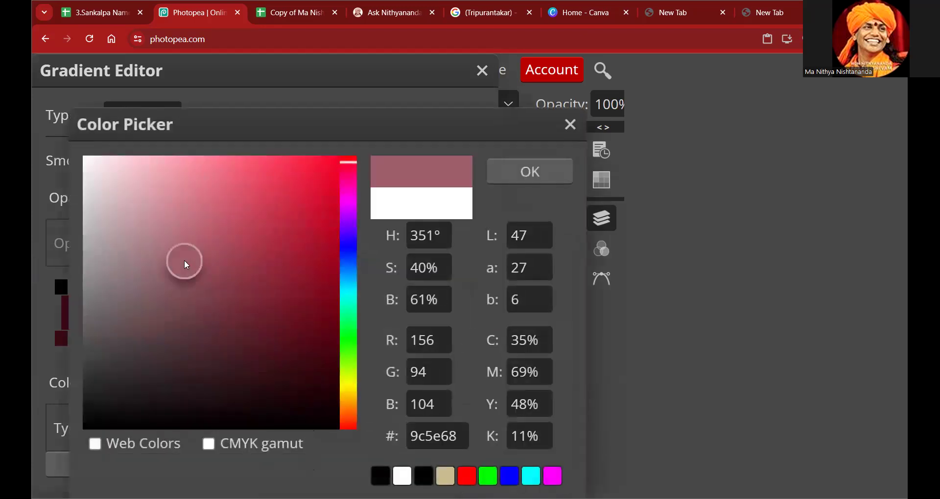
pyautogui.click(227, 341)
pyautogui.click(181, 343)
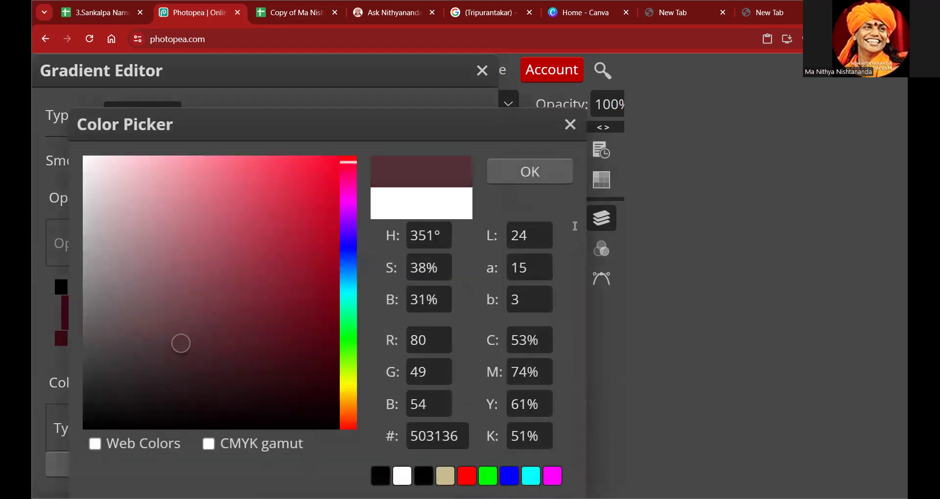
pyautogui.click(553, 177)
pyautogui.click(357, 464)
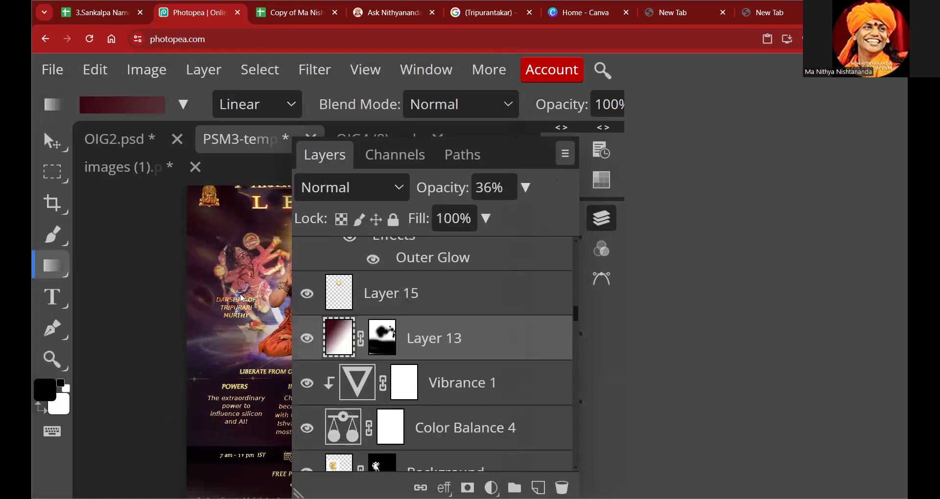
# Refill Layer 13 with the all-maroon linear gradient, running diagonally down from the seated figure's legs.
pyautogui.click(612, 219)
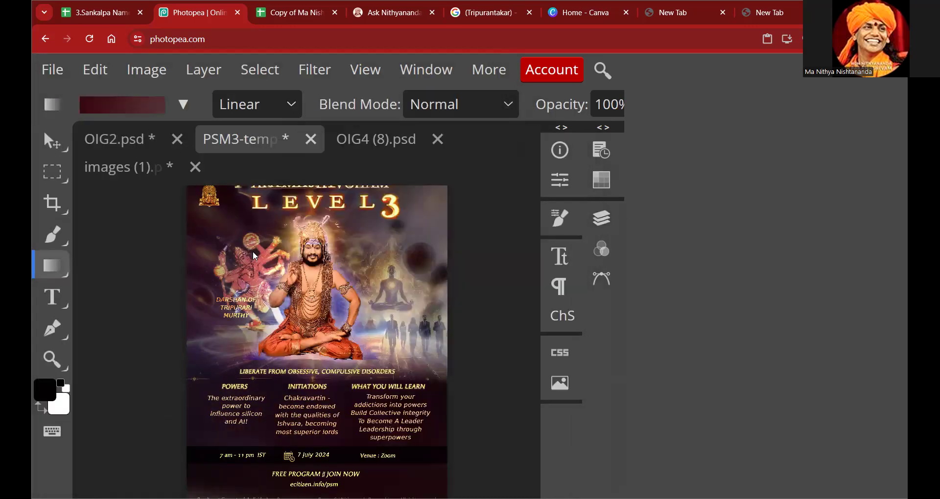
pyautogui.moveTo(345, 352); pyautogui.dragTo(397, 381)
pyautogui.scroll(1, 414, 380)
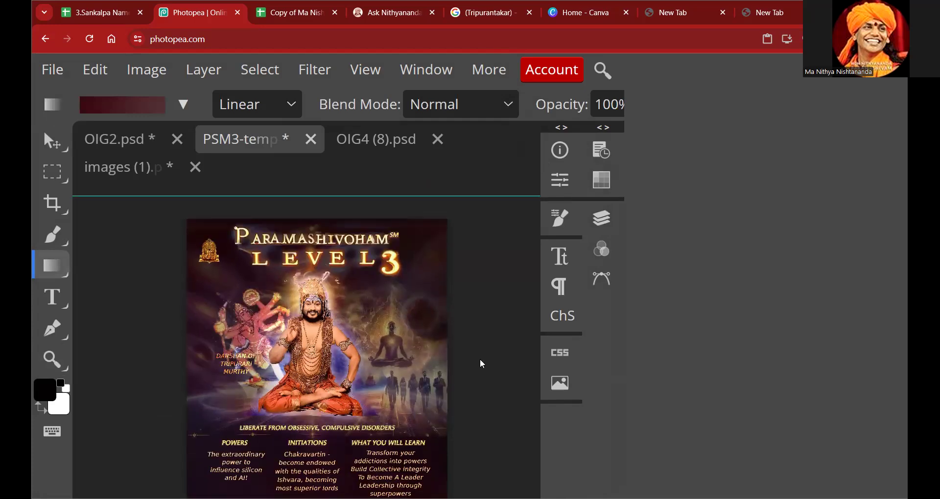
# Raise the opacity of the maroon Layer 13 to 75% and review the poster without the layer list.
pyautogui.click(597, 226)
pyautogui.scroll(-10, 471, 375)
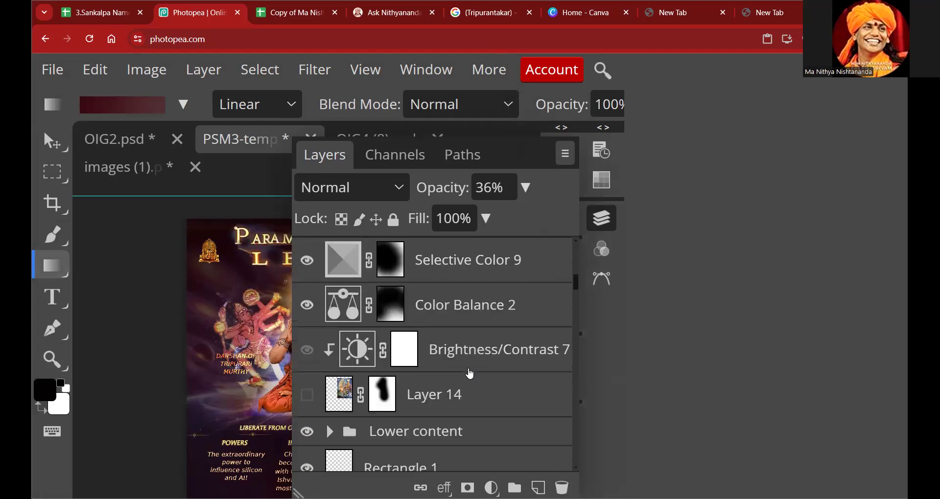
pyautogui.scroll(-10, 471, 374)
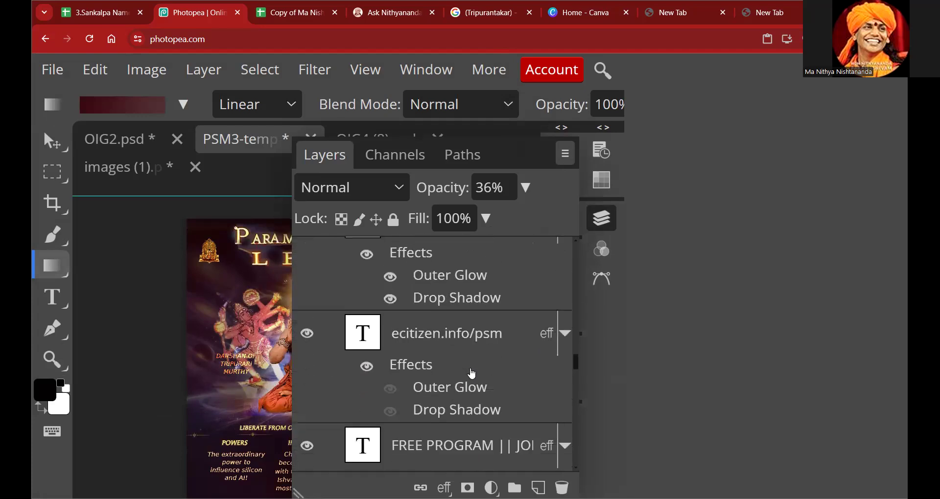
pyautogui.scroll(-10, 473, 374)
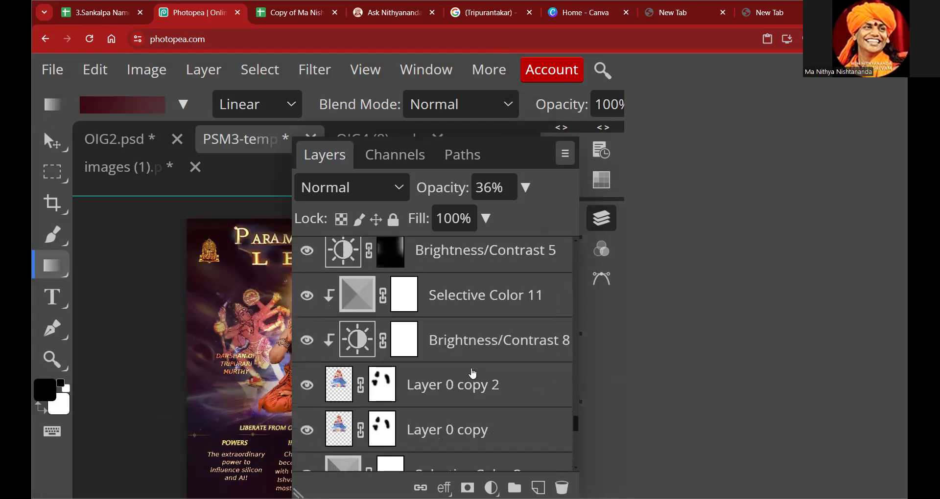
pyautogui.scroll(-1, 473, 374)
pyautogui.scroll(10, 472, 374)
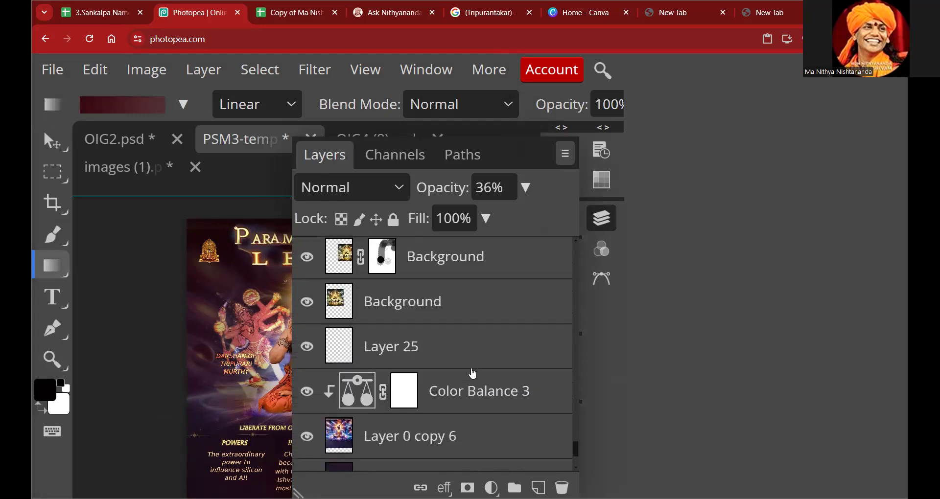
pyautogui.scroll(10, 473, 375)
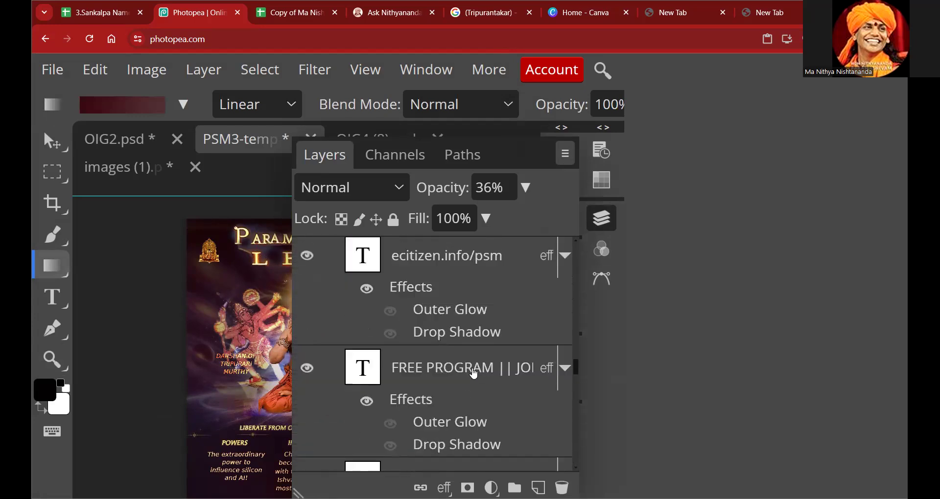
pyautogui.scroll(8, 472, 372)
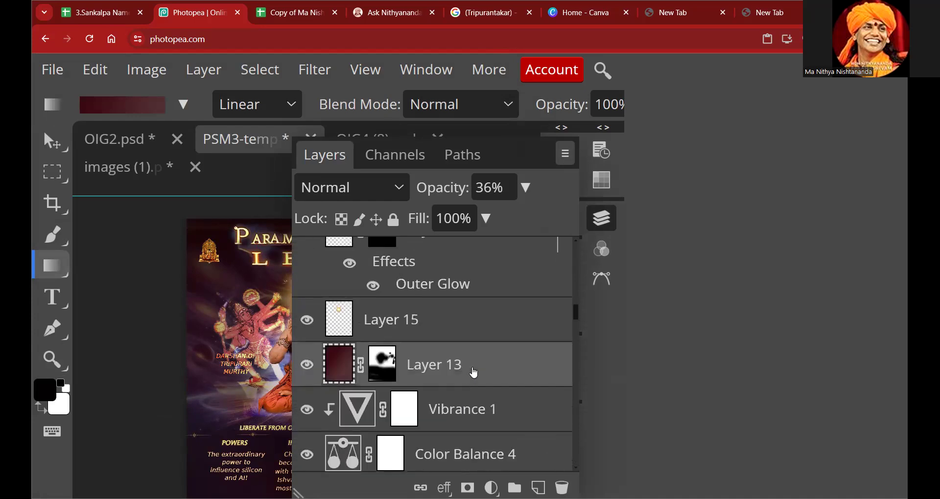
pyautogui.scroll(-3, 472, 373)
pyautogui.click(524, 188)
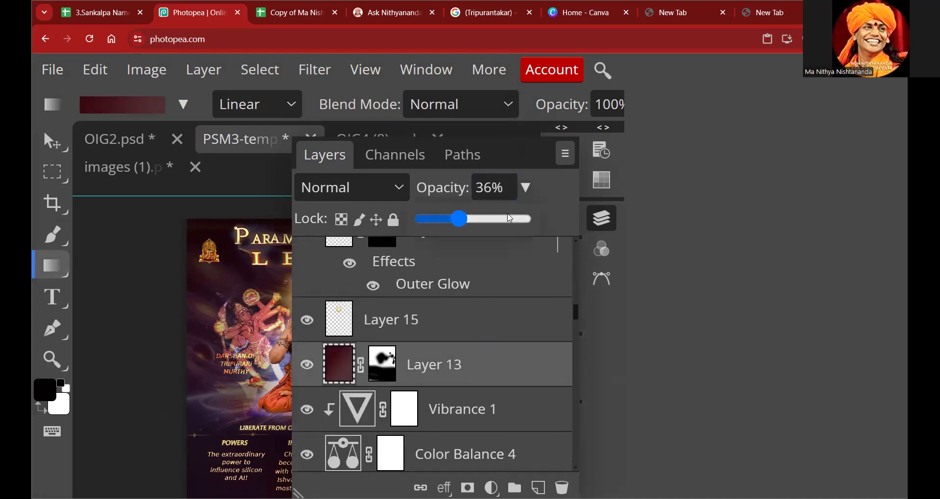
pyautogui.click(501, 220)
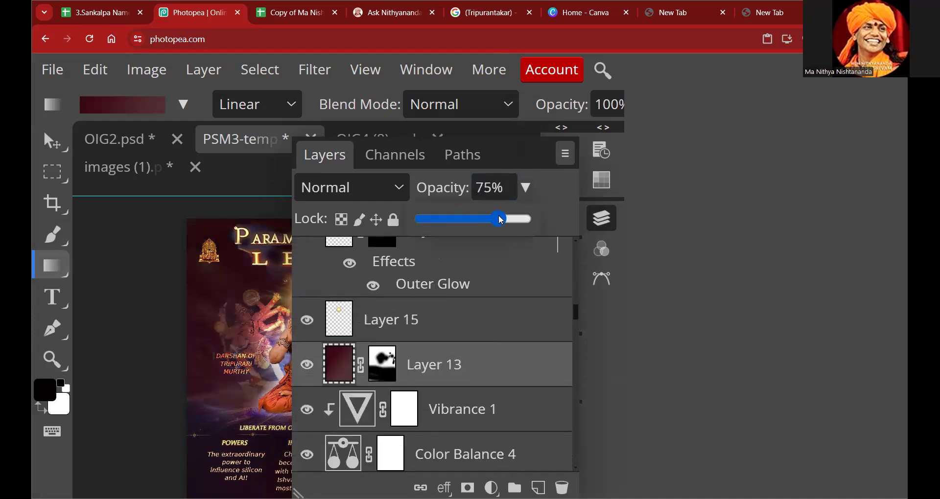
pyautogui.click(603, 216)
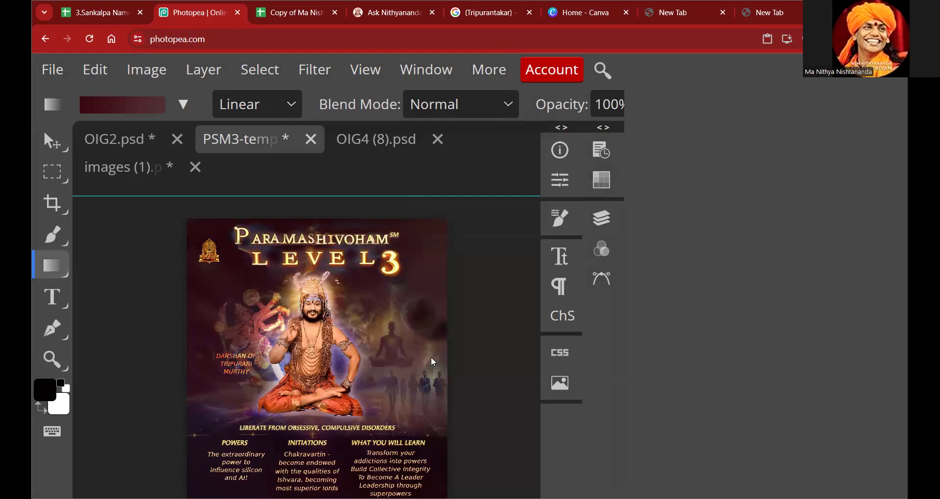
pyautogui.scroll(-1, 433, 362)
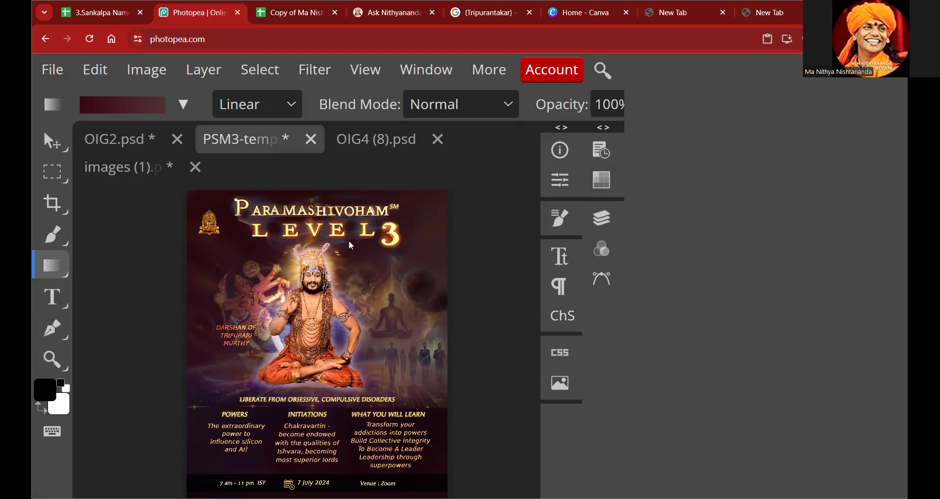
pyautogui.scroll(-1, 339, 282)
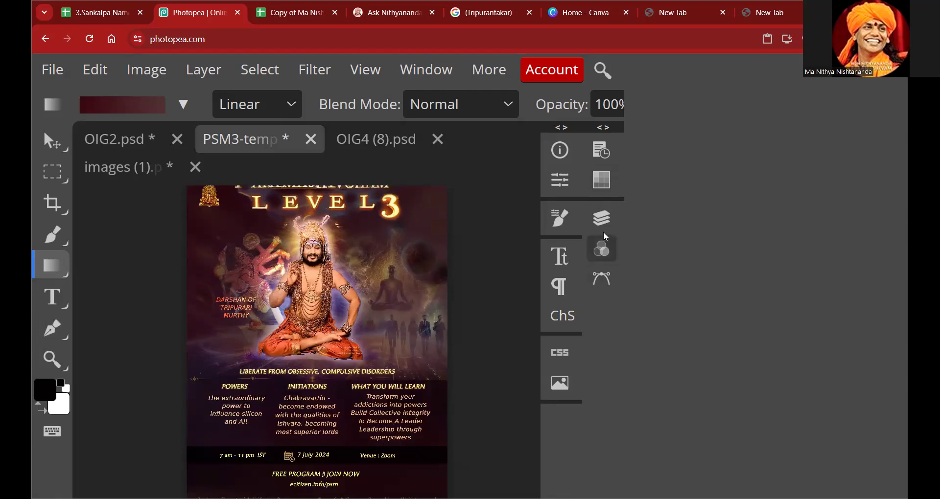
# Try Layer 13 at 100% opacity and settle on 83%.
pyautogui.click(601, 219)
pyautogui.scroll(-10, 490, 357)
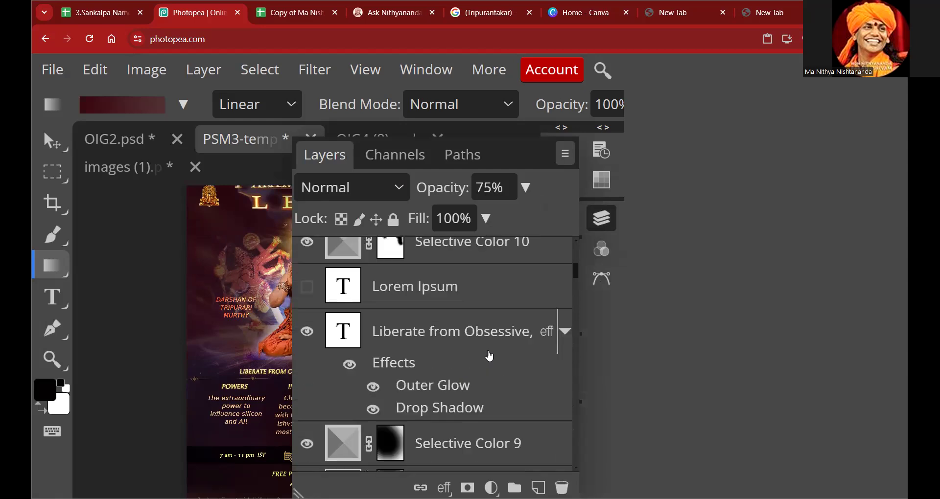
pyautogui.click(527, 187)
pyautogui.moveTo(524, 219); pyautogui.dragTo(538, 219)
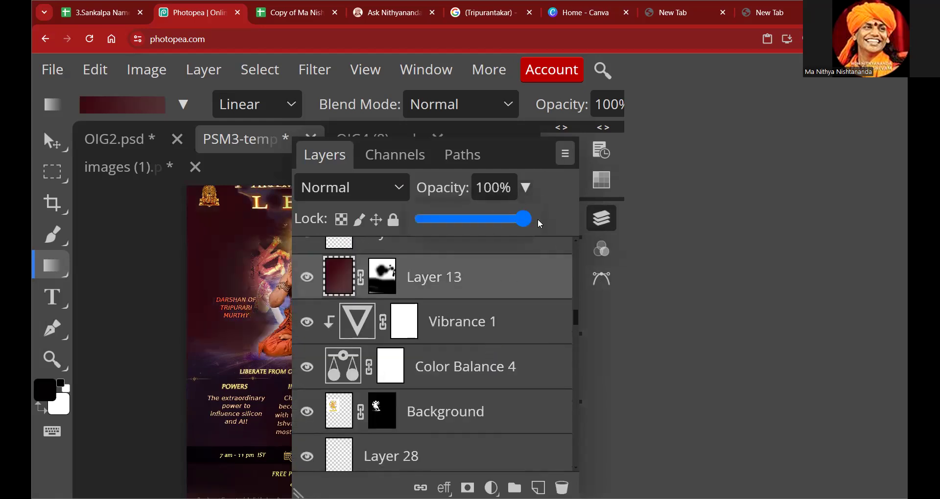
pyautogui.click(505, 219)
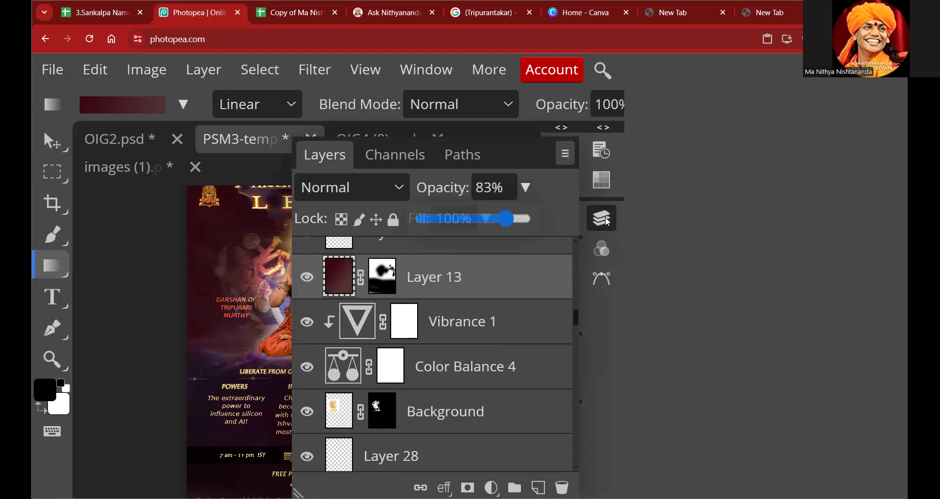
# Hide the layer list and review the whole poster from the heading down to the footer with the maroon background applied.
pyautogui.click(606, 220)
pyautogui.scroll(1, 429, 367)
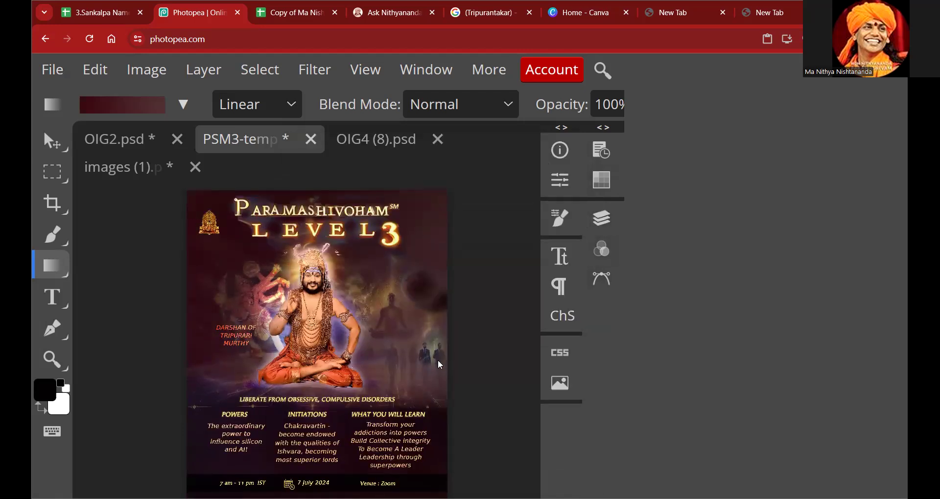
pyautogui.scroll(-1, 439, 365)
pyautogui.scroll(1, 438, 365)
pyautogui.click(288, 94)
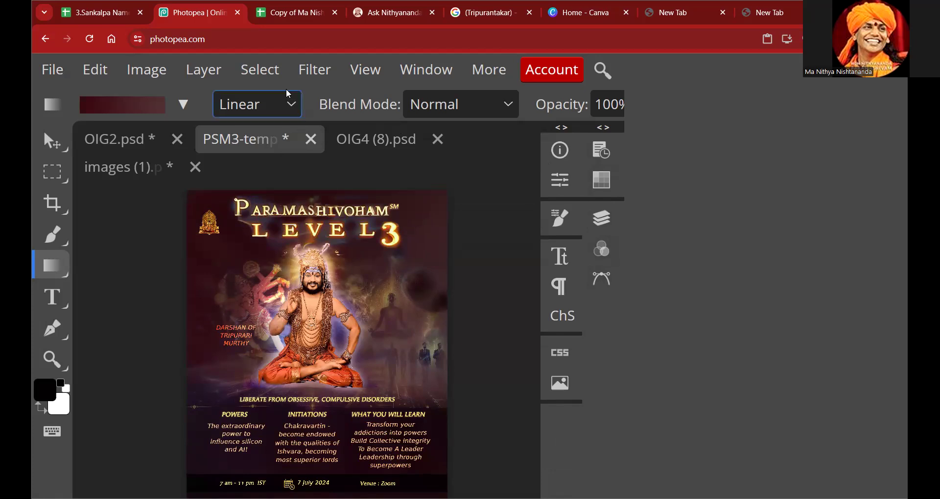
pyautogui.click(289, 94)
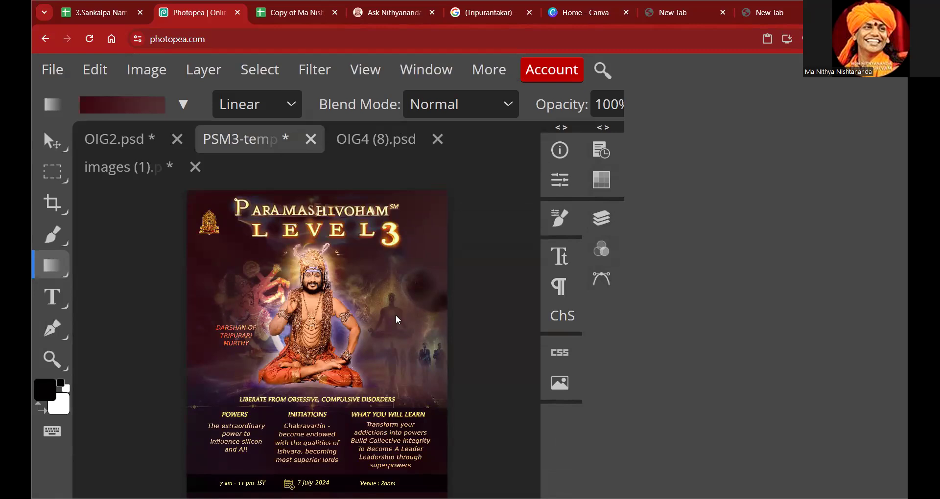
pyautogui.scroll(-2, 398, 320)
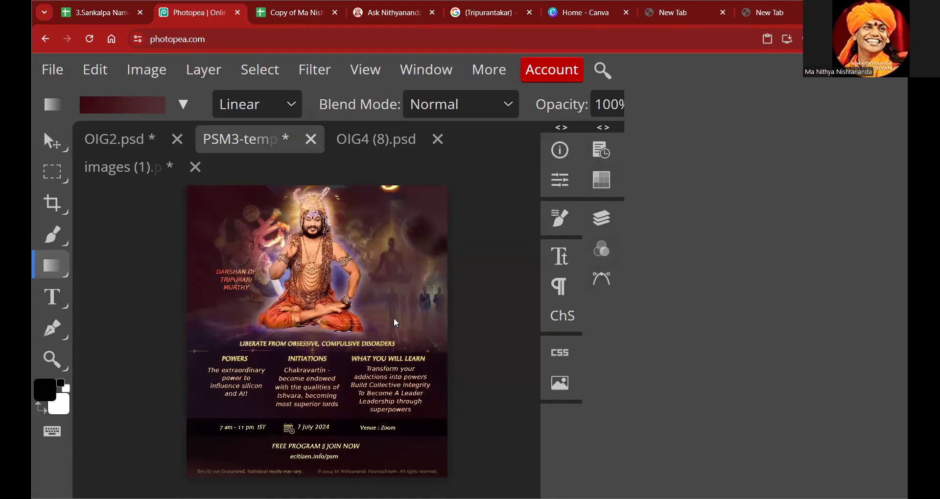
pyautogui.scroll(2, 396, 323)
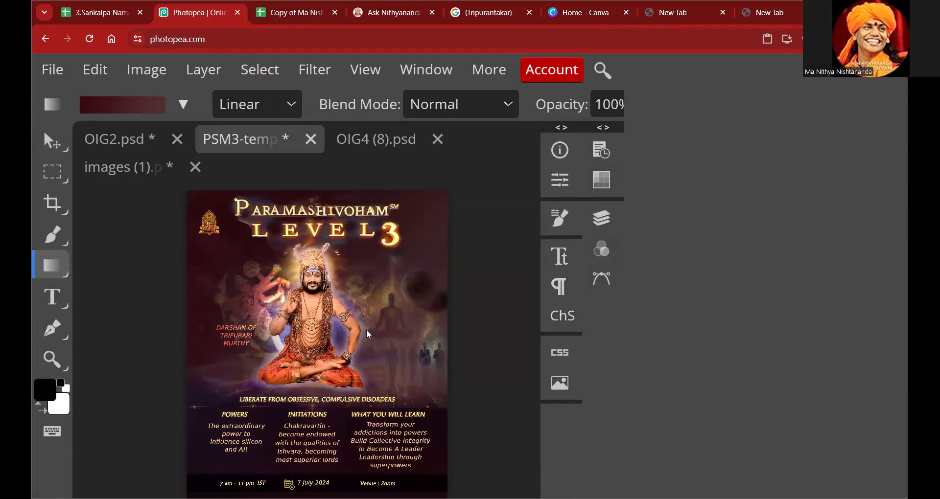
pyautogui.scroll(-2, 366, 330)
pyautogui.scroll(2, 329, 406)
pyautogui.scroll(3, 329, 403)
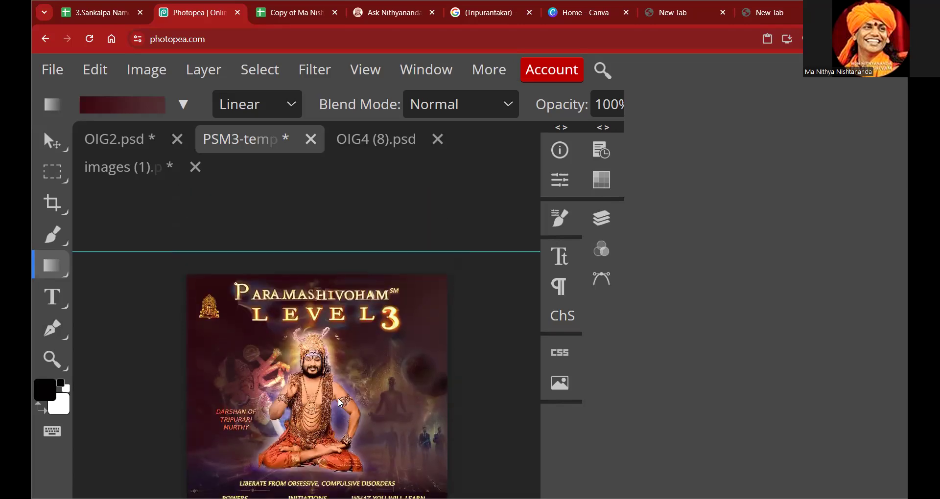